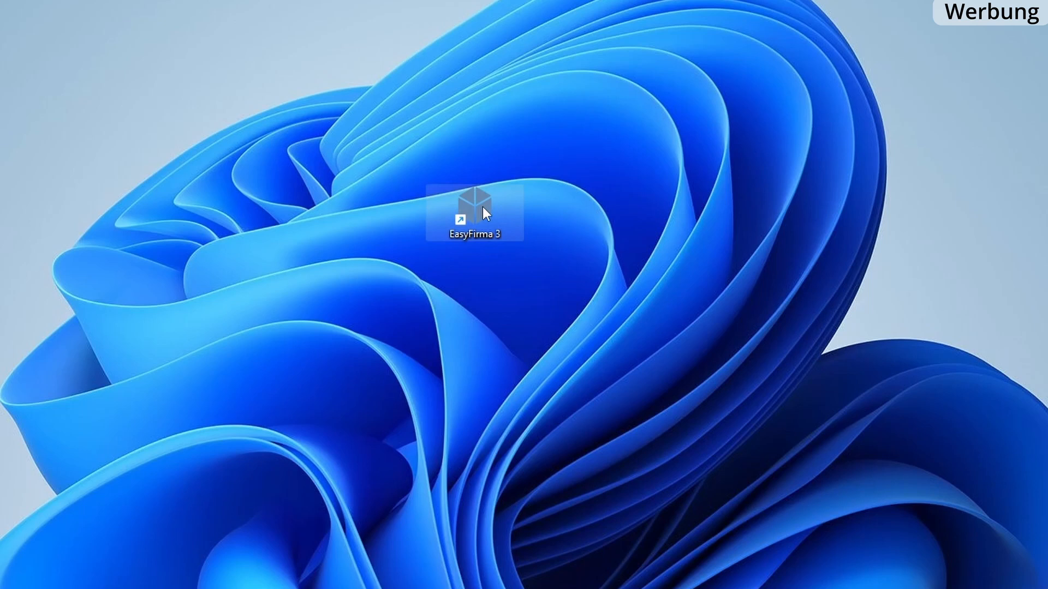
Launch EasyFirma 3 from the desktop and continue with the demo version in the licence check.
drag(483, 208, 344, 39)
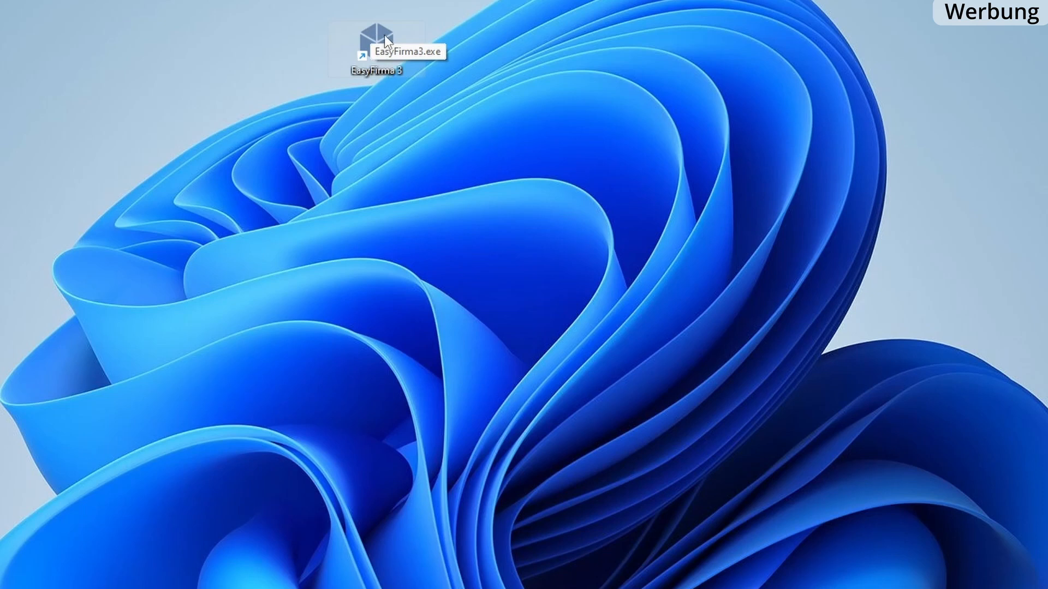
drag(384, 35, 370, 57)
double_click(385, 39)
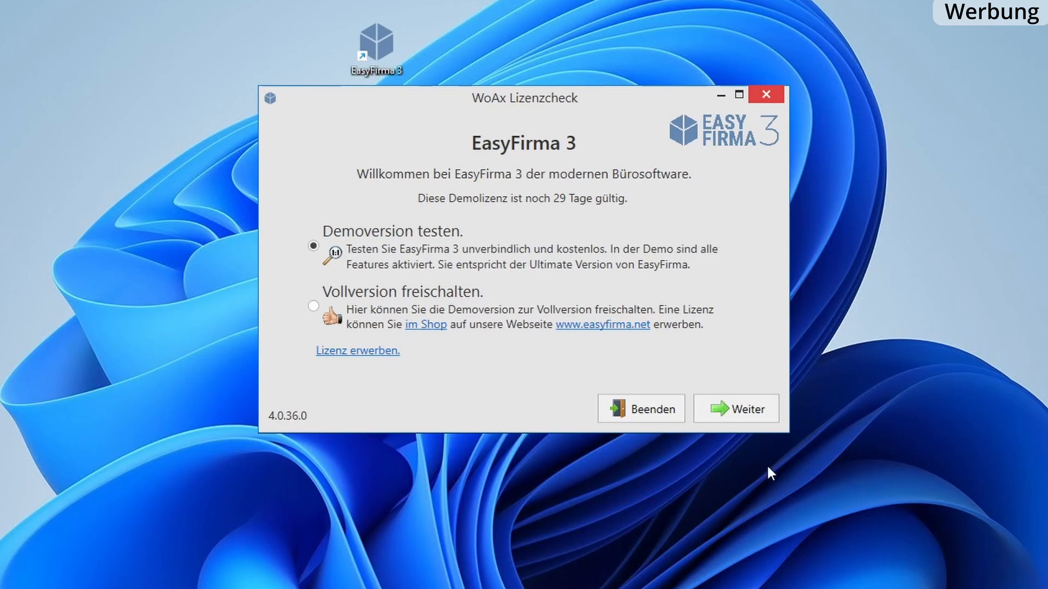
click(736, 409)
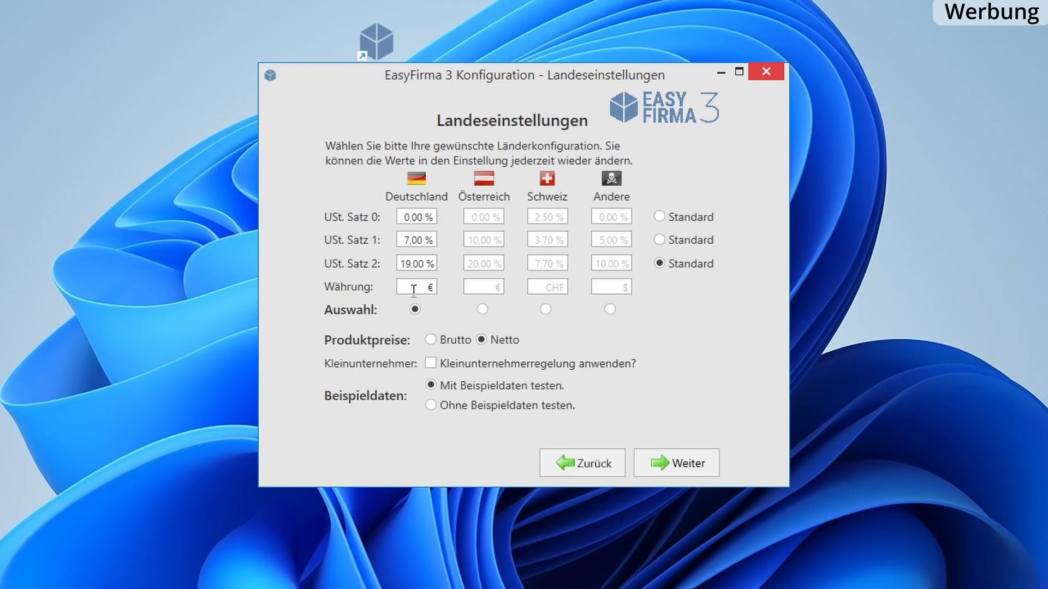
Try the country presets for Österreich, Schweiz and Andere, and reselect Deutschland.
click(482, 310)
click(546, 309)
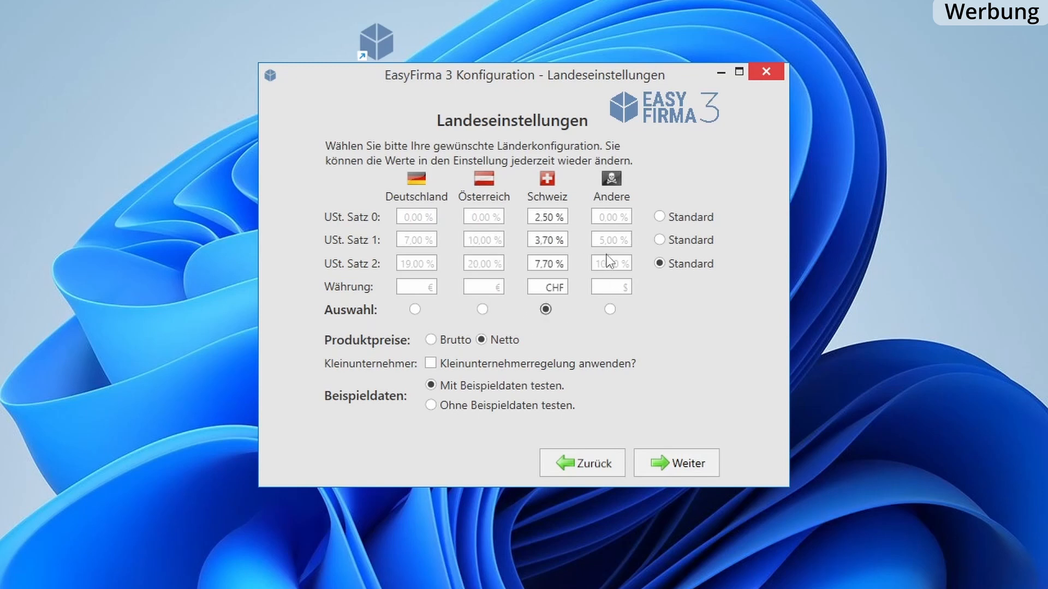
click(610, 309)
click(601, 240)
text(0)
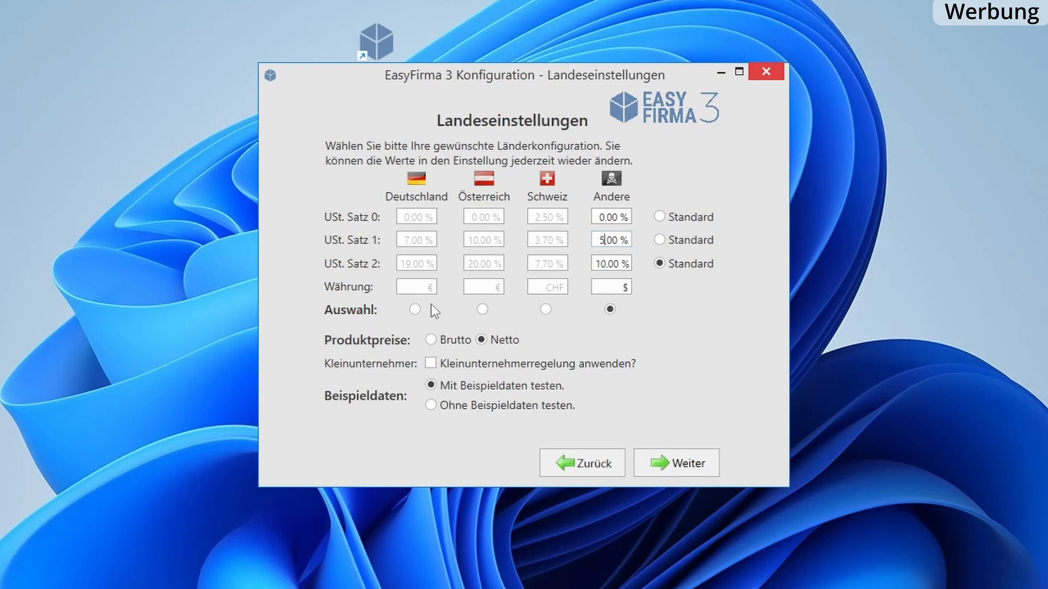
click(415, 309)
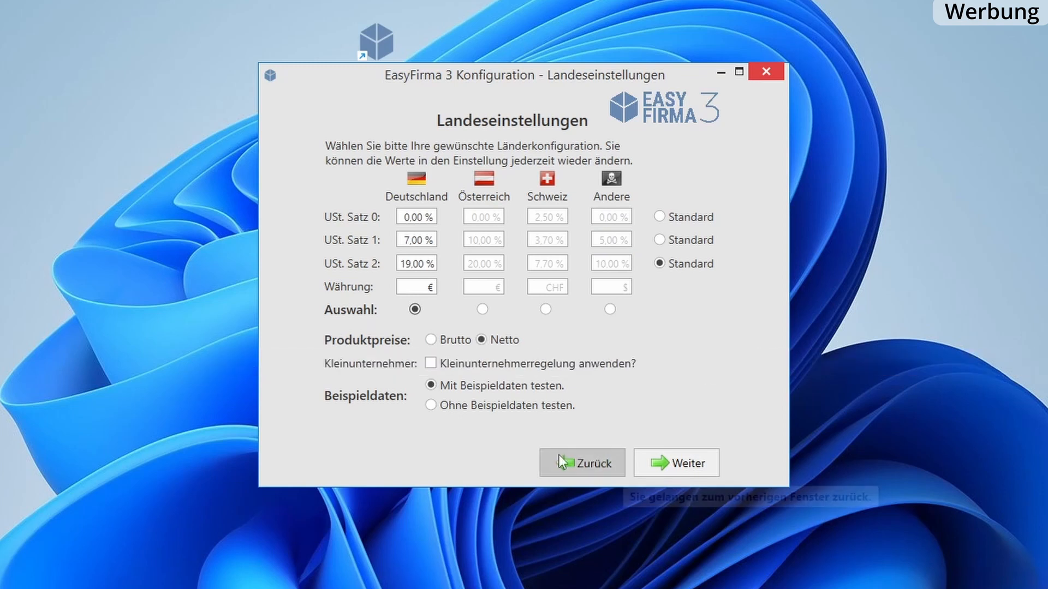
Set product prices to Netto, leave the Kleinunternehmerregelung off, and continue to the company data.
click(442, 341)
click(480, 339)
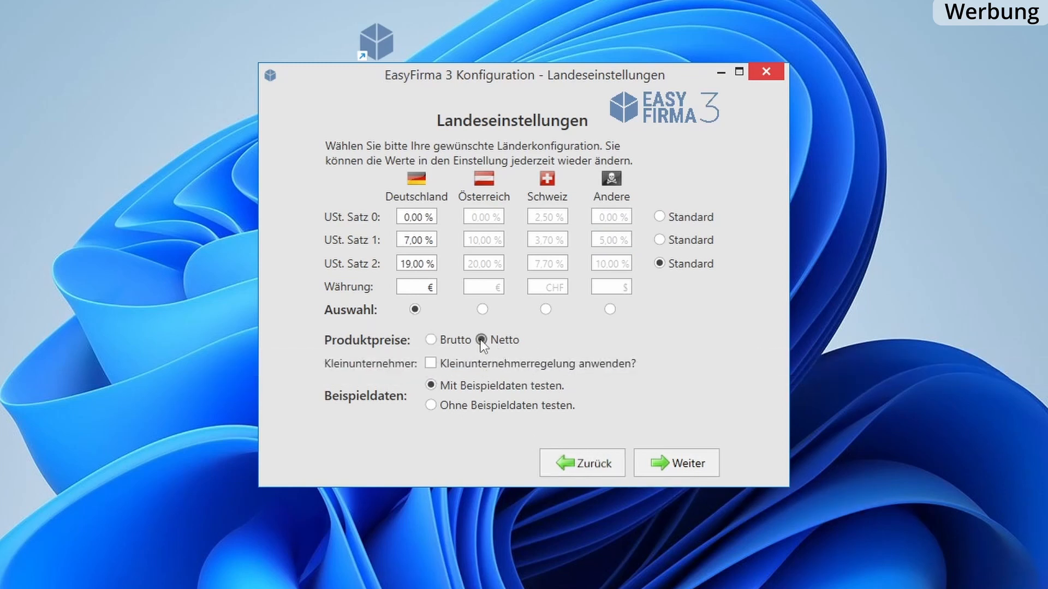
click(429, 364)
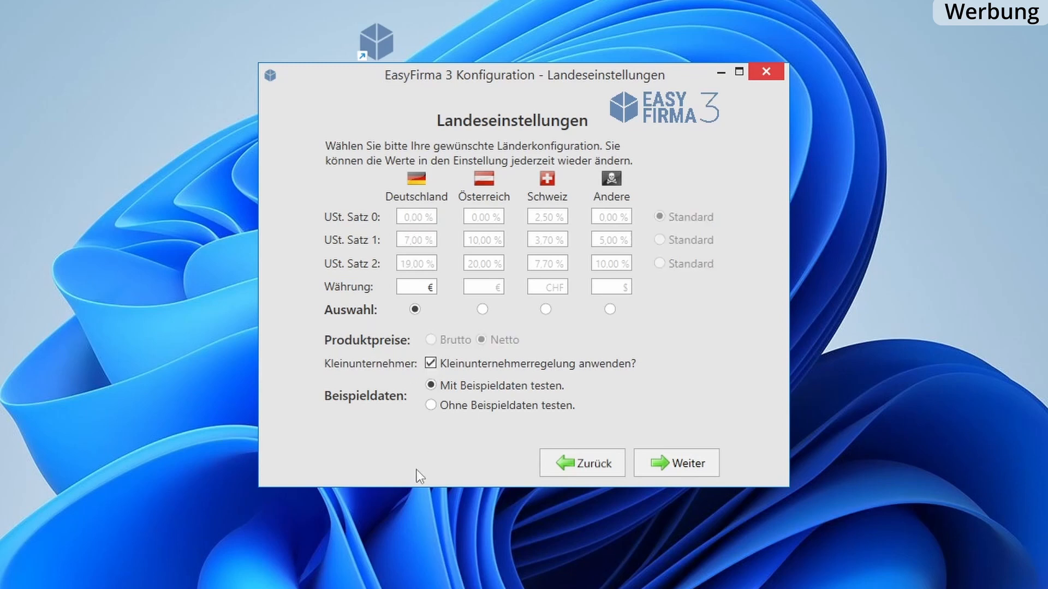
click(430, 364)
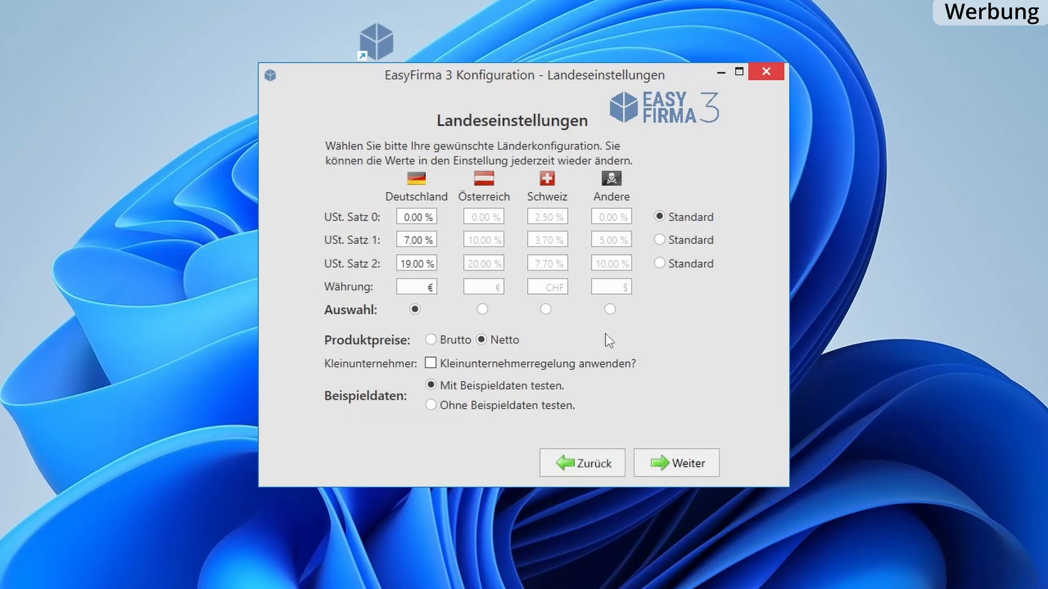
click(431, 340)
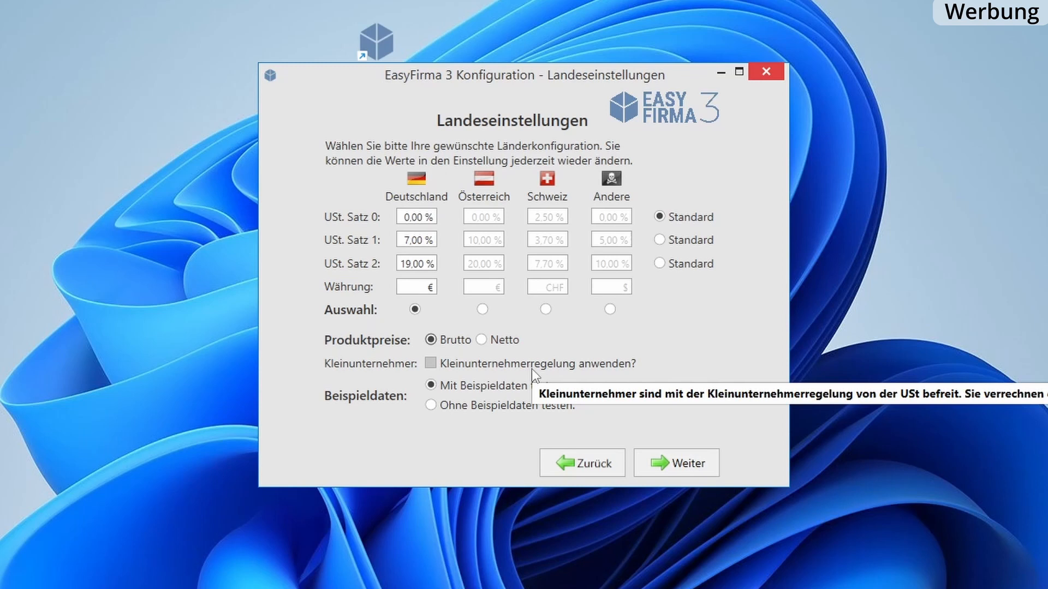
click(480, 339)
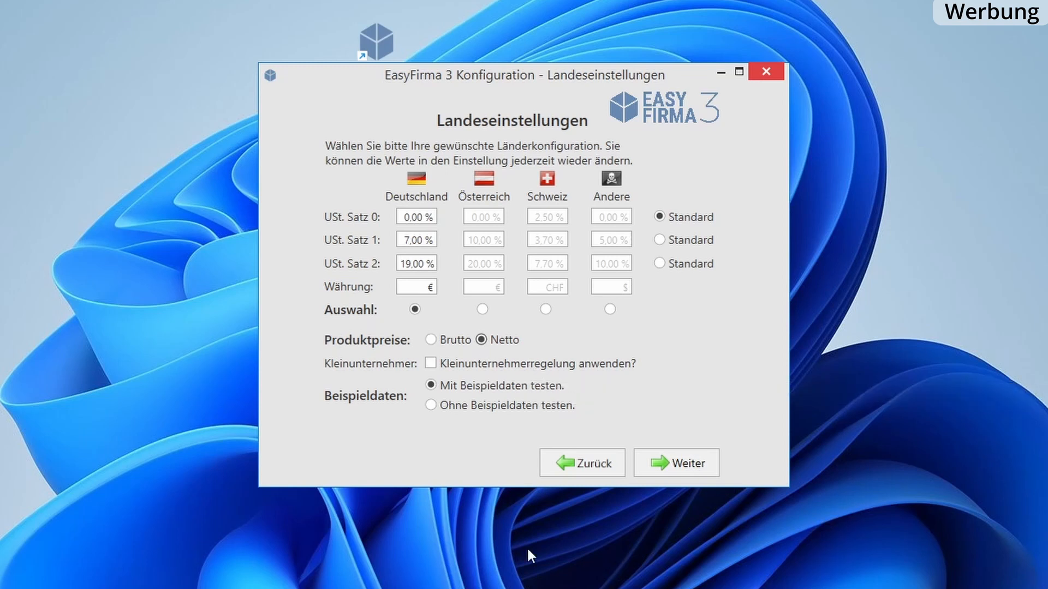
click(433, 364)
click(433, 365)
click(686, 465)
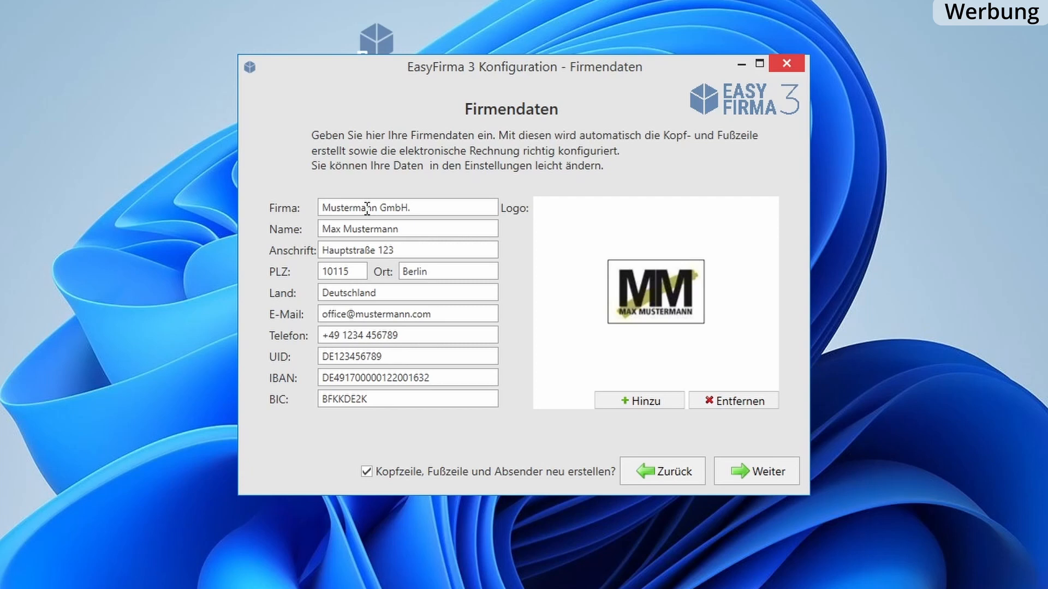
Remove the sample logo and complete the company data setup with regeneration of header, footer and sender enabled.
click(644, 402)
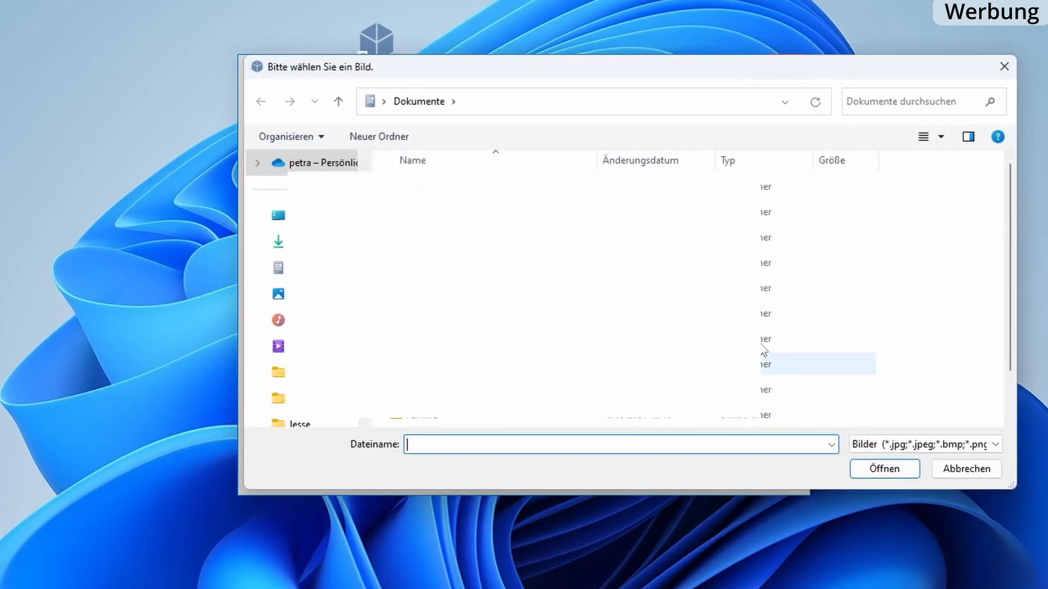
click(1004, 66)
click(751, 398)
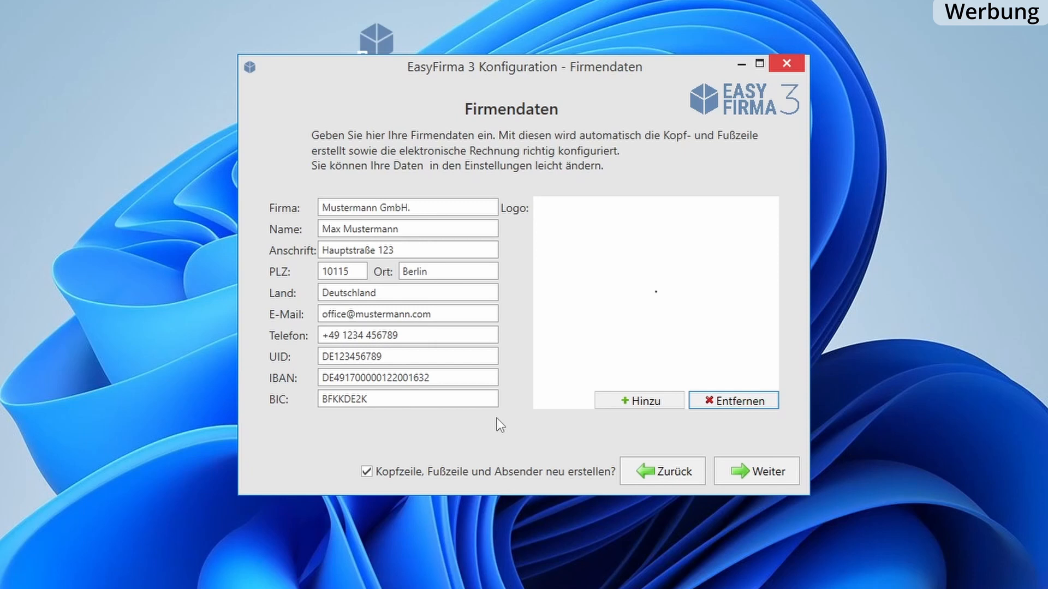
click(452, 476)
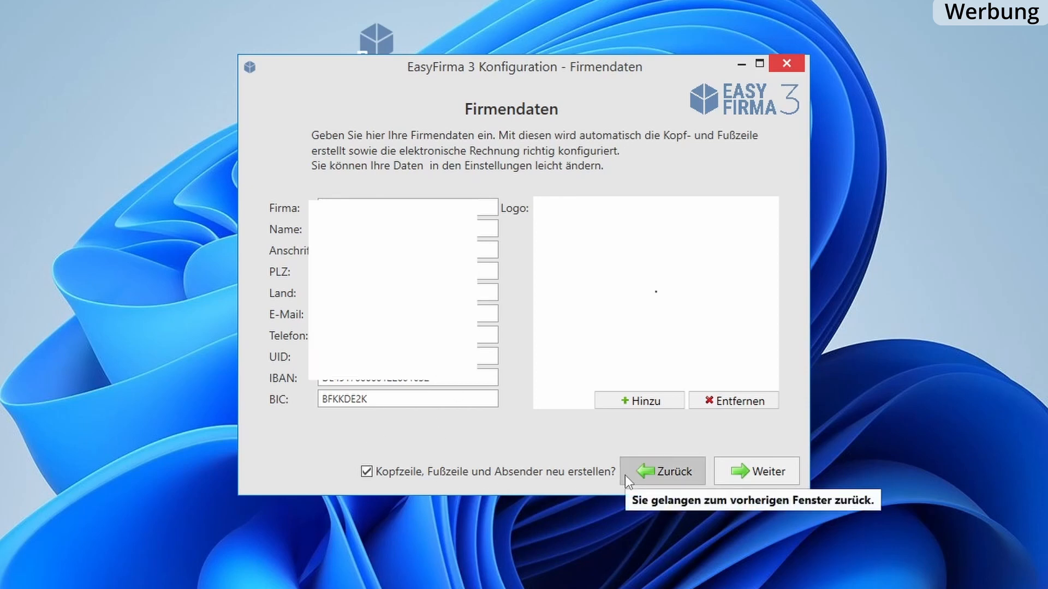
click(756, 471)
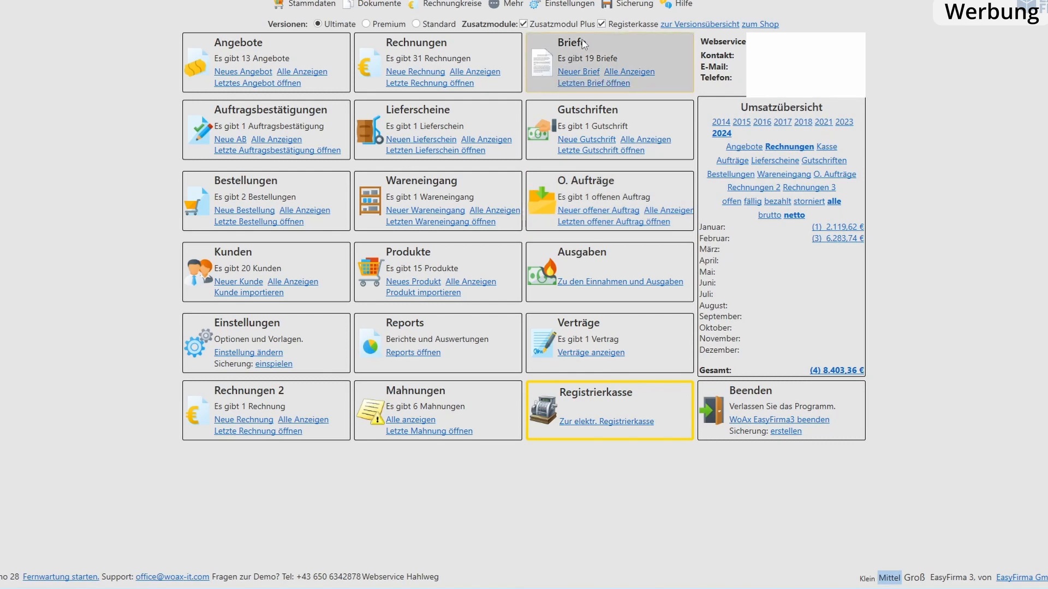
Disable the Registrierkasse and Zusatzmodul Plus add-ons and switch to the Standard version.
click(602, 24)
click(524, 24)
click(416, 24)
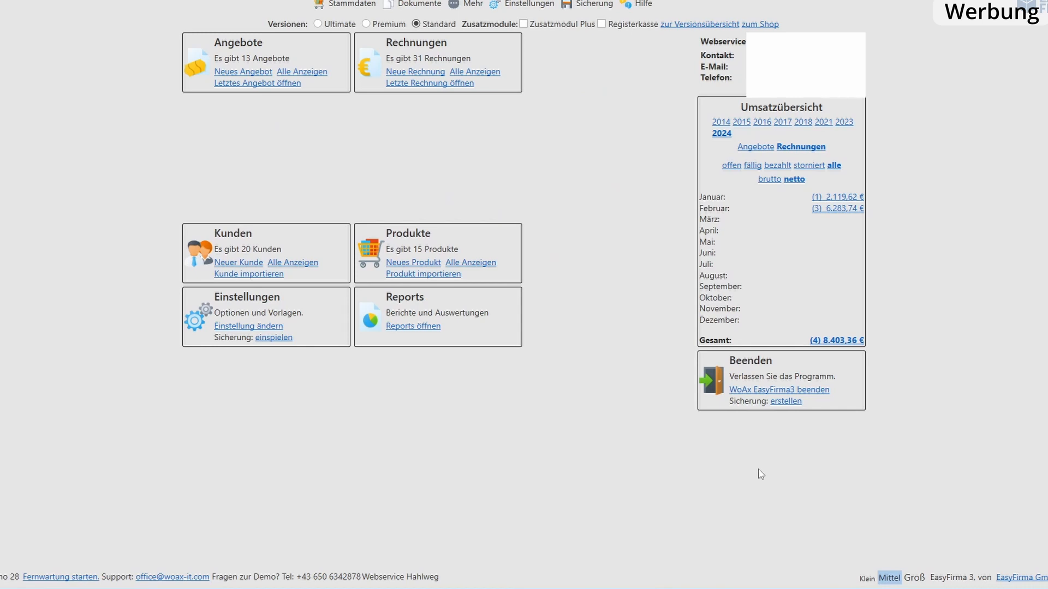
Try the Premium version and the Ultimate version with both add-on modules, and return to Standard without add-ons.
click(365, 24)
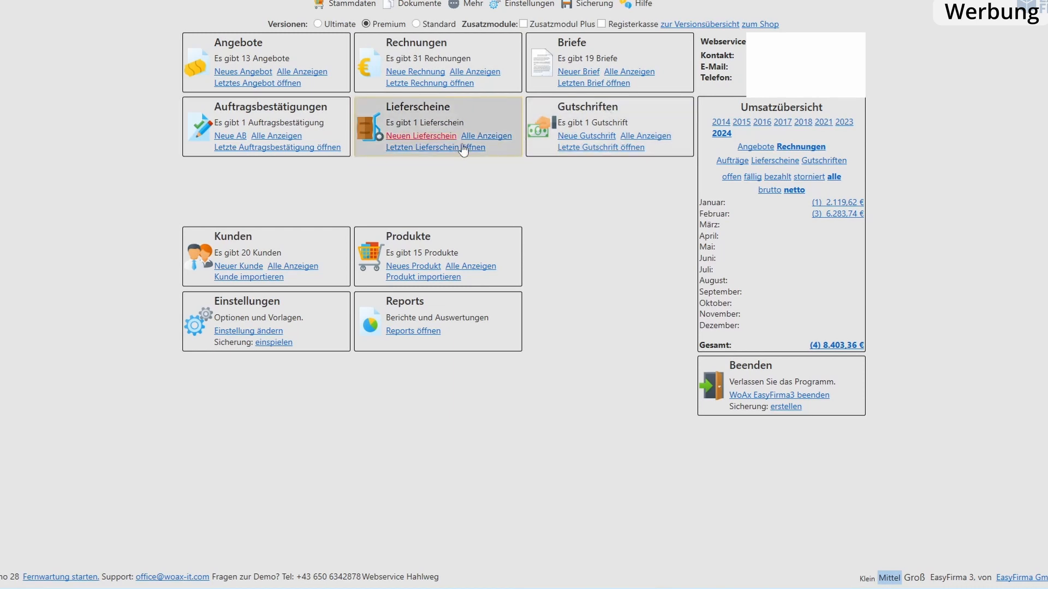
click(318, 24)
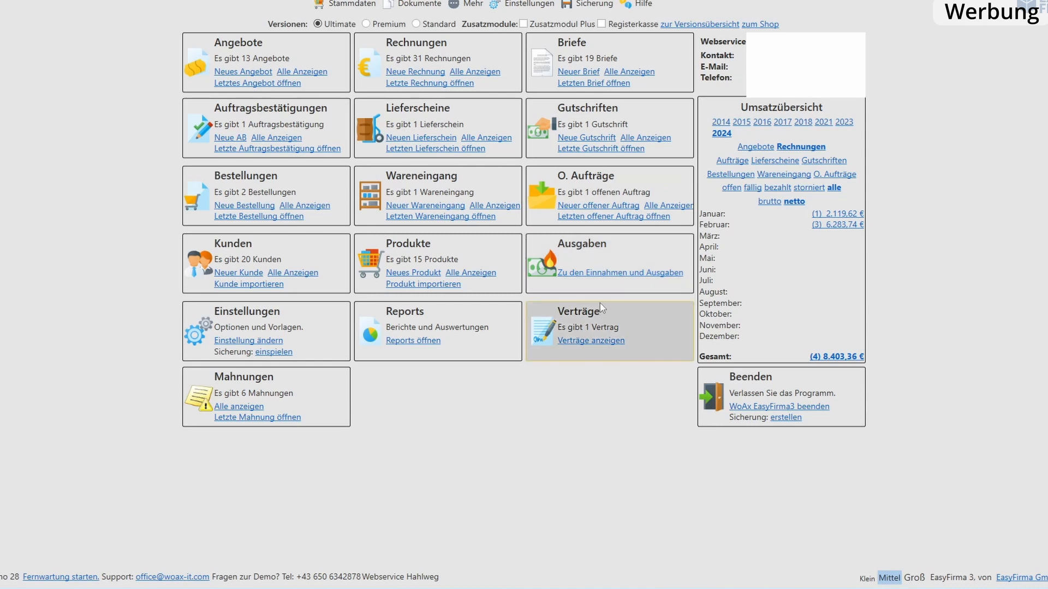
click(523, 24)
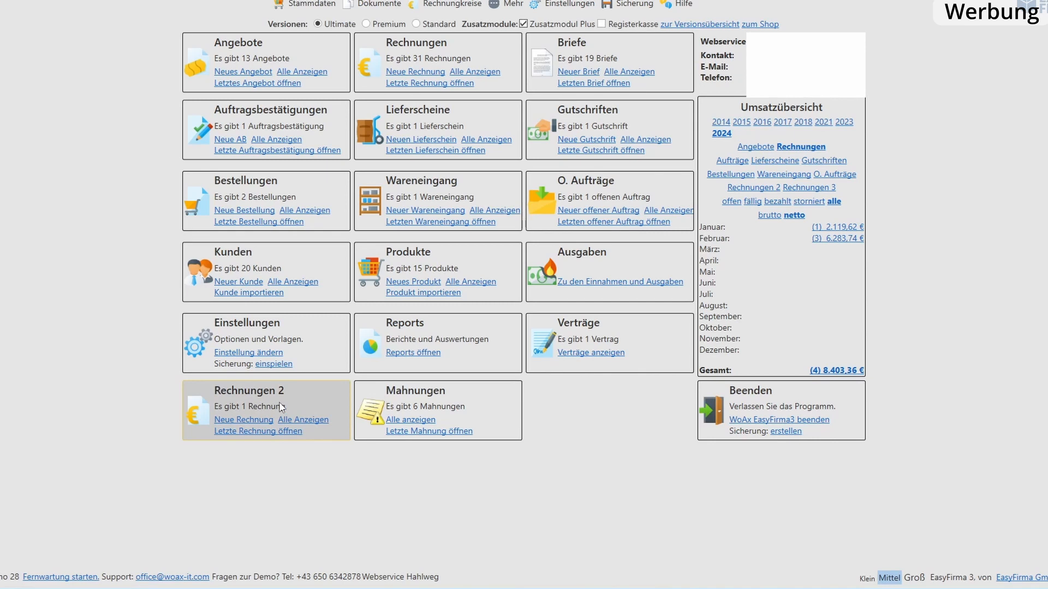
click(602, 25)
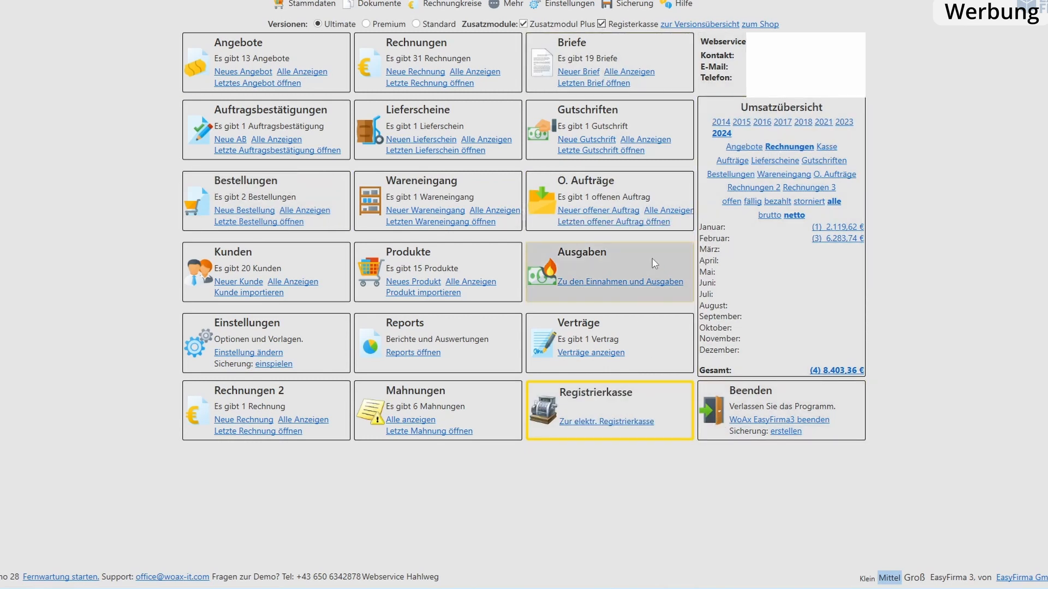
click(602, 24)
click(523, 24)
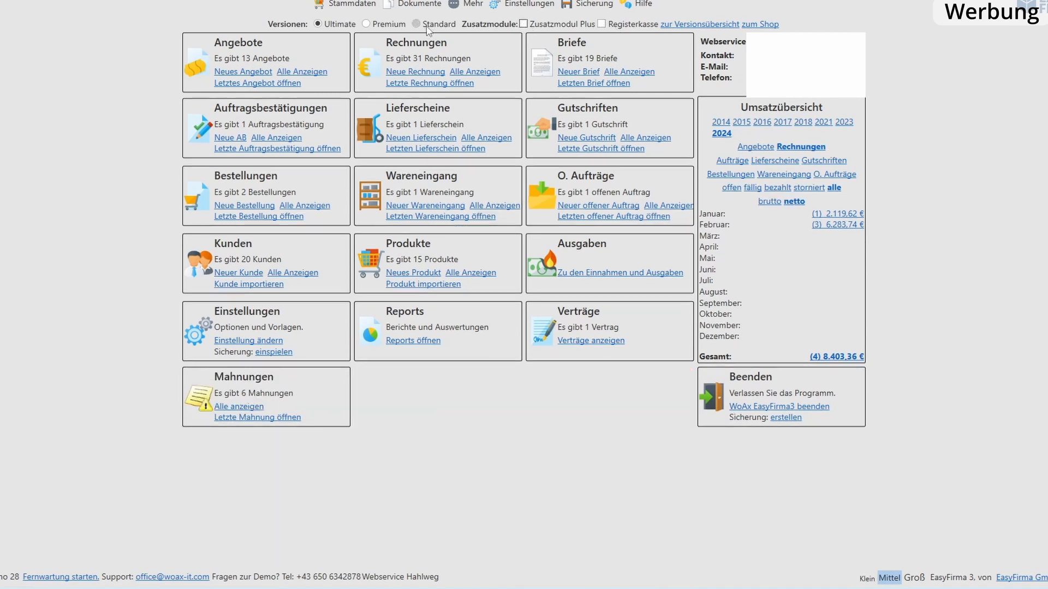
click(416, 24)
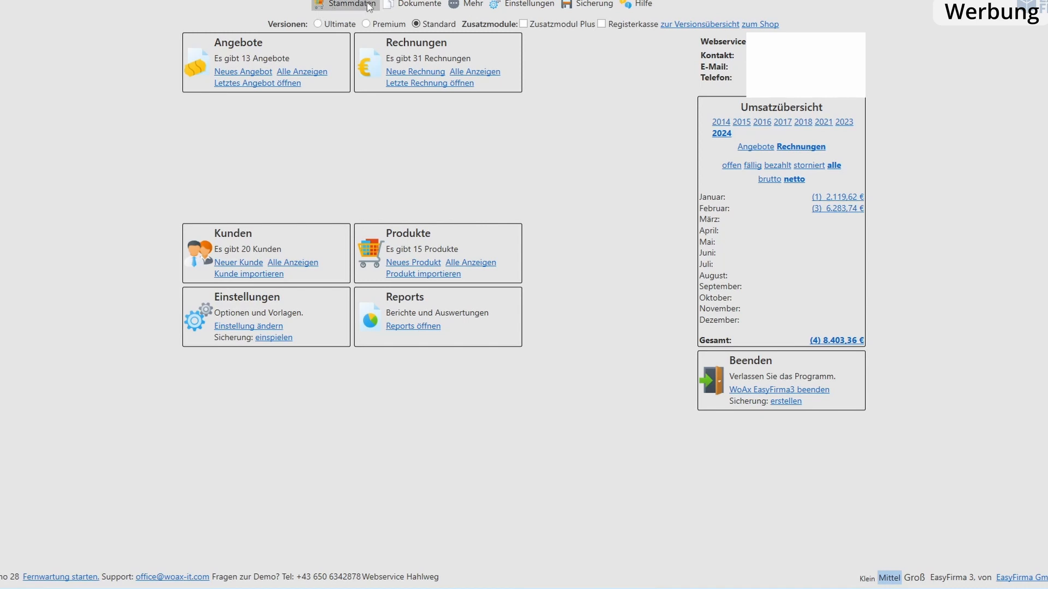
click(415, 3)
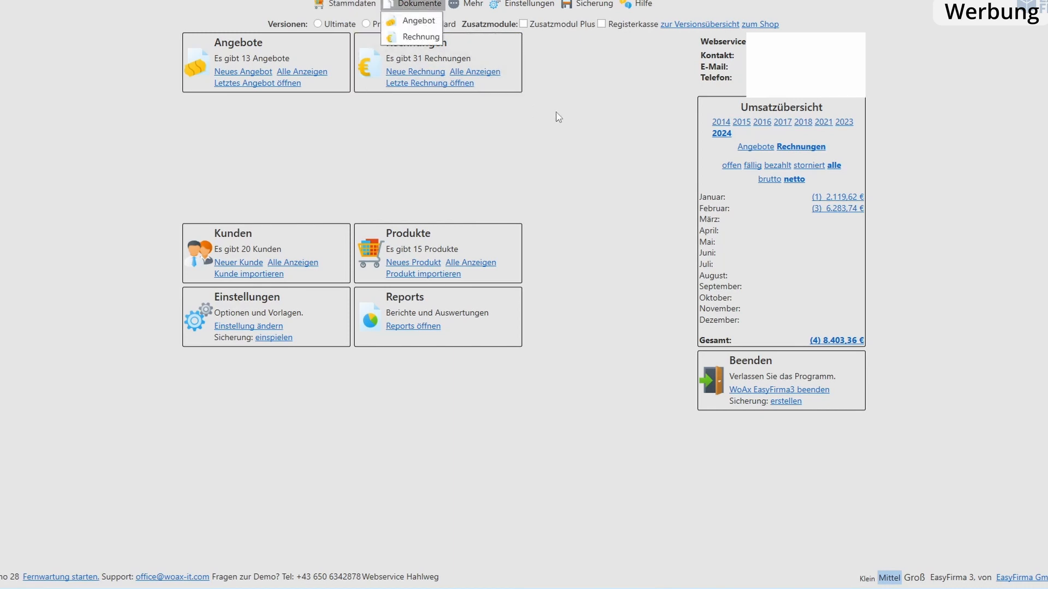
click(570, 112)
click(472, 5)
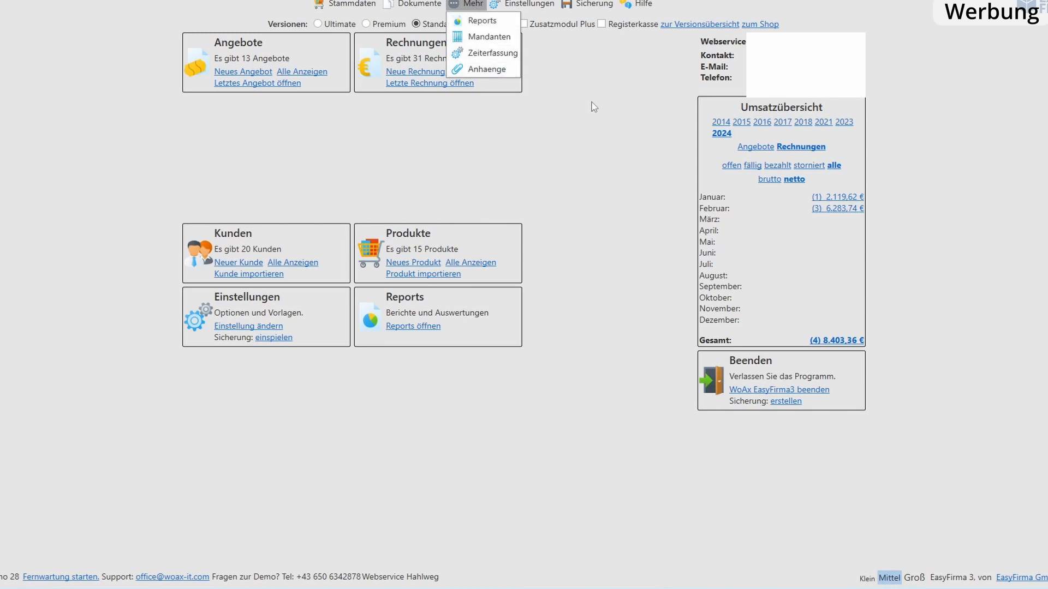
click(593, 82)
click(526, 4)
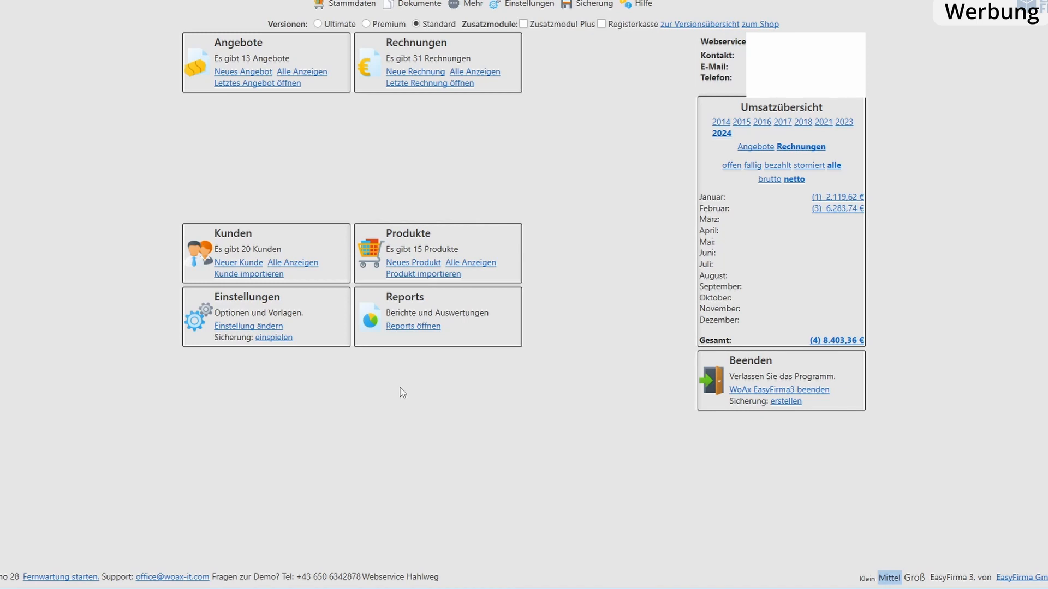
Open the program settings and review the logo, header and footer options, the sample invoice preview and the basic company settings.
click(233, 326)
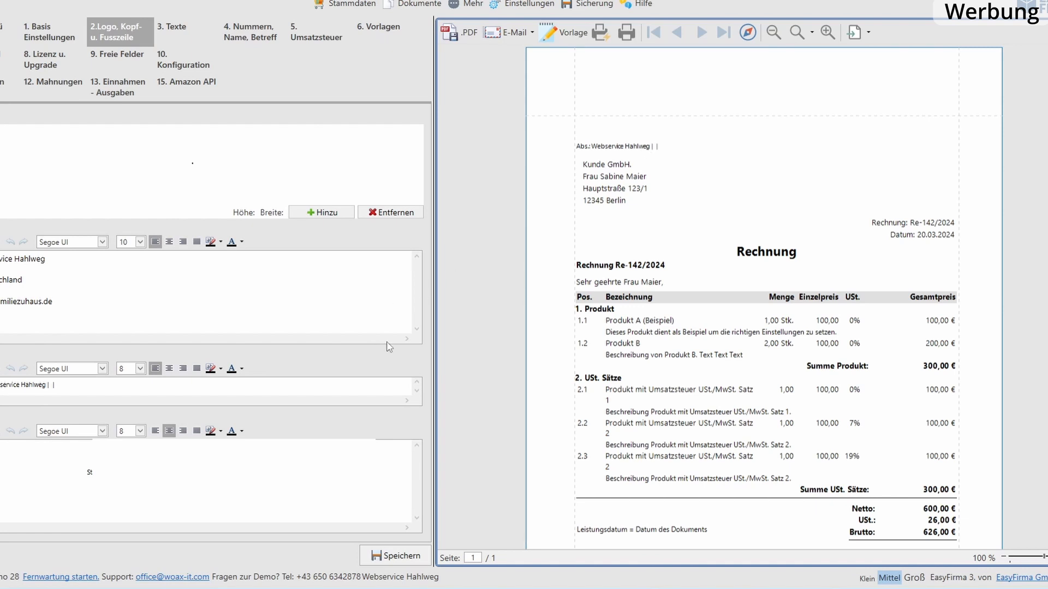
scroll(670, 436, down, 3)
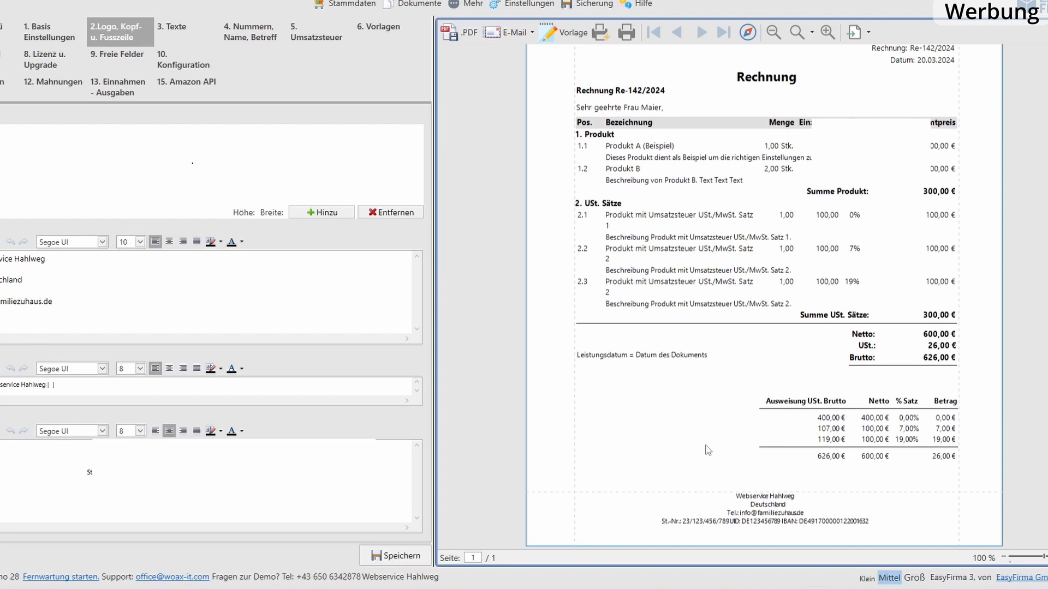
scroll(712, 458, up, 2)
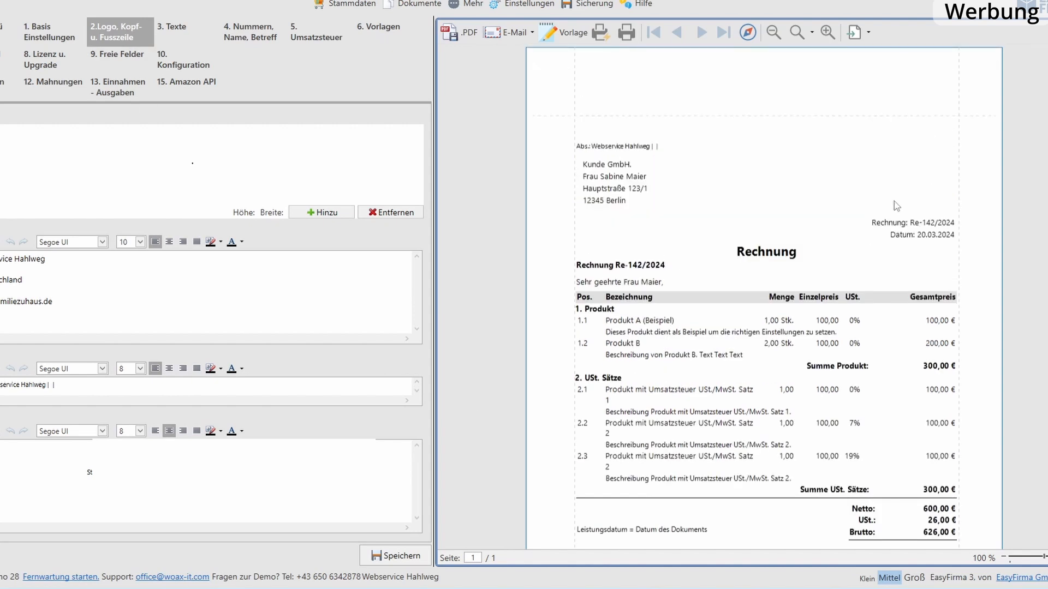
click(45, 43)
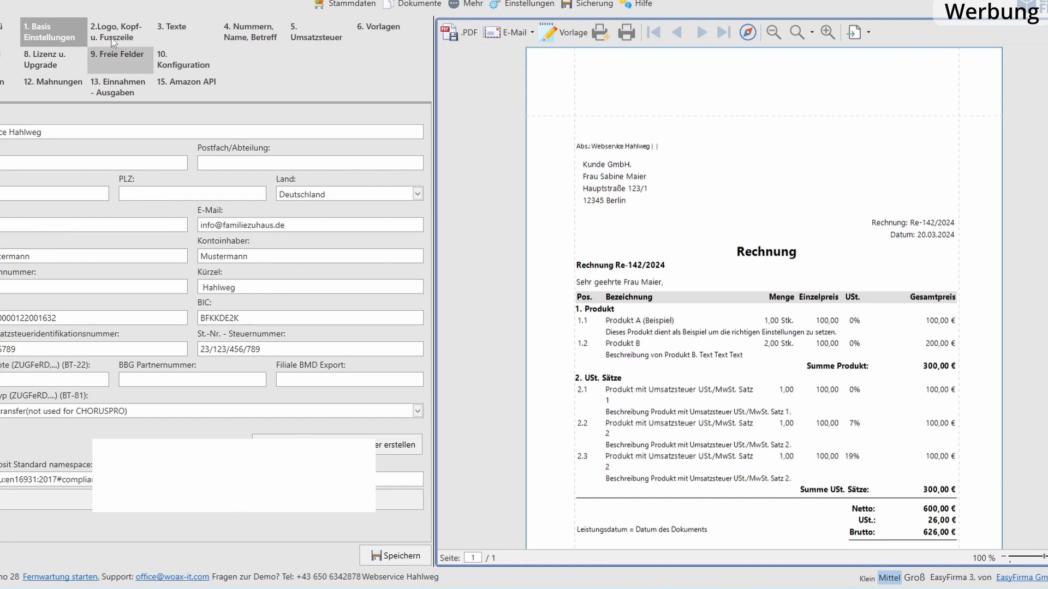
click(174, 31)
click(119, 33)
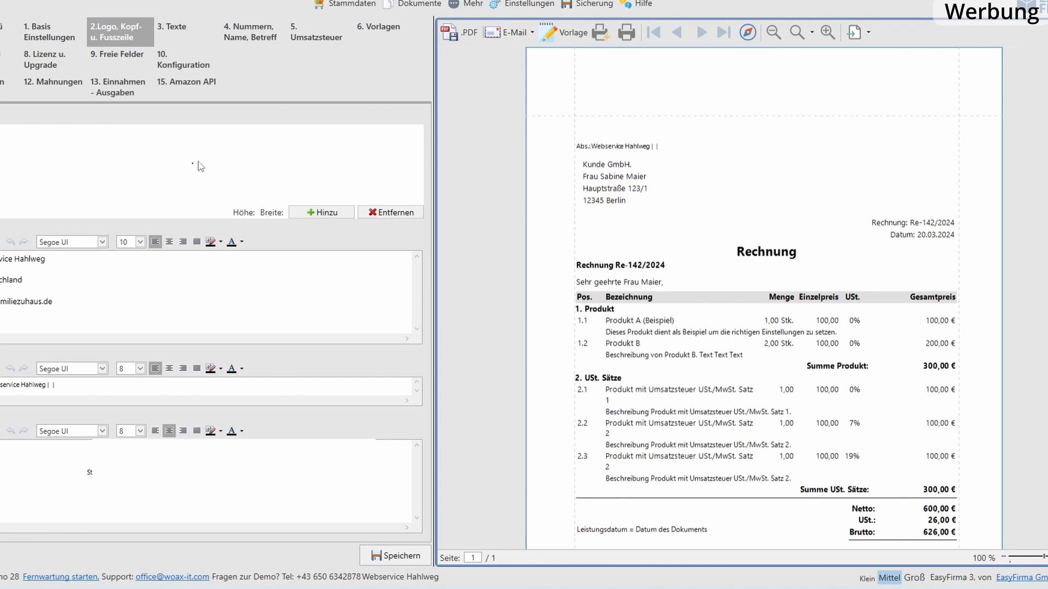
Open the text templates for invoices, view the "Herzlichen Dank" header text and reselect "Auftrag".
click(176, 24)
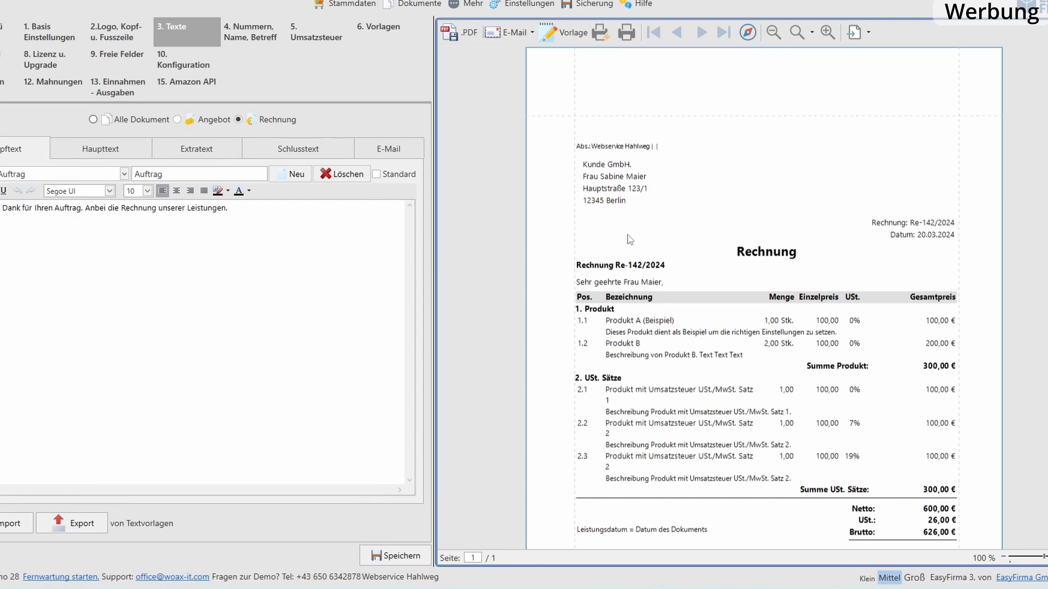
click(124, 174)
click(125, 174)
click(124, 174)
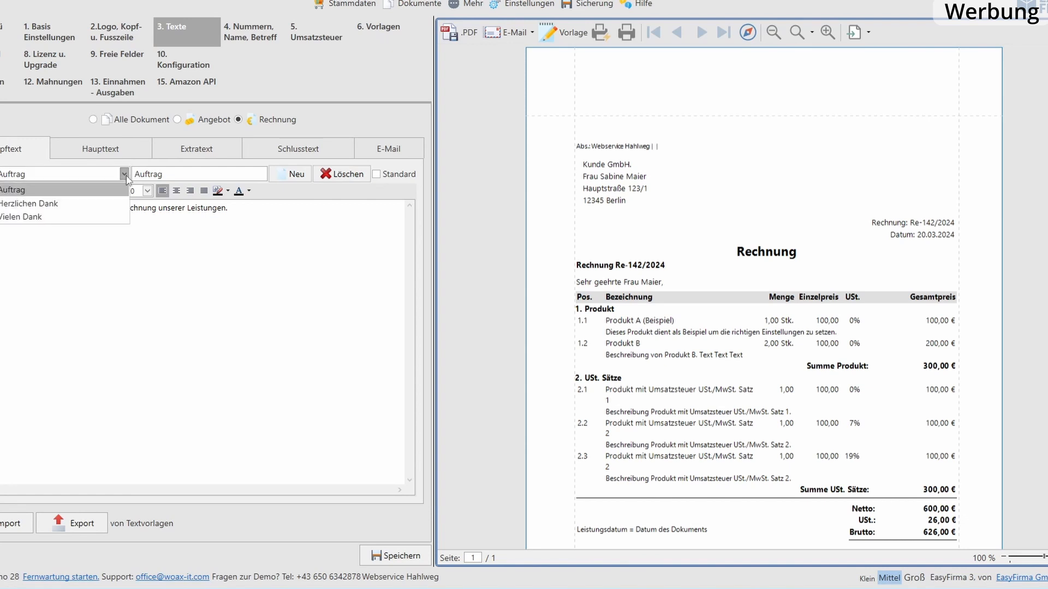
click(56, 204)
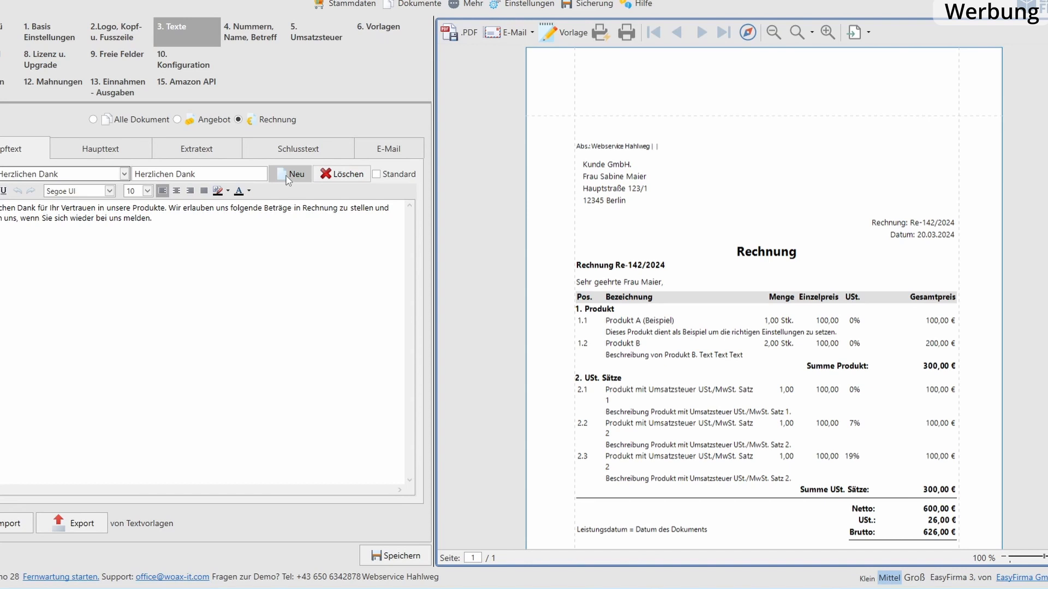
click(124, 173)
click(65, 187)
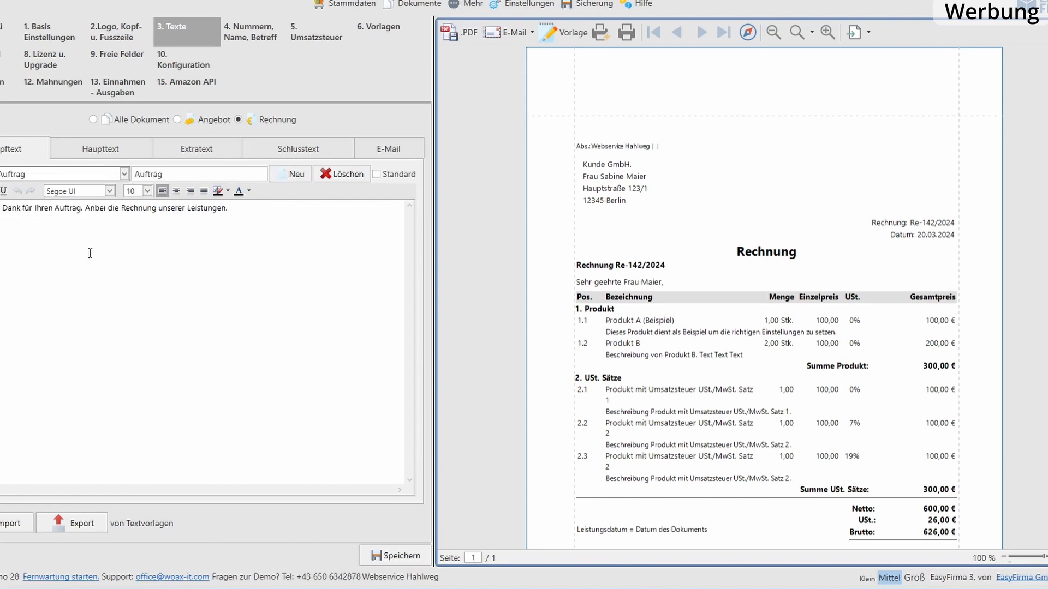
Choose the "Auftrag" header text for invoices and save the settings.
click(125, 174)
click(118, 215)
click(400, 556)
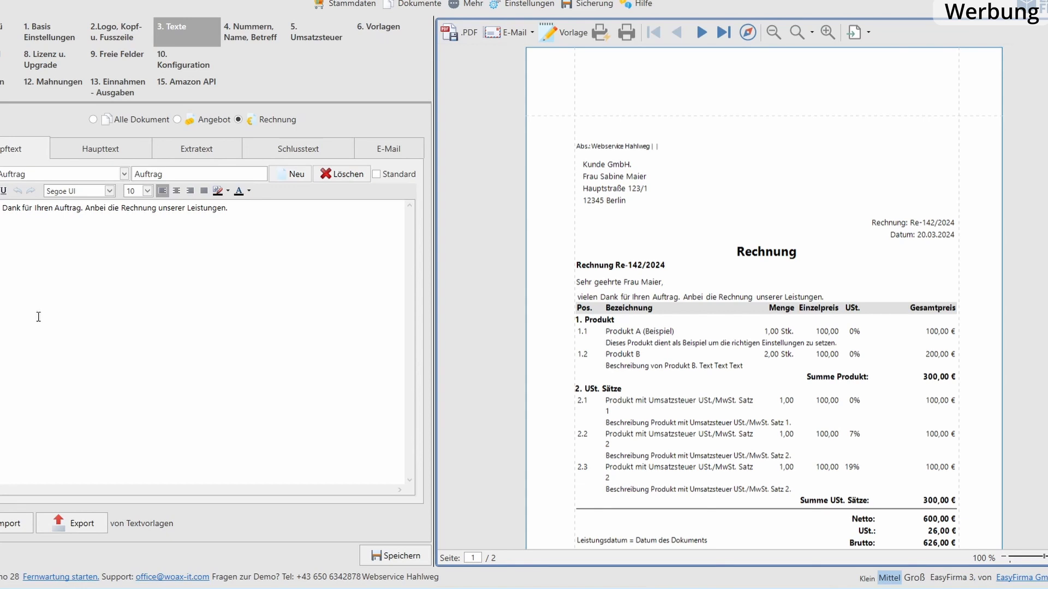
View the main text and extra text templates for invoices and check the payment terms in the sample invoice.
click(105, 145)
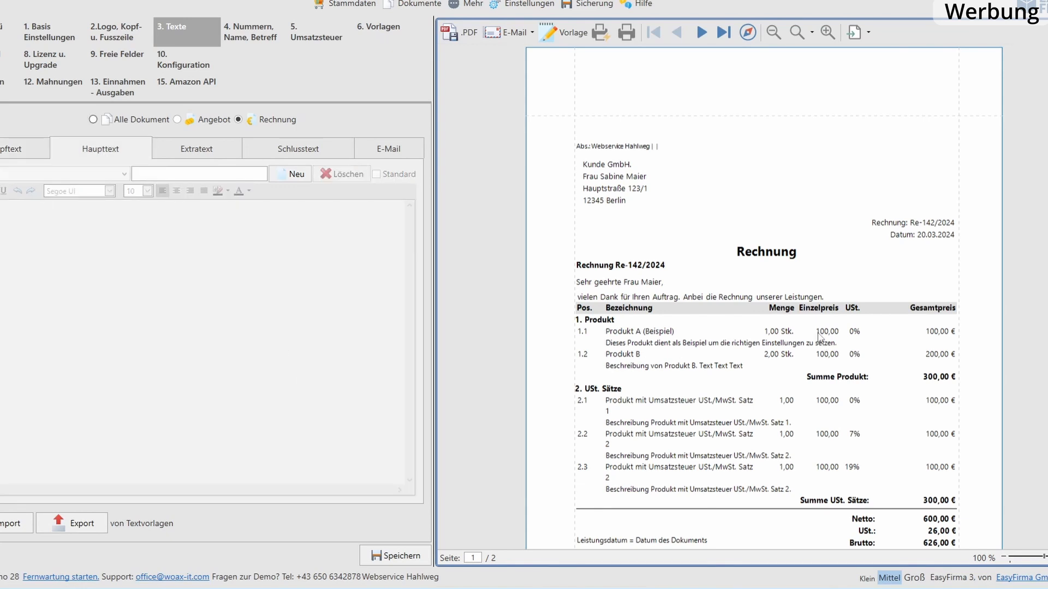
click(187, 152)
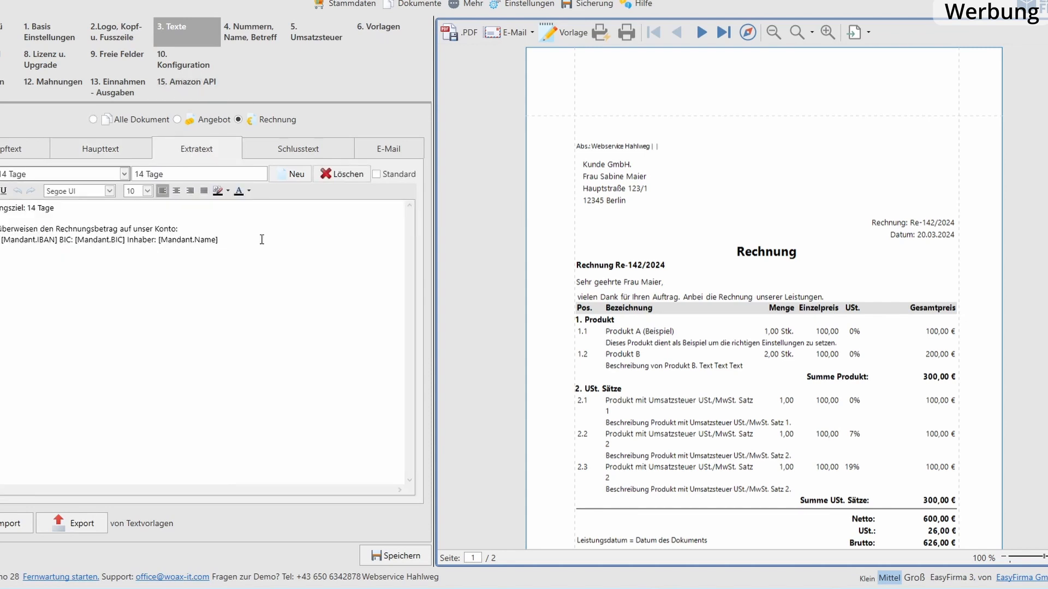
scroll(695, 445, down, 3)
scroll(694, 445, down, 3)
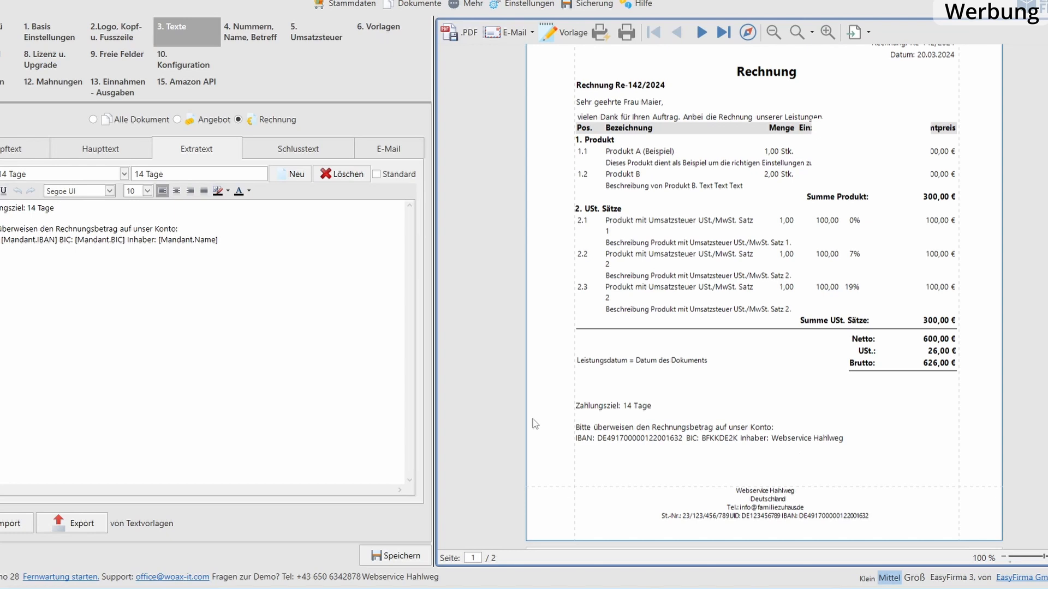
View the extra texts "14 Tage Skonto", "30 Tage", "Neuer Extratext" and "Standard", and reselect "14 Tage".
click(125, 174)
click(52, 204)
click(125, 174)
click(104, 217)
click(125, 174)
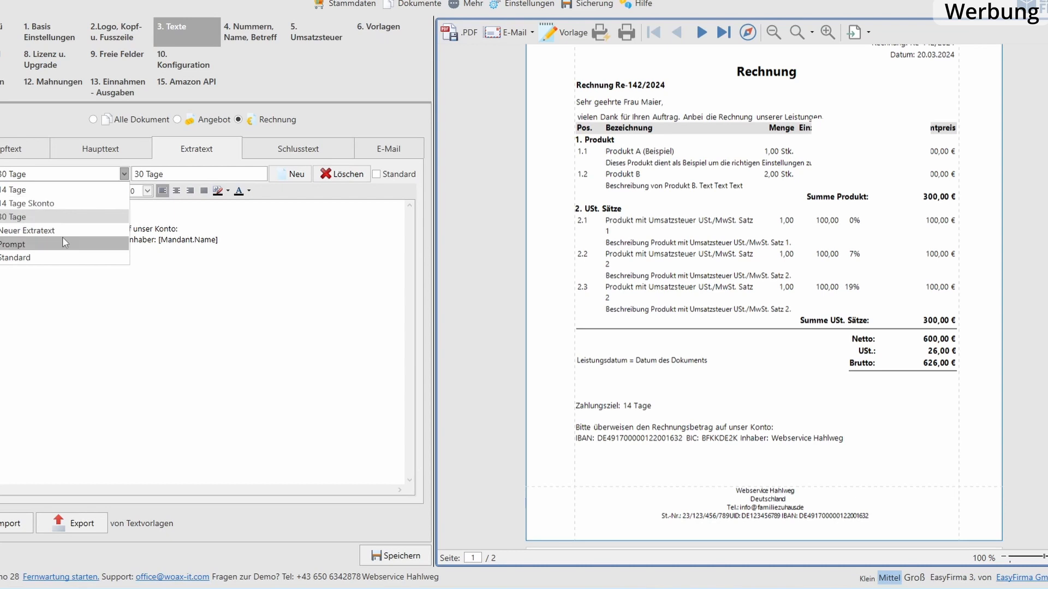
click(62, 237)
click(125, 174)
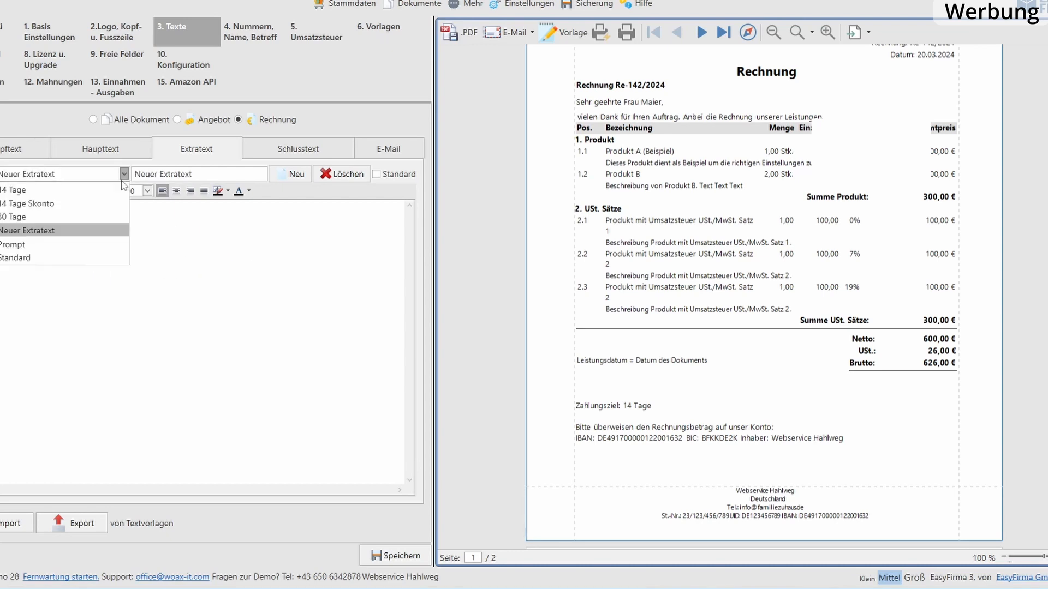
click(55, 257)
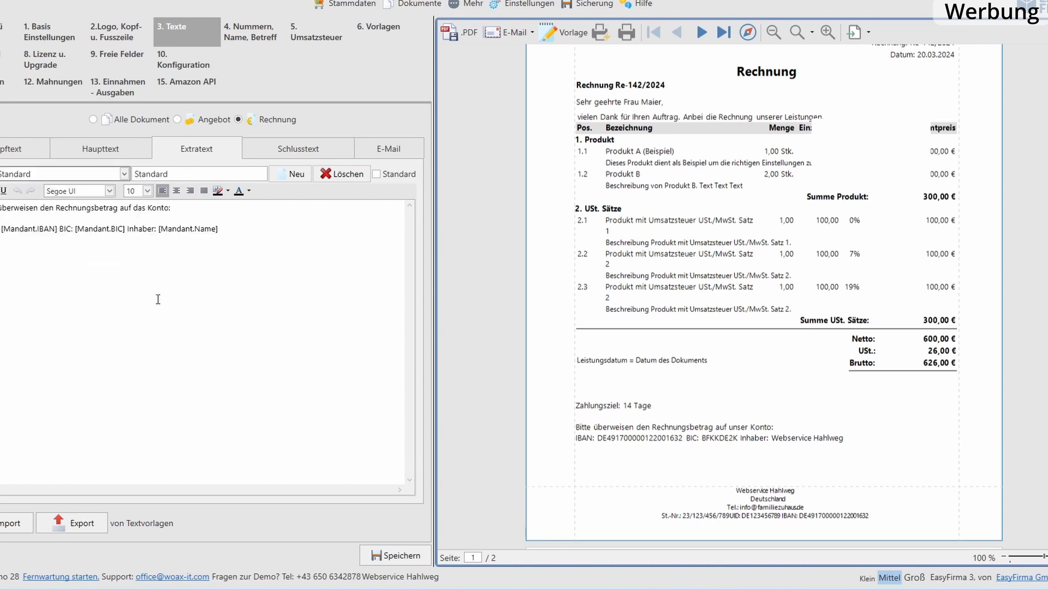
click(124, 174)
click(83, 189)
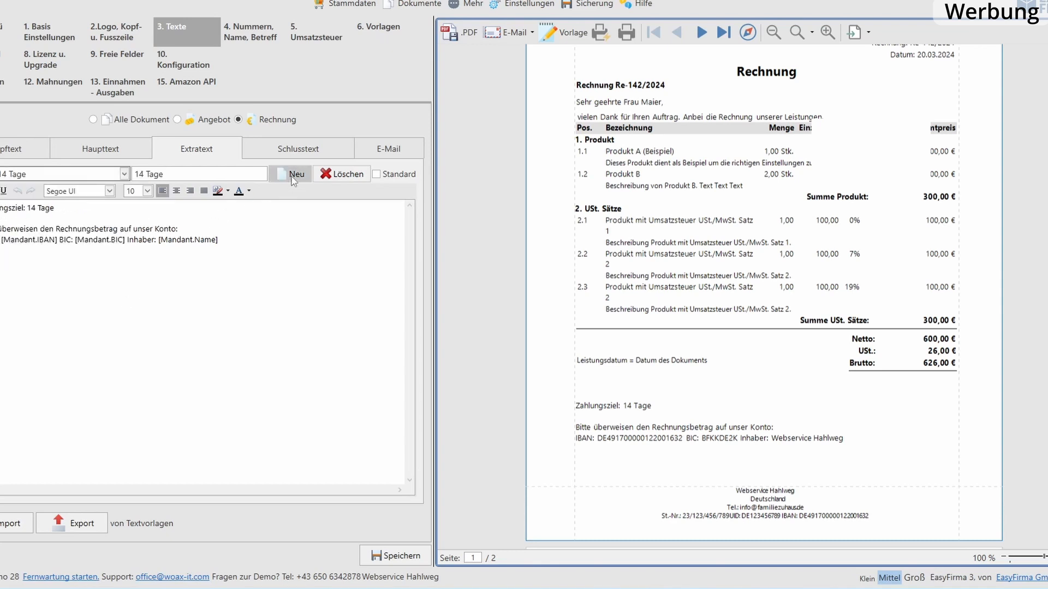
View the closing text and e-mail text templates for invoices and compare them with the sample invoice.
click(298, 149)
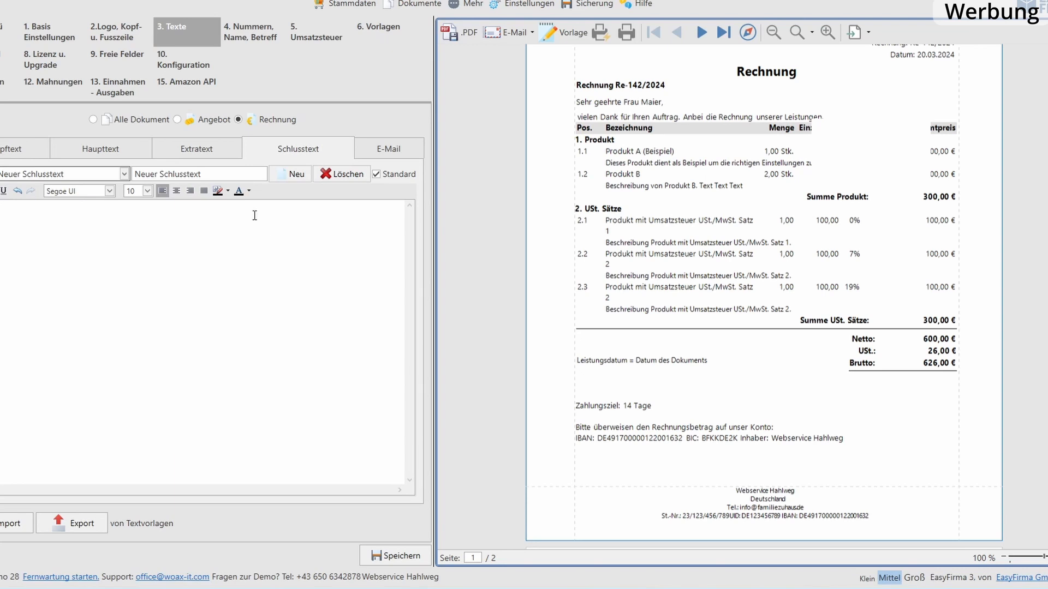
scroll(640, 426, down, 4)
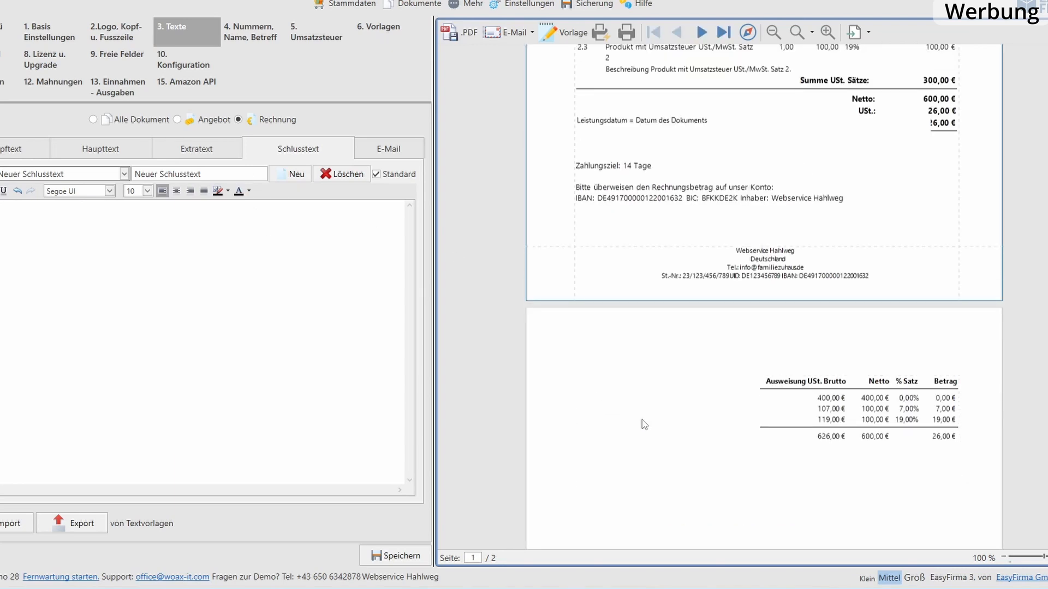
scroll(644, 425, up, 1)
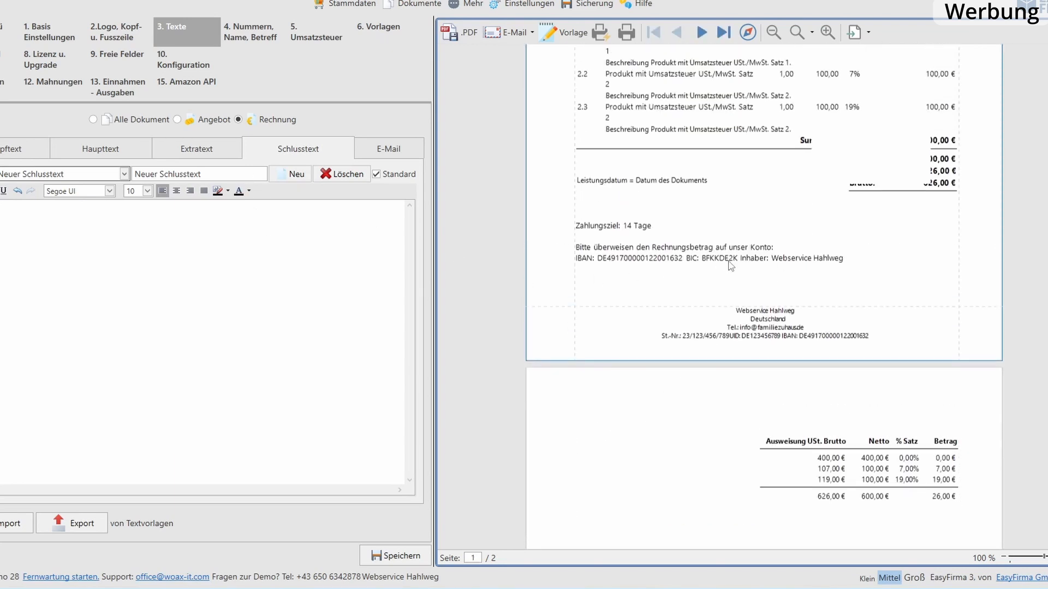
scroll(728, 265, up, 3)
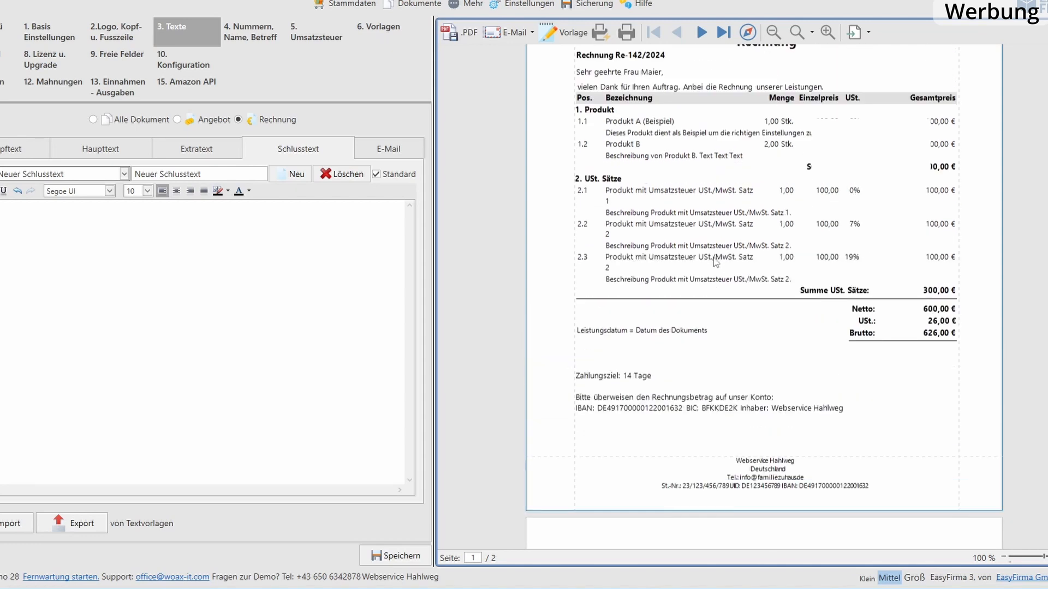
click(389, 148)
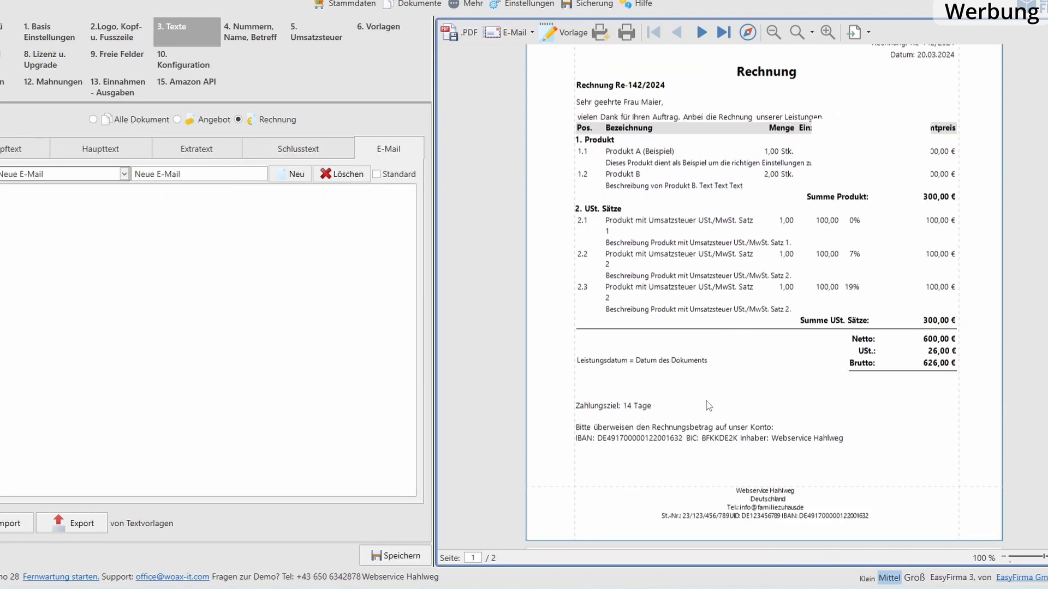
scroll(647, 425, down, 2)
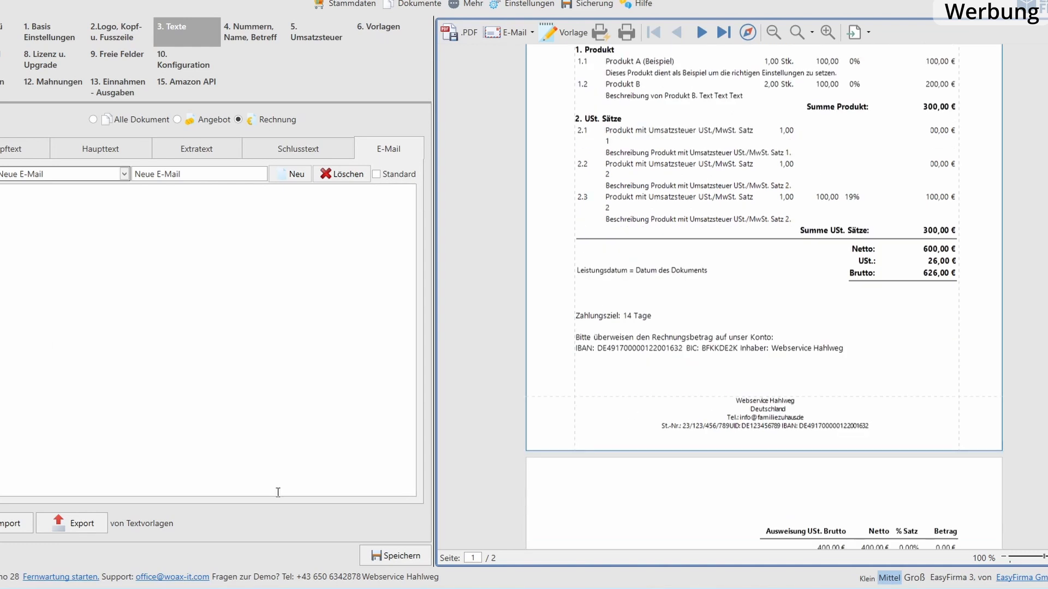
Save the text settings and check both pages of the sample invoice.
click(394, 556)
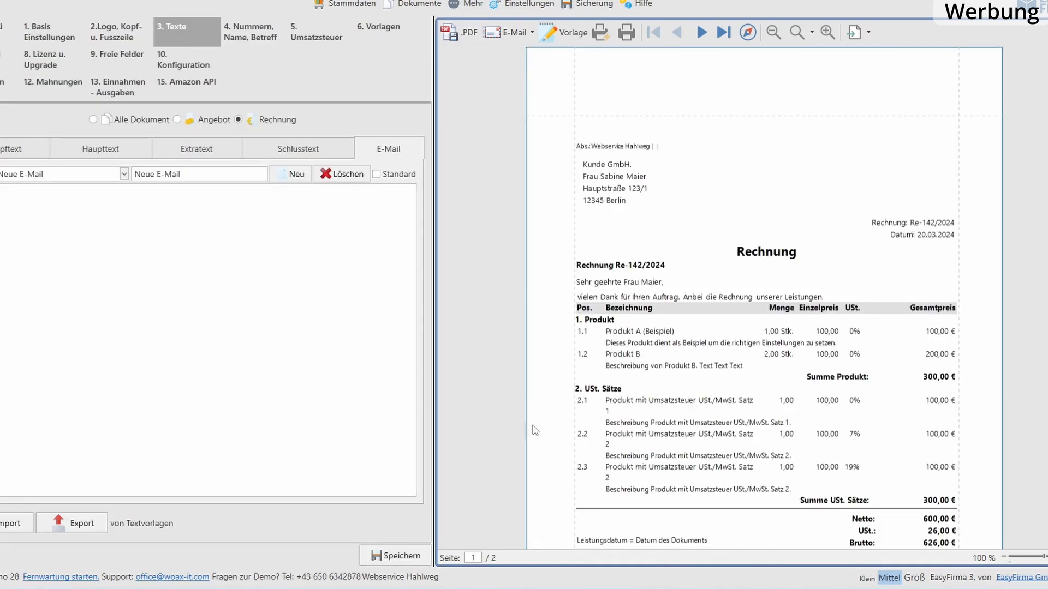
scroll(805, 259, down, 5)
scroll(786, 275, up, 2)
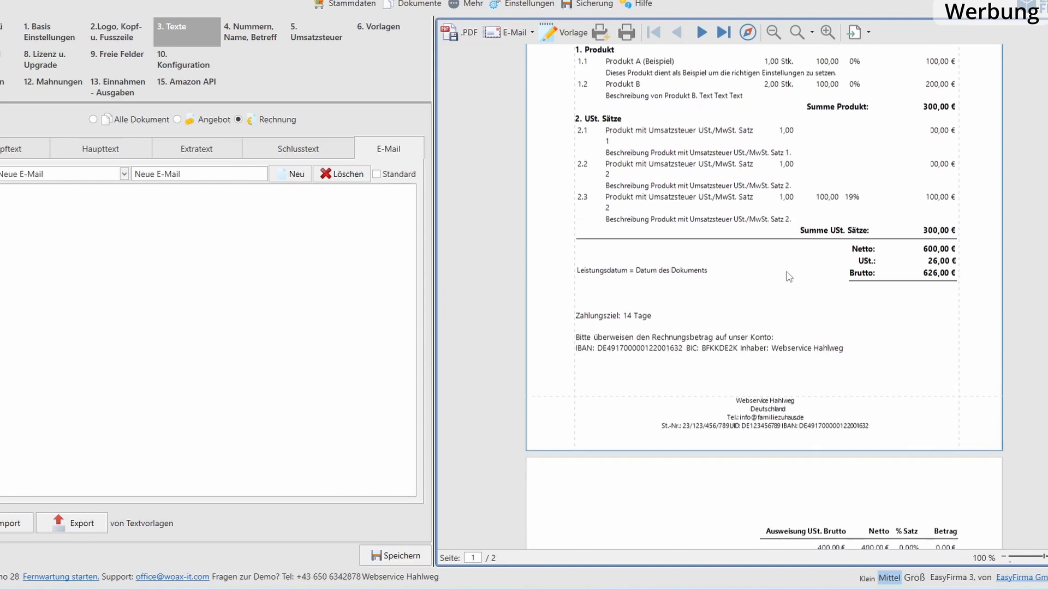
scroll(749, 250, up, 2)
scroll(748, 251, up, 3)
View the e-mail texts for "Angebot" and "Alle Dokument" and return to "Rechnung".
click(177, 120)
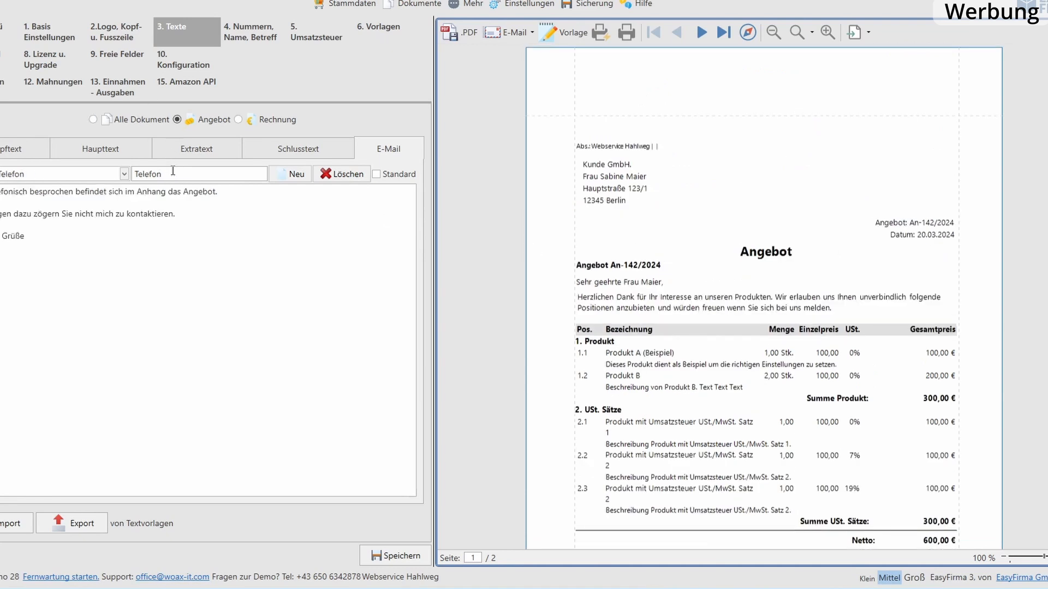
click(93, 119)
click(177, 119)
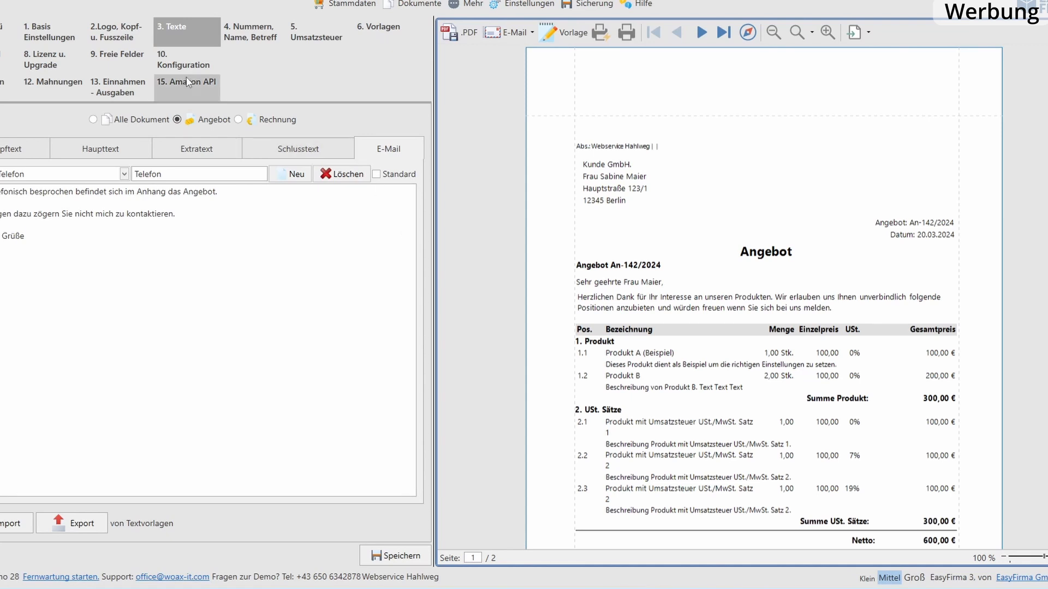
click(238, 119)
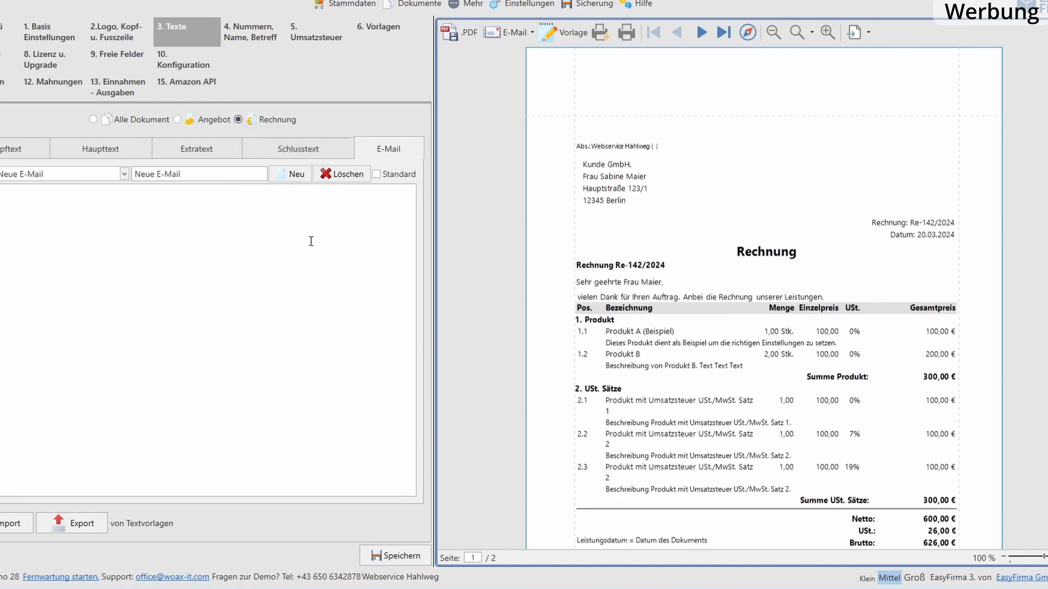
Review the number, name and subject settings and the VAT settings, switching "Verrechne USt." off and on again.
click(252, 43)
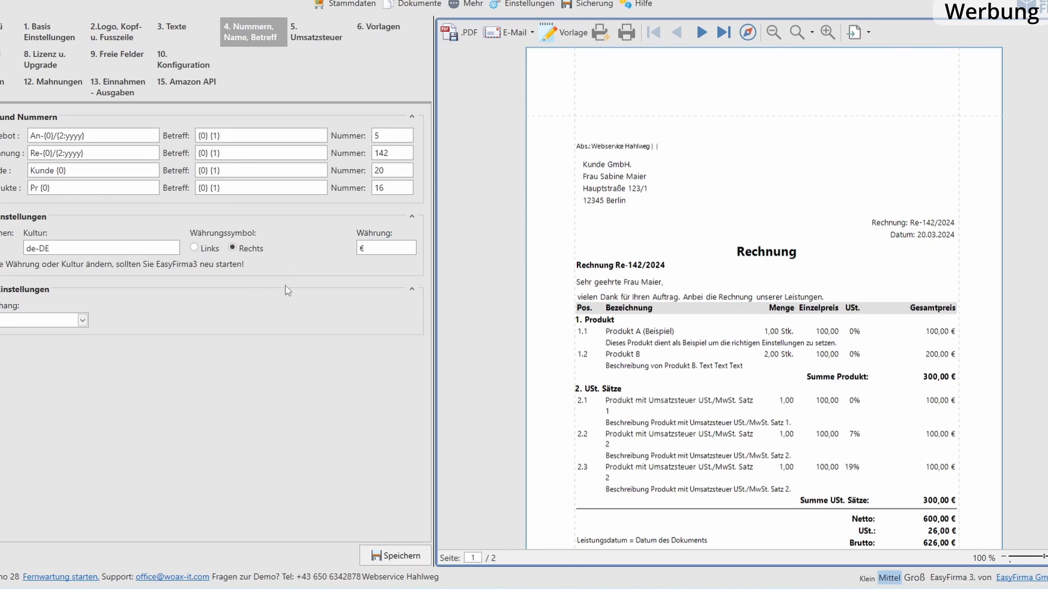
click(319, 44)
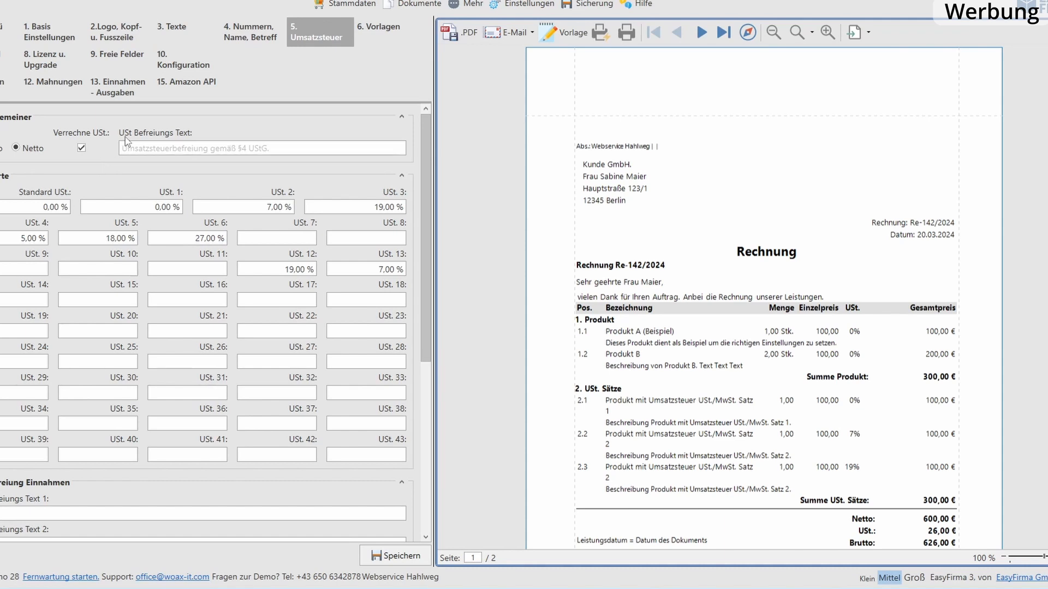
click(81, 148)
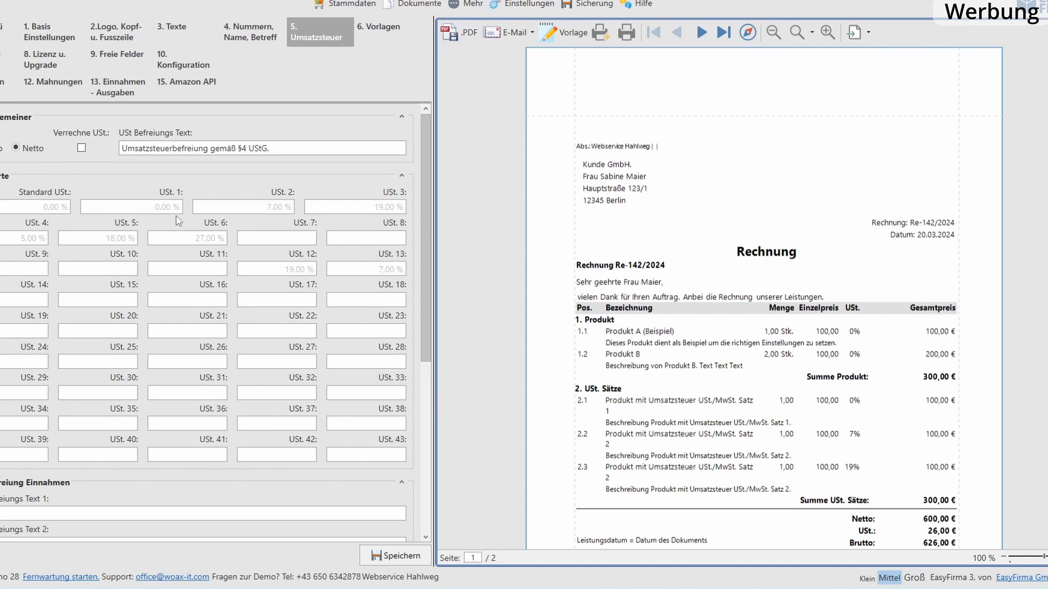
click(82, 148)
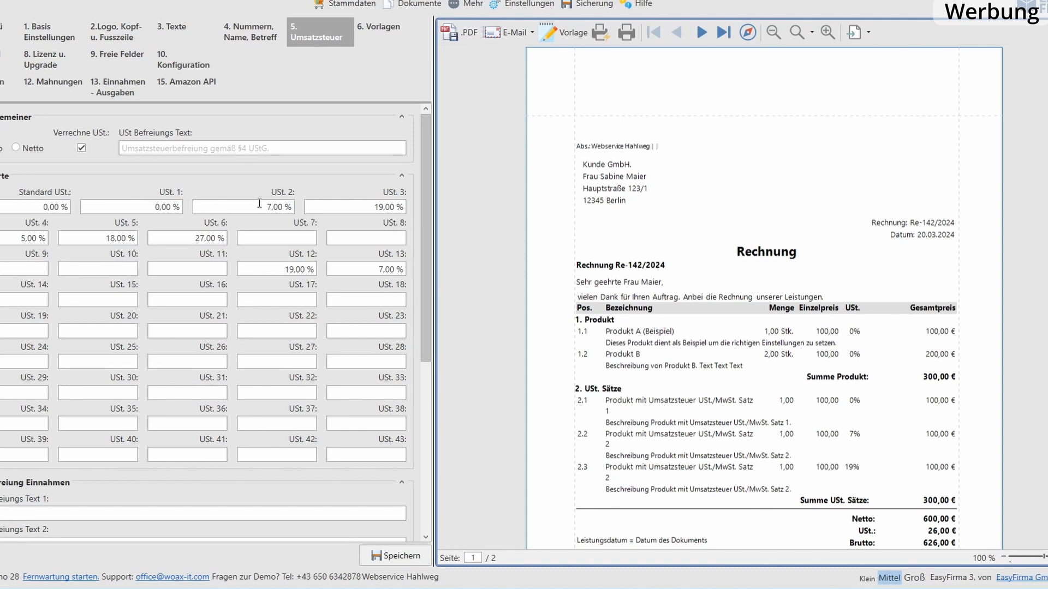
click(81, 148)
click(81, 148)
Open the document template settings and browse the available template files for invoices without choosing one.
click(389, 40)
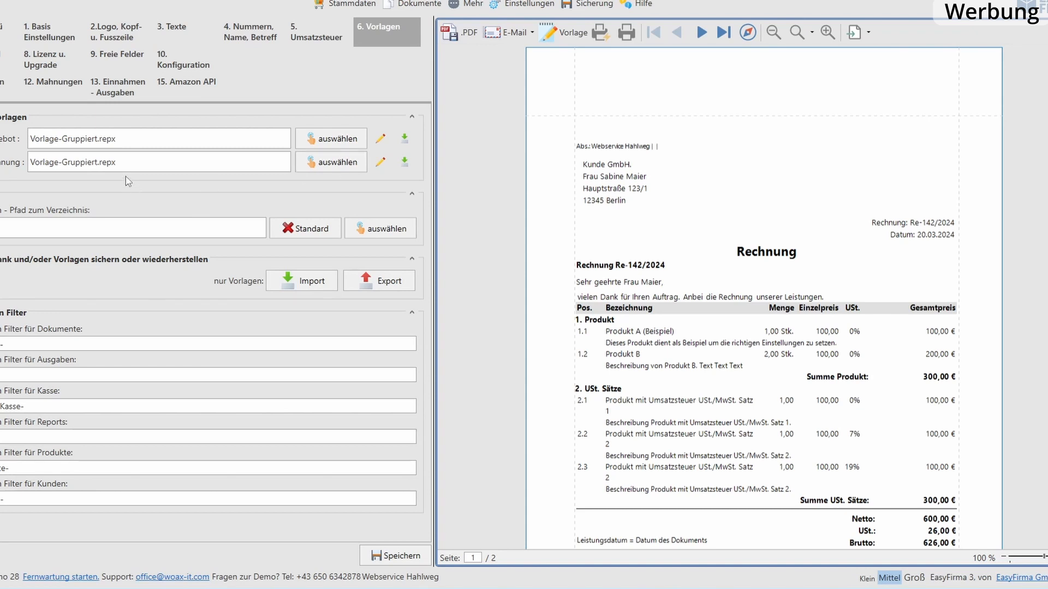
click(345, 168)
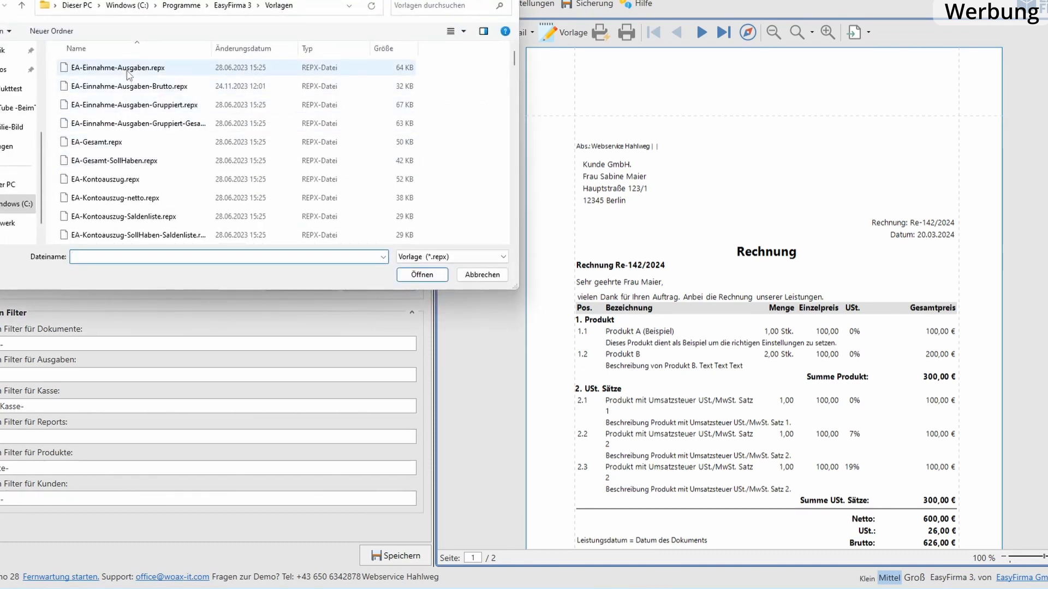
scroll(128, 107, down, 12)
scroll(127, 114, up, 12)
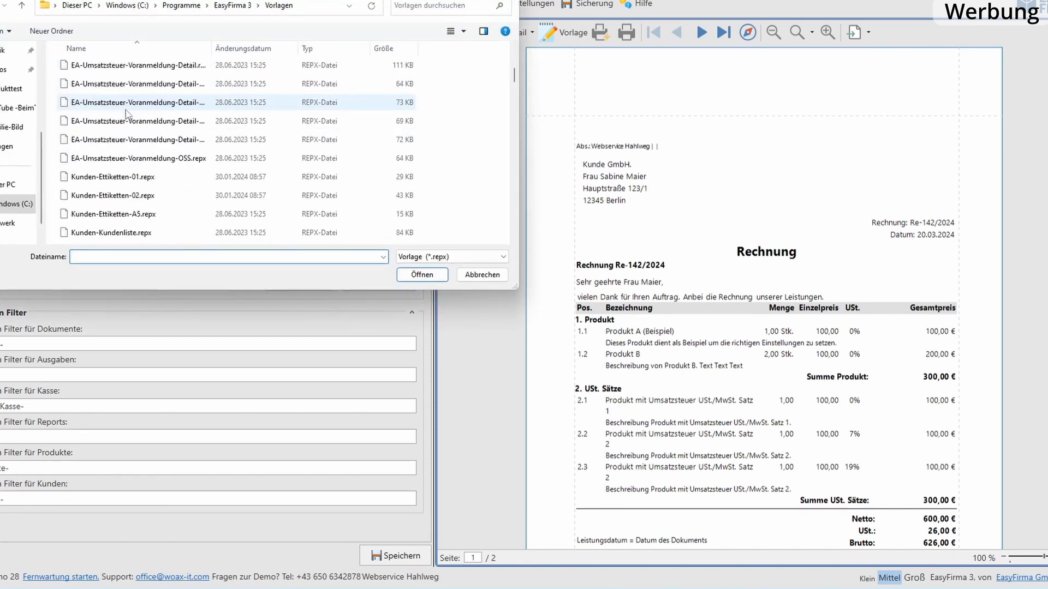
click(483, 276)
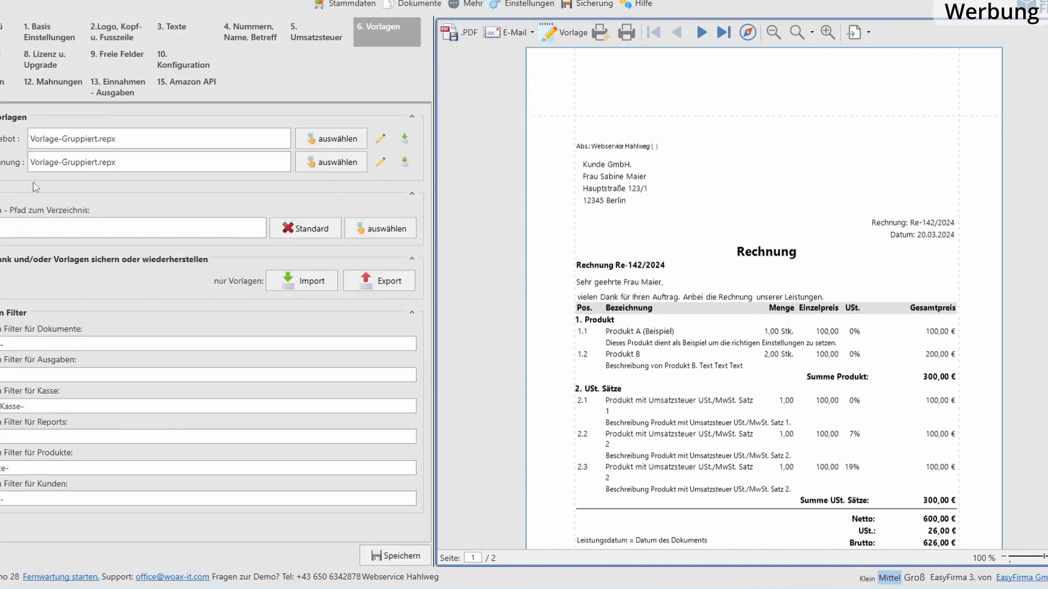
Try EA-Einnahme-Ausgaben-Brutto.repx as the invoice template.
click(331, 162)
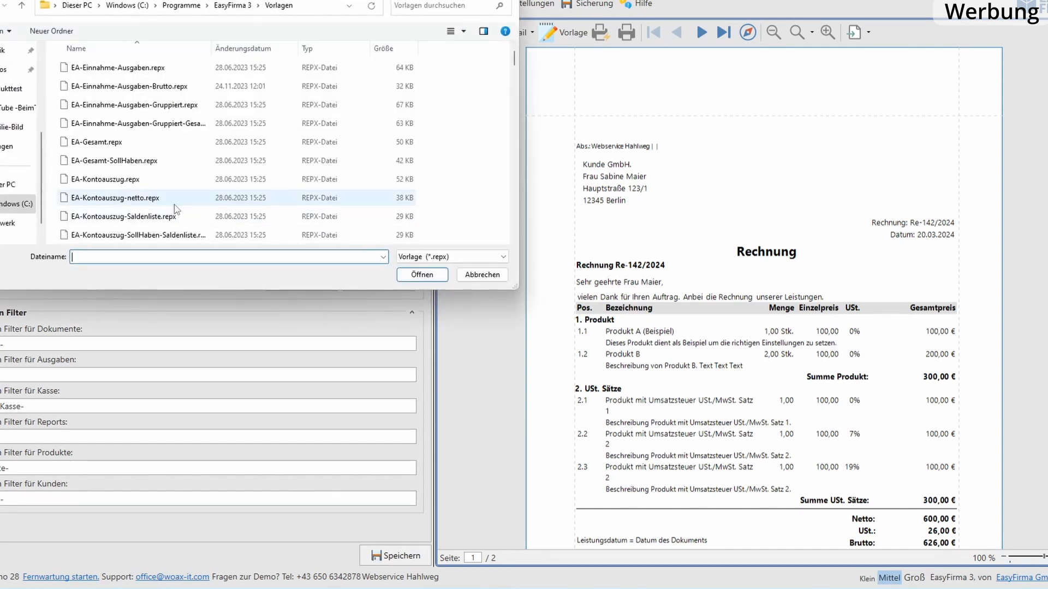
click(119, 88)
click(422, 275)
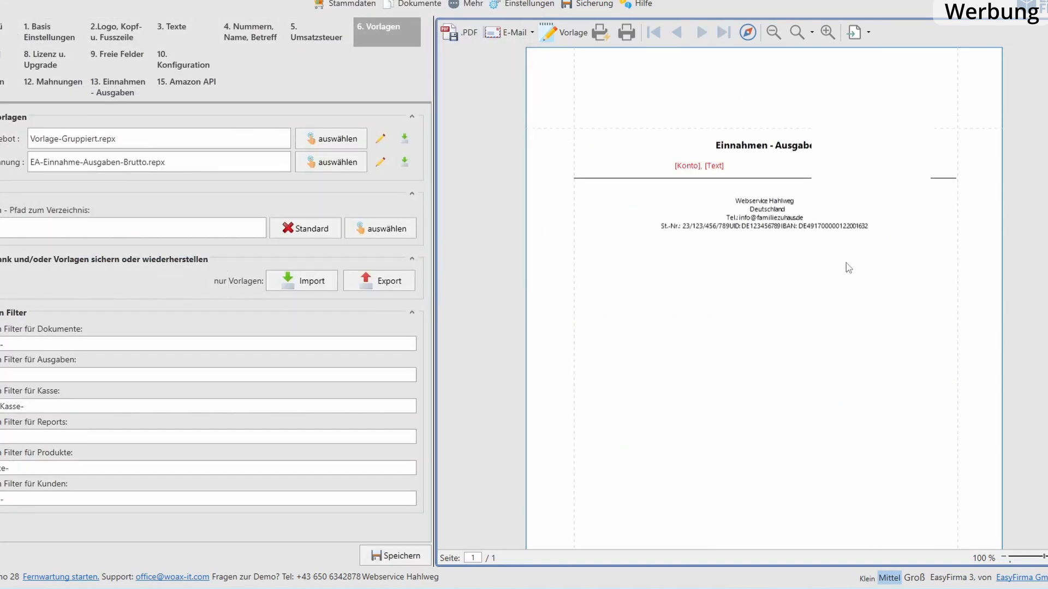
Try EA-Umsatzsteuer-Voranmeldung-Detail-OSS.repx as the invoice template.
click(339, 163)
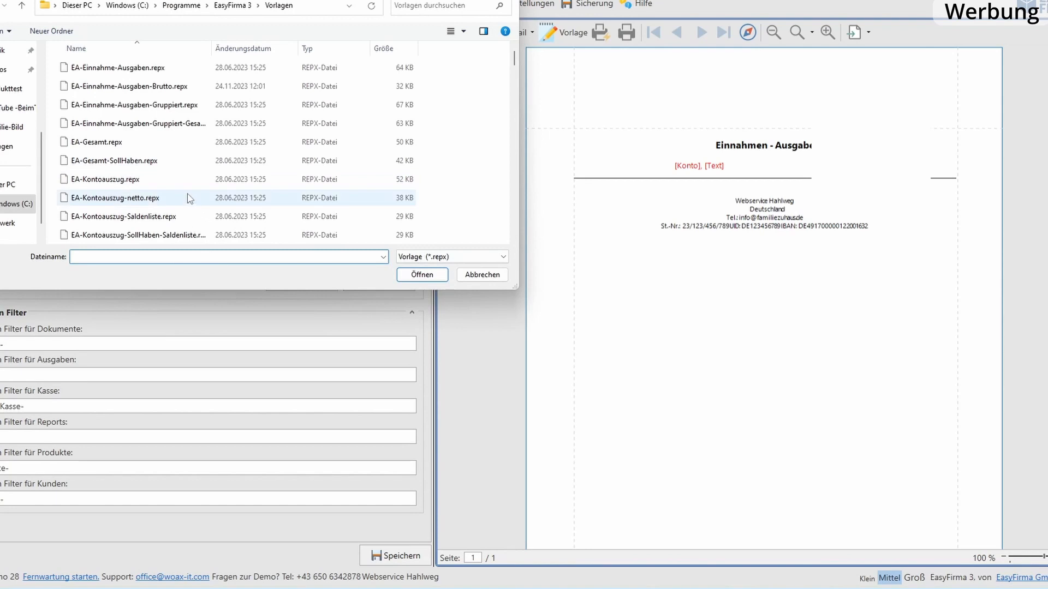
scroll(187, 196, down, 3)
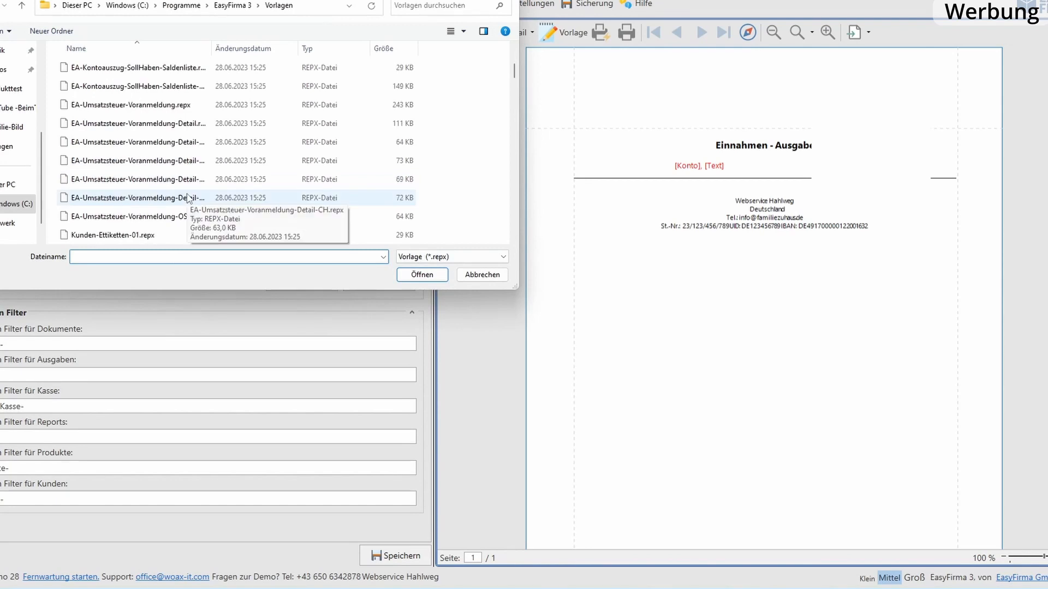
click(119, 201)
click(409, 275)
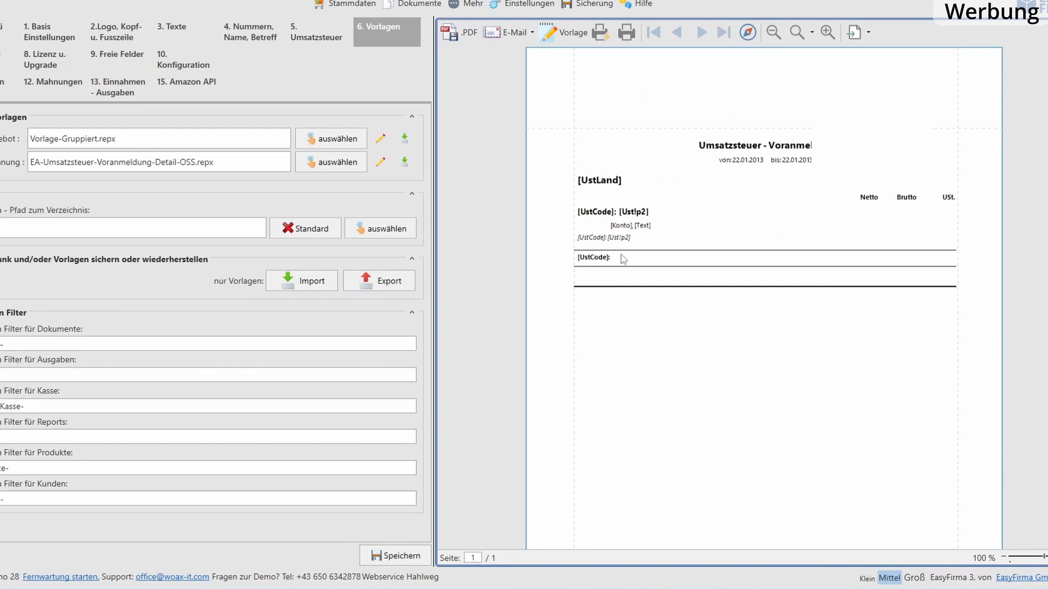
Set the invoice template to Report-Kasse-Bonliste-Tag.repx.
click(329, 163)
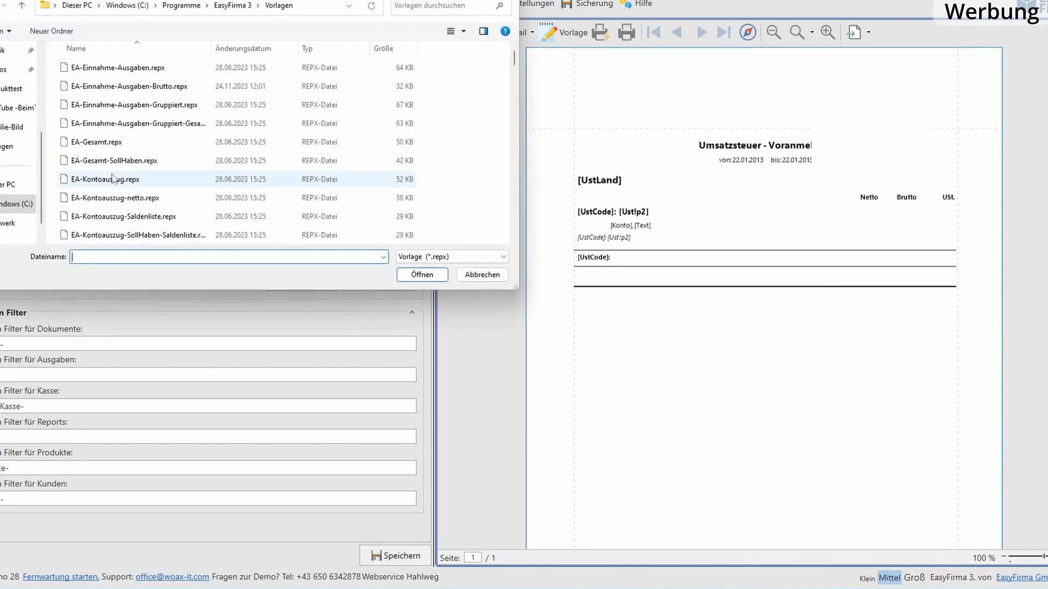
scroll(112, 179, down, 10)
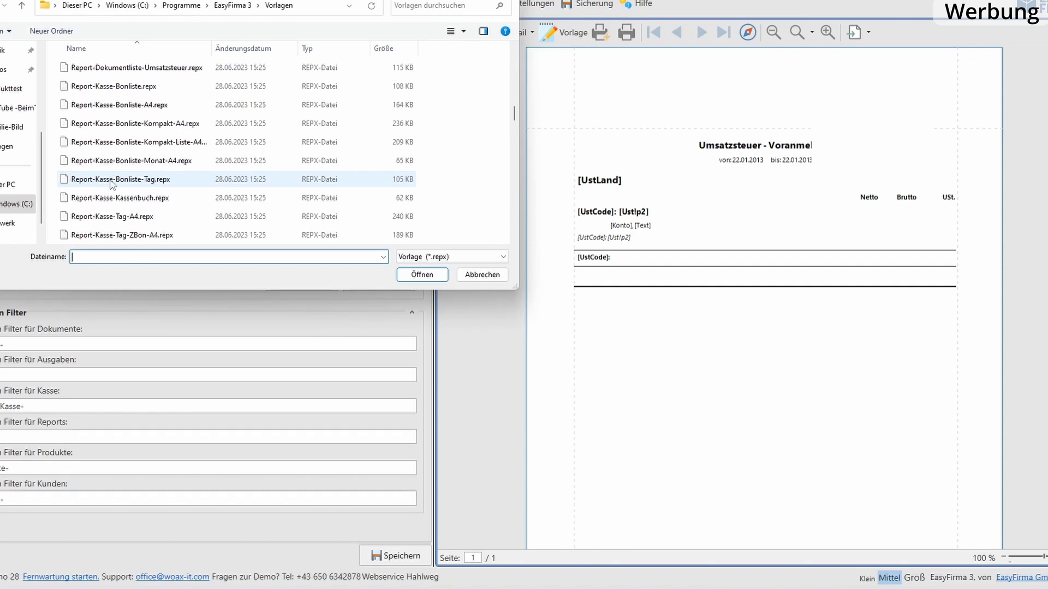
click(113, 179)
click(422, 275)
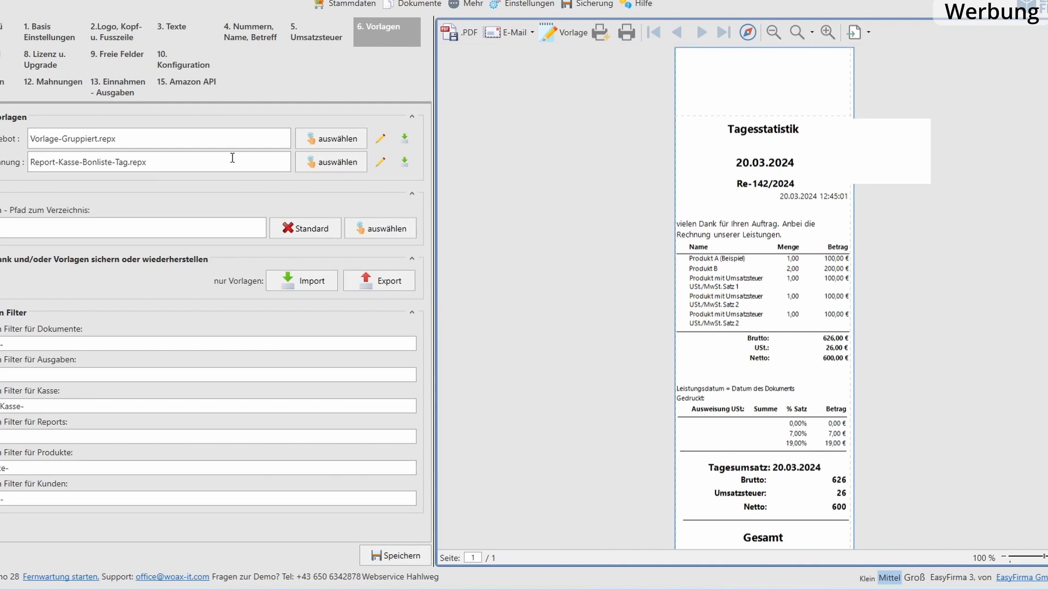
Set the invoice template to Vorlage-Gruppiert.repx.
click(332, 163)
scroll(207, 199, down, 10)
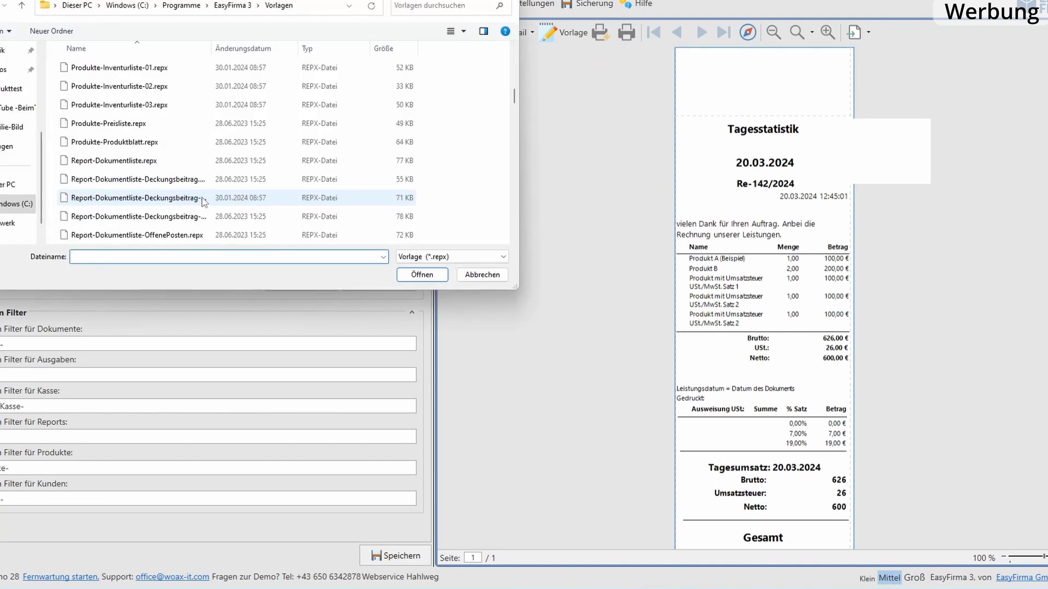
scroll(204, 203, down, 10)
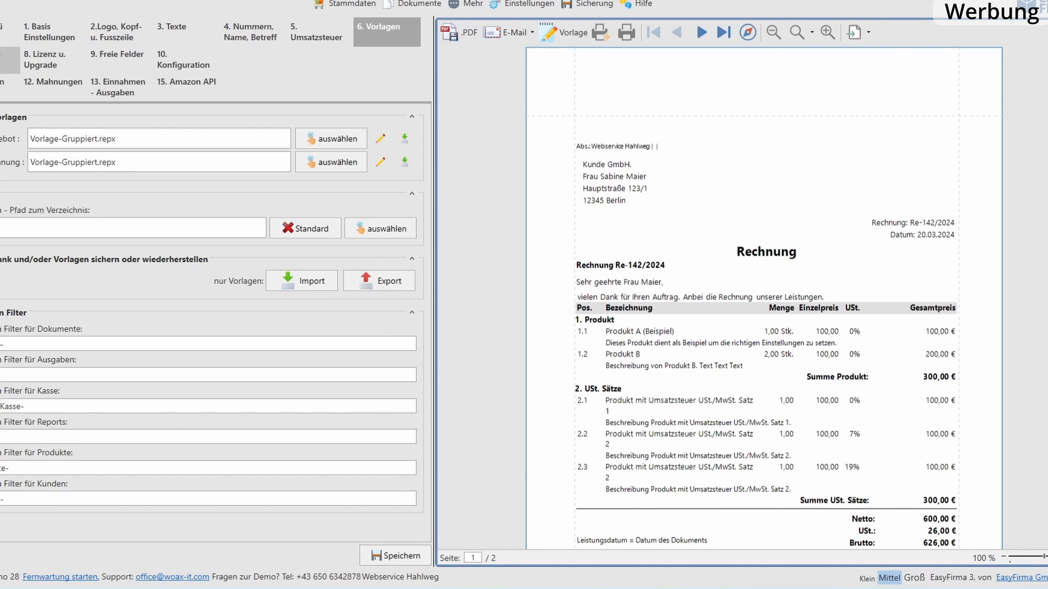
Examine the database settings for SQL Server, the compact database, network operation and application directories.
click(8, 60)
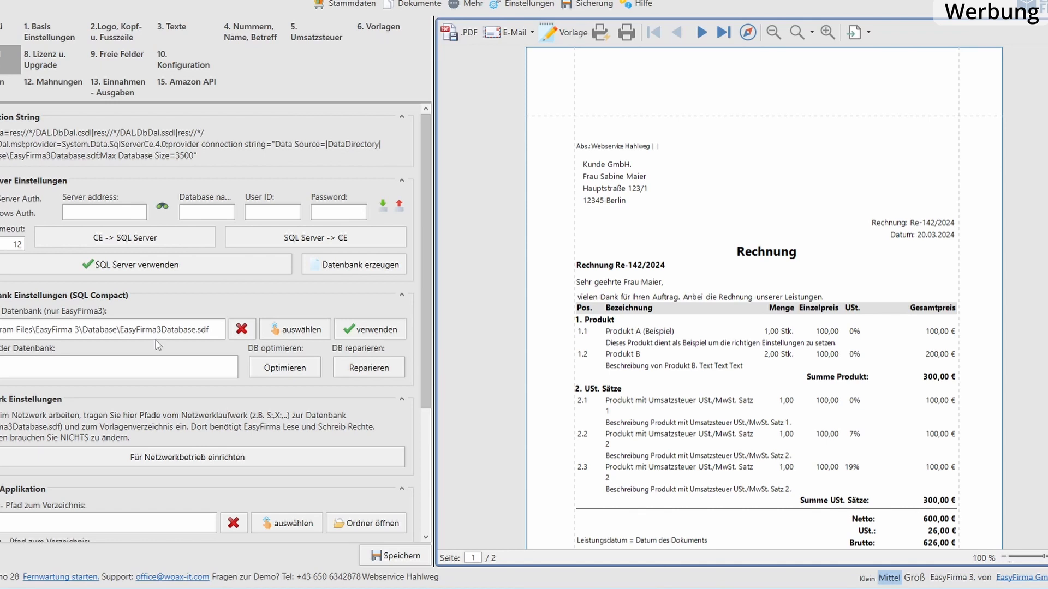
scroll(156, 341, down, 4)
scroll(157, 345, up, 2)
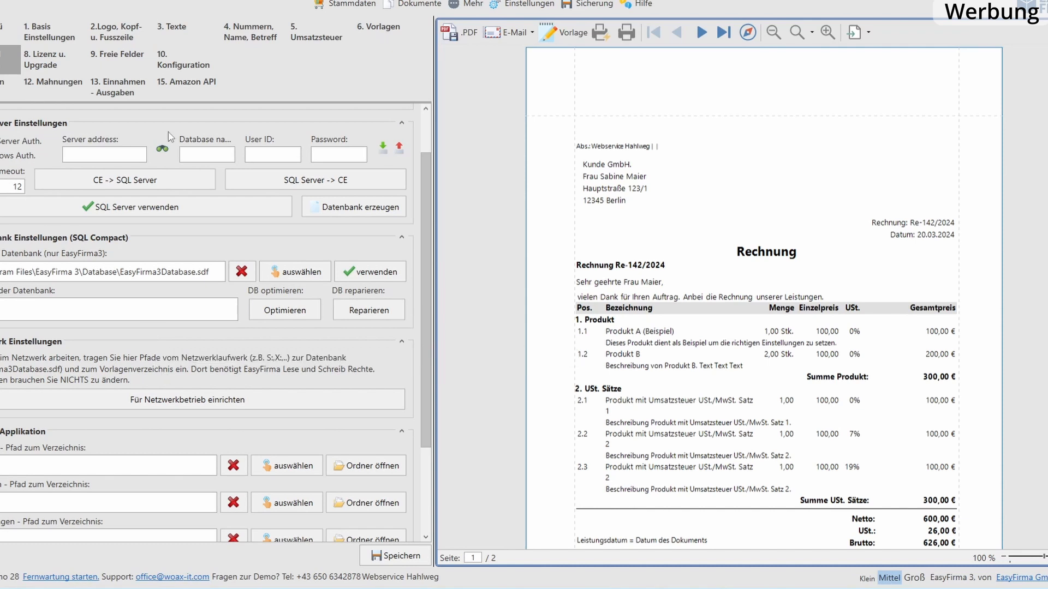
scroll(189, 308, up, 2)
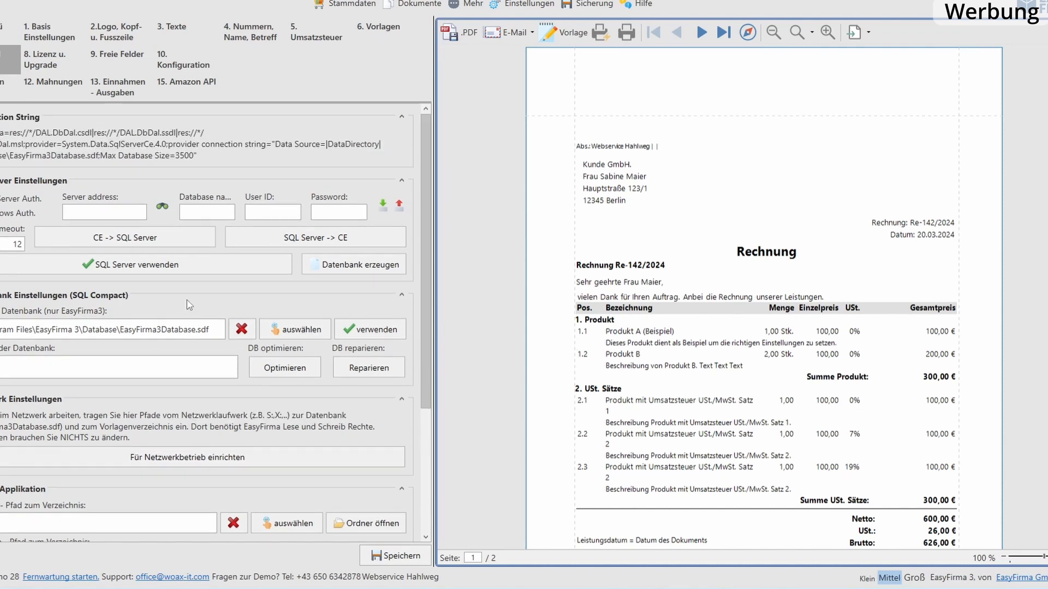
Examine the licence and upgrade settings, including the versions and modules and the demo data deletion options.
click(49, 59)
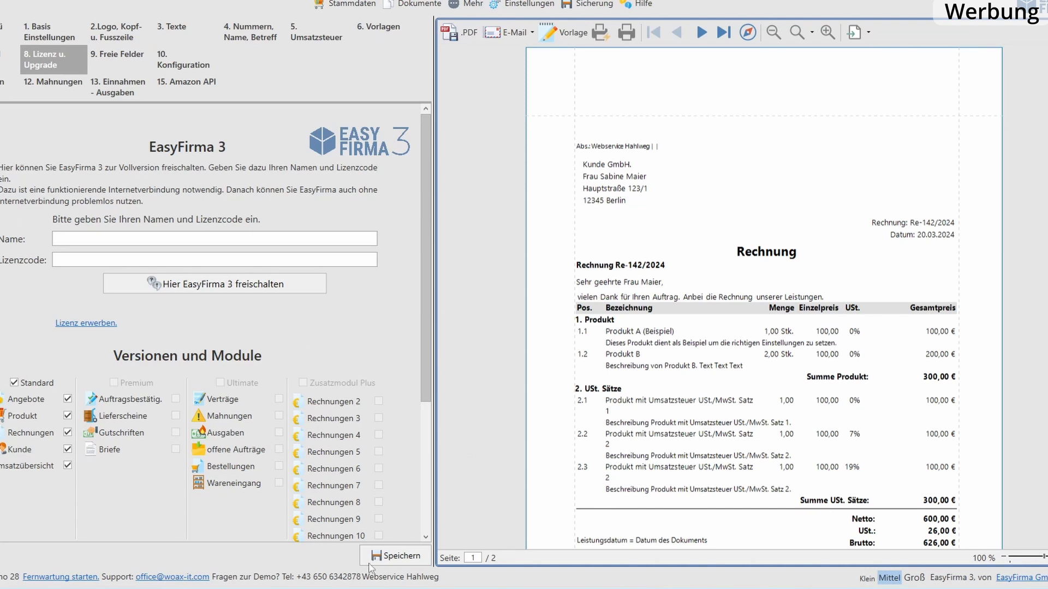
scroll(121, 498, down, 3)
scroll(122, 498, up, 1)
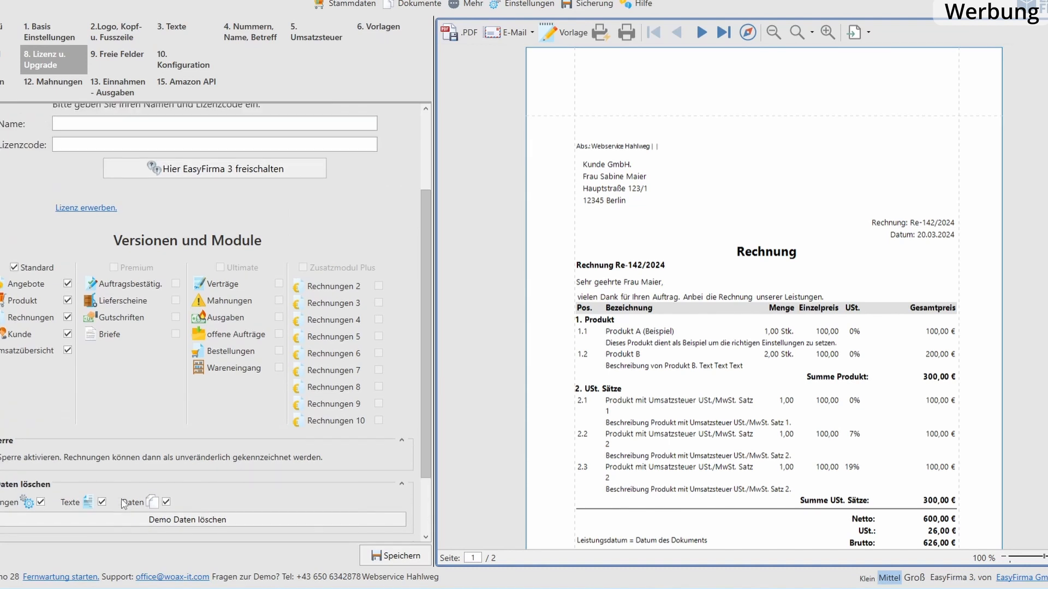
scroll(124, 502, up, 2)
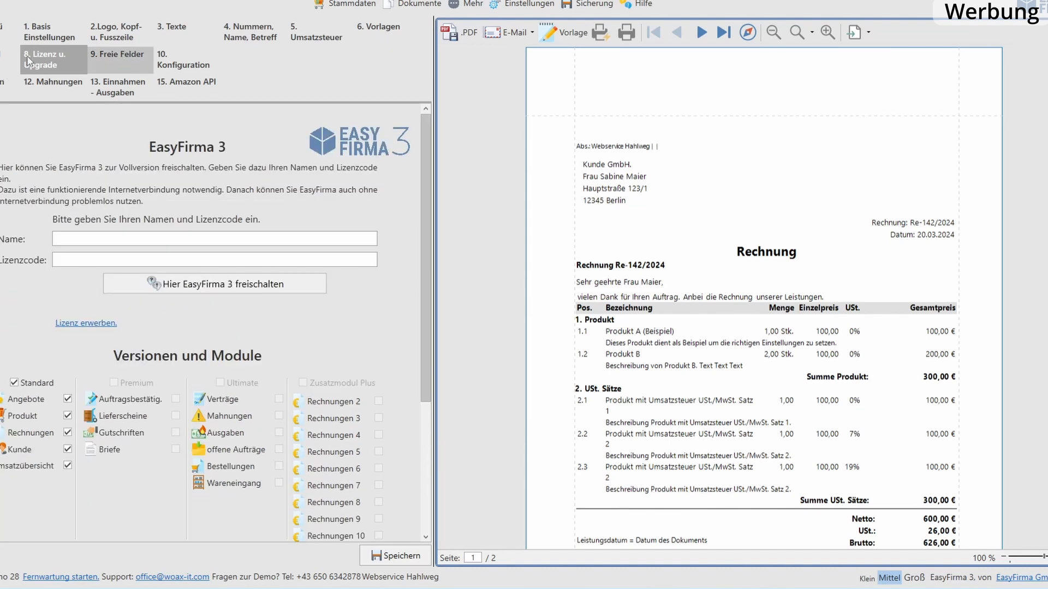
Examine the custom field settings (Freie Felder) with their text, number and date fields.
click(112, 57)
scroll(168, 317, down, 6)
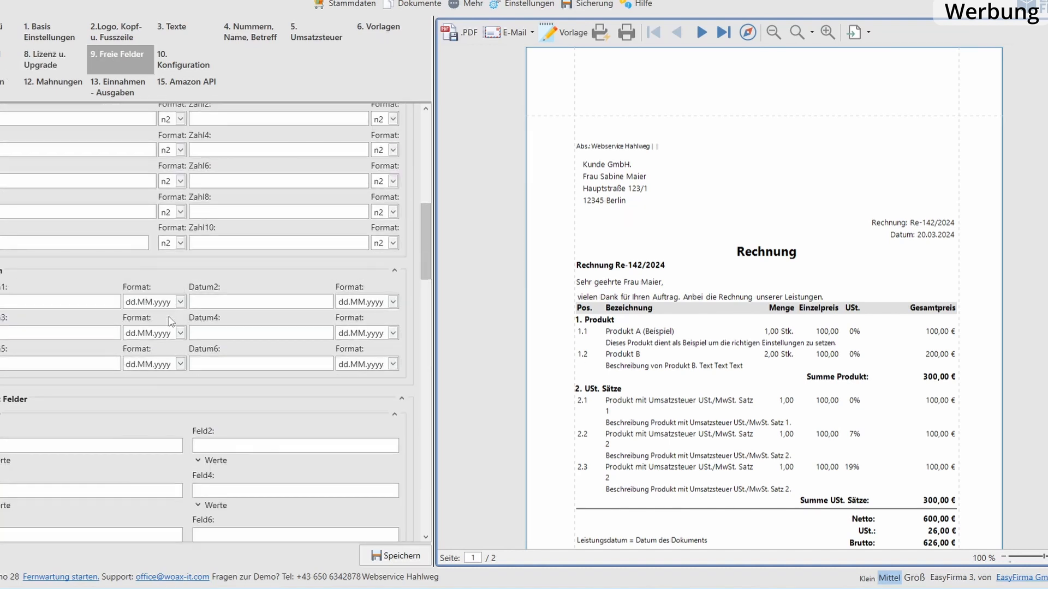
scroll(161, 247, down, 8)
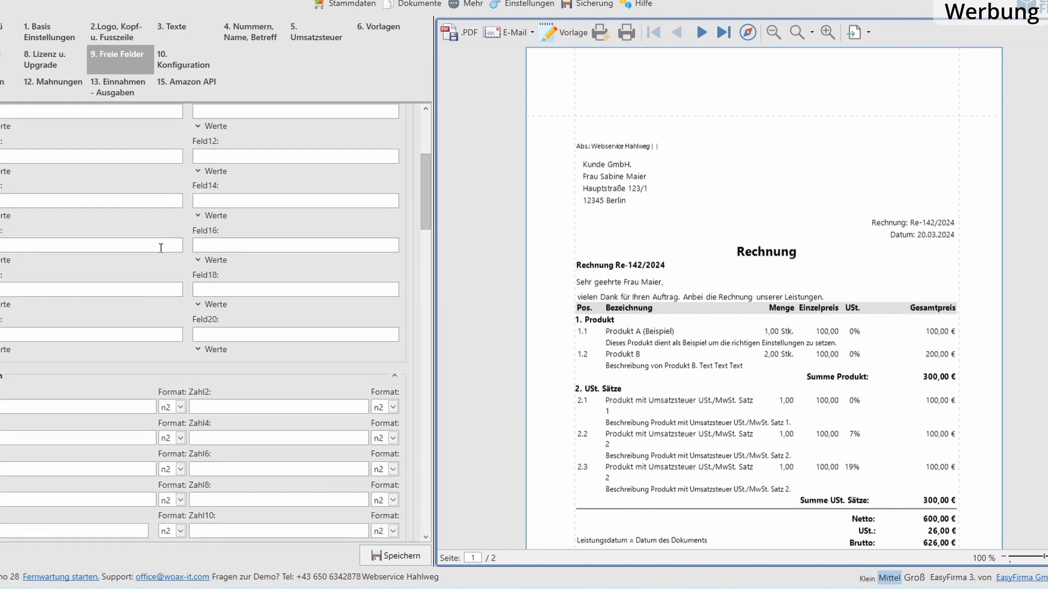
scroll(158, 218, up, 2)
Examine the Konfiguration settings with the preset value lists for title, postcode, country, category and discounts.
click(183, 59)
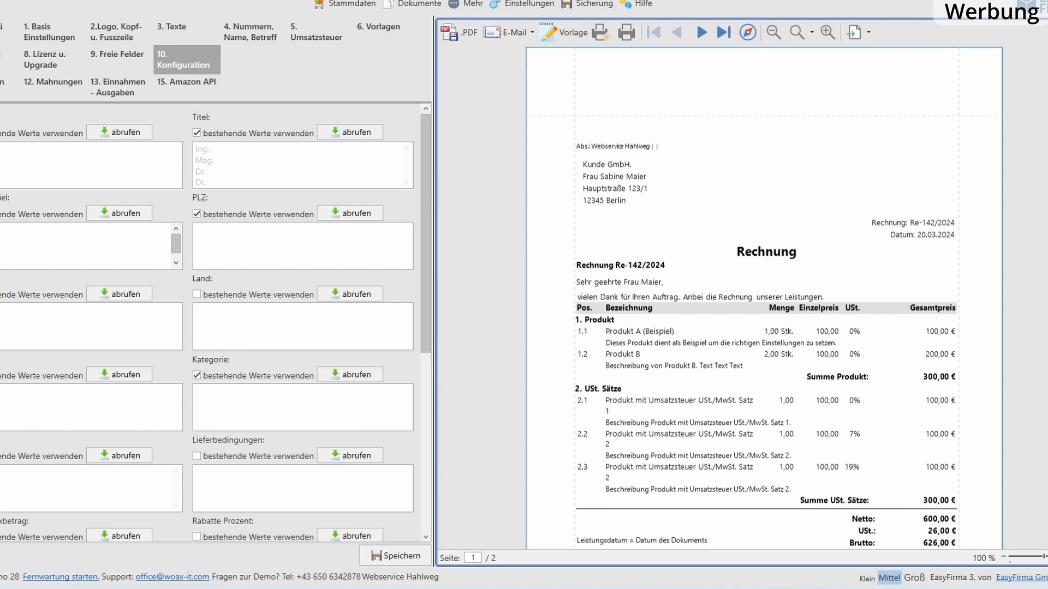
scroll(229, 480, down, 3)
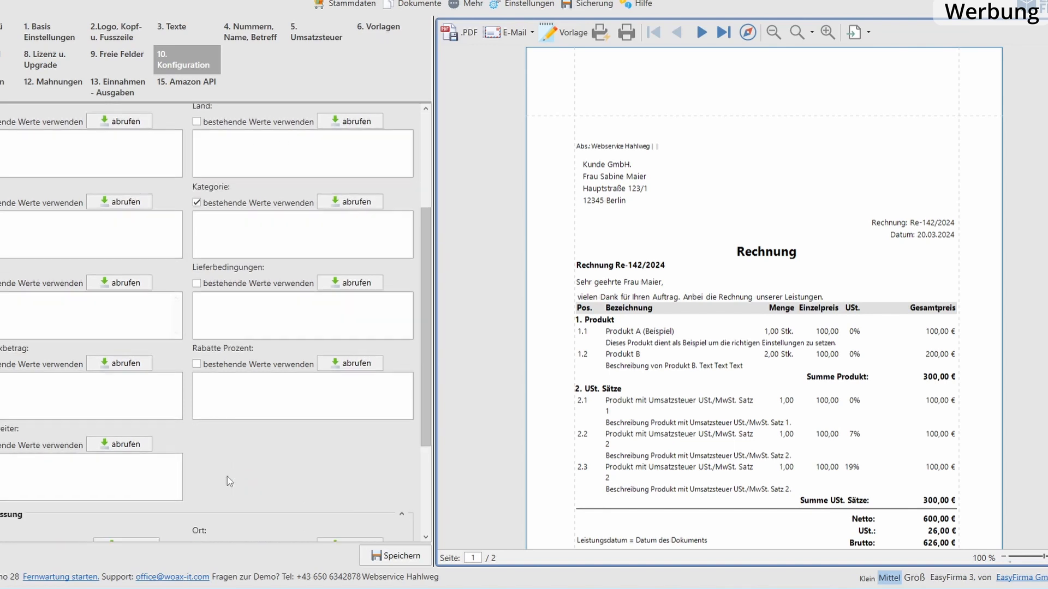
scroll(227, 477, down, 2)
scroll(226, 477, up, 3)
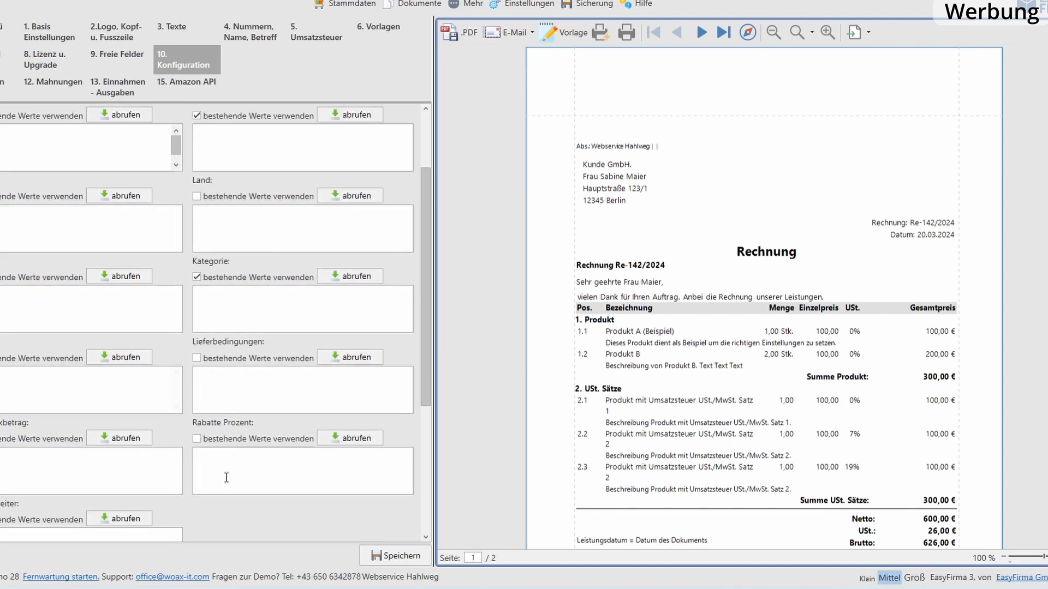
scroll(227, 478, up, 2)
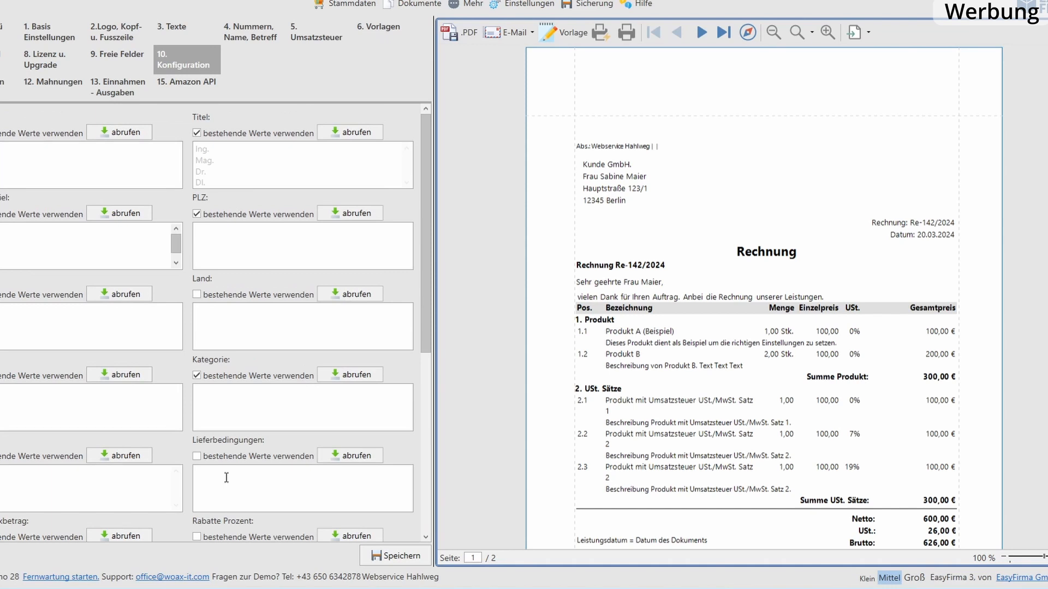
Examine the options for prices, stock, font, salutations and deleting old documents, and save the settings.
key(ctrl+Tab)
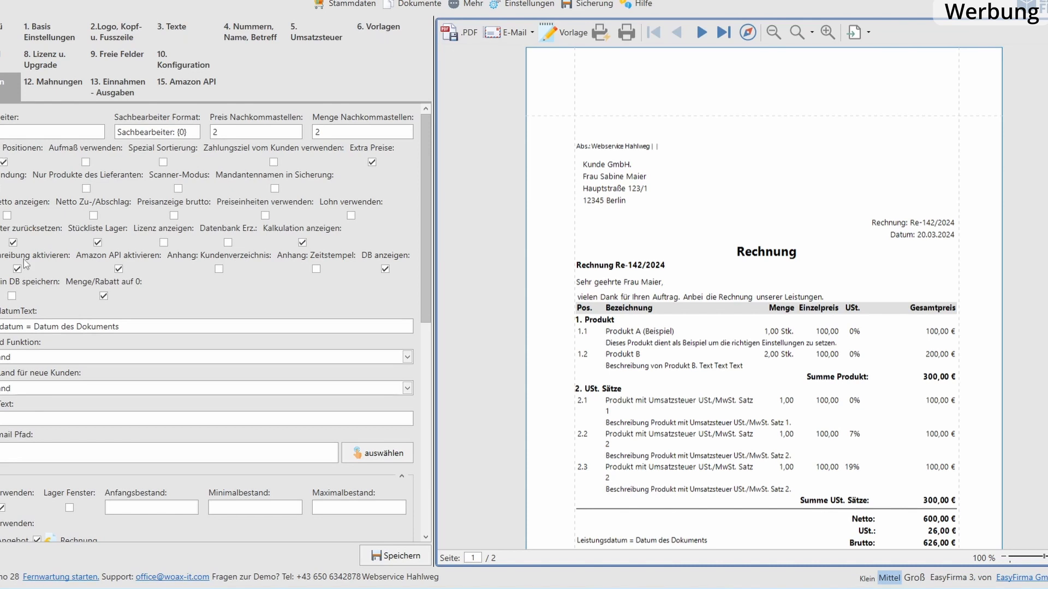
click(14, 243)
scroll(112, 389, down, 3)
scroll(112, 391, up, 1)
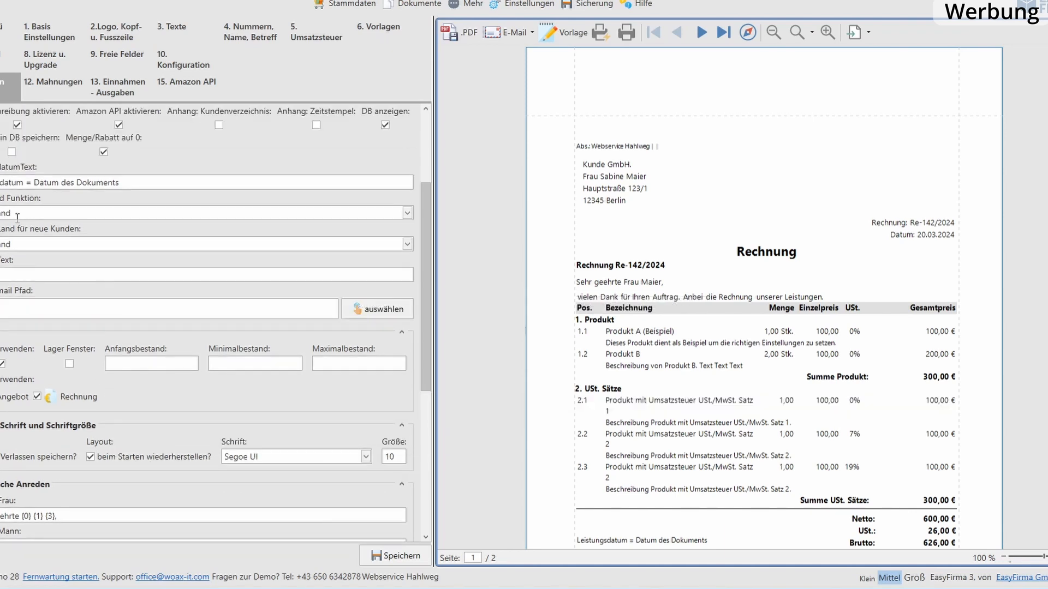
scroll(208, 327, down, 3)
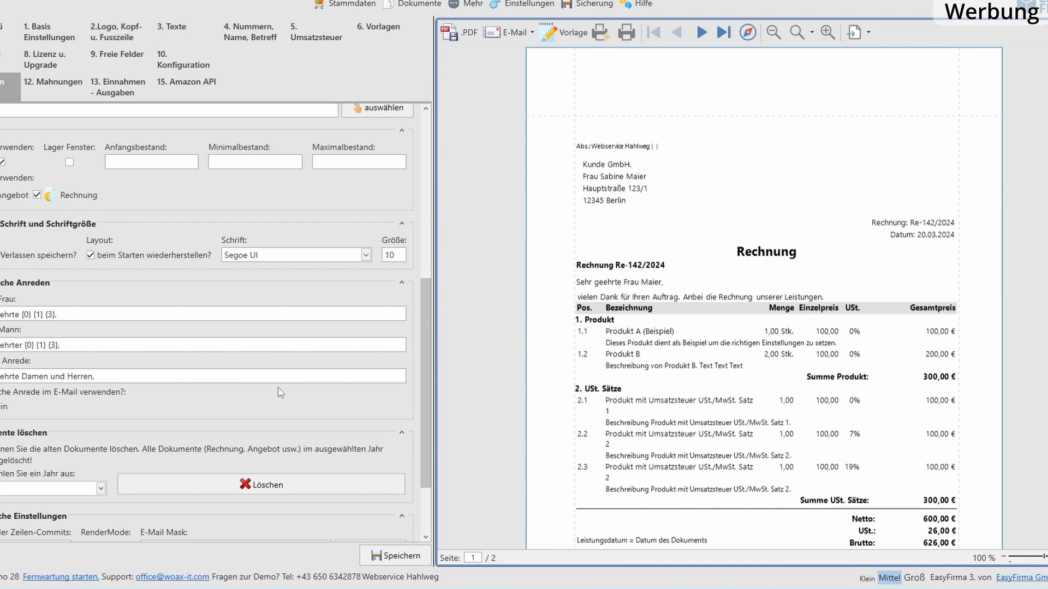
scroll(64, 421, down, 1)
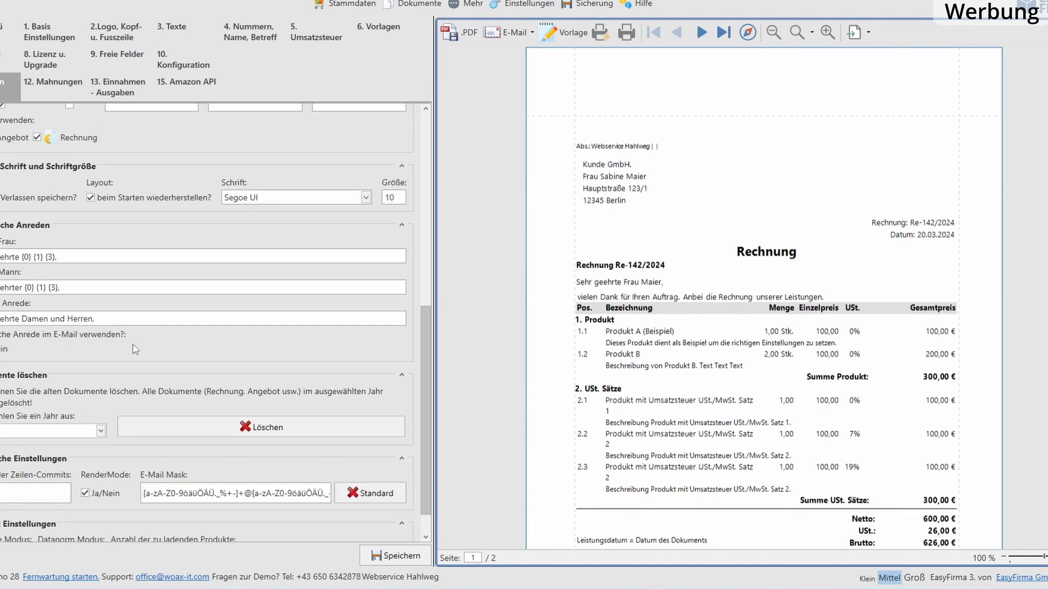
click(394, 555)
scroll(133, 390, up, 3)
Open the dunning settings (Mahnungen) and look through the main, e-mail, extra and header texts of the payment reminder.
click(53, 85)
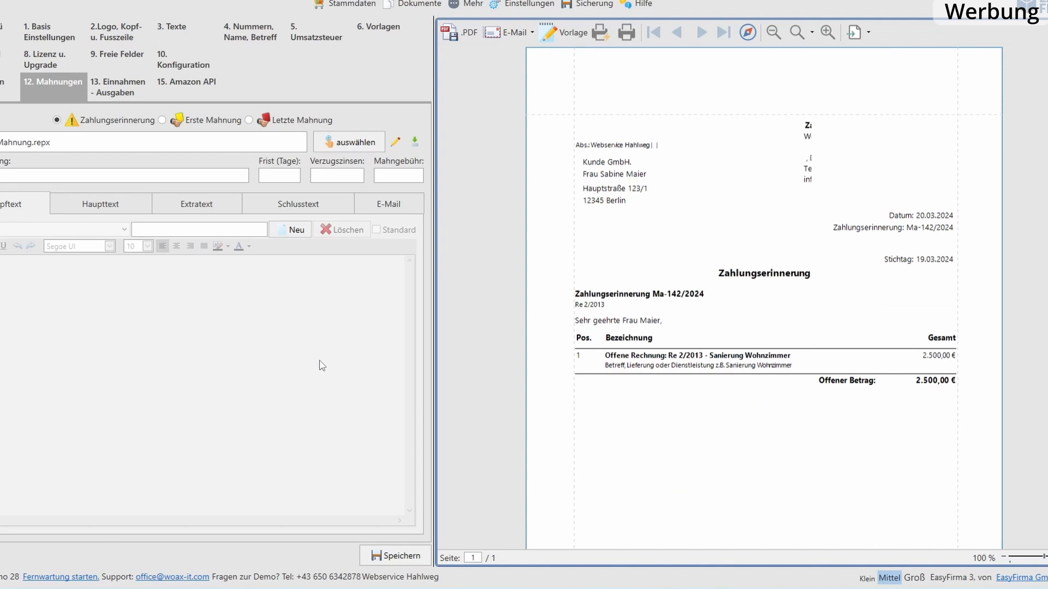
click(96, 207)
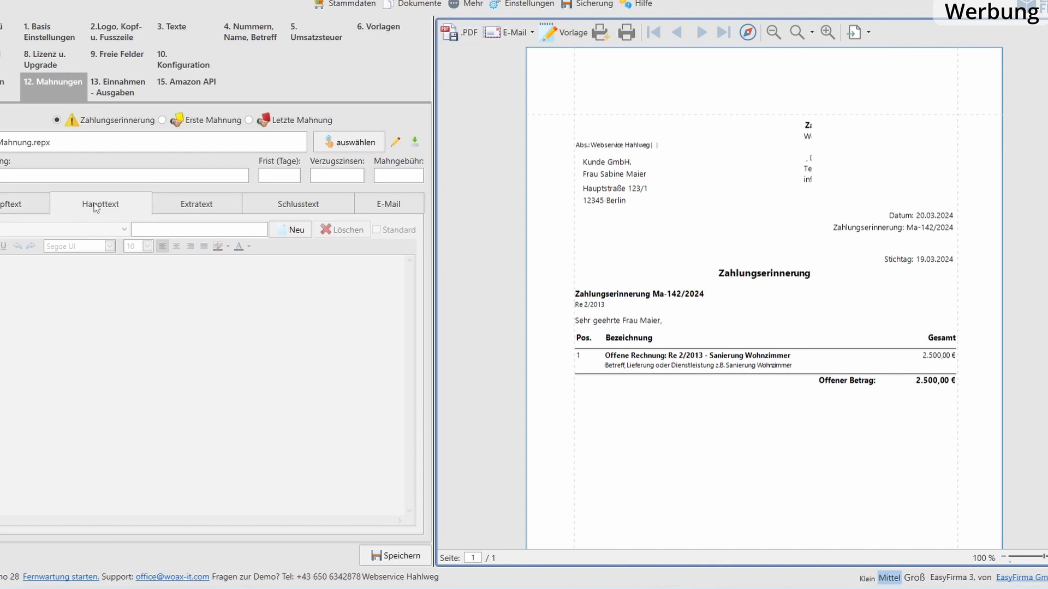
click(385, 204)
click(201, 200)
click(30, 204)
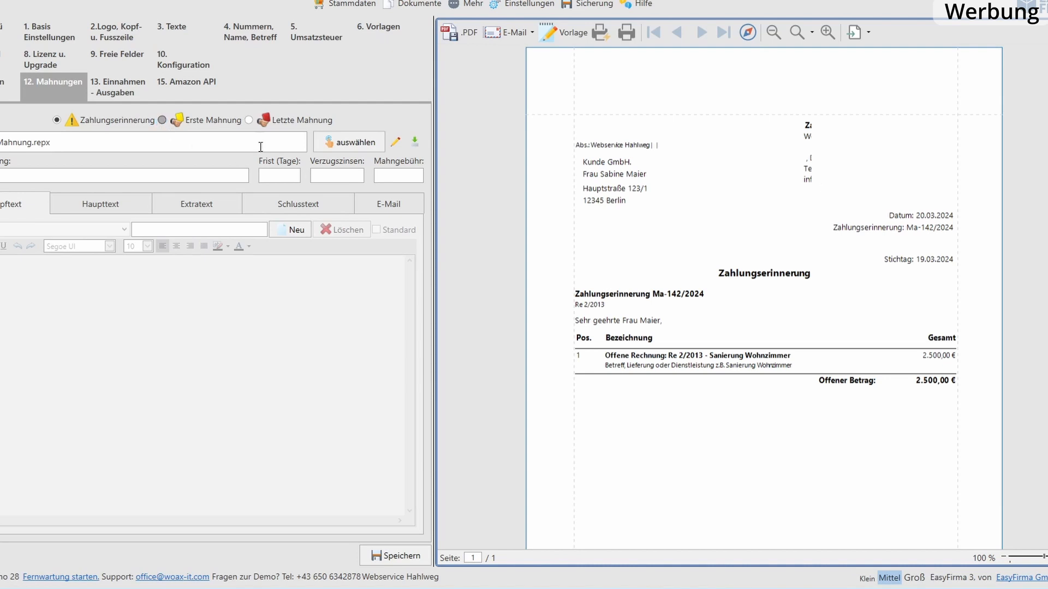
Compare the Erste Mahnung and Letzte Mahnung levels and return to the Zahlungserinnerung level.
click(162, 121)
click(250, 121)
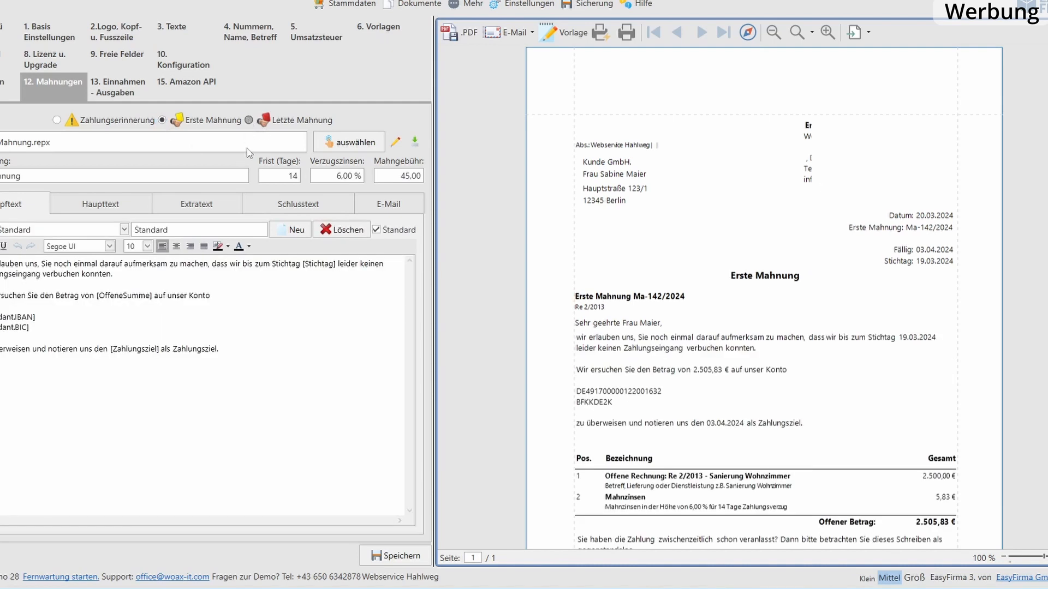
key(Right)
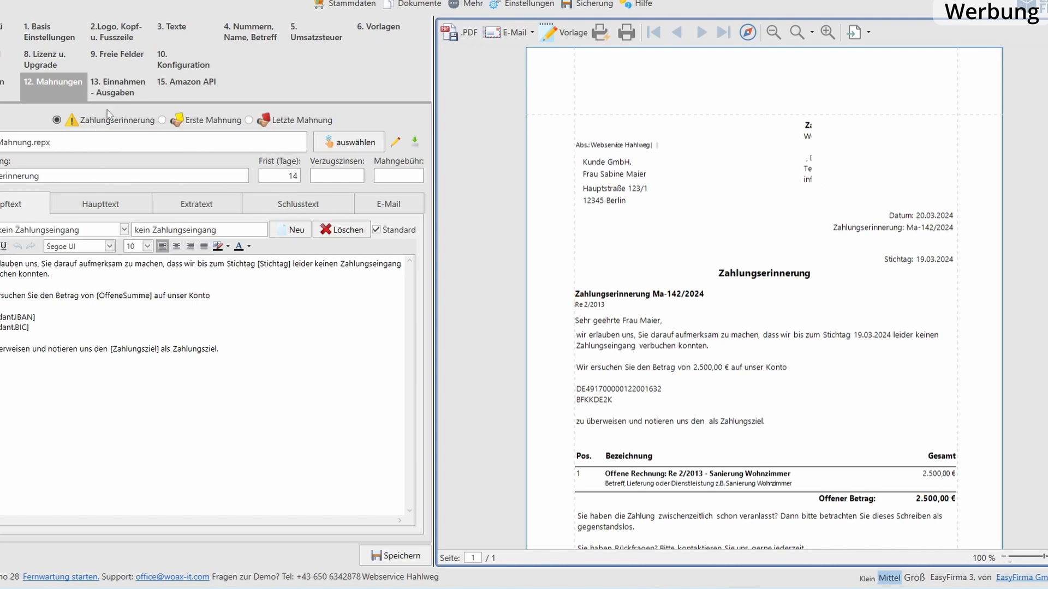
Examine the account settings for income and expenses, and open the Amazon API settings.
click(117, 88)
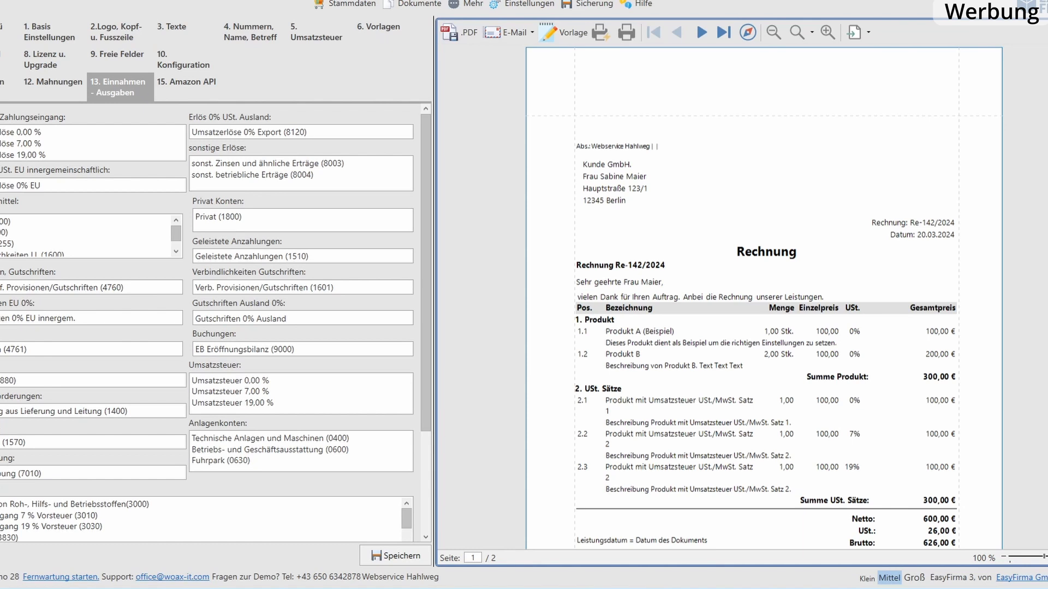
scroll(24, 224, down, 1)
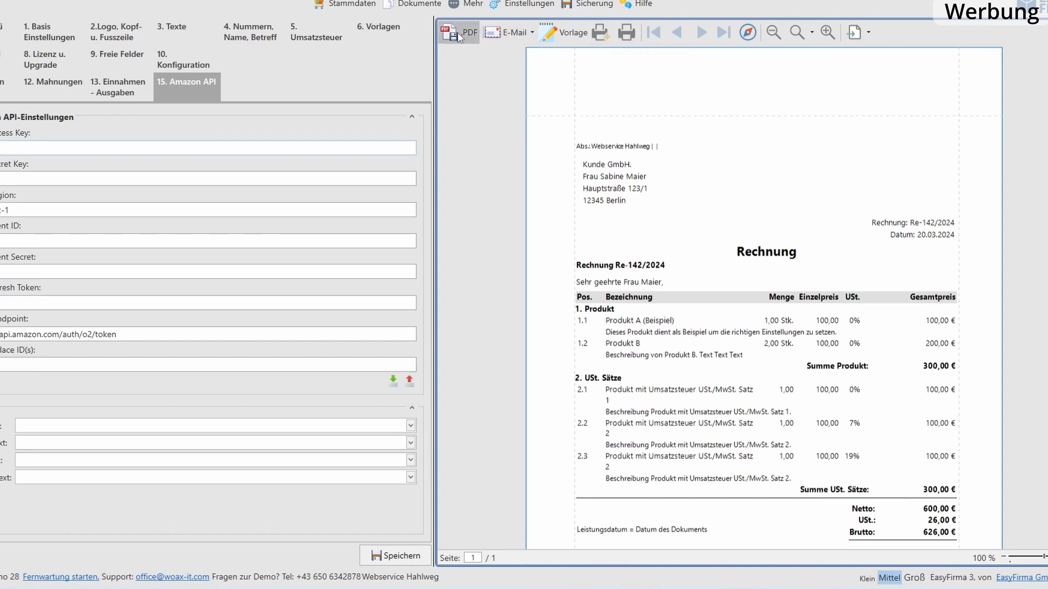
Explore the invoice preview's export formats, zooming out and in, and document navigation with text search.
click(868, 32)
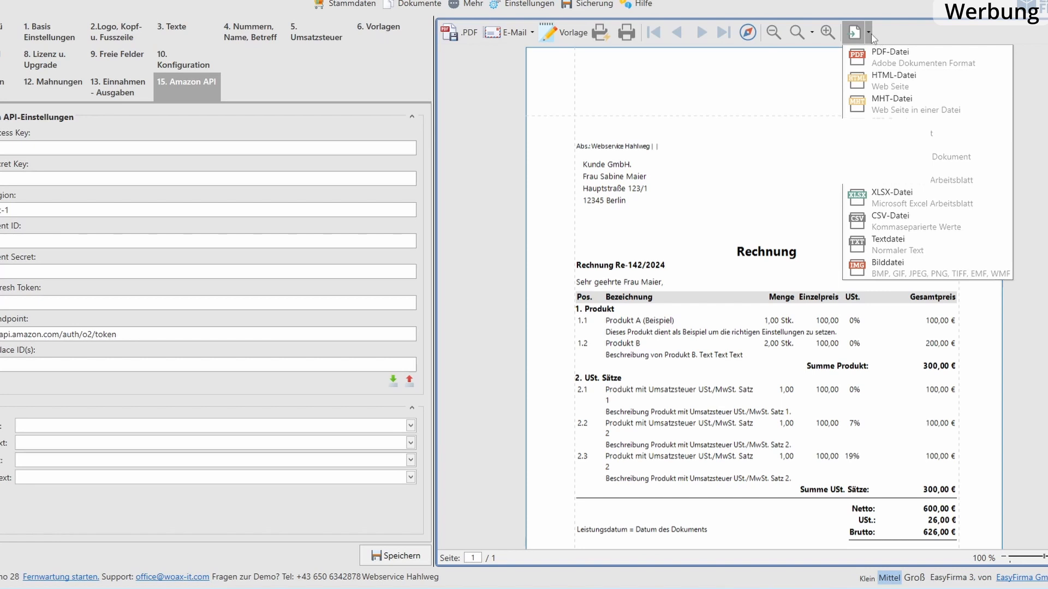
click(869, 33)
click(770, 31)
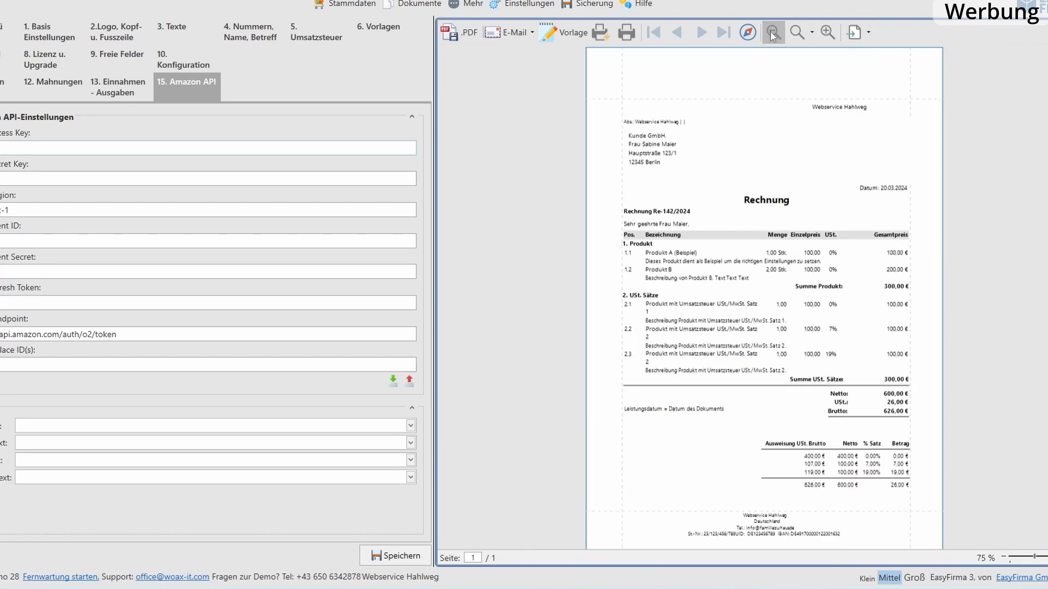
click(826, 33)
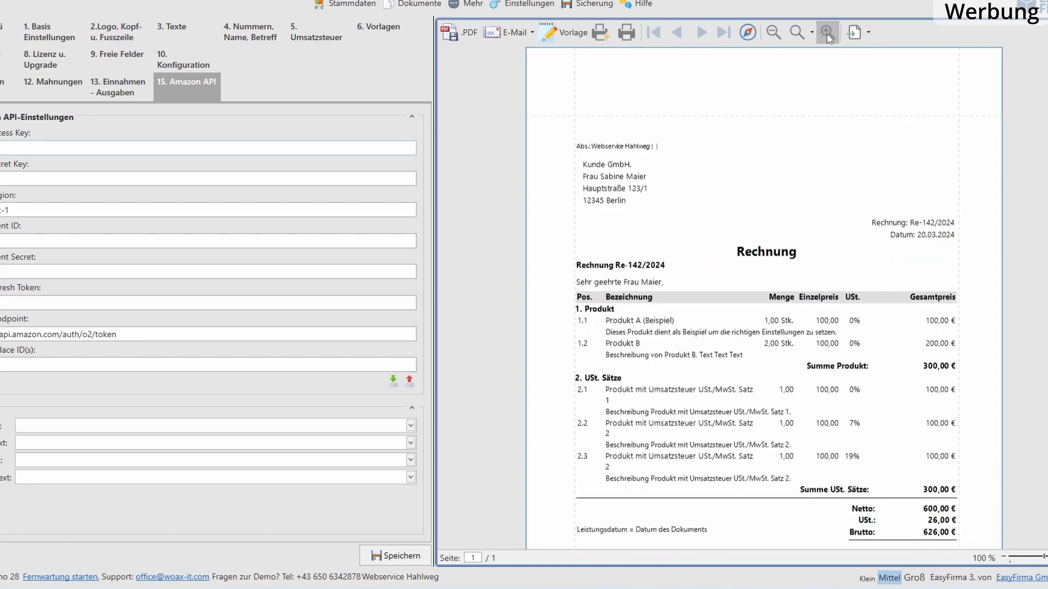
click(748, 33)
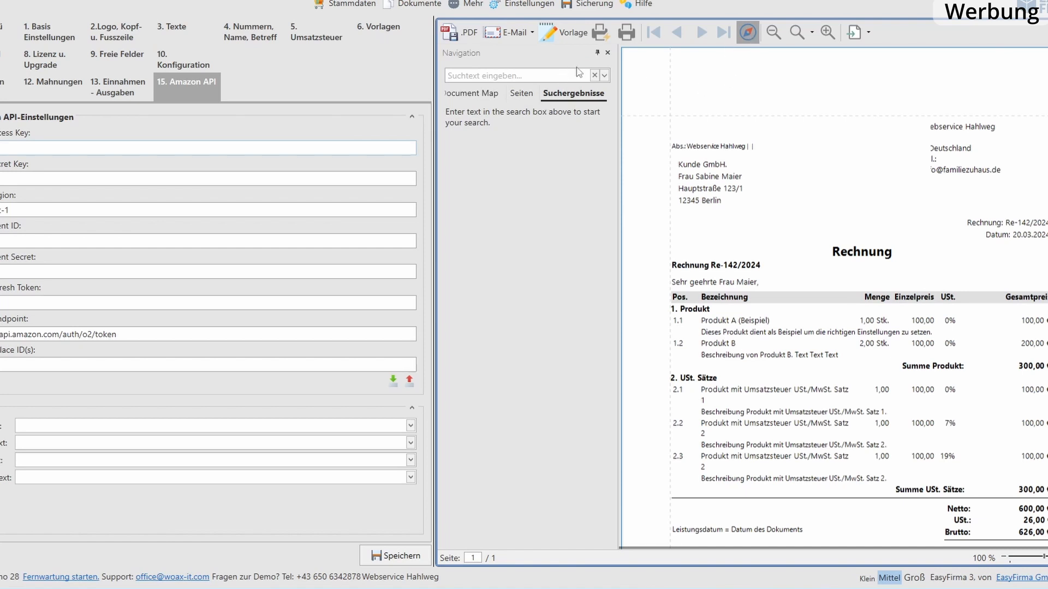
click(747, 33)
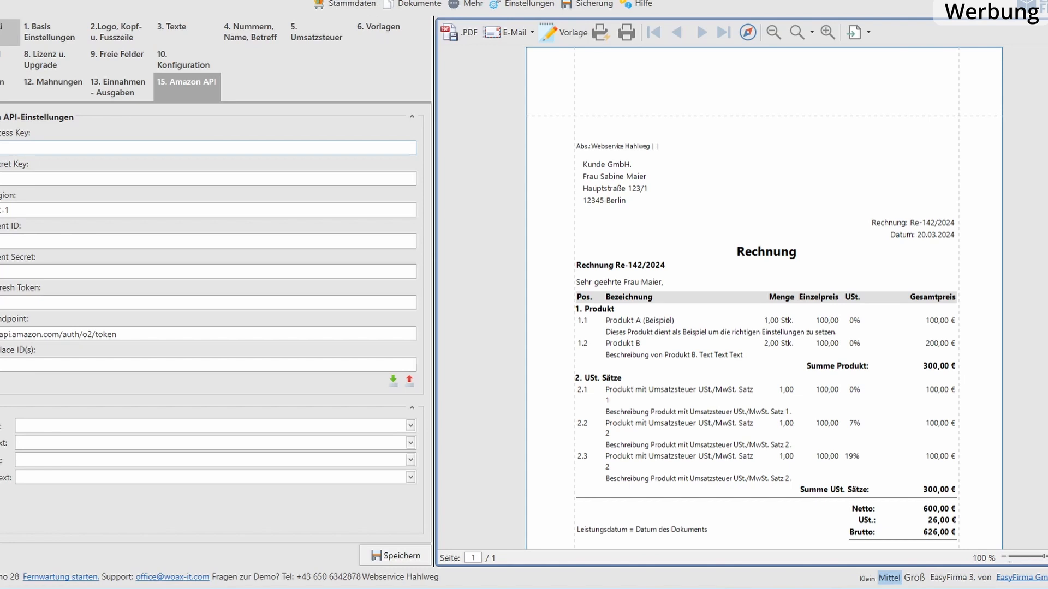
Return to the start page, list all customers and open the record of EasyFirma GmbH & Co KG.
click(8, 32)
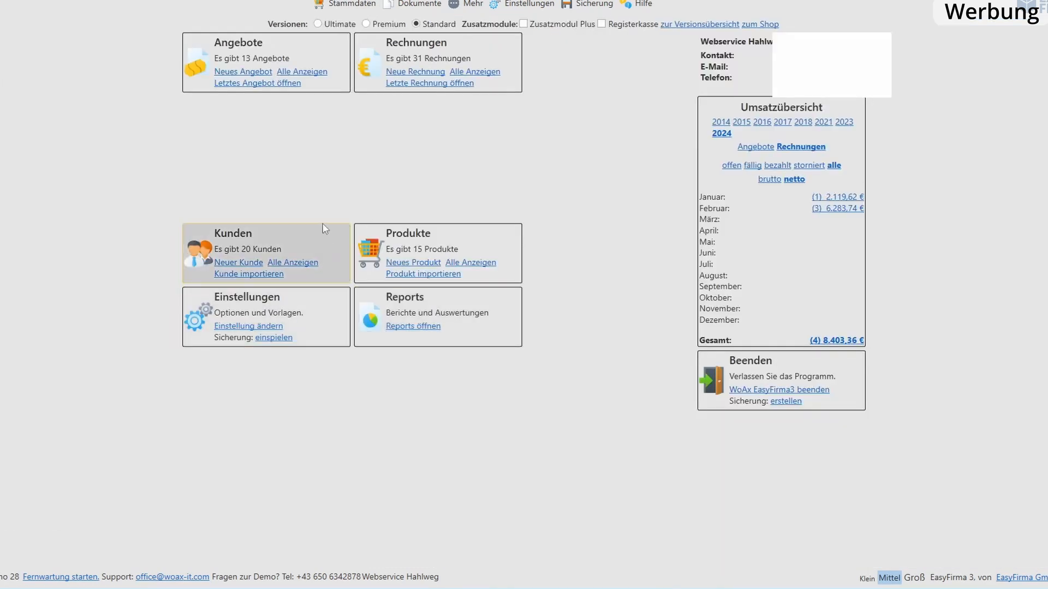
click(291, 263)
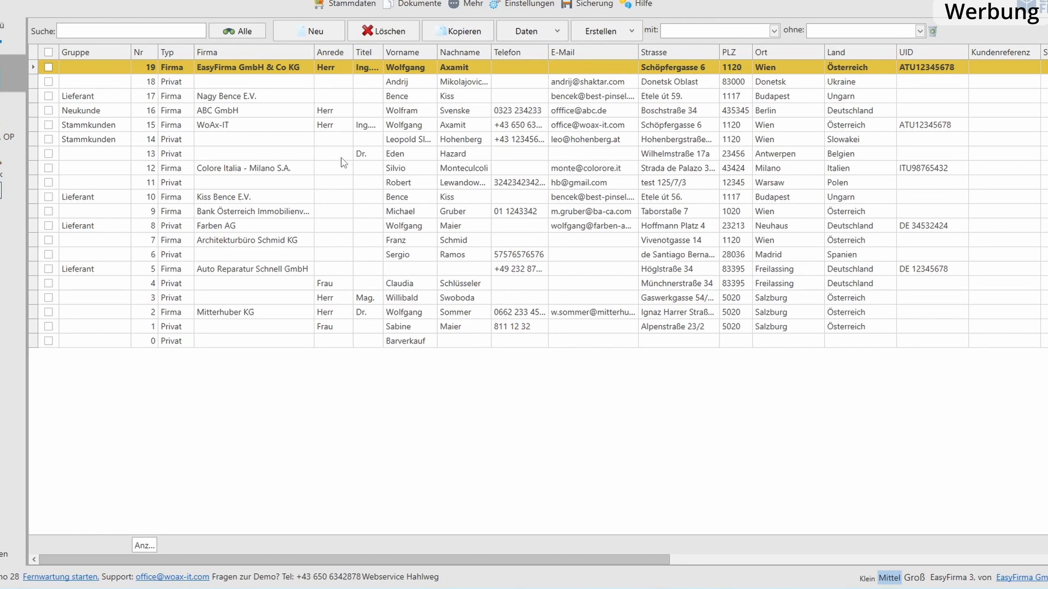
double_click(289, 70)
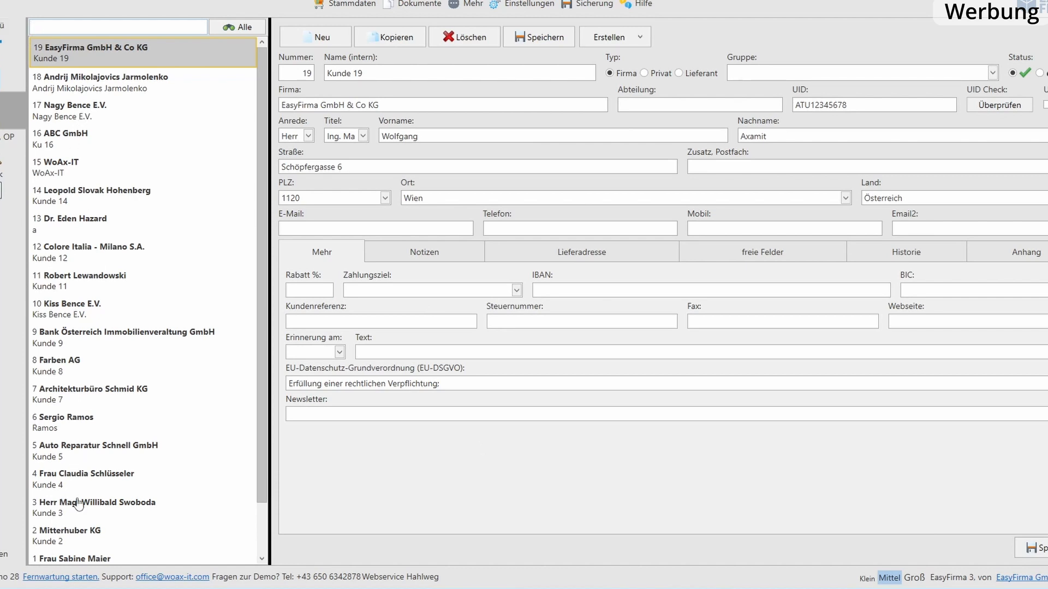
Check which documents can be created for the customer, and view its revenue overview and the customer label printing page.
click(60, 147)
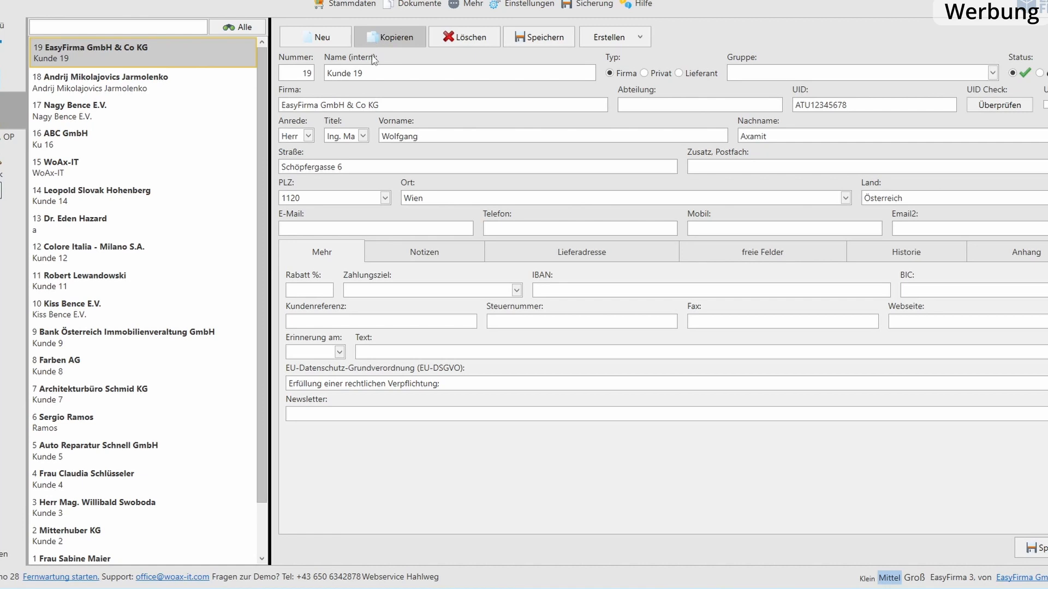
click(637, 34)
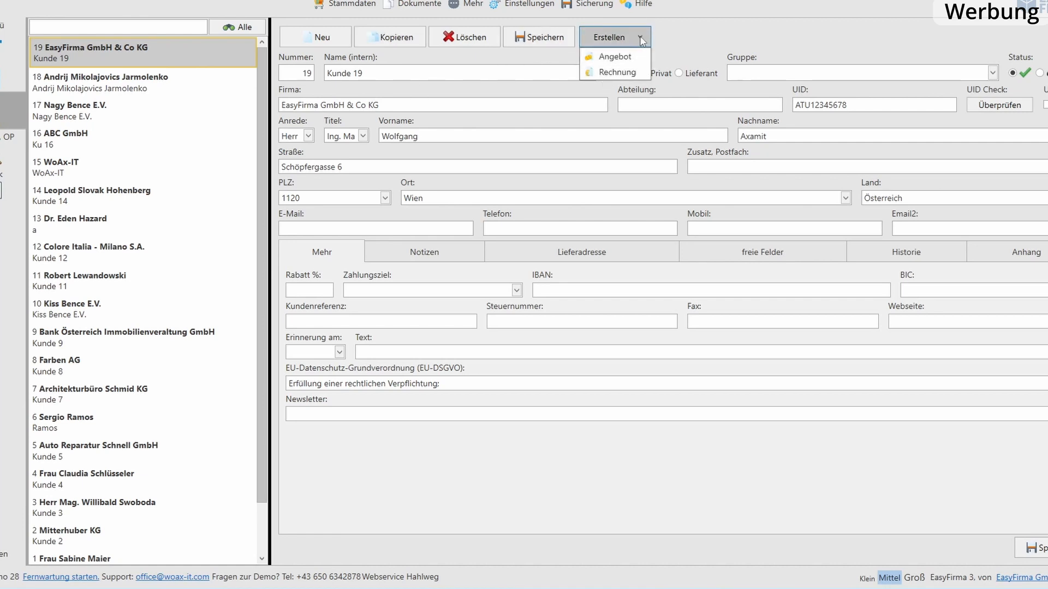
click(640, 38)
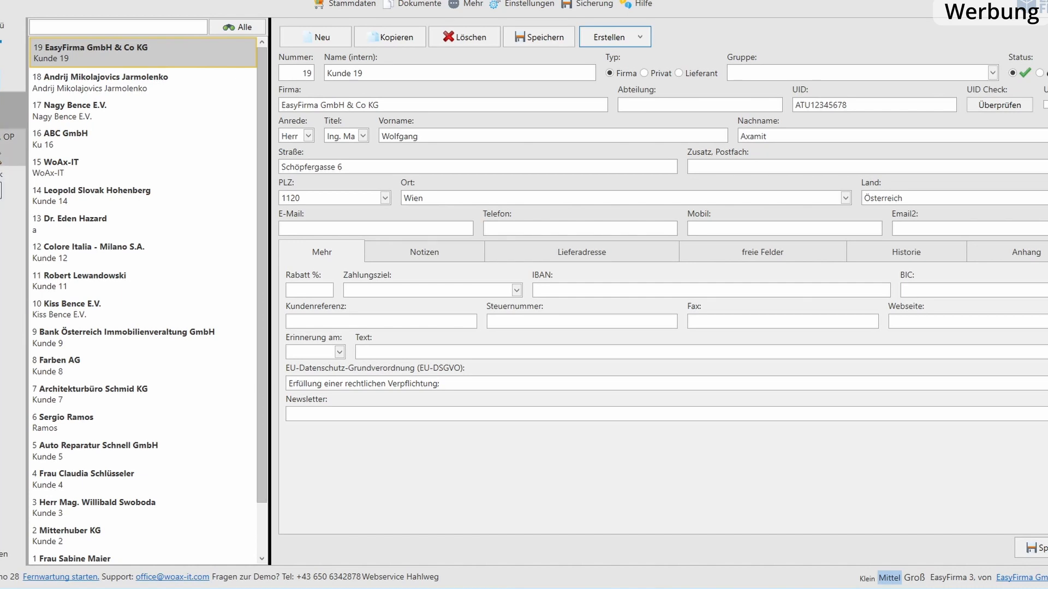
click(11, 143)
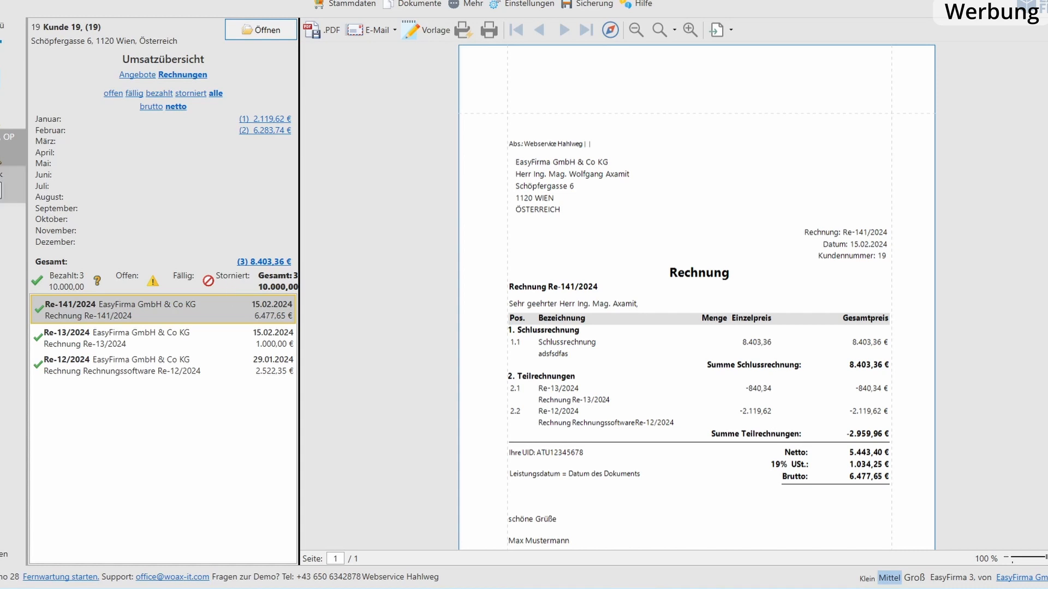
click(4, 185)
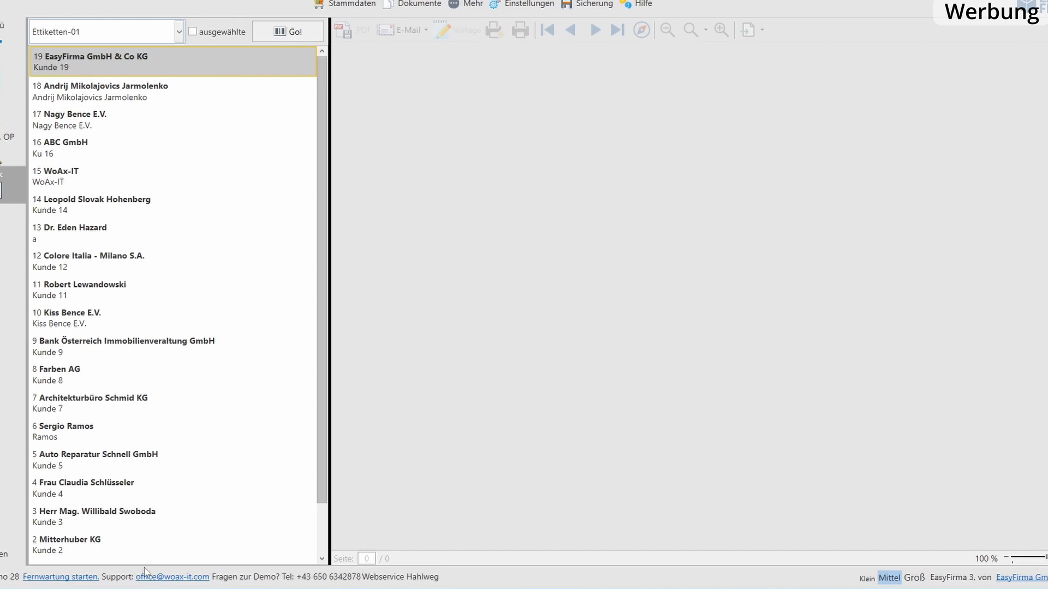
Return to the start page, list all products and open the record of the monthly parking fee (Entgeld für Parkplatzbenützung).
click(4, 36)
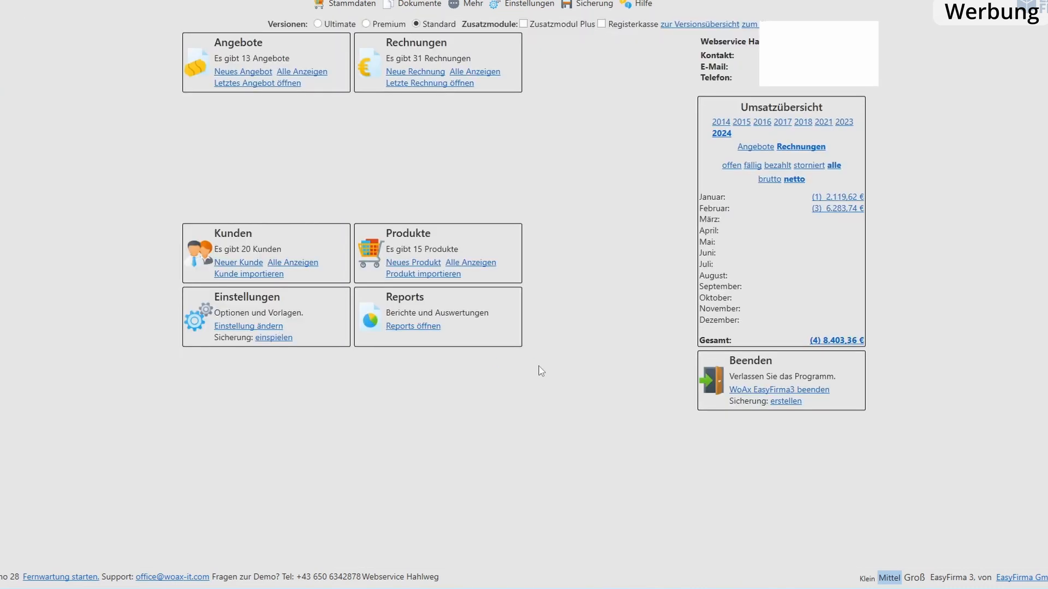
click(470, 263)
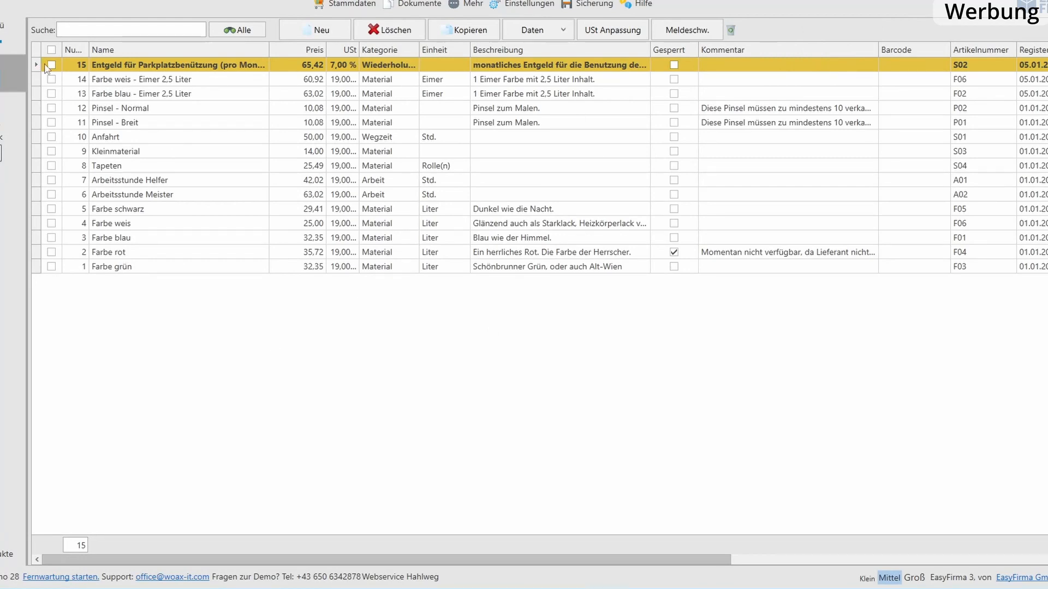
double_click(175, 69)
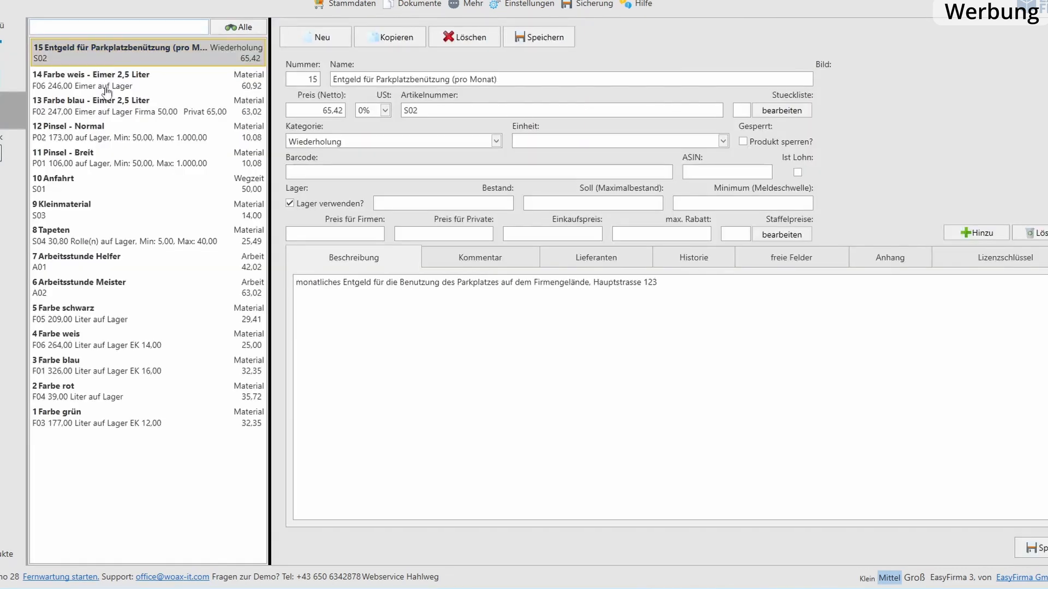
Browse the product records from Farbe weis - Eimer 2,5 Liter to Tapeten and return to the monthly parking fee product.
click(107, 91)
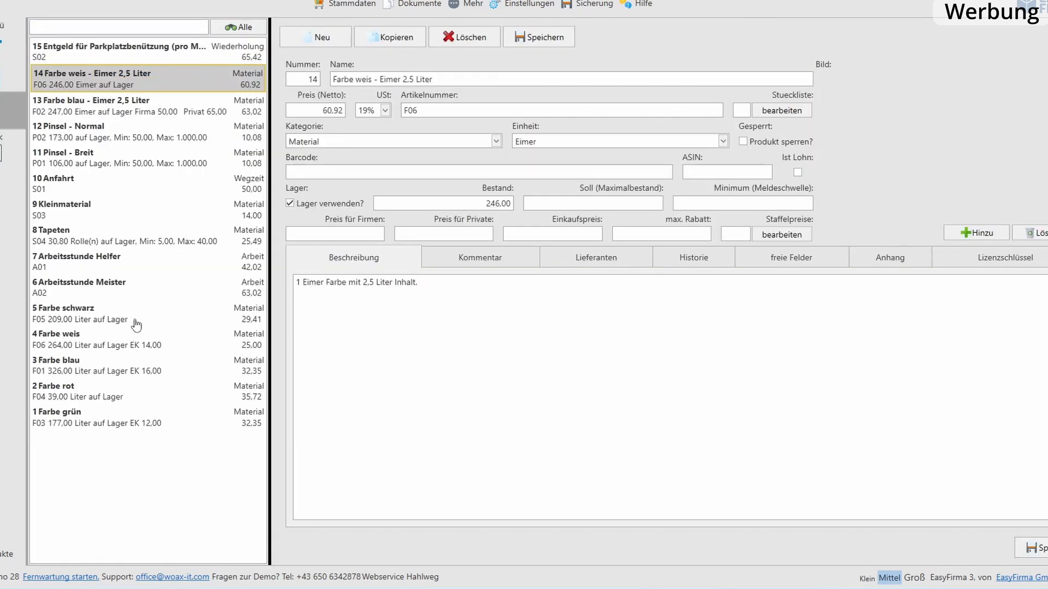
click(115, 109)
click(109, 161)
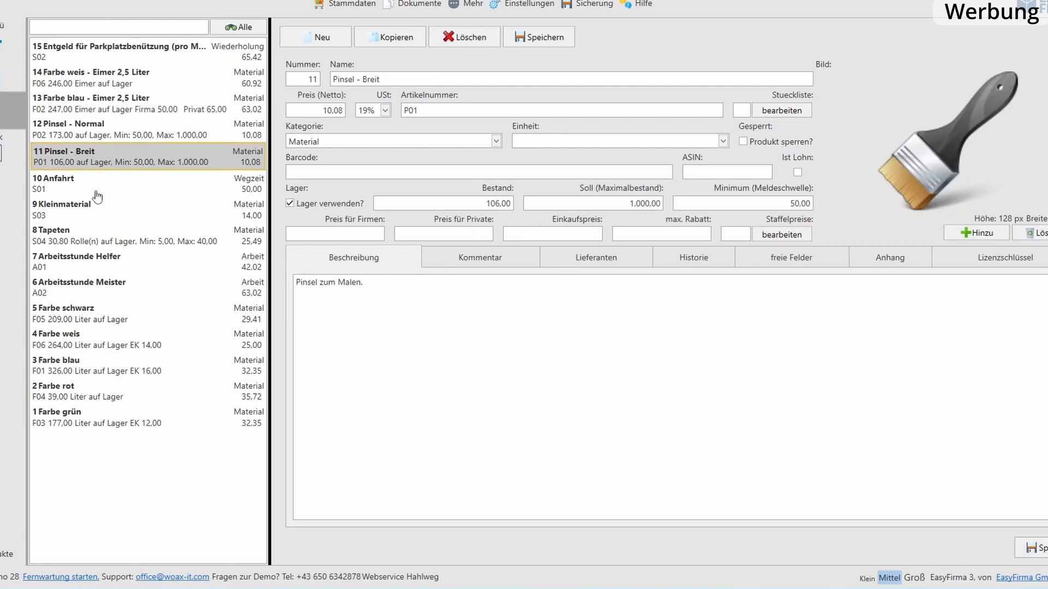
click(96, 186)
click(85, 239)
click(176, 59)
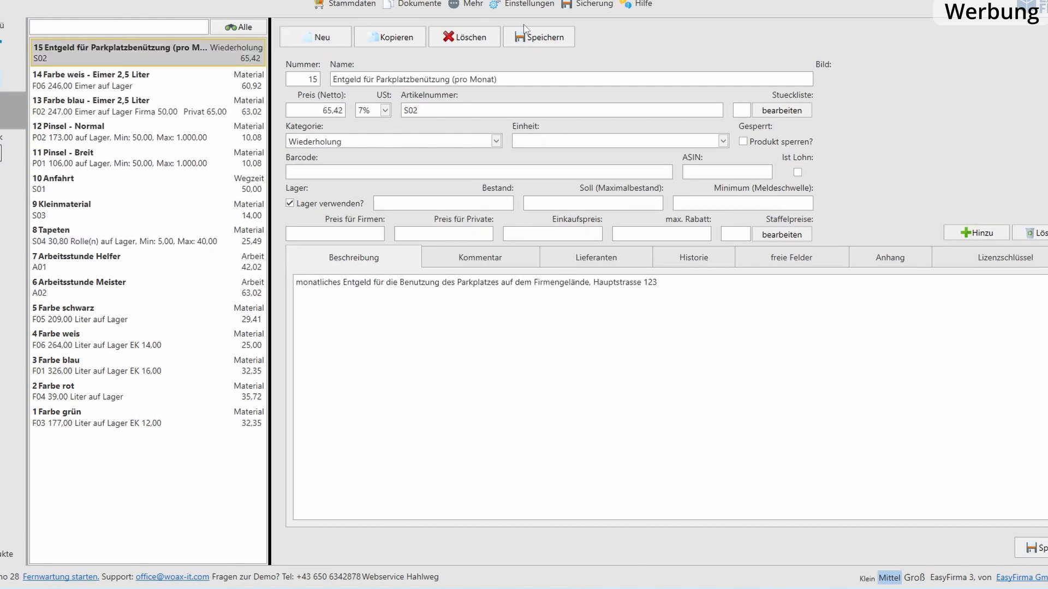
Go through the start page to the reports area, open the report template import and cancel it.
click(12, 149)
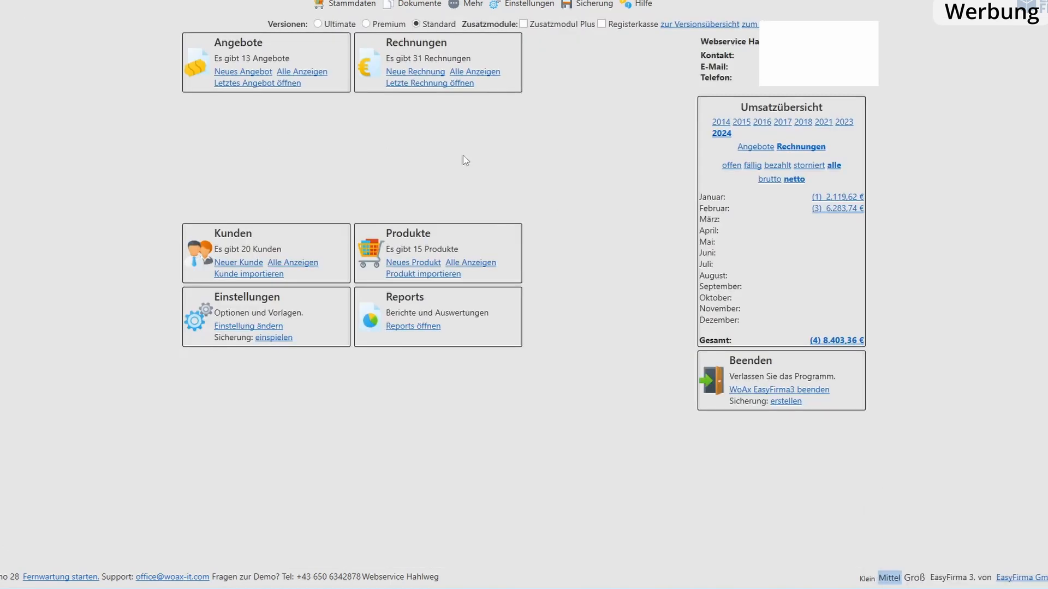
click(420, 327)
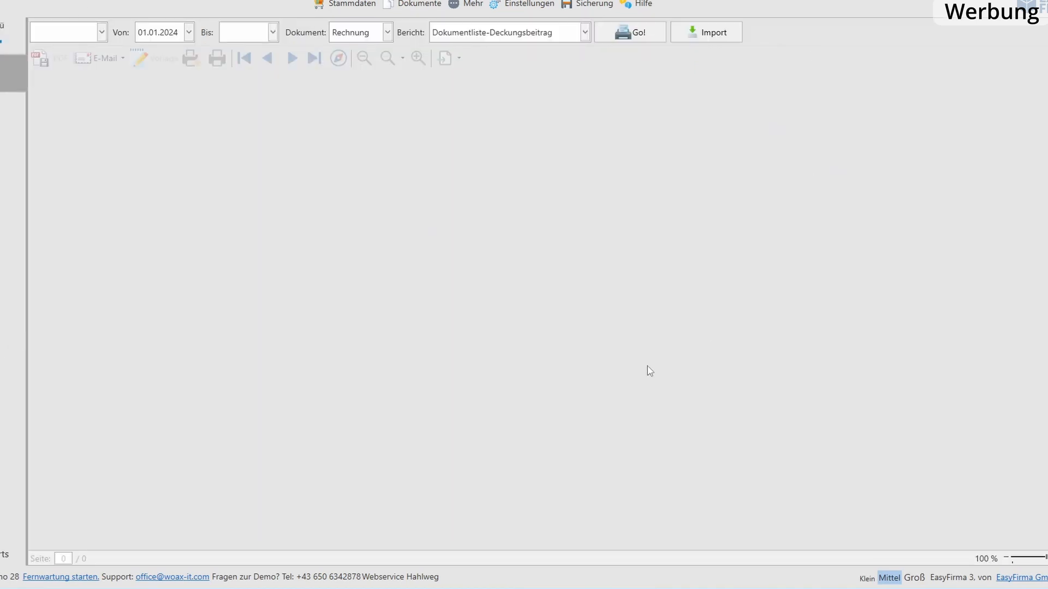
click(8, 30)
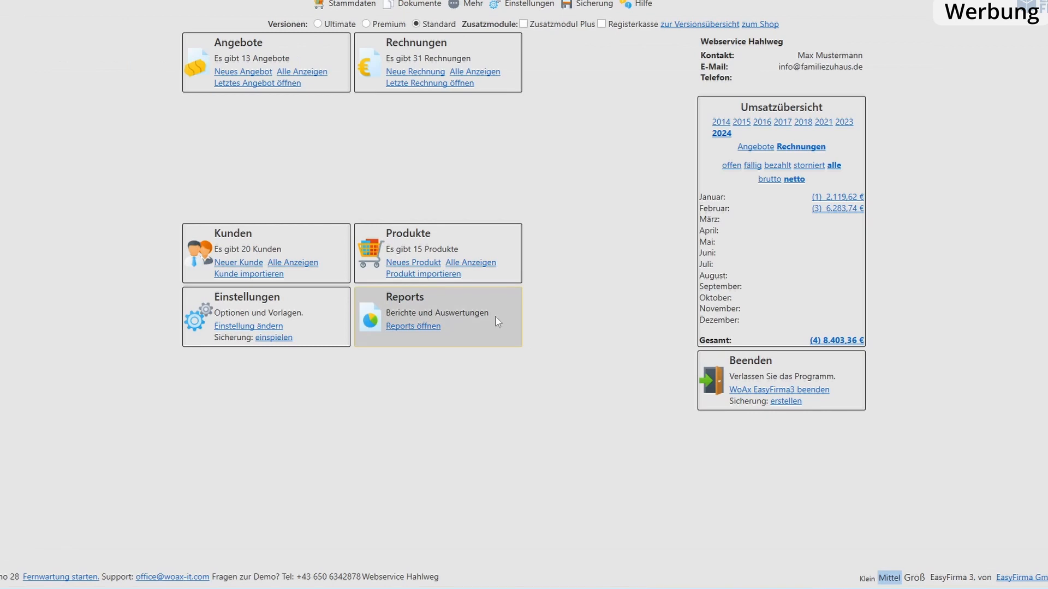
click(432, 327)
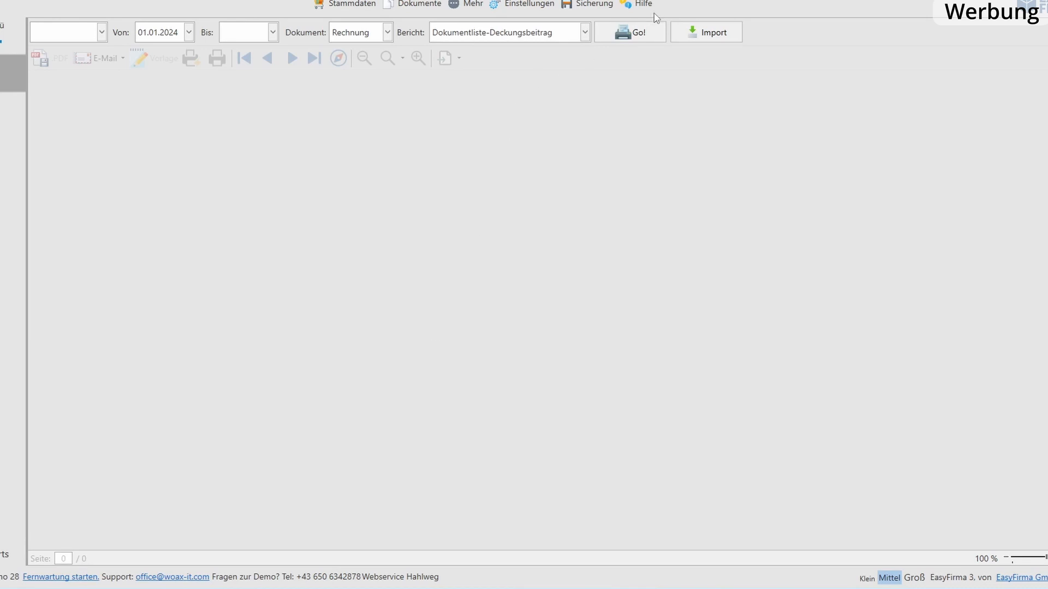
click(713, 36)
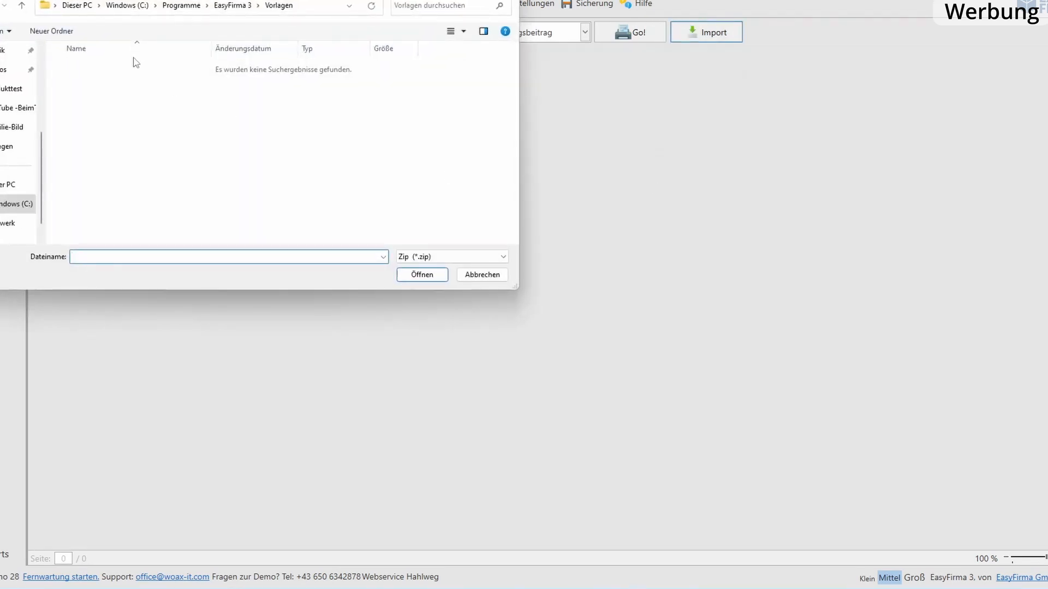
click(470, 279)
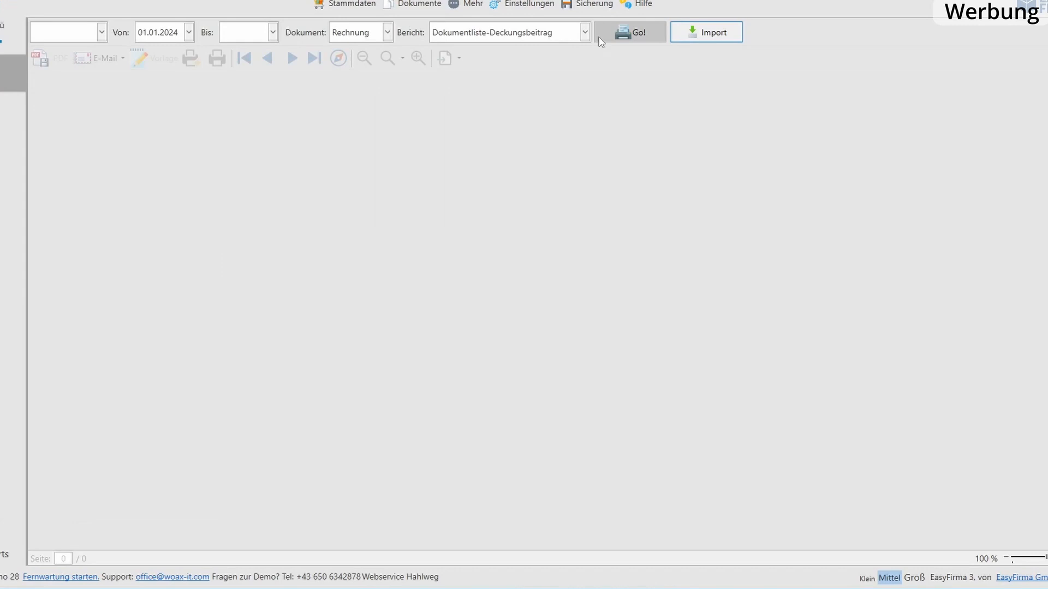
Look through the available report types, select Kasse-Bonliste and choose another report further down the list.
click(582, 34)
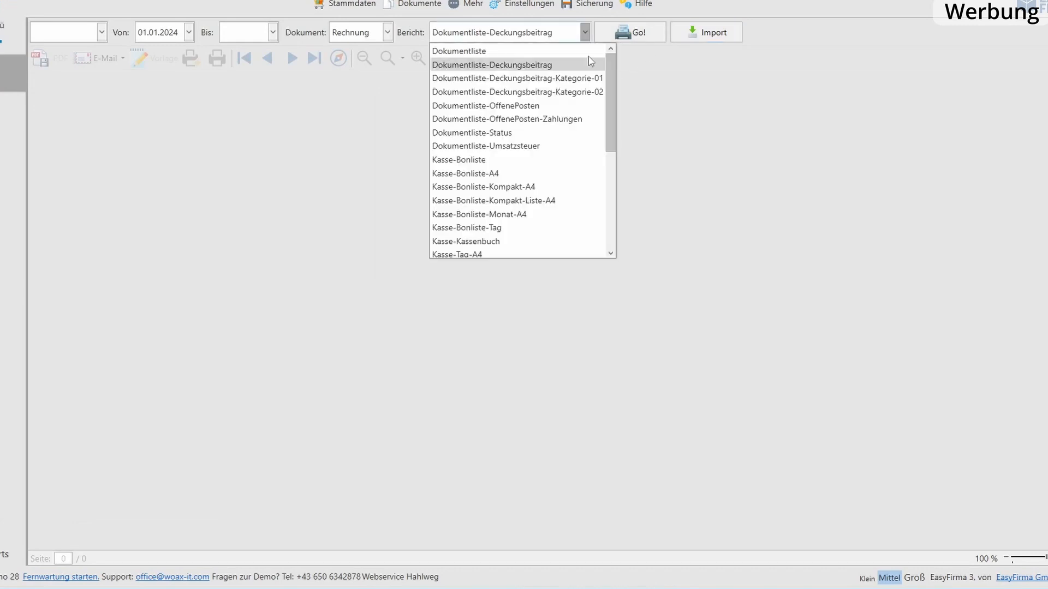
click(598, 159)
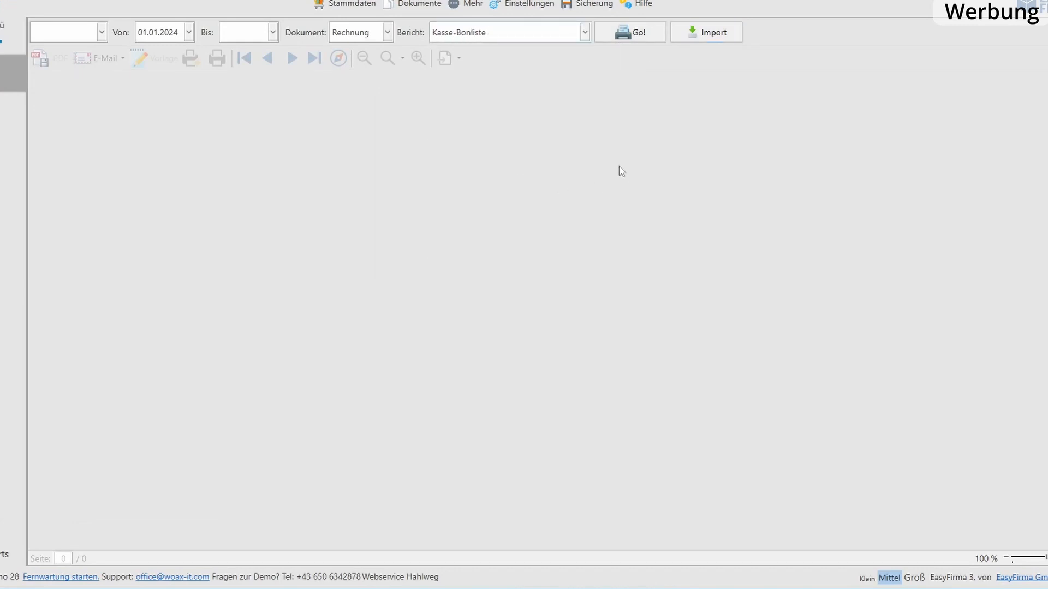
click(585, 32)
scroll(564, 164, down, 5)
click(568, 250)
Return to the start page, list all offers, and switch offer An-4/2024-a to completed and back to open.
click(1, 34)
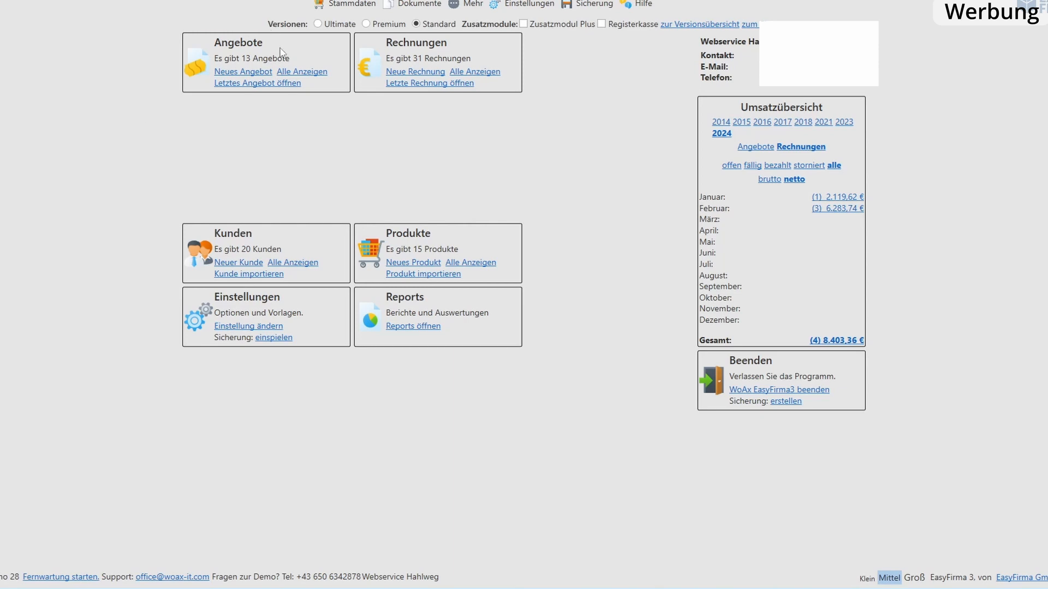
click(302, 73)
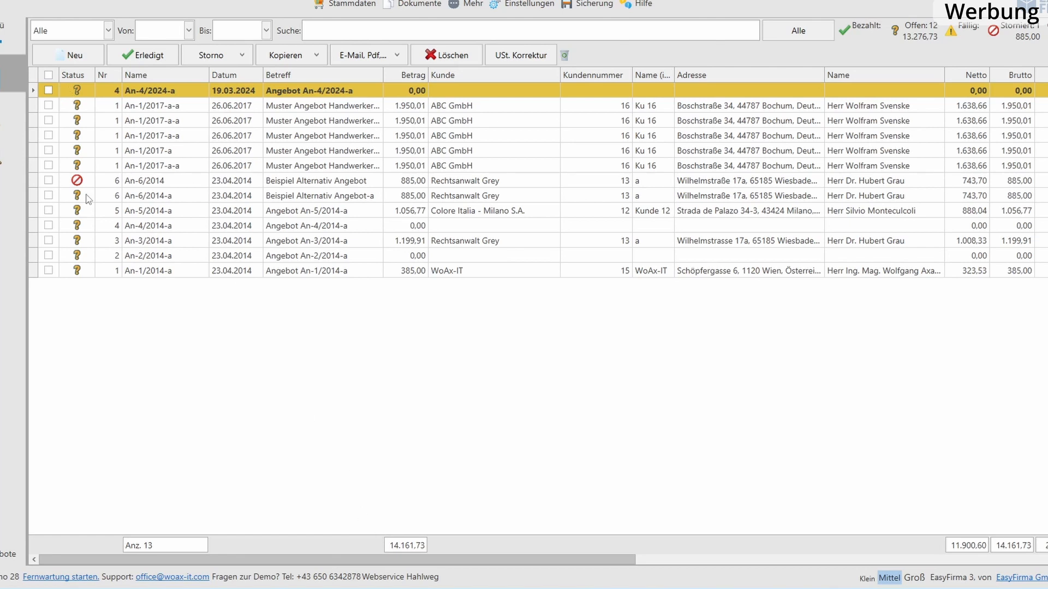
click(142, 55)
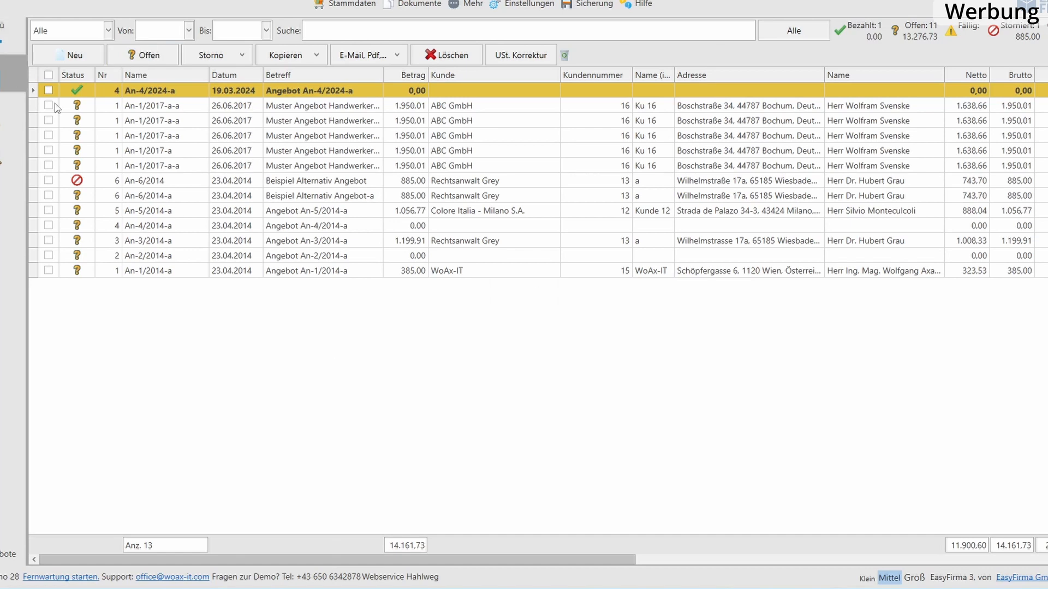
click(143, 55)
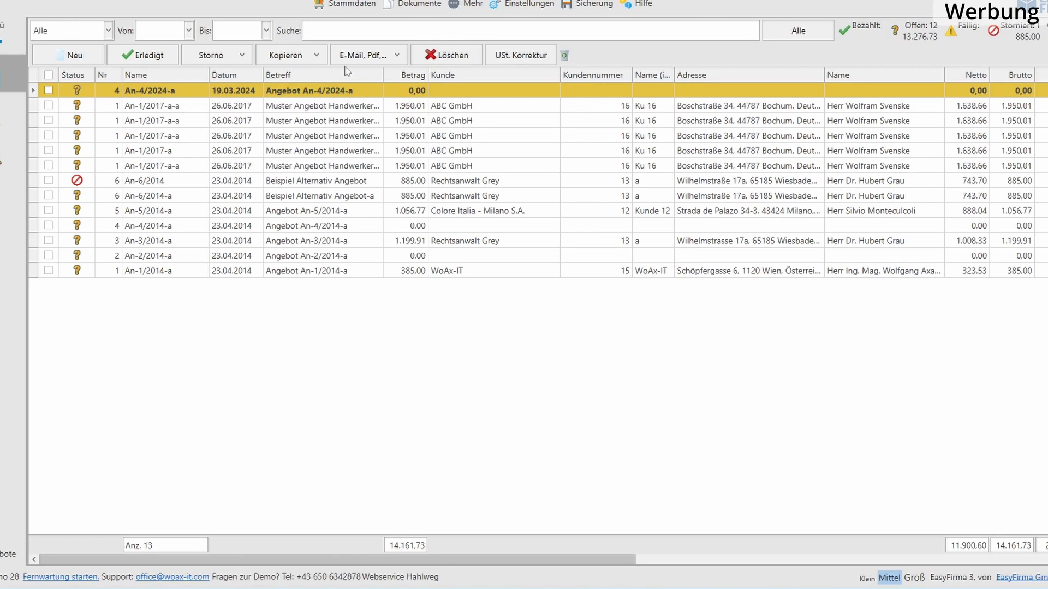
Examine the output and export, copy and cancellation options available for the selected offer.
click(396, 55)
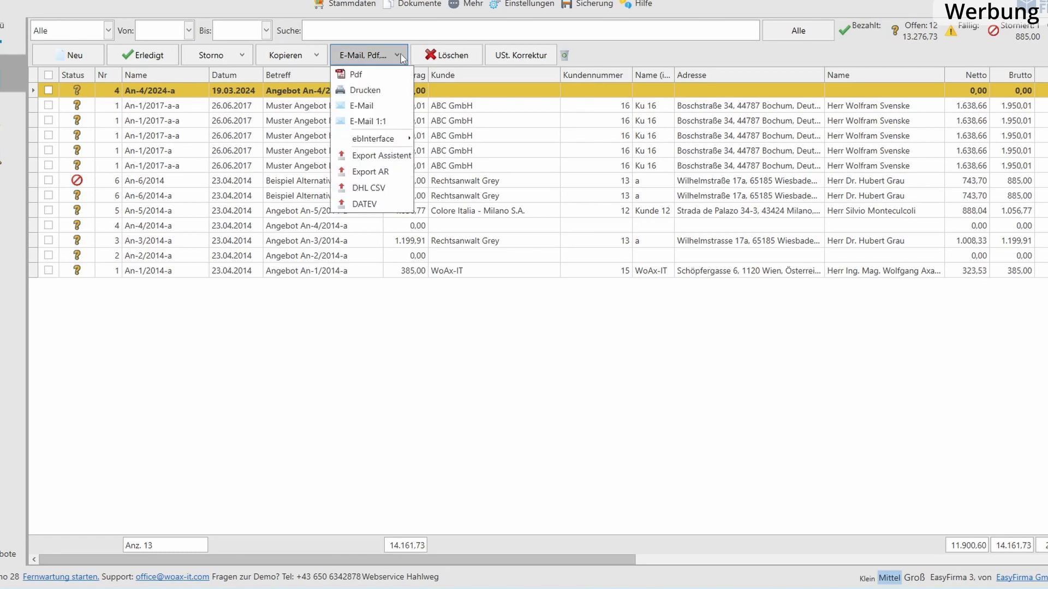
click(315, 55)
click(315, 55)
click(241, 58)
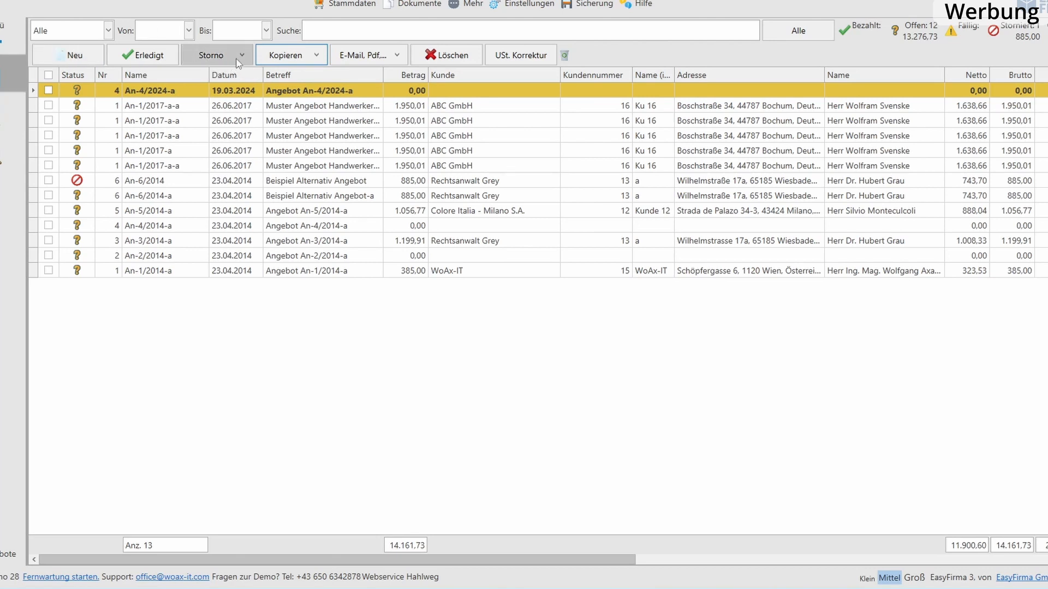
click(241, 54)
Open offer An-4/2024-a and assign EasyFirma GmbH & Co KG as its customer.
double_click(225, 92)
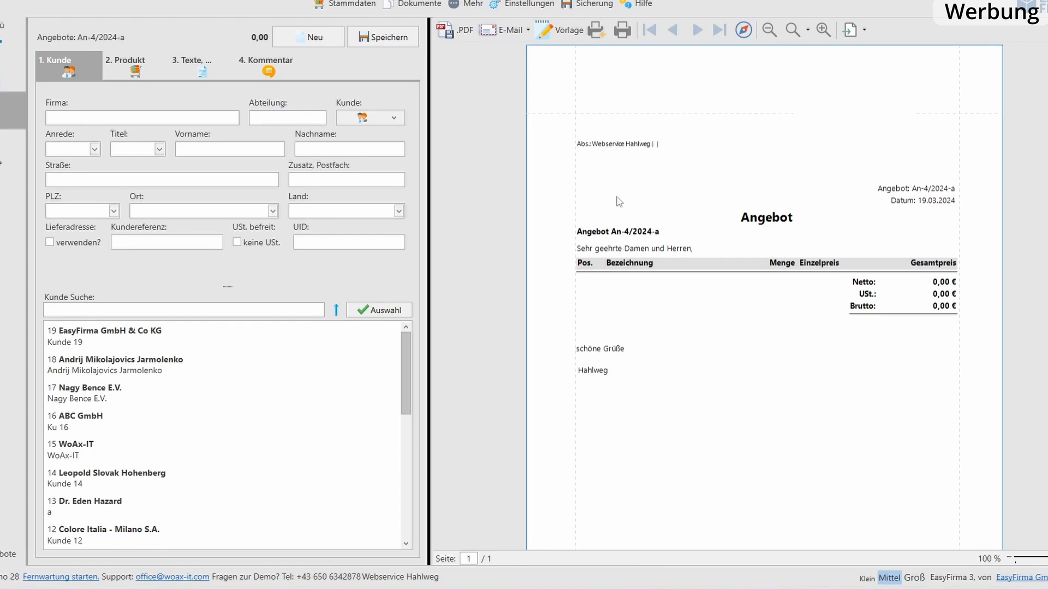
click(86, 370)
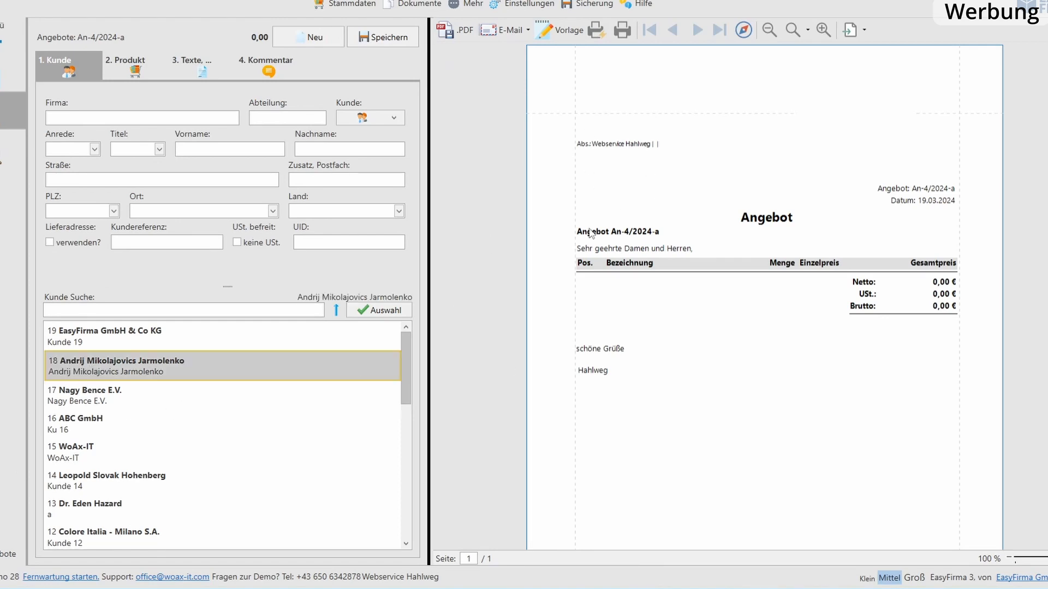
double_click(70, 336)
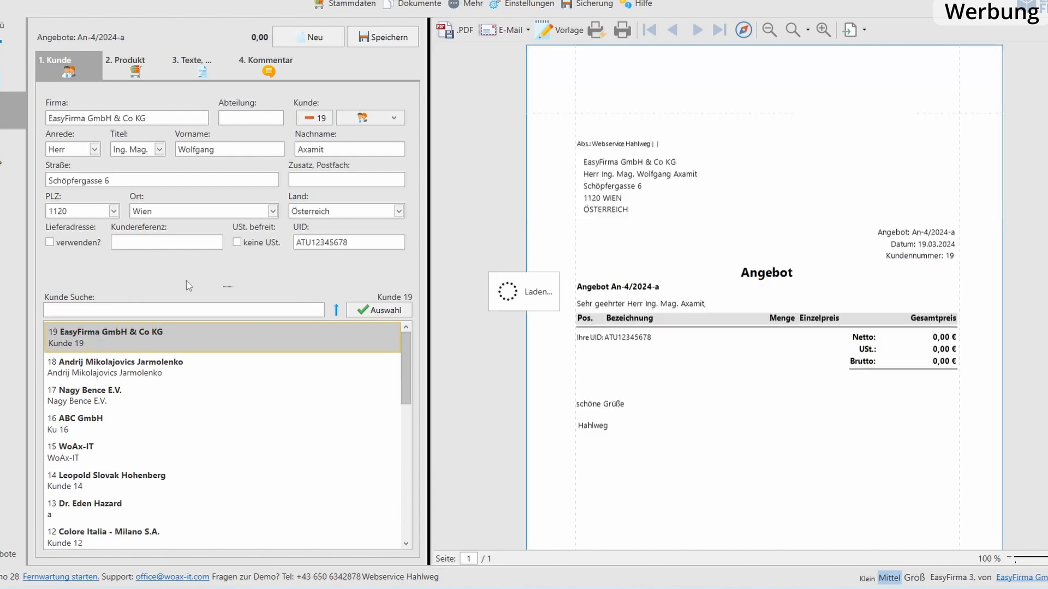
Add the product Farbe weis - Eimer 2,5 Liter as the offer's first position.
click(137, 66)
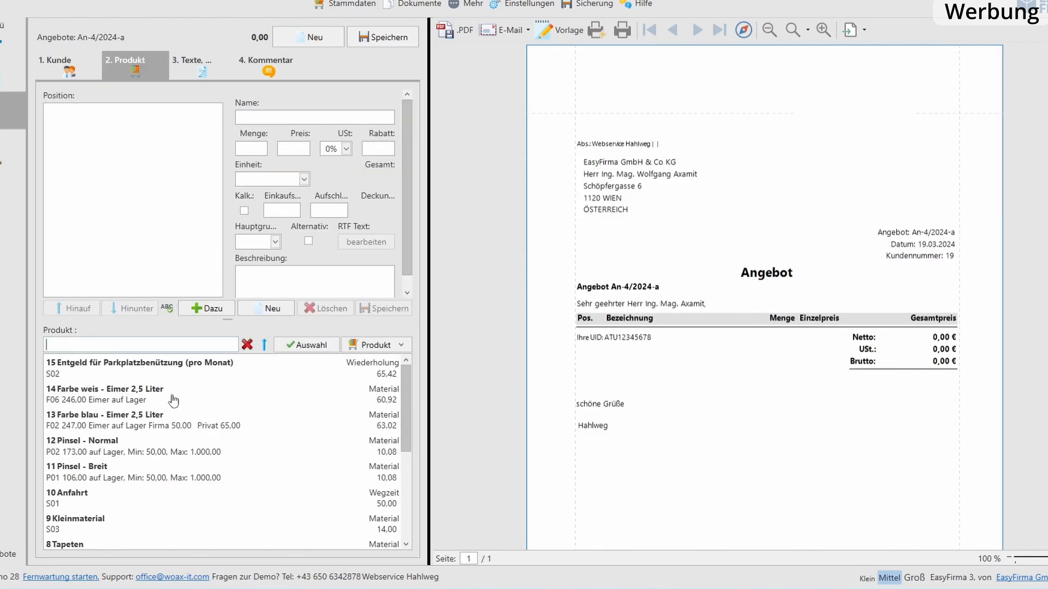
double_click(130, 403)
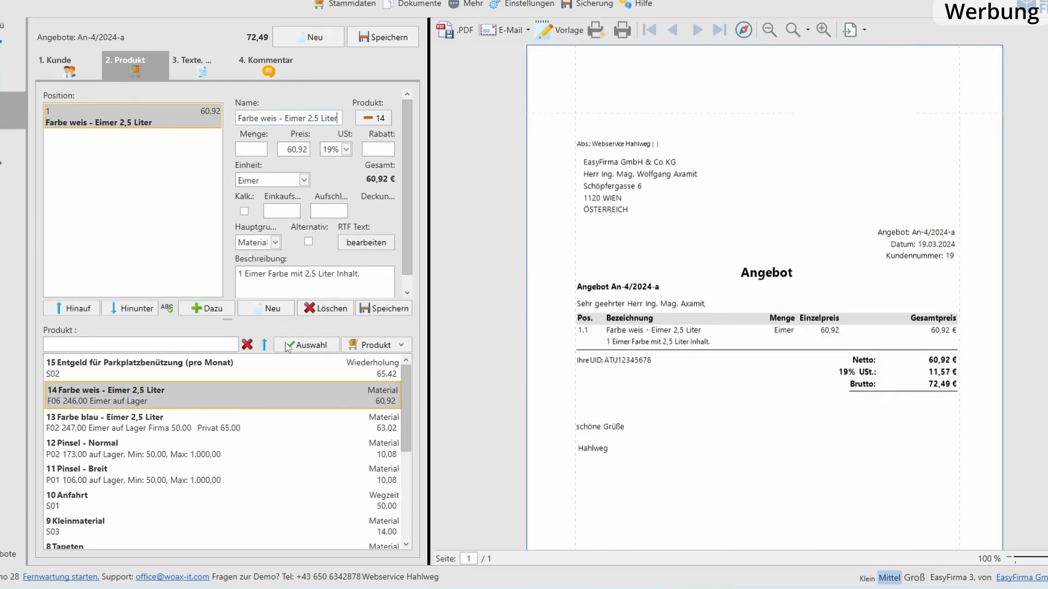
Add Farbe blau - Eimer 2,5 Liter as a second position renamed "rot grün" with quantity 1,00, plus a new empty position.
double_click(118, 418)
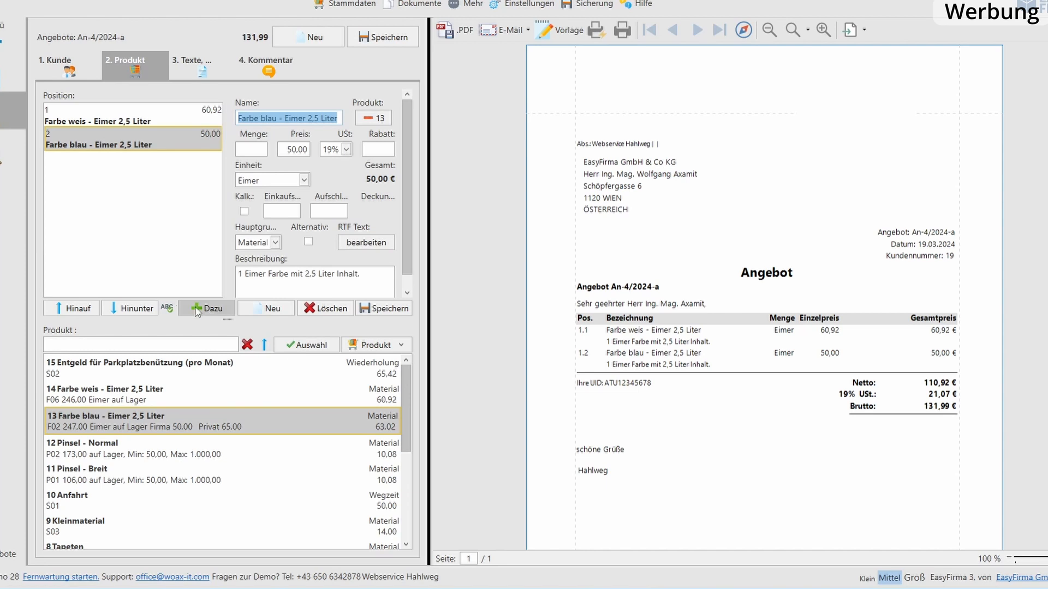
text(rot grün)
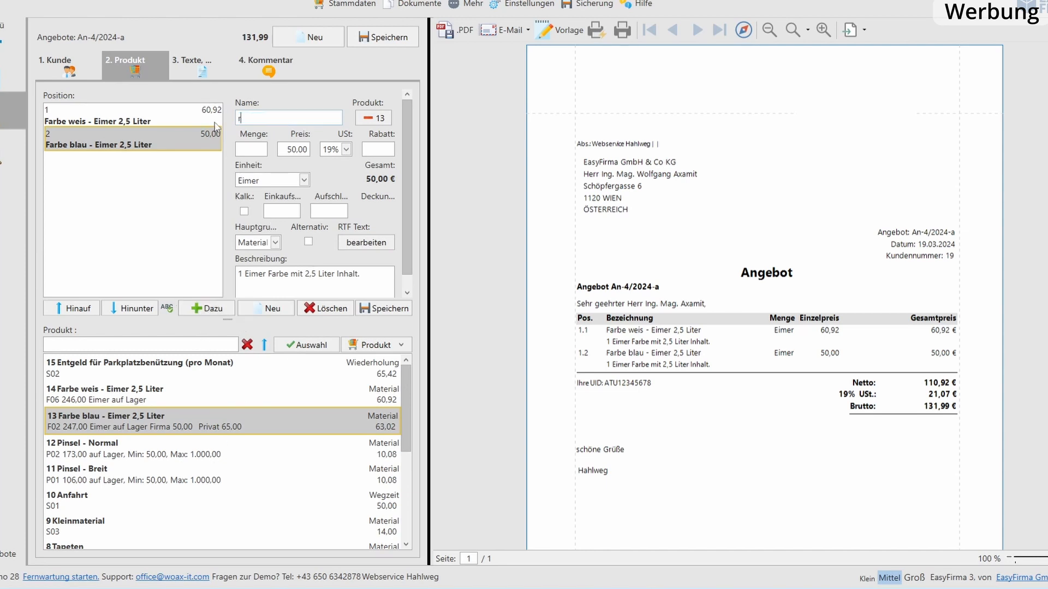
click(253, 149)
click(266, 308)
click(545, 349)
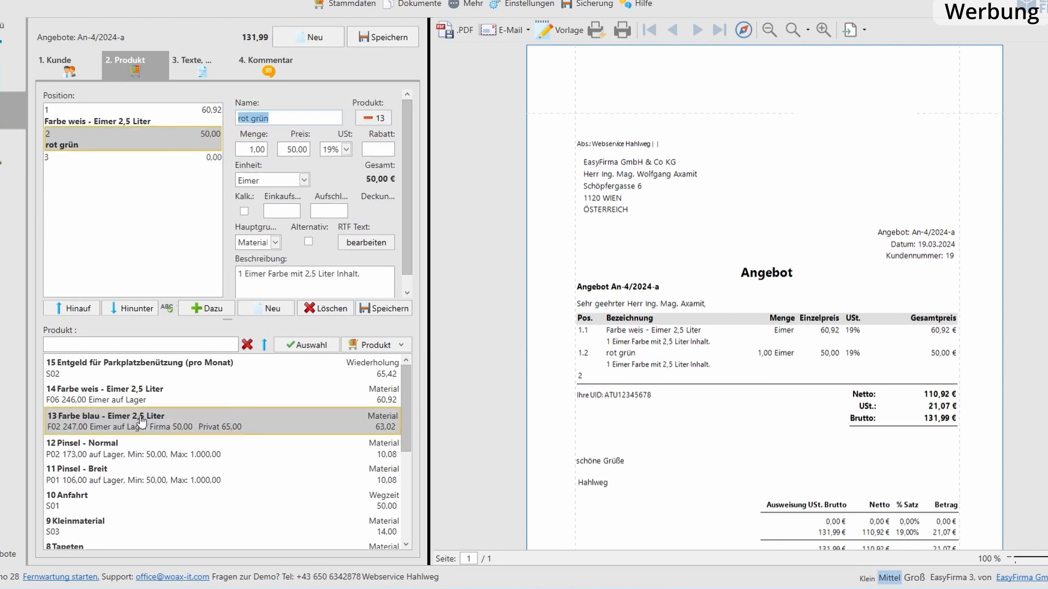
Delete the "rot grün" position and the empty position from the offer.
mouse_move(114, 379)
click(326, 308)
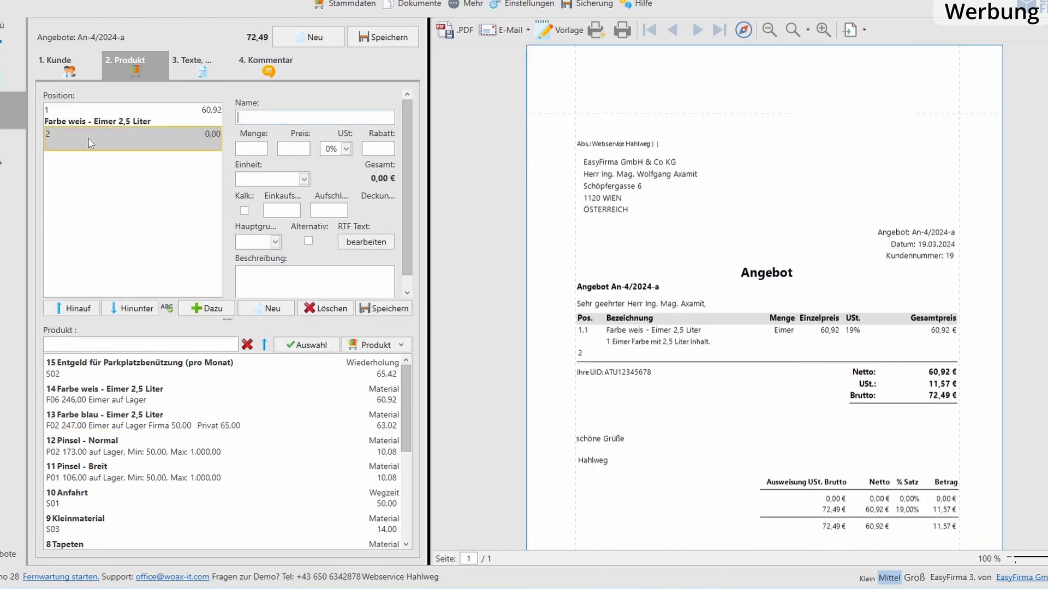
click(313, 309)
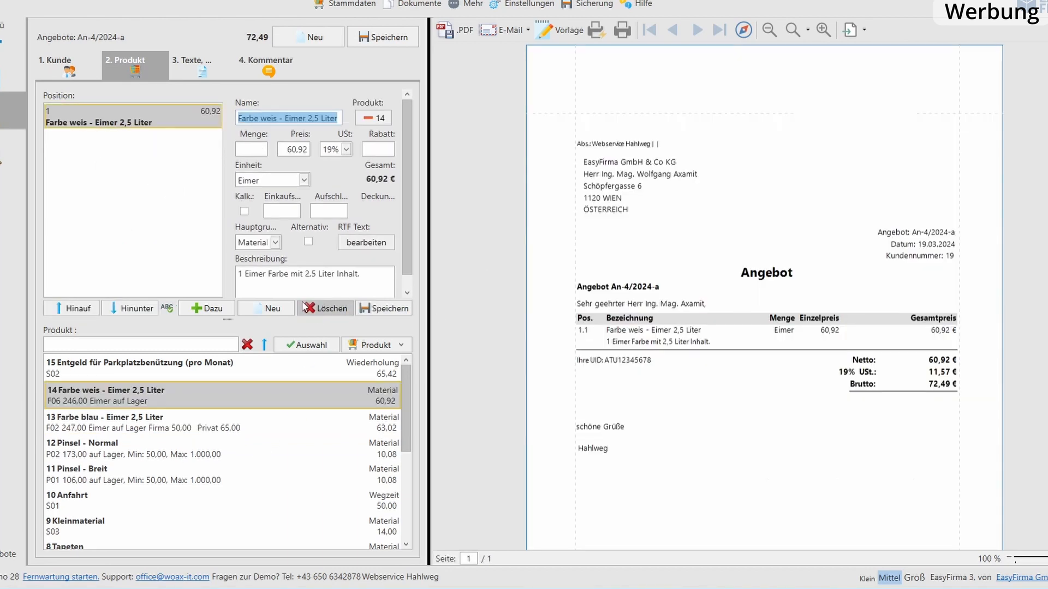
Add Farbe blau - Eimer 2,5 Liter as the offer's second position and try moving it up and back down.
click(94, 417)
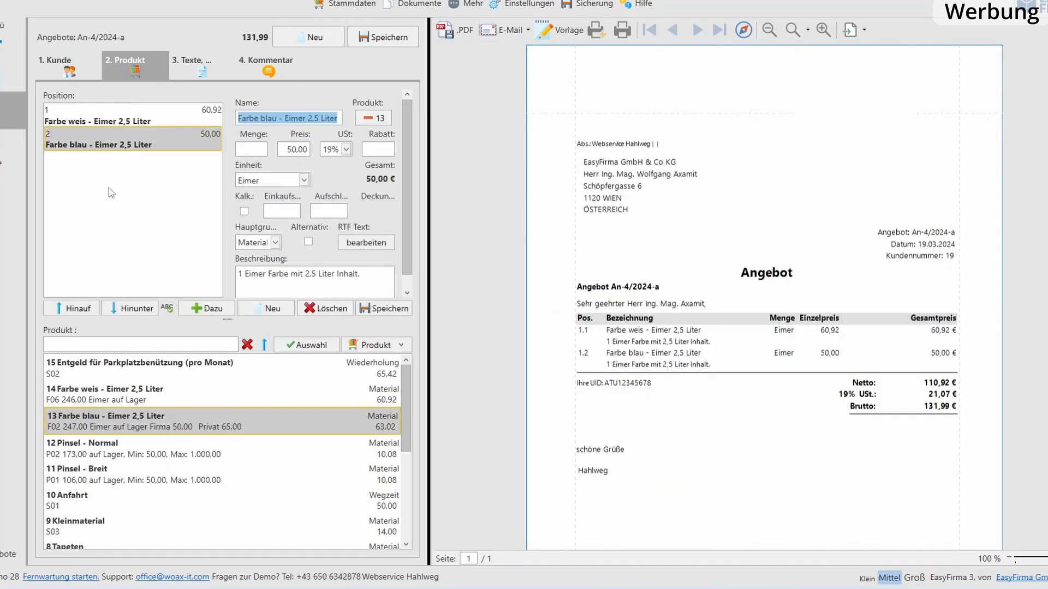
click(275, 243)
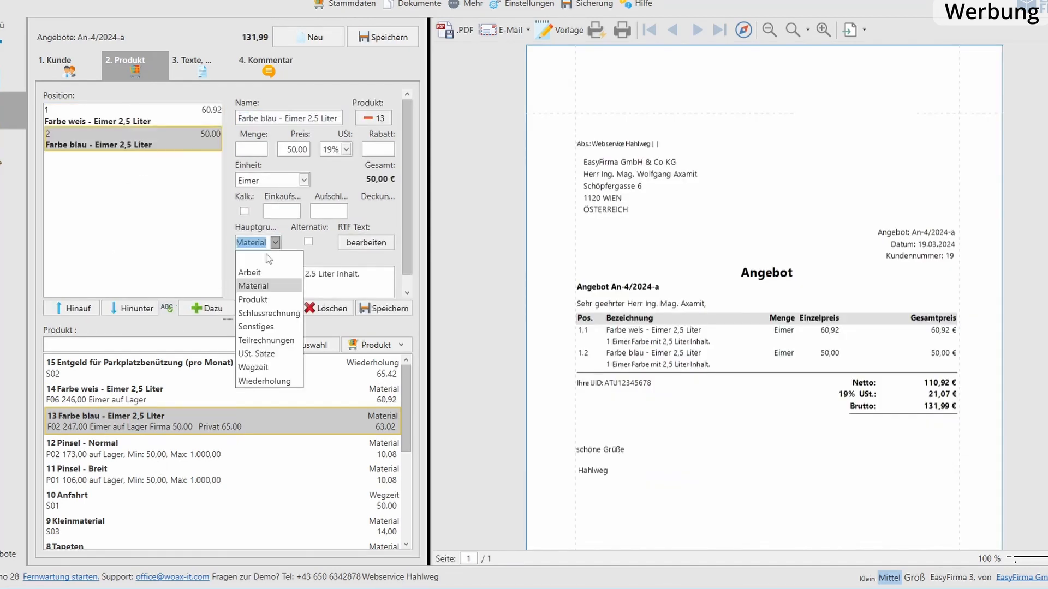
click(276, 243)
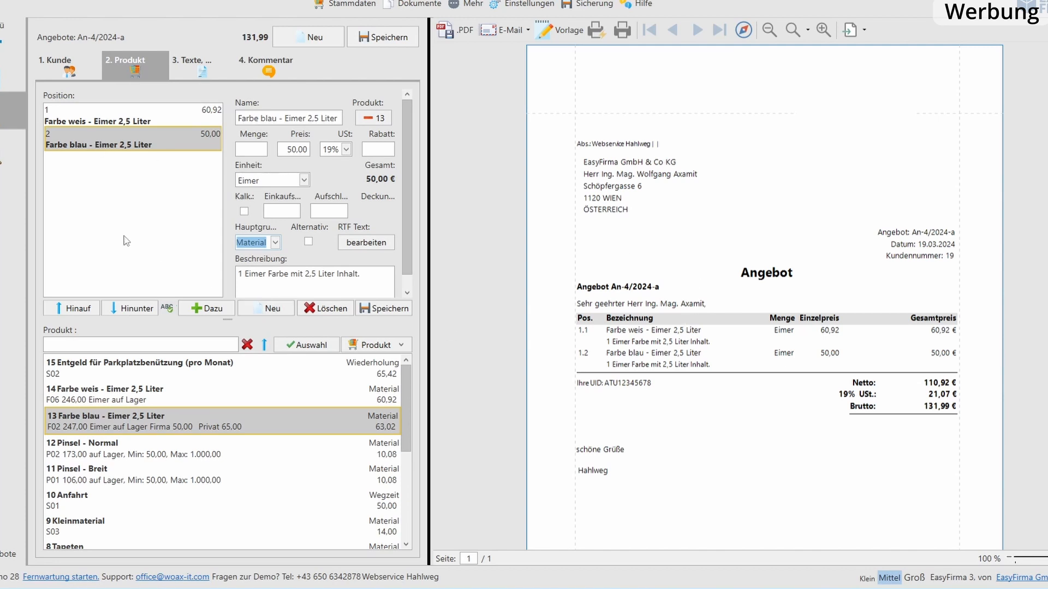
click(80, 309)
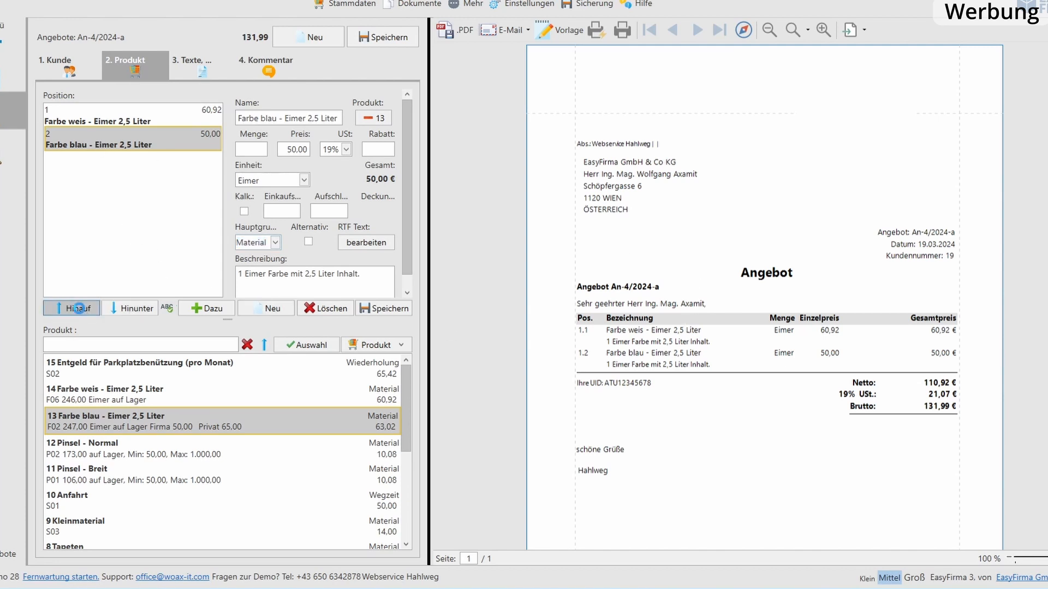
click(131, 308)
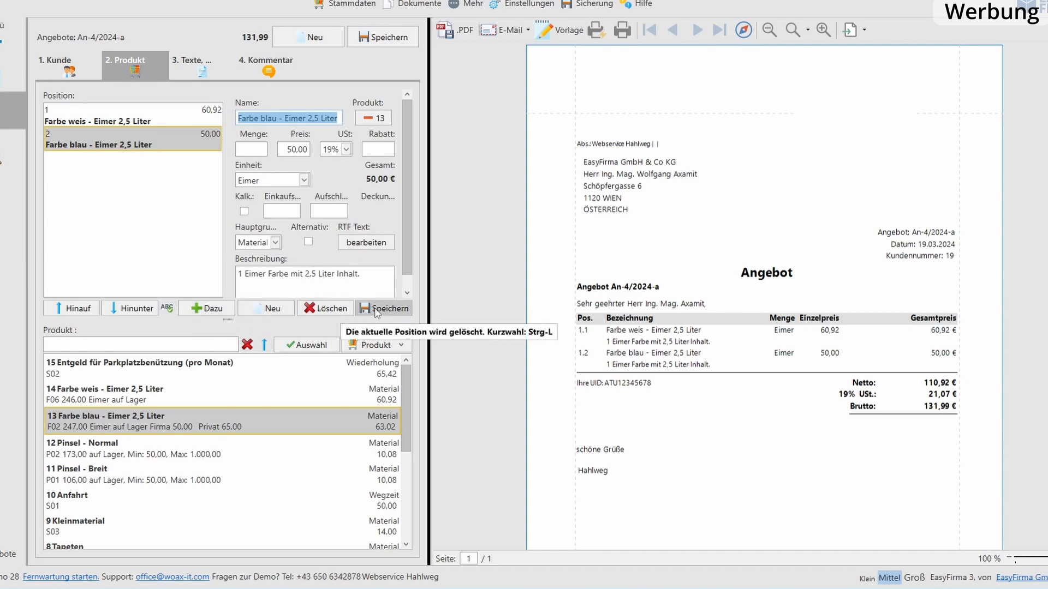
Review the offer's texts and comment sections, and preview several ABC GmbH offers, including An-1/2017-a.
click(198, 68)
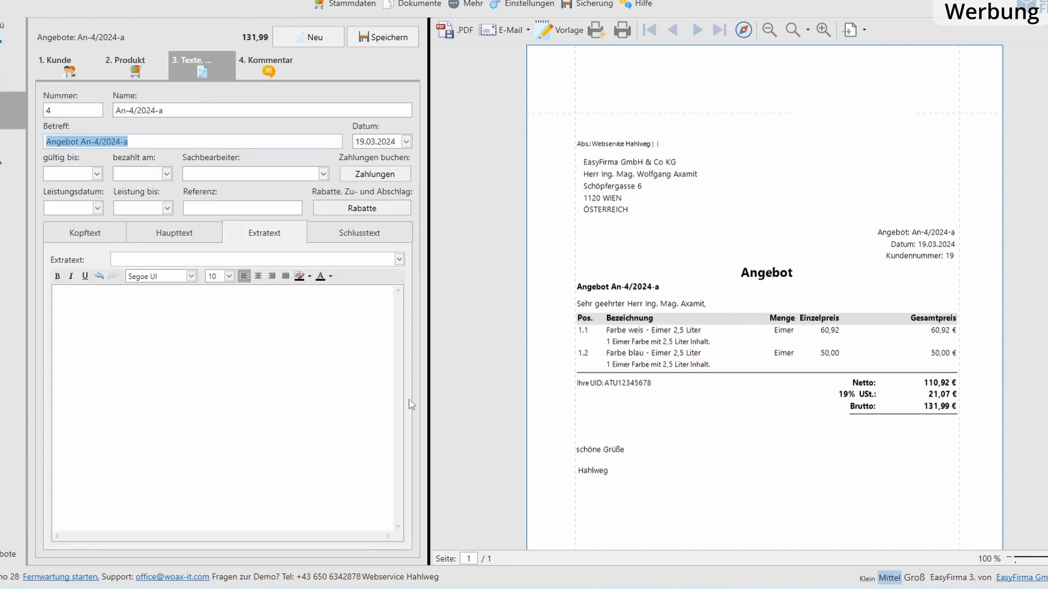
click(264, 71)
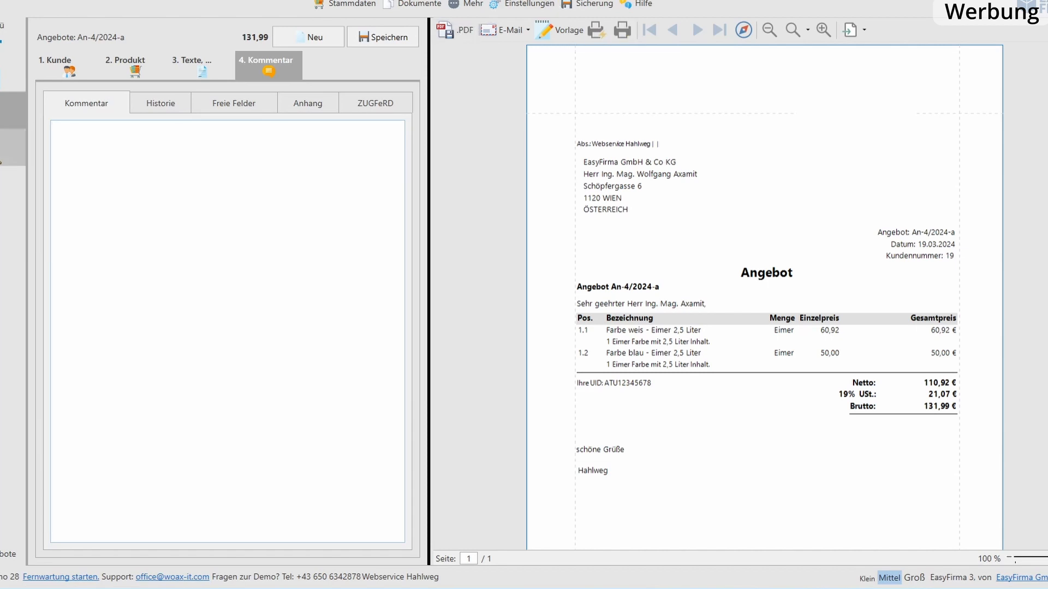
click(1, 162)
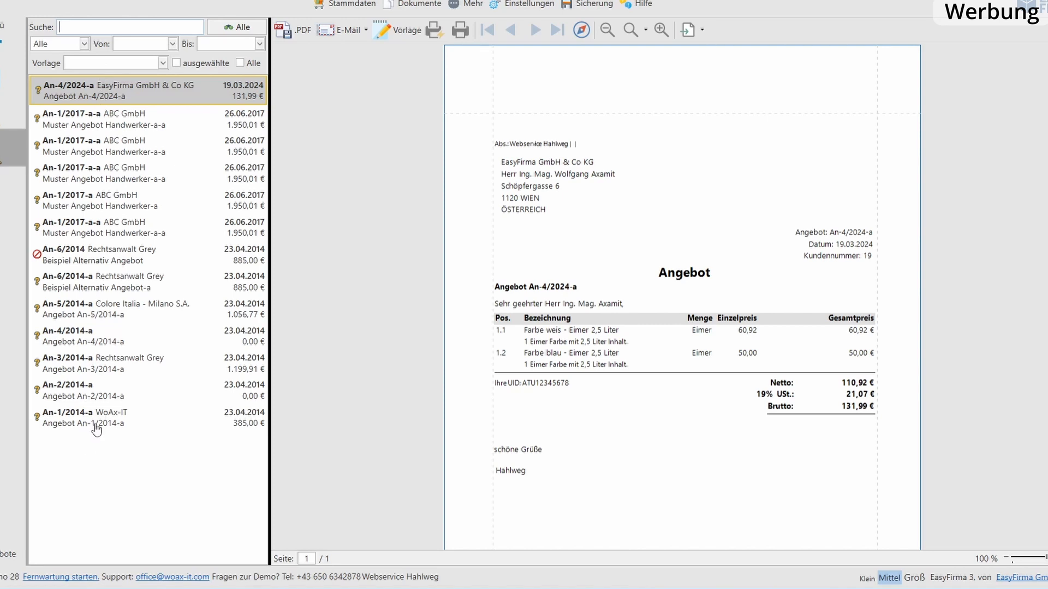
click(71, 121)
click(107, 143)
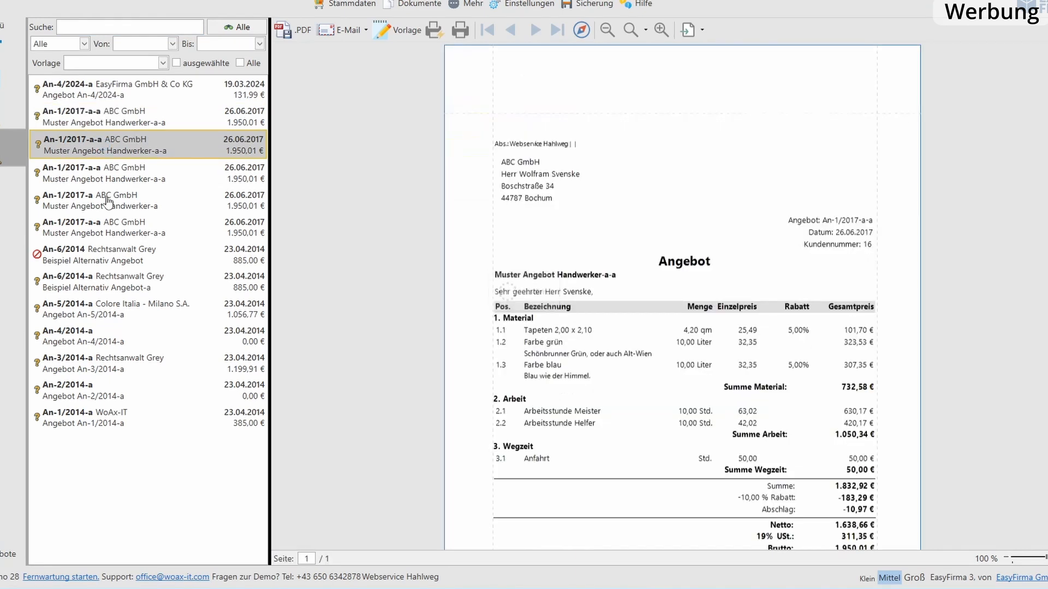
click(107, 199)
Open the list of all invoices and view invoice Re-141/2024 in the editor and the document preview.
click(12, 74)
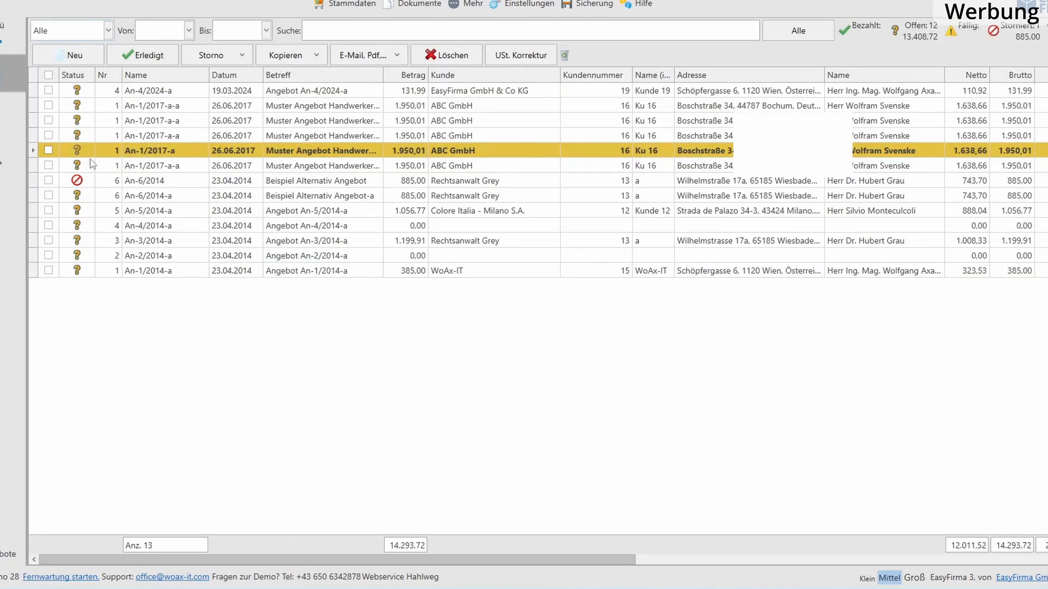
click(11, 34)
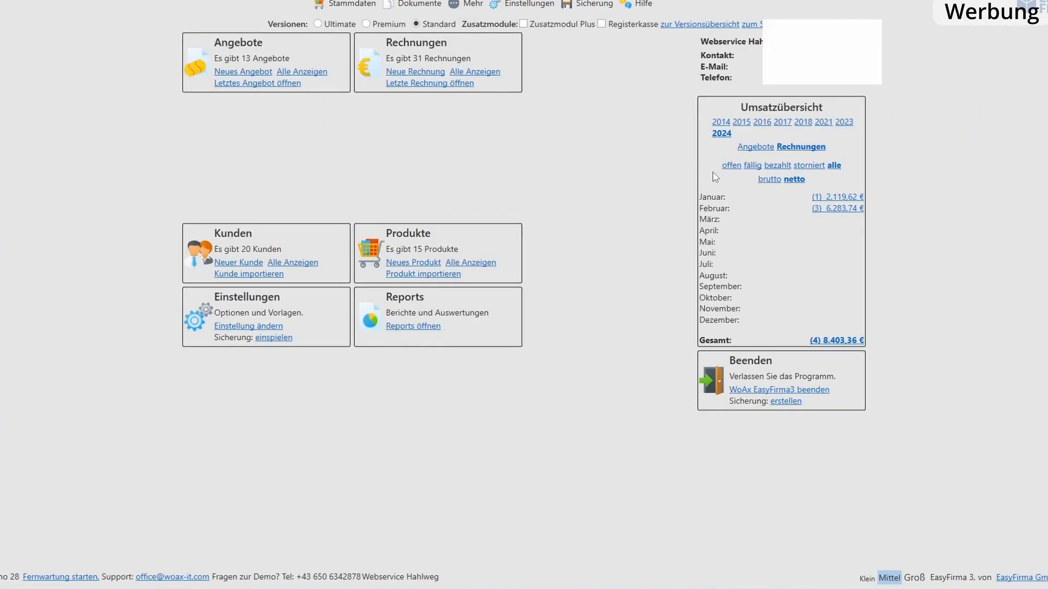
click(483, 73)
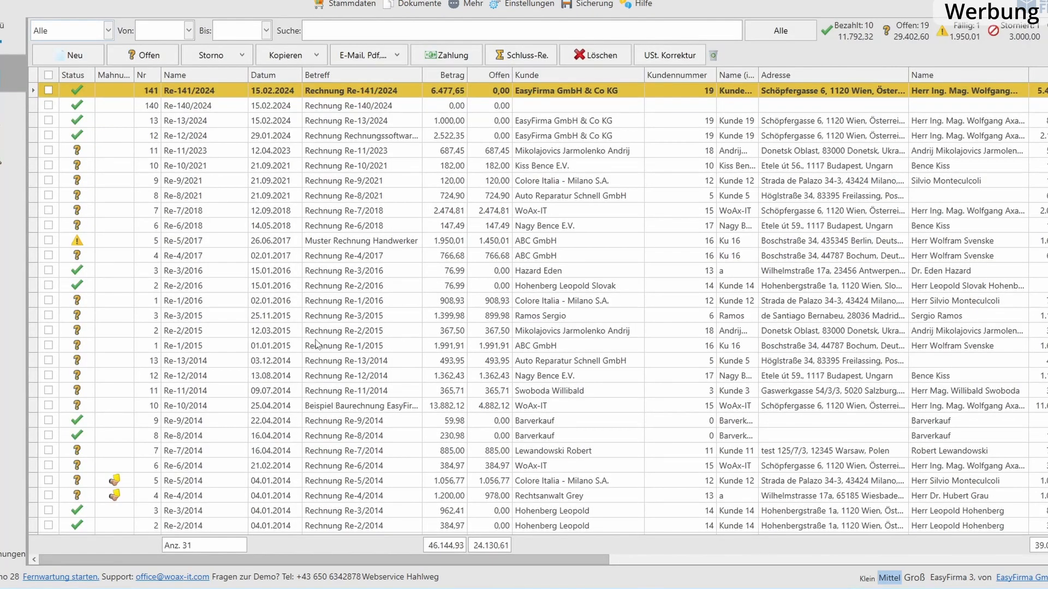
double_click(279, 92)
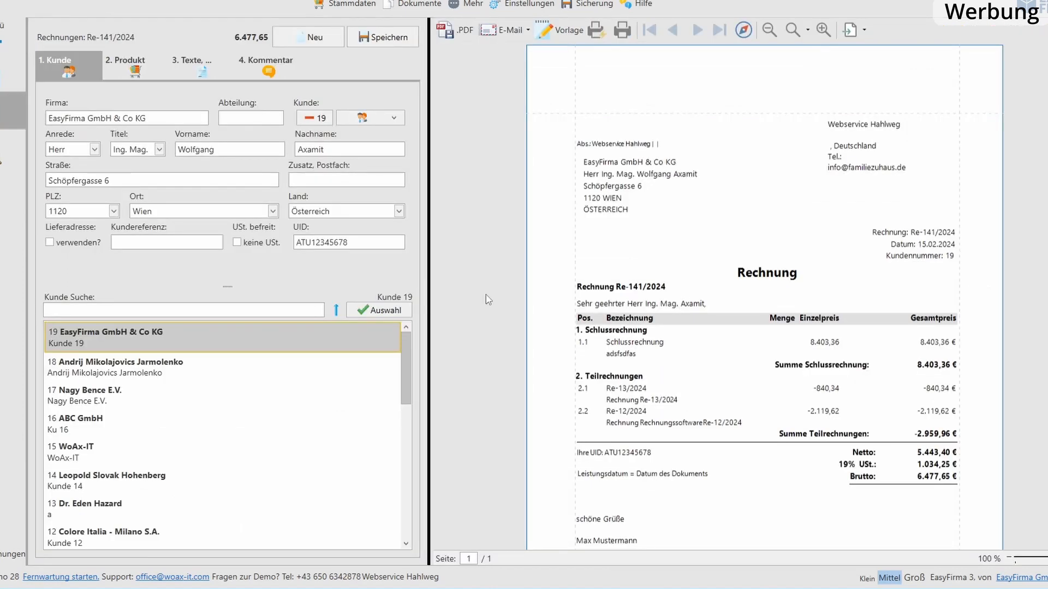
click(11, 73)
click(11, 110)
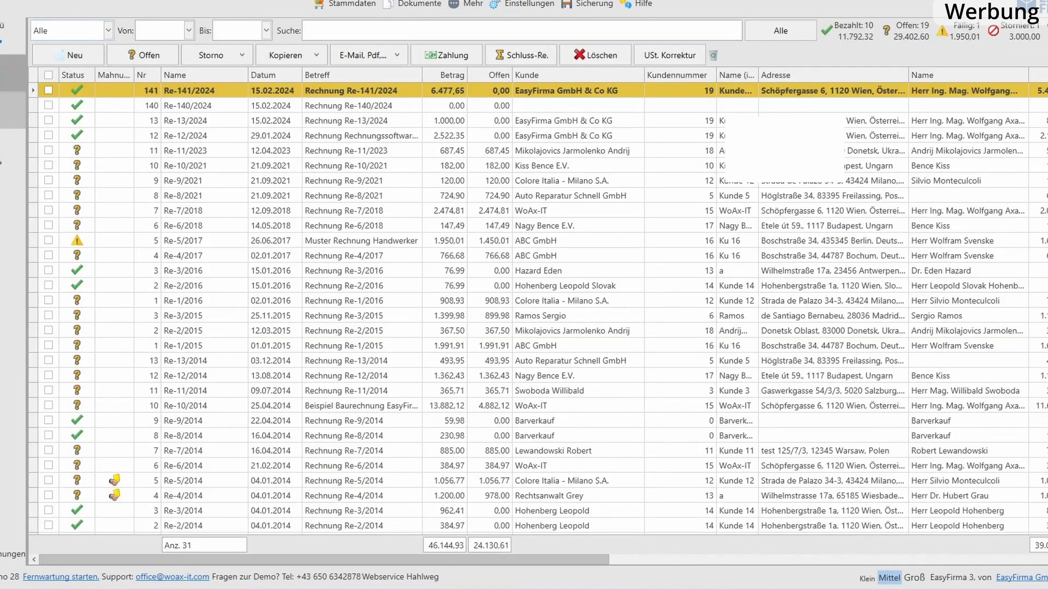
click(12, 153)
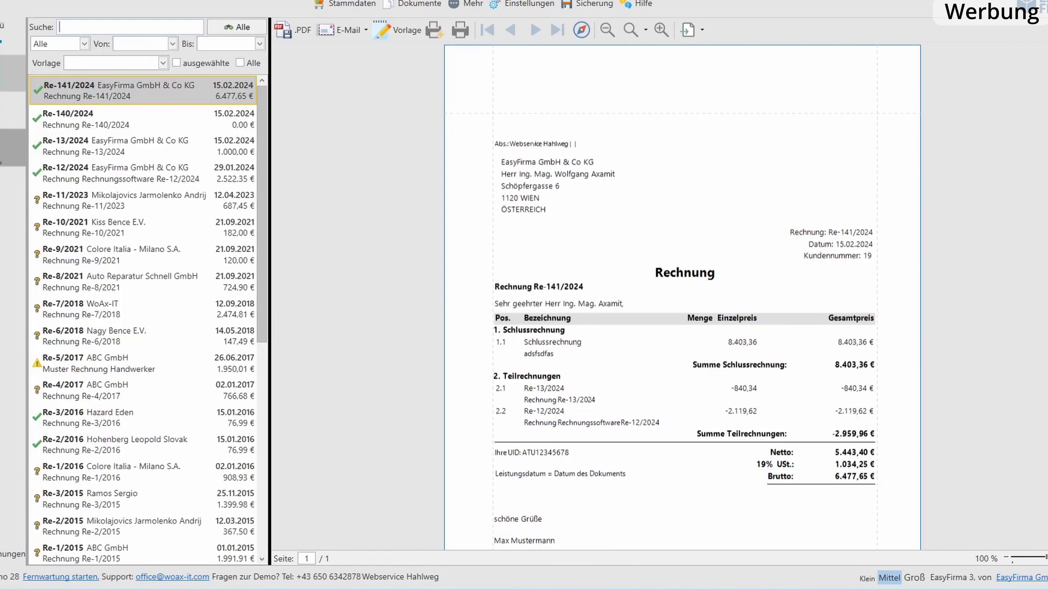
click(12, 74)
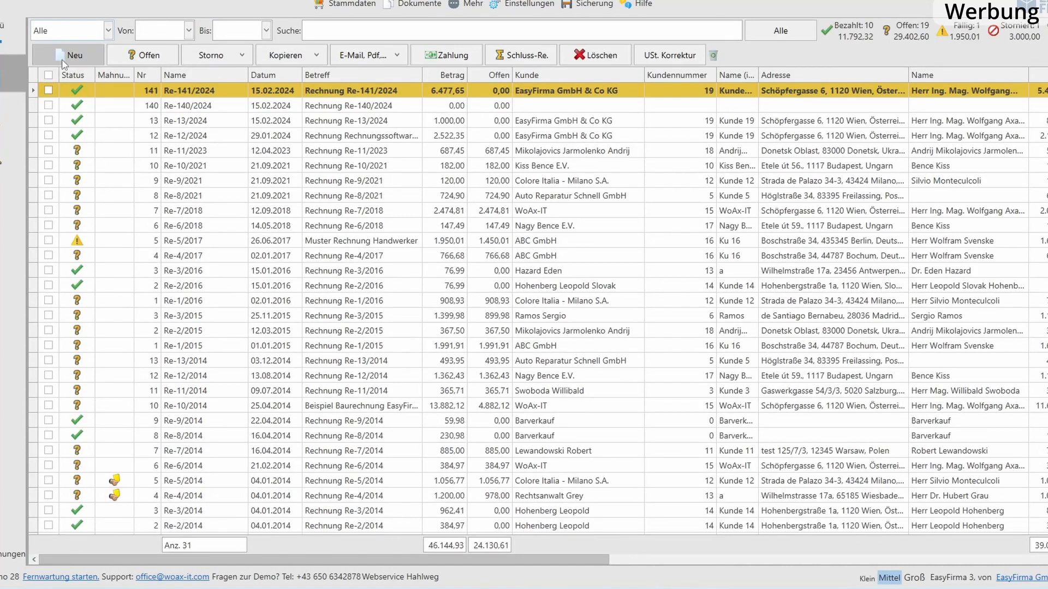
Set invoice Re-141/2024 to open and back to paid.
click(151, 57)
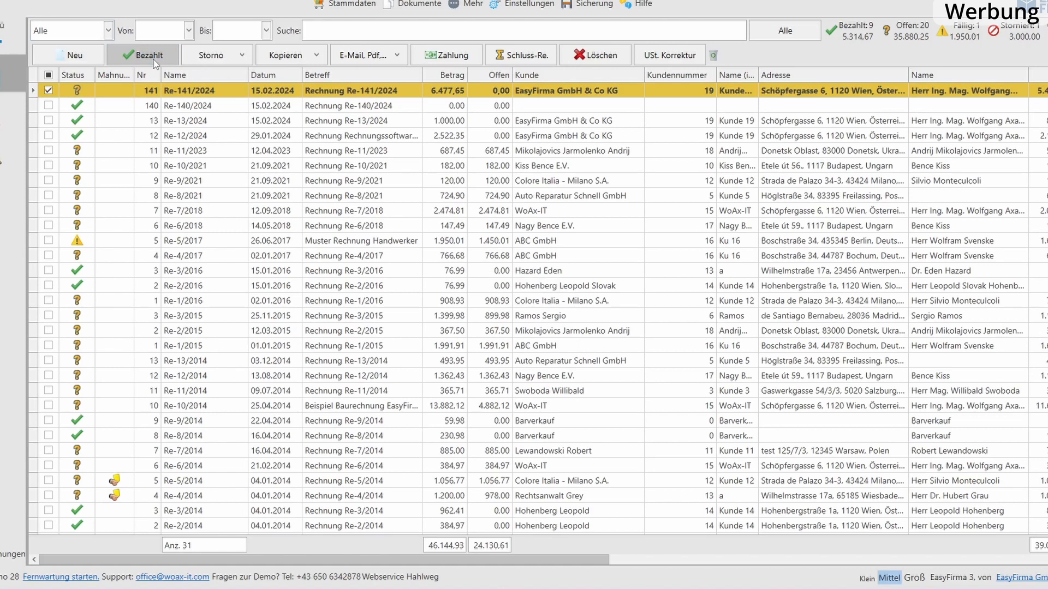
click(152, 57)
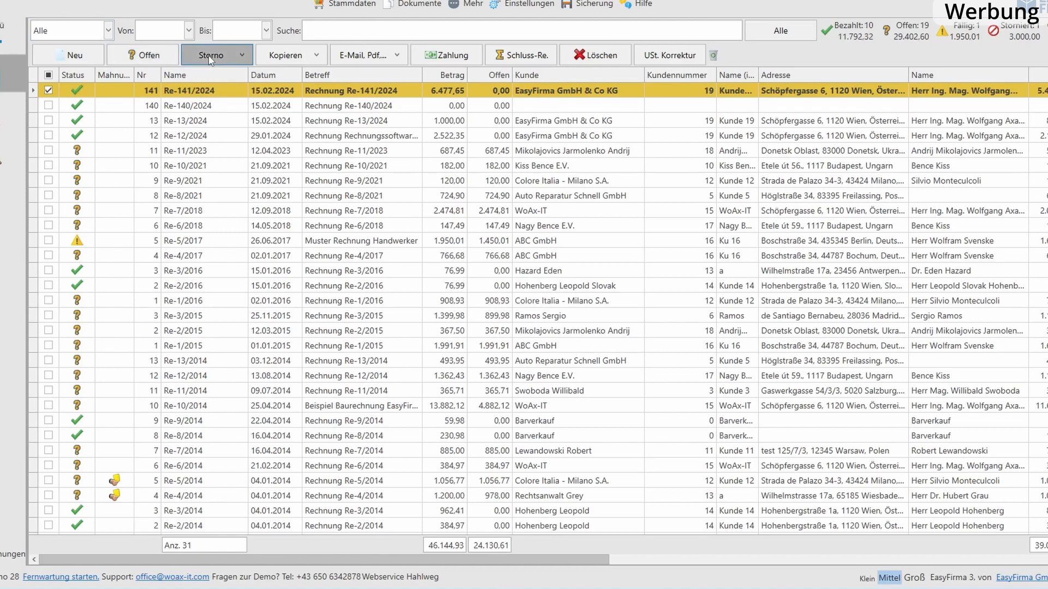
click(276, 57)
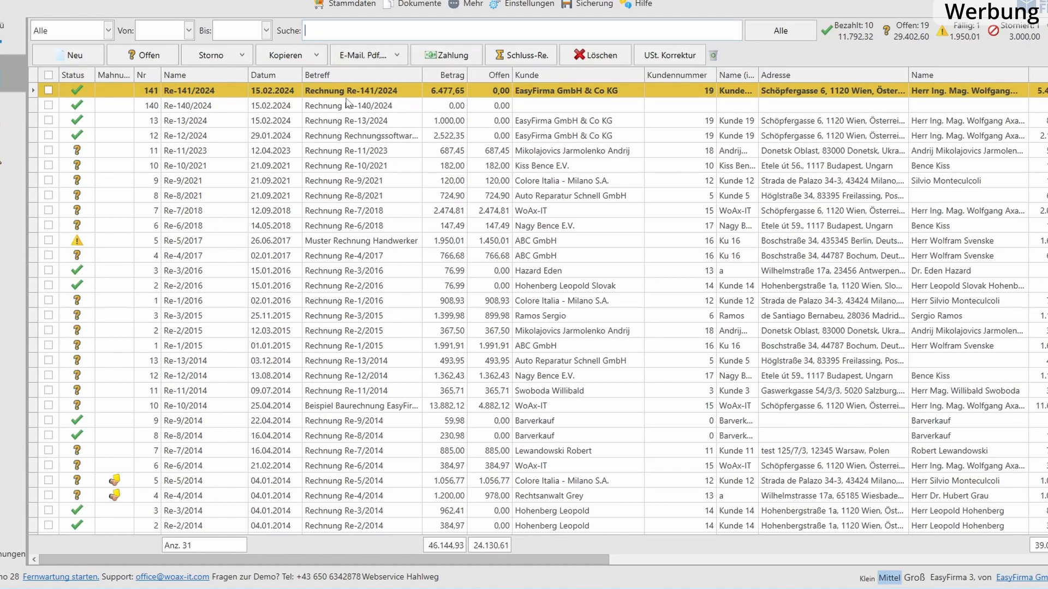
Open the payments of invoice Re-141/2024 and examine its booked entries.
click(446, 55)
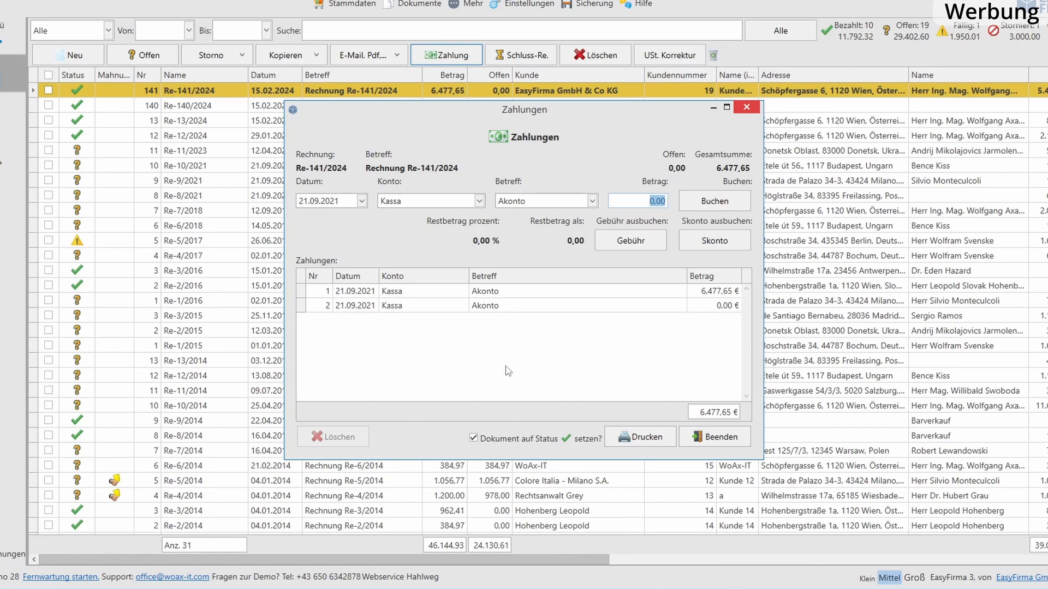
click(352, 306)
click(411, 292)
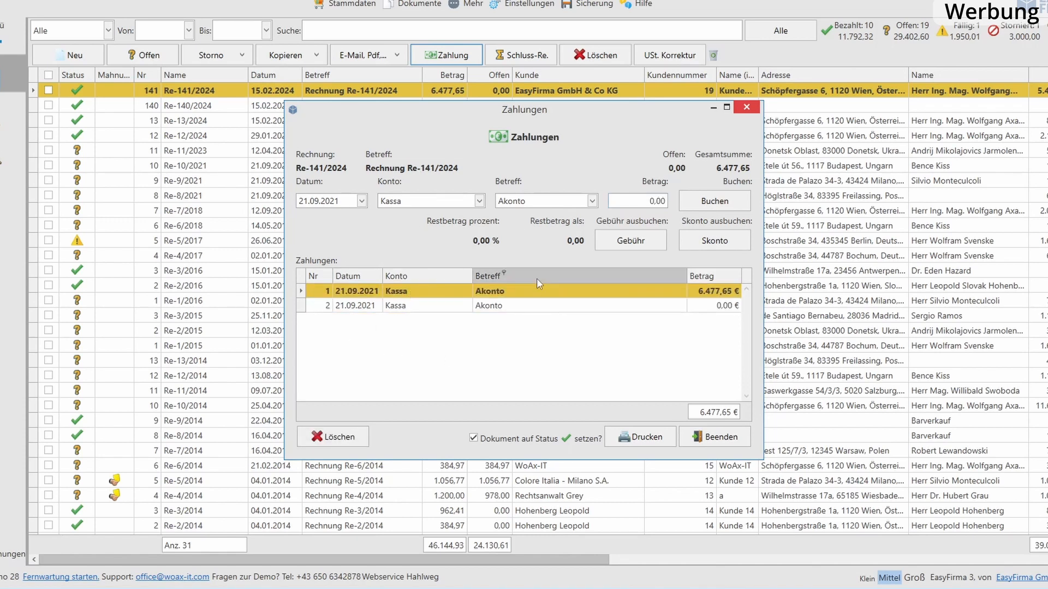
click(566, 309)
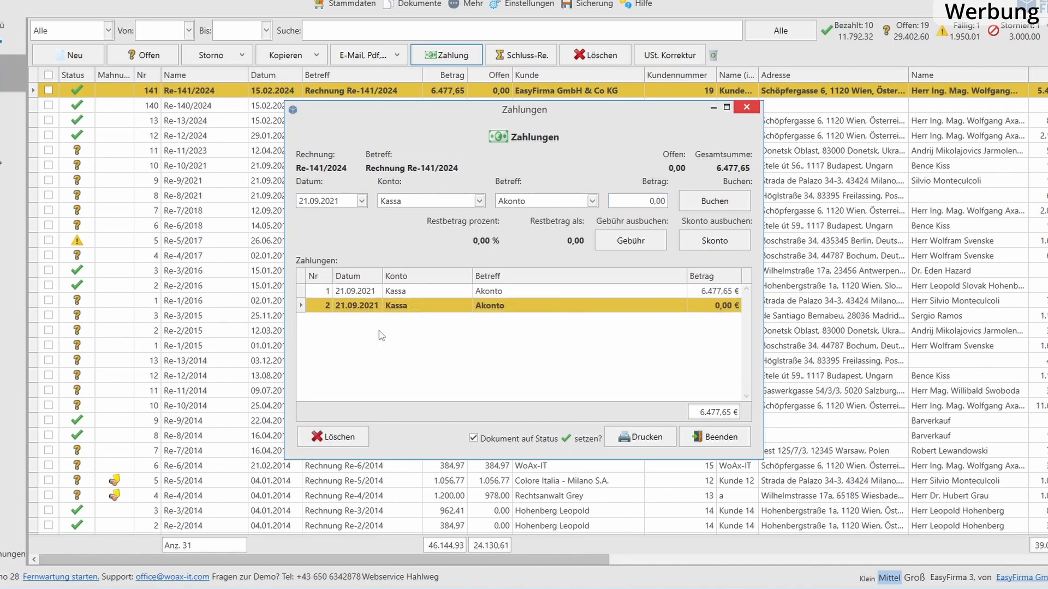
Try to book a 0,00 payment for invoice Re-141/2024 and decline the confirmation each time.
click(714, 202)
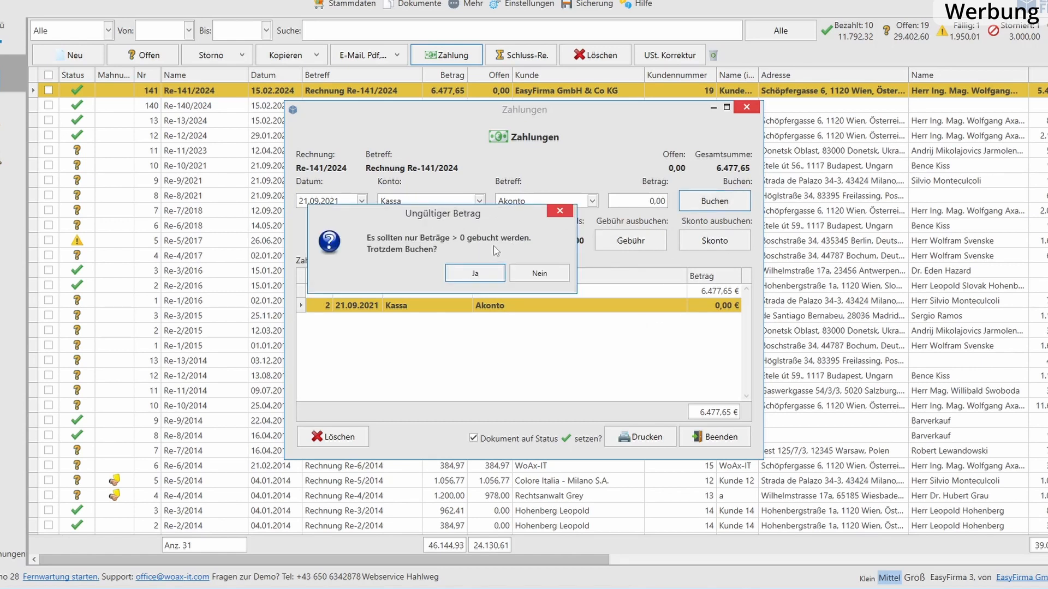
click(552, 274)
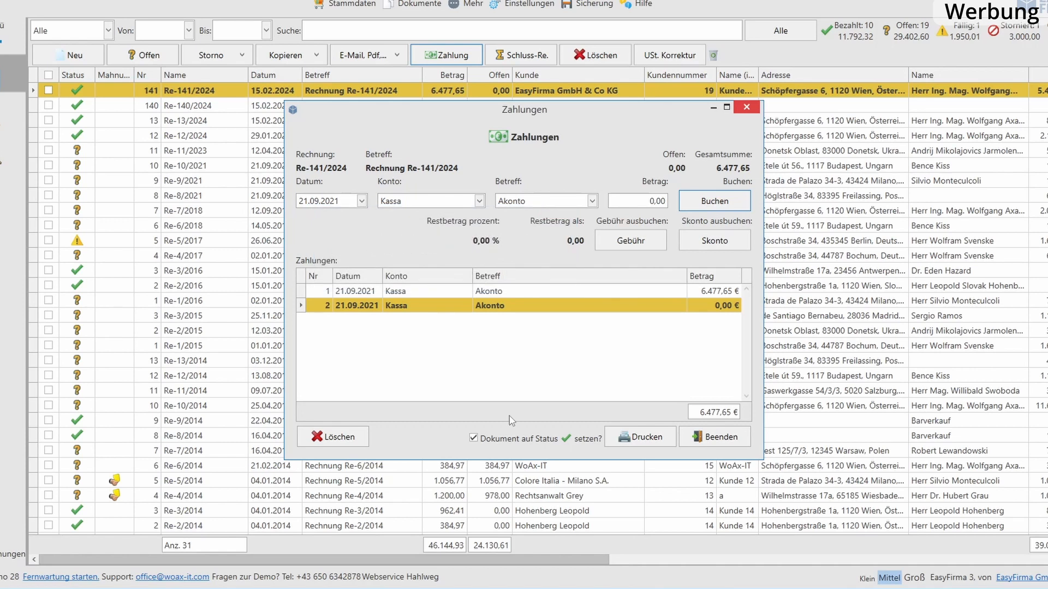
click(583, 295)
click(712, 202)
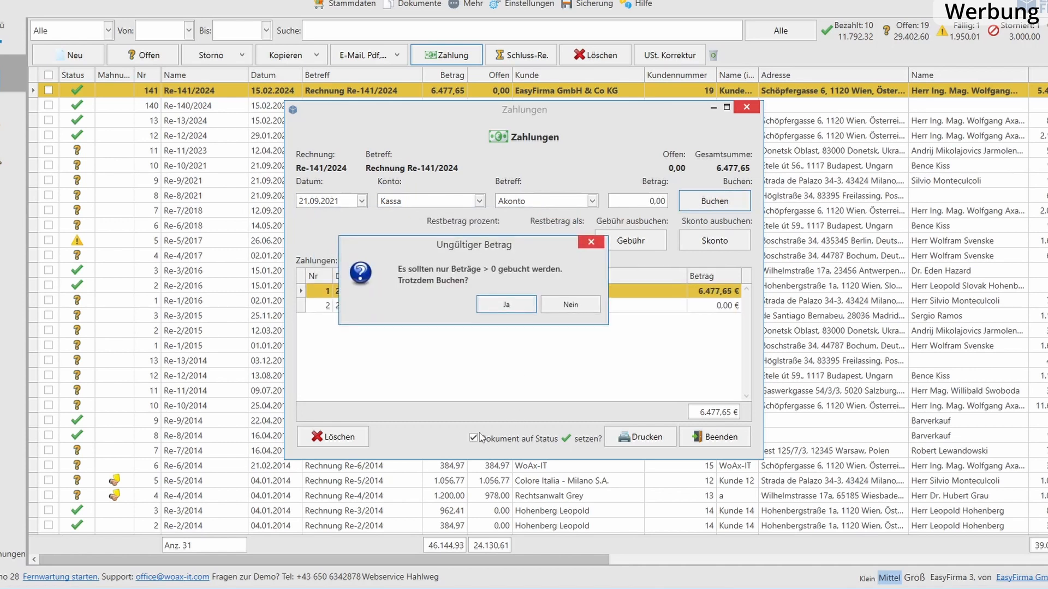
click(569, 303)
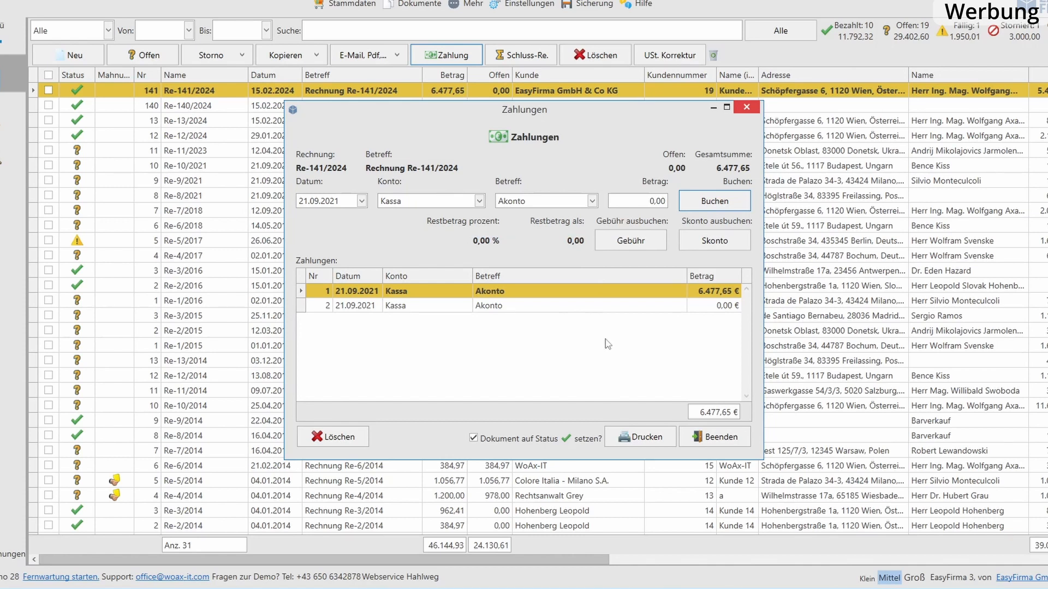
Try writing off a fee and a cash discount with amount 0,00, closing each confirmation unanswered.
click(634, 240)
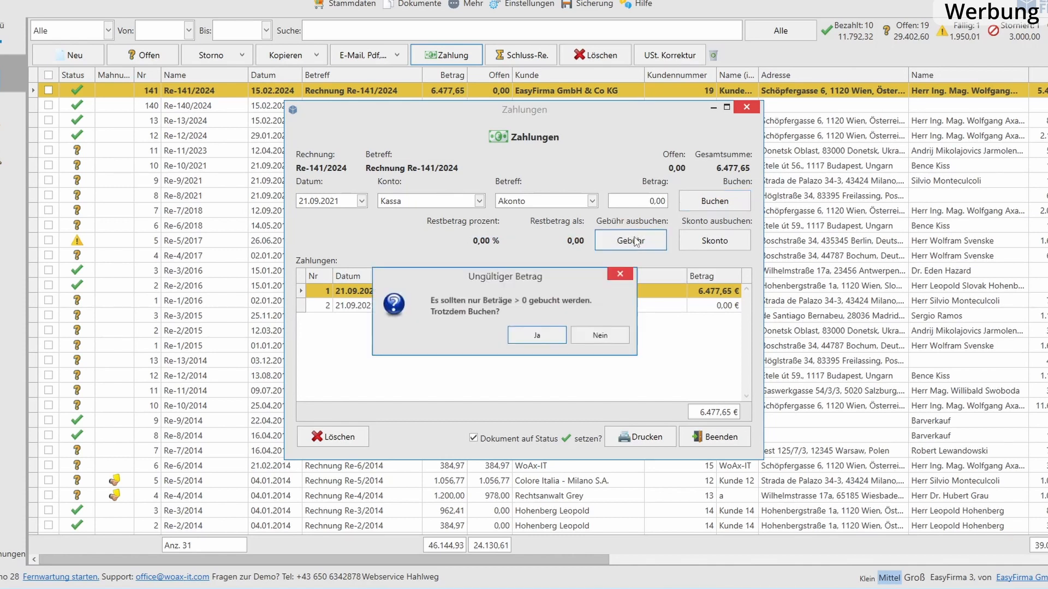
click(624, 277)
click(715, 240)
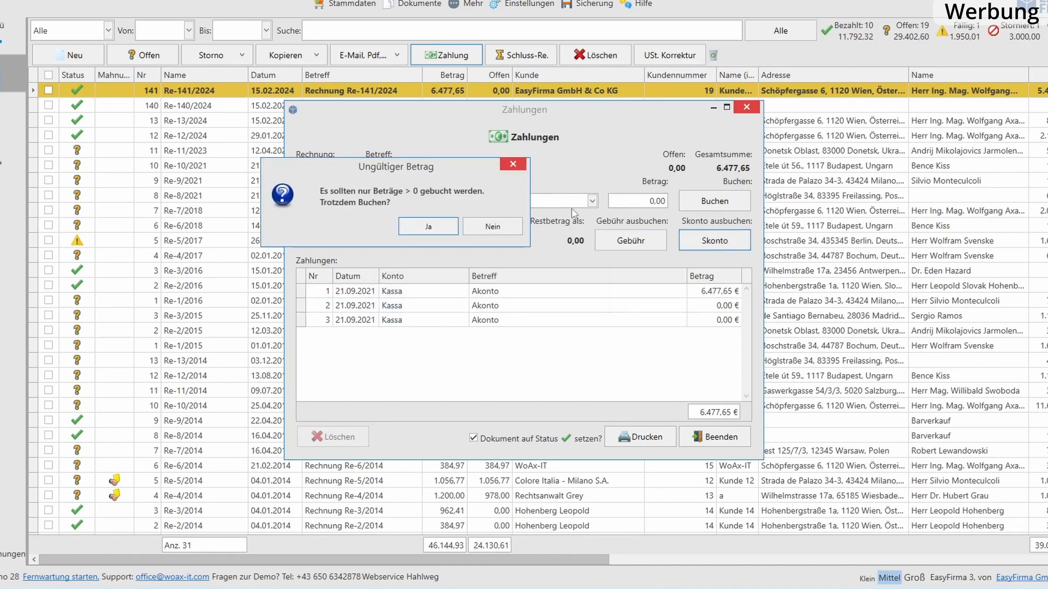
click(505, 167)
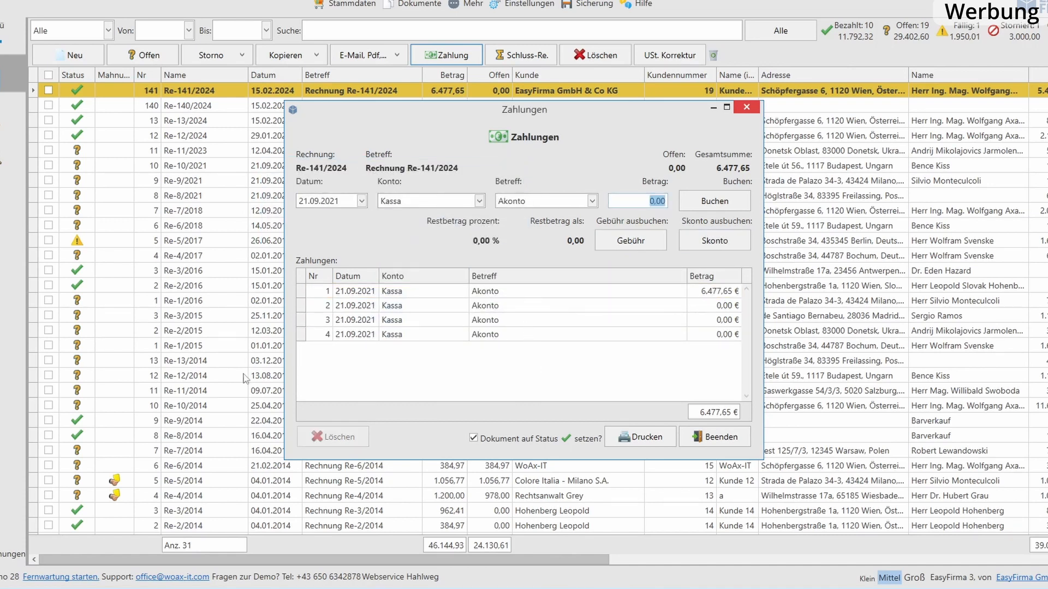
Delete all 0,00 payment entries of invoice Re-141/2024, keeping only the first payment.
click(325, 308)
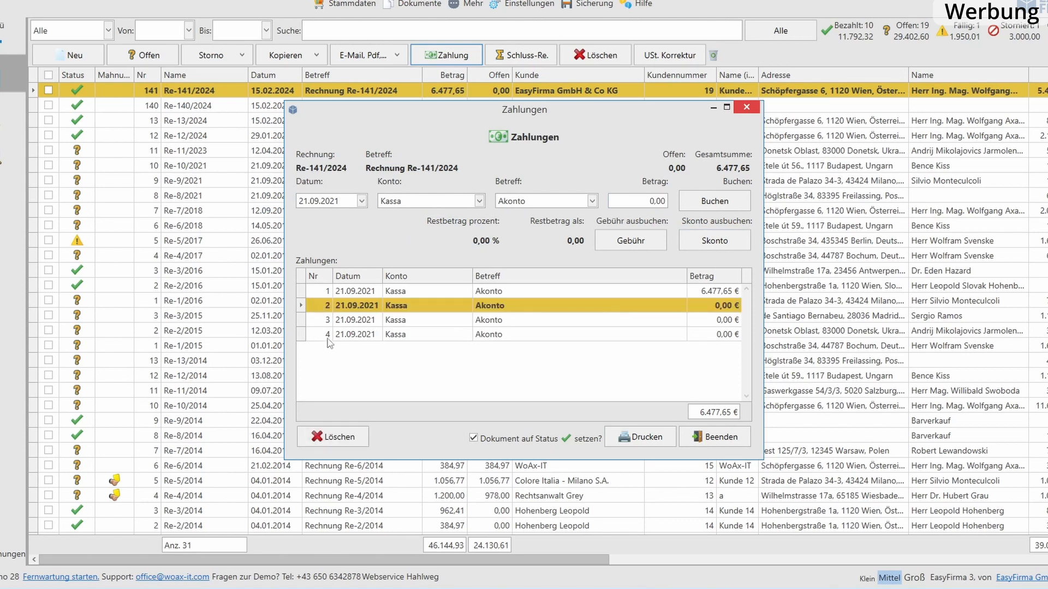
click(337, 443)
click(384, 308)
click(323, 435)
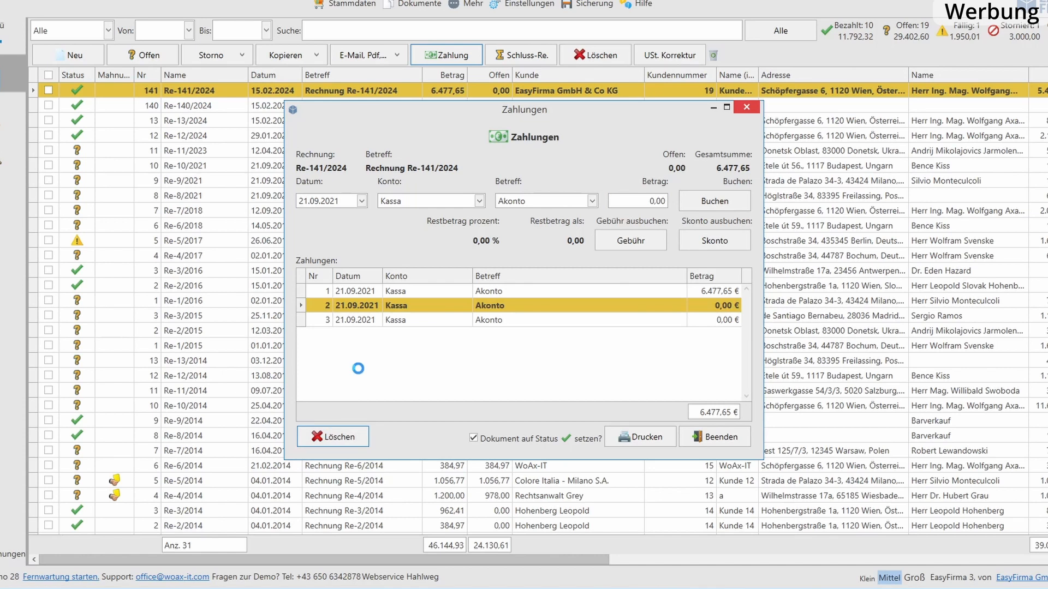
click(375, 293)
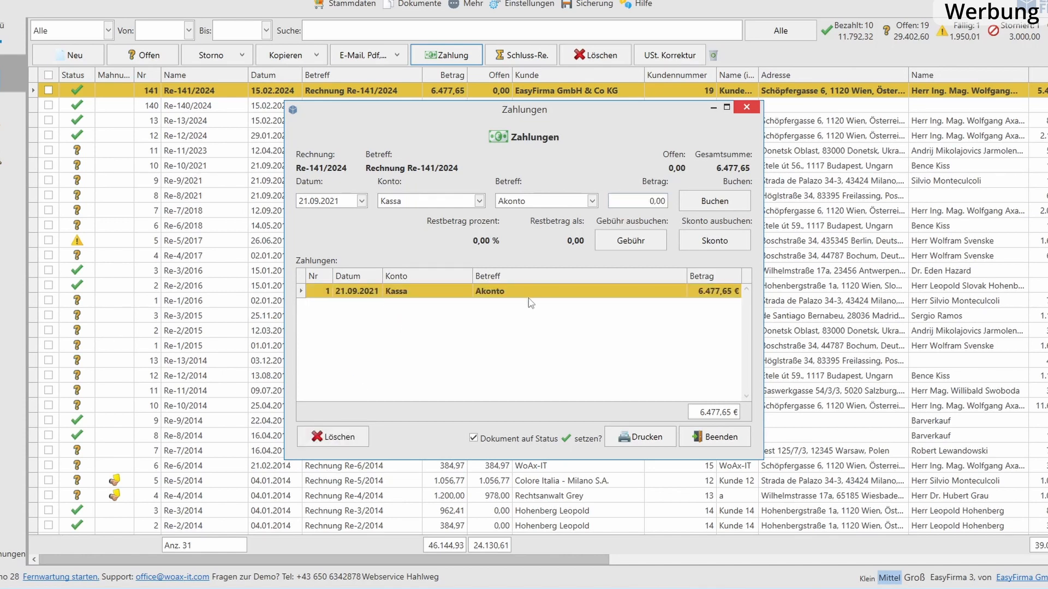
Try the payment, fee and cash discount bookings with amount 0,00 again, answering no to each, and close the payments dialog.
click(714, 201)
click(468, 259)
click(630, 240)
click(555, 289)
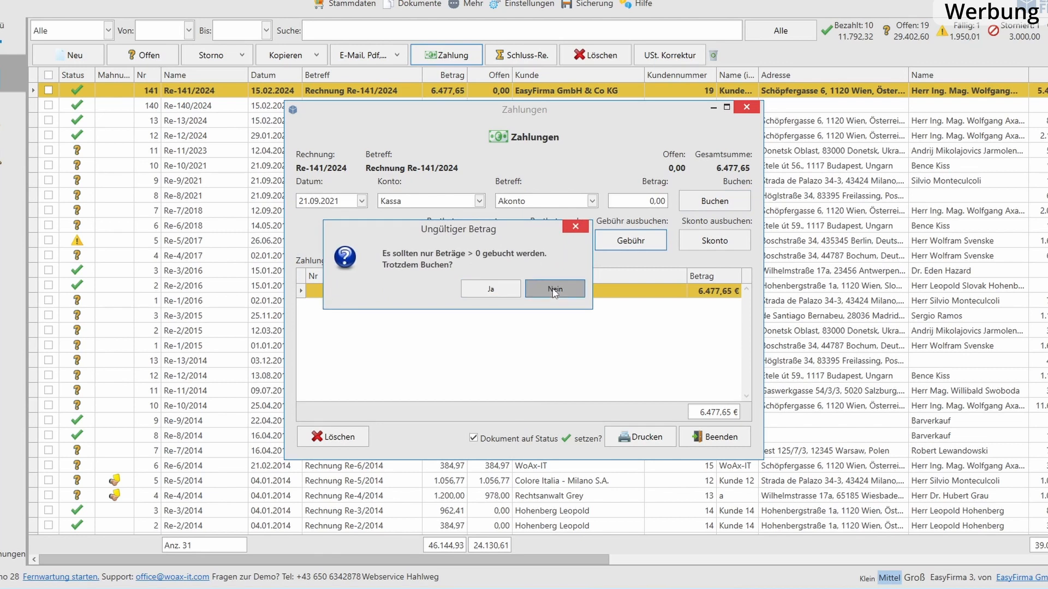
click(685, 246)
click(583, 318)
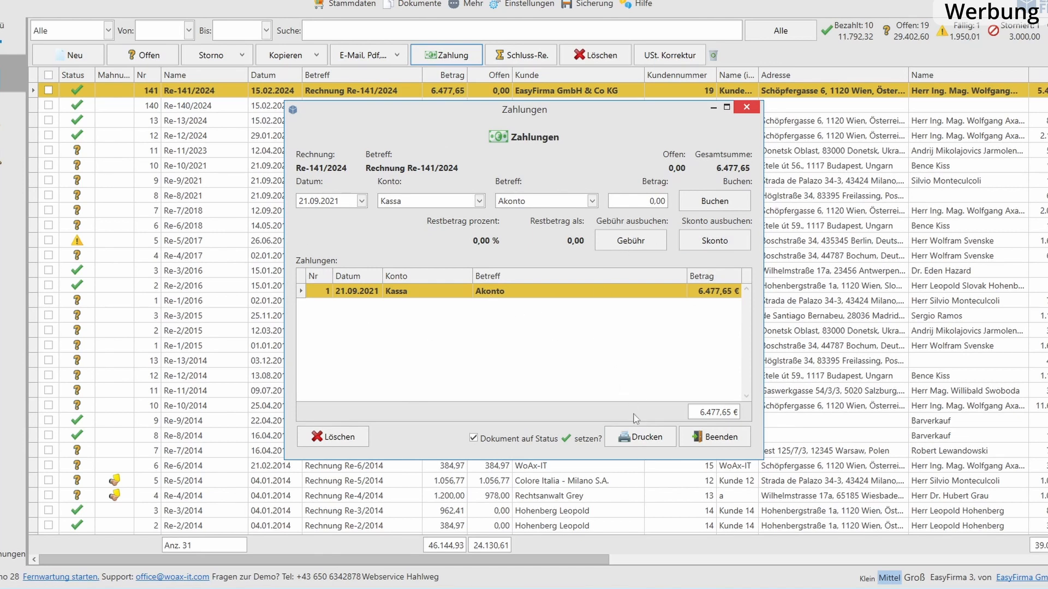
click(746, 107)
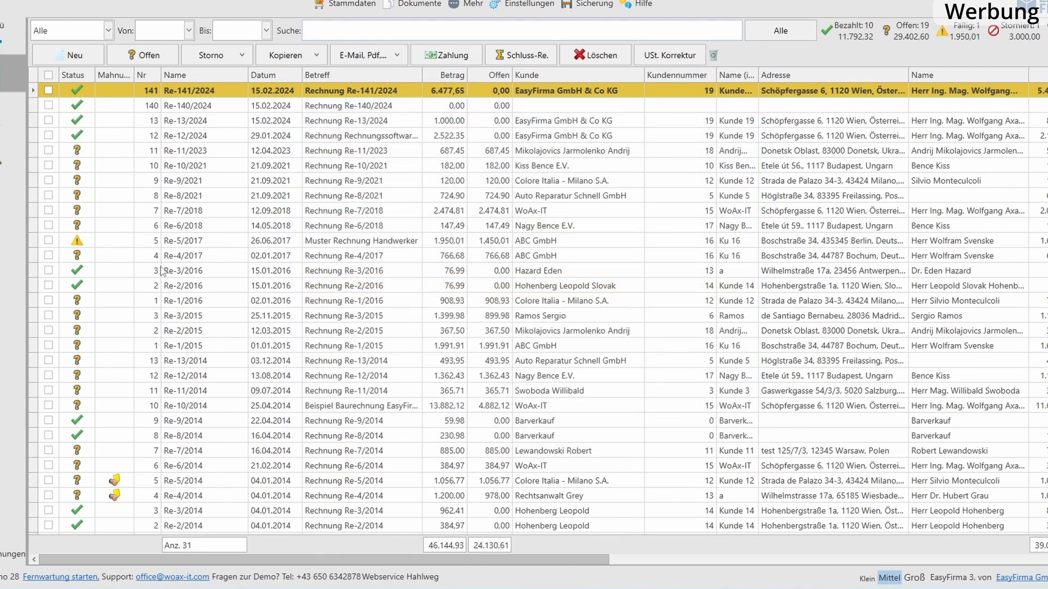
Create a final invoice named Schlussrechnung from the whole preliminary invoice Re-141/2024 and save it.
click(523, 56)
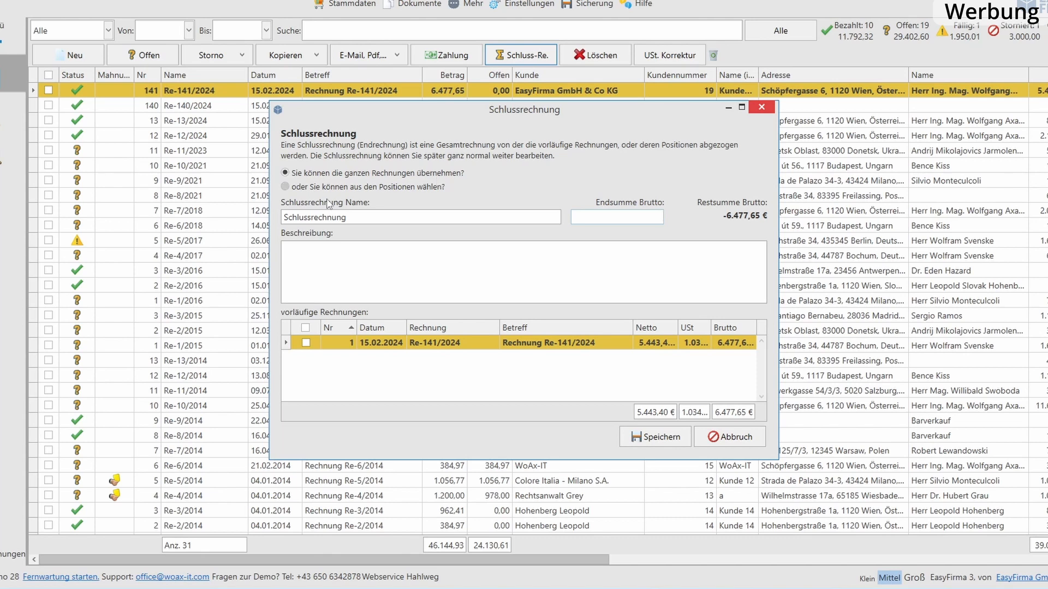
click(559, 346)
click(306, 344)
click(674, 441)
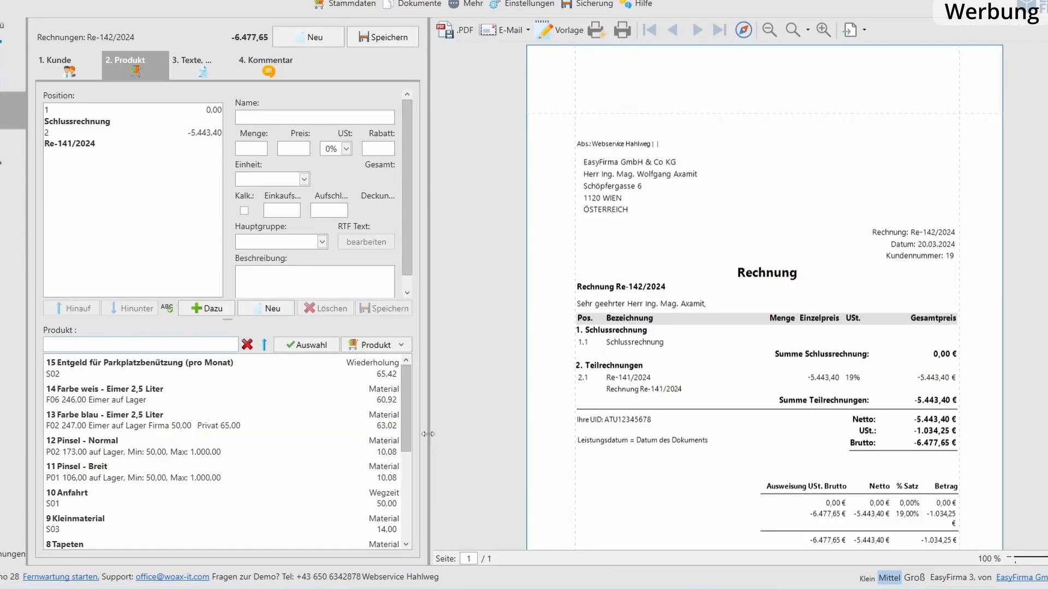
Examine the Schlussrechnung and Re-141/2024 positions of invoice Re-142/2024 and its preview, reopening it once and returning to the invoice list.
click(55, 148)
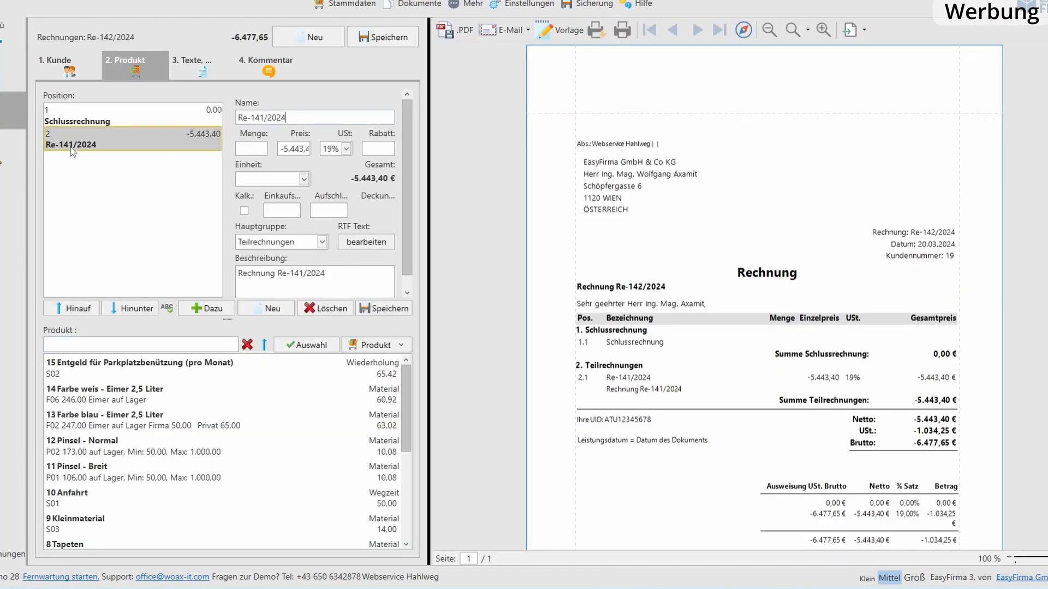
click(84, 124)
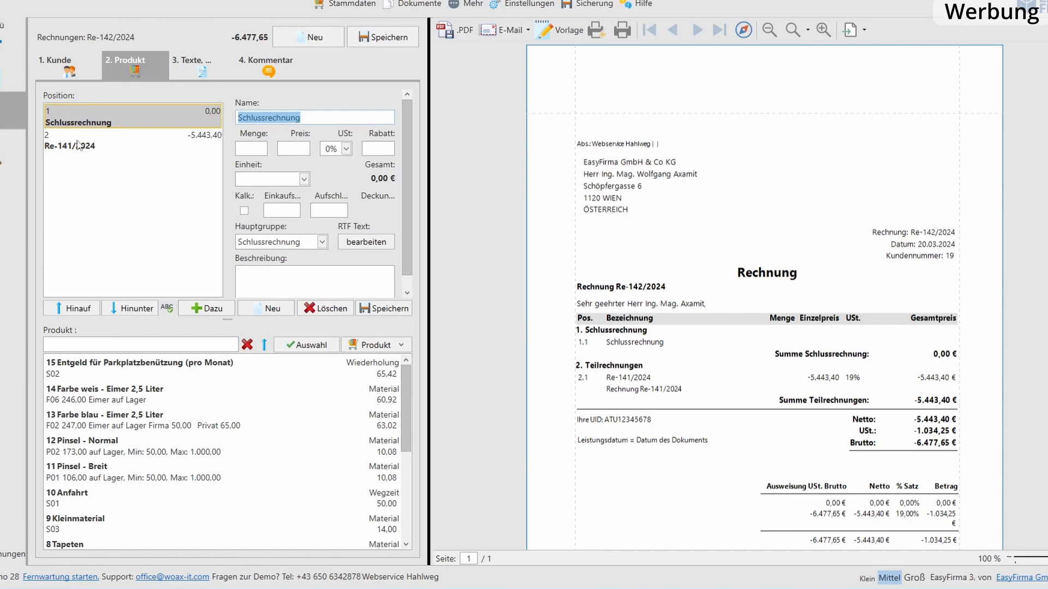
click(78, 145)
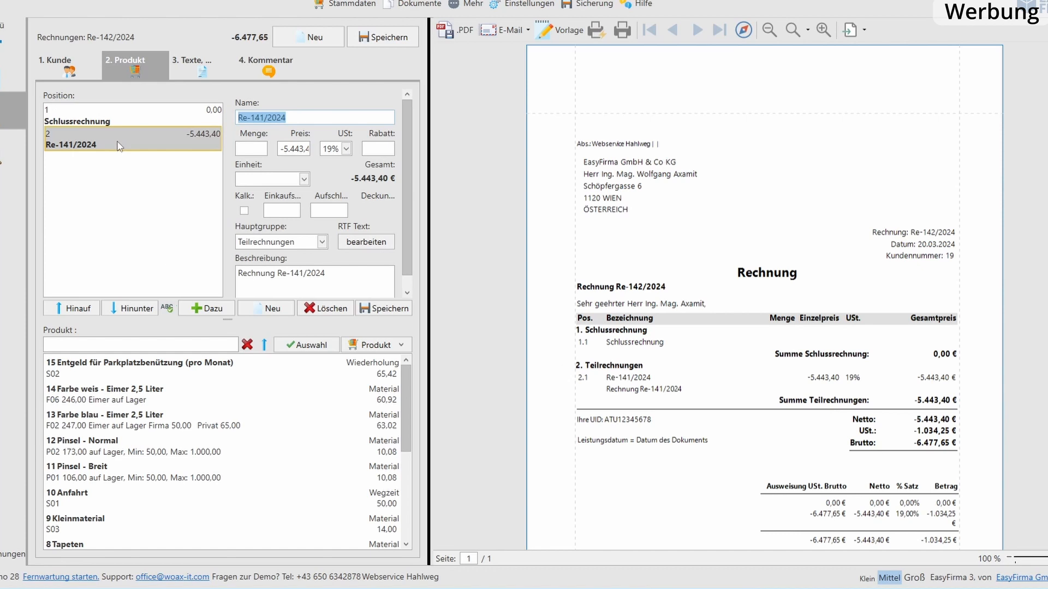
scroll(704, 368, down, 3)
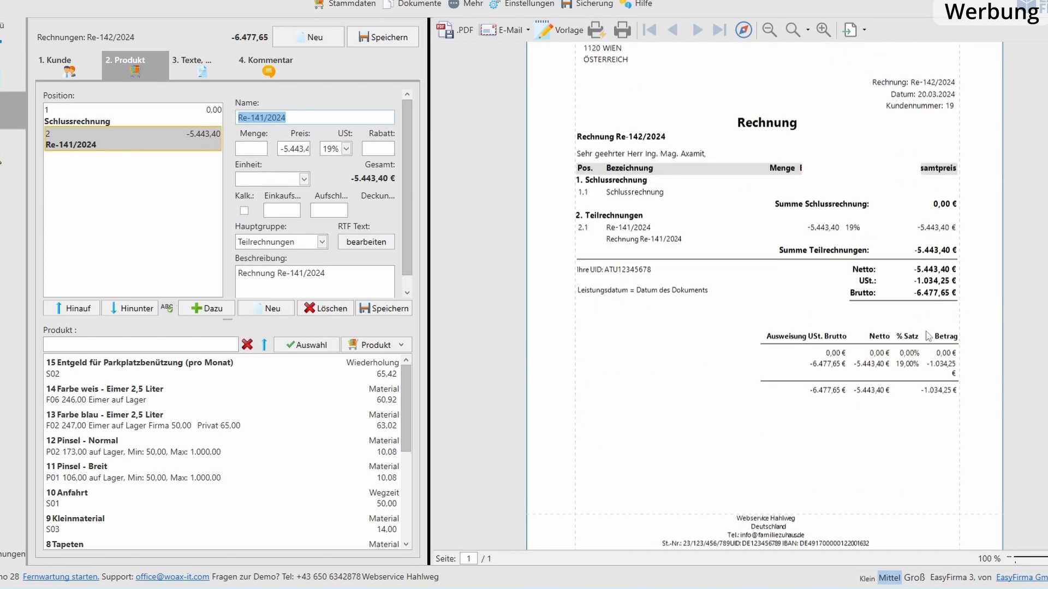
click(764, 409)
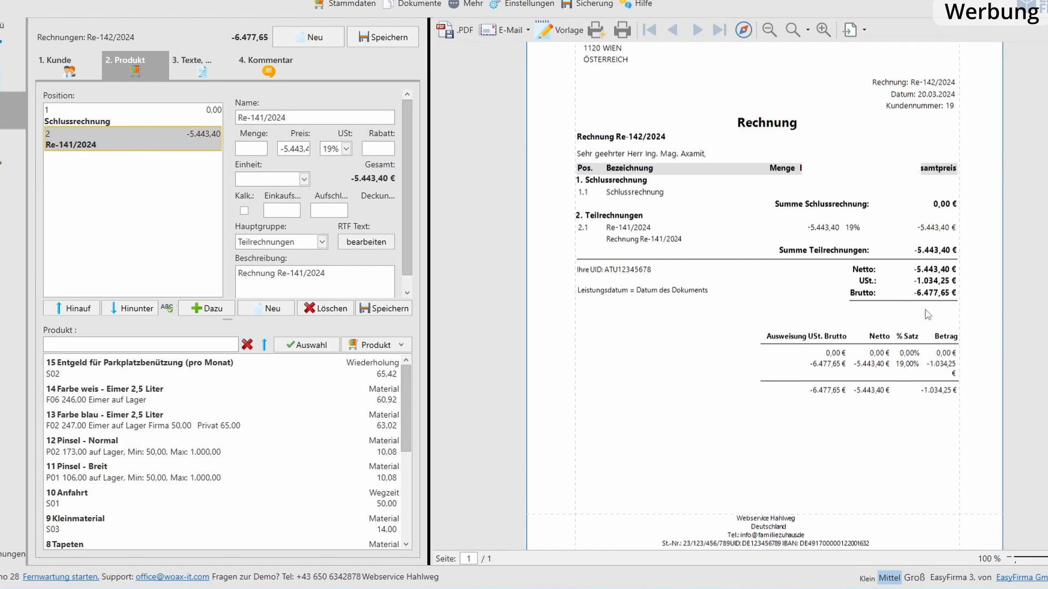
click(74, 120)
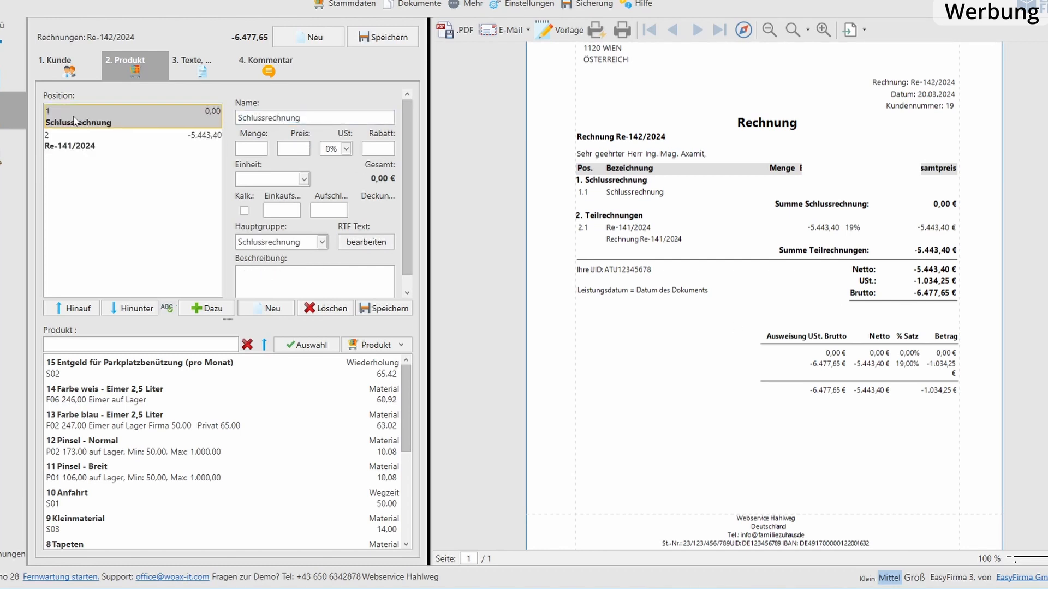
key(Escape)
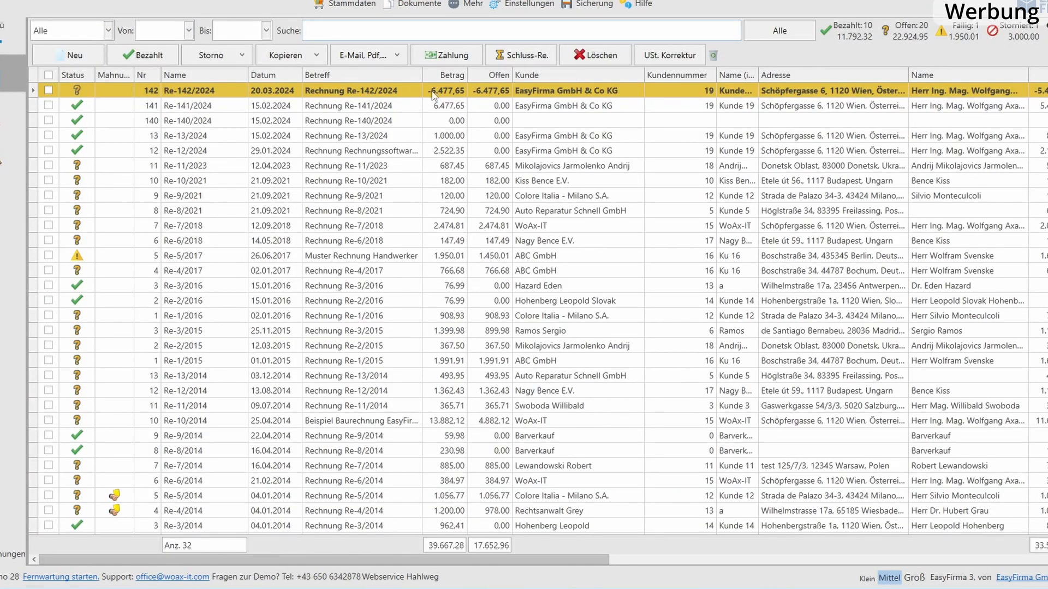
double_click(96, 96)
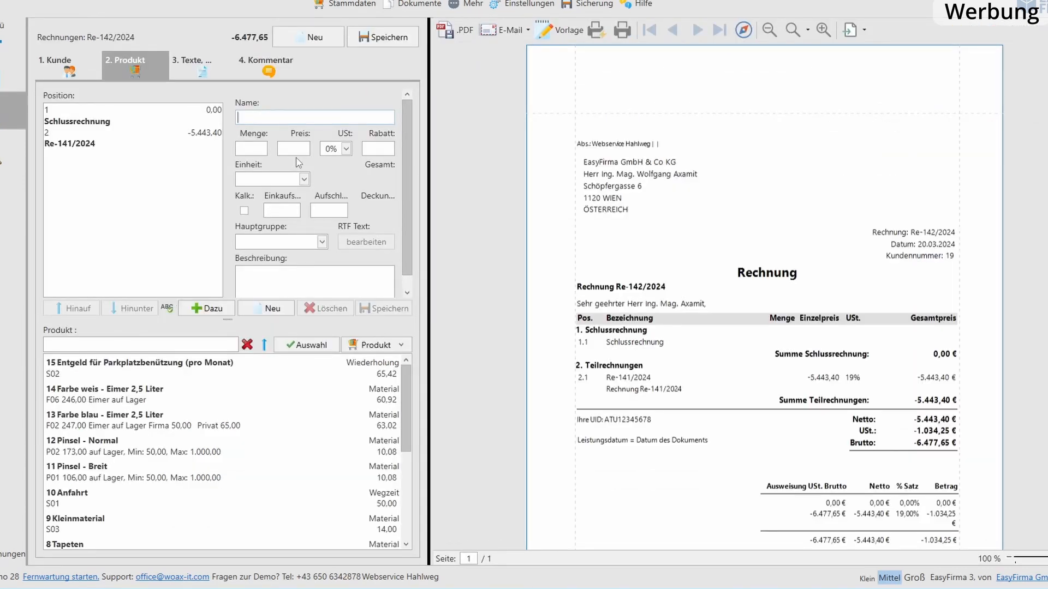
key(Escape)
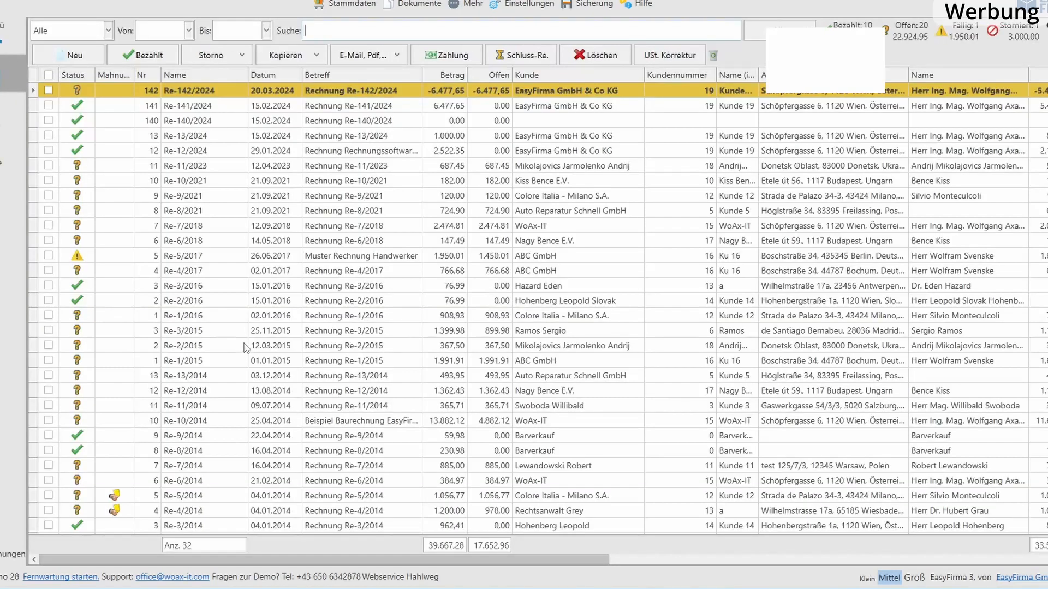
Delete the final invoice Re-142/2024 and confirm the deletion.
click(48, 90)
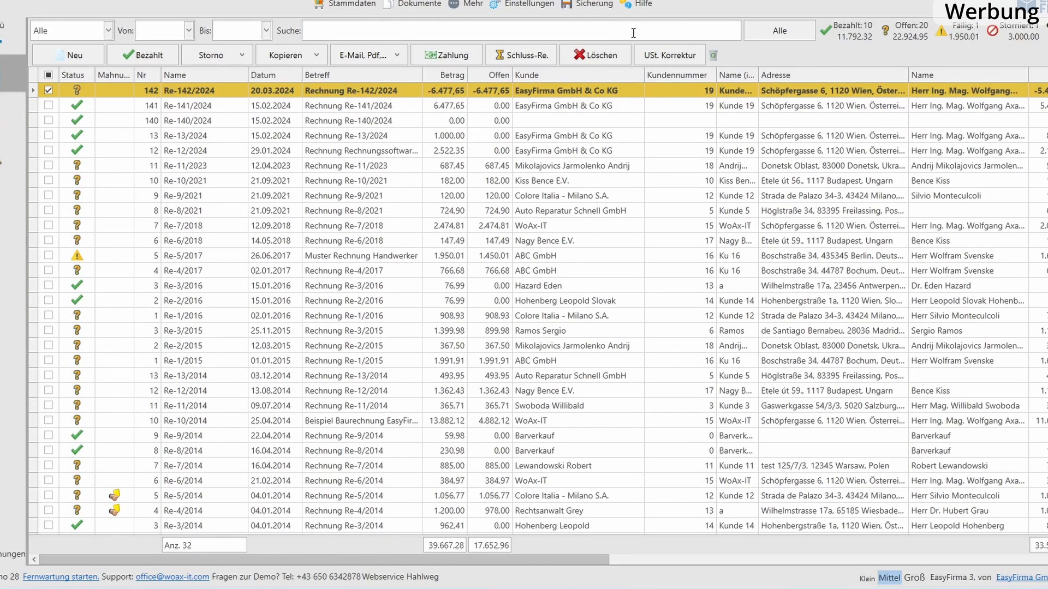
click(602, 55)
click(429, 246)
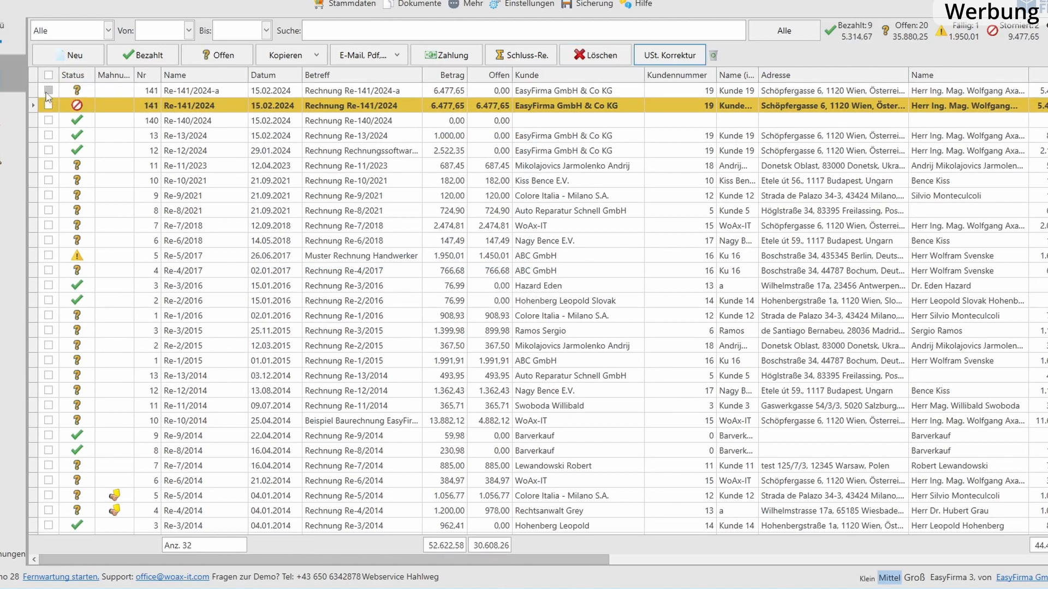
Select invoice Re-141/2024-a and look at the from and to date filters of the invoice list.
click(48, 90)
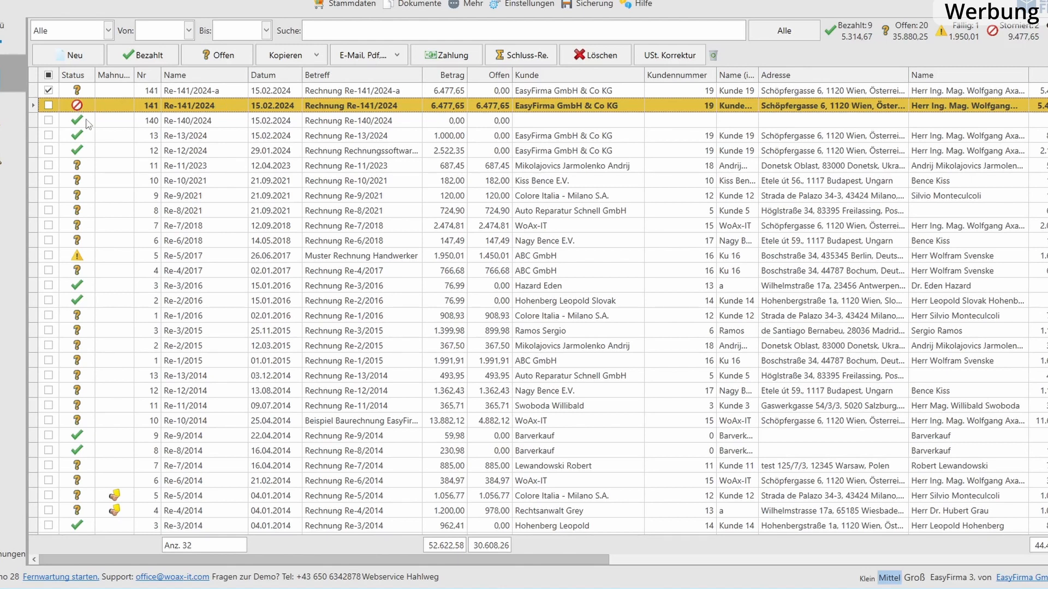
click(228, 91)
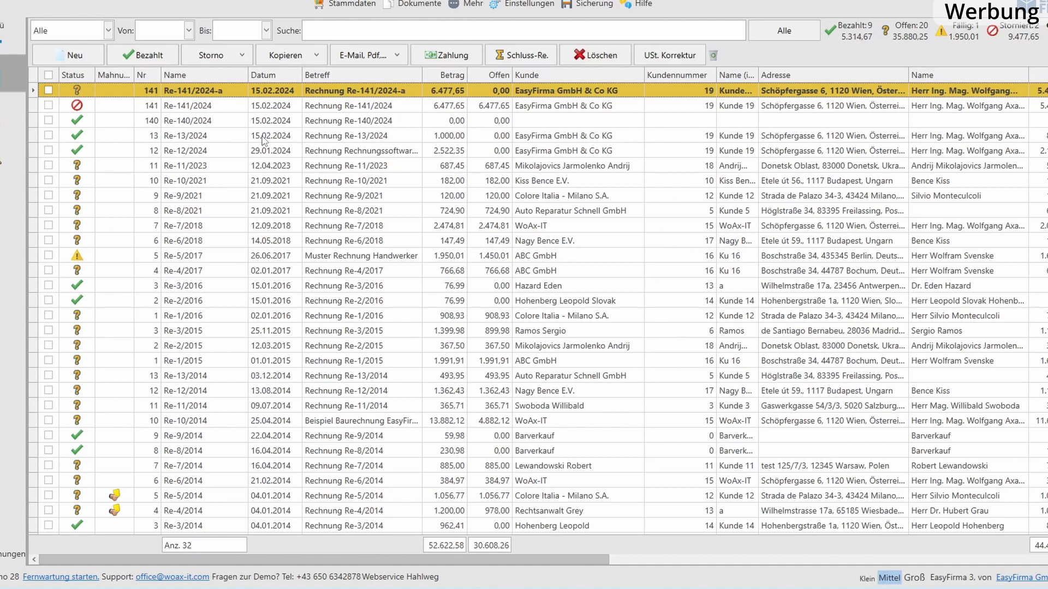
click(188, 31)
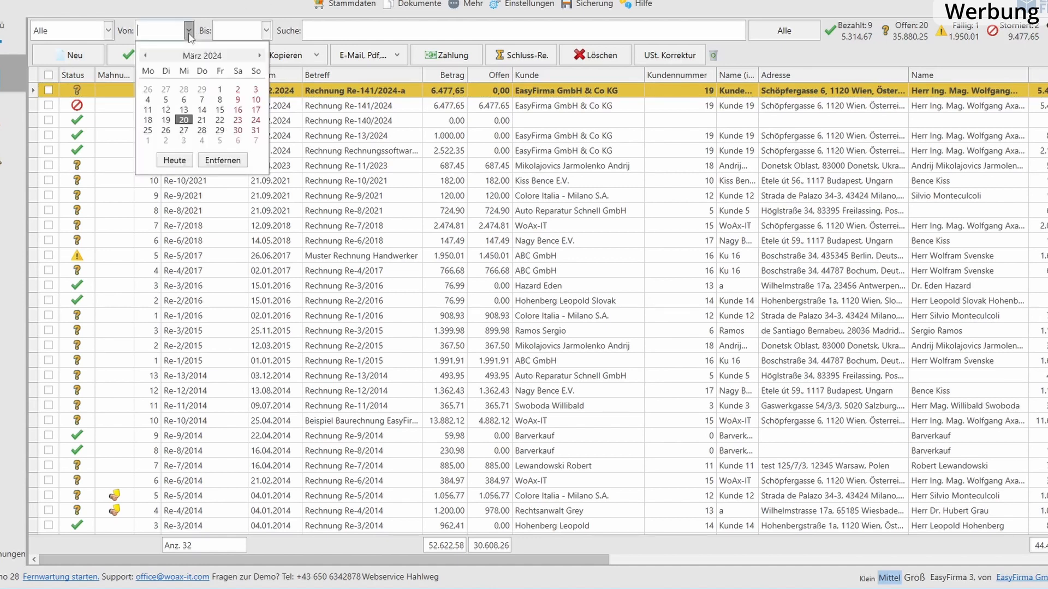
click(266, 30)
click(266, 31)
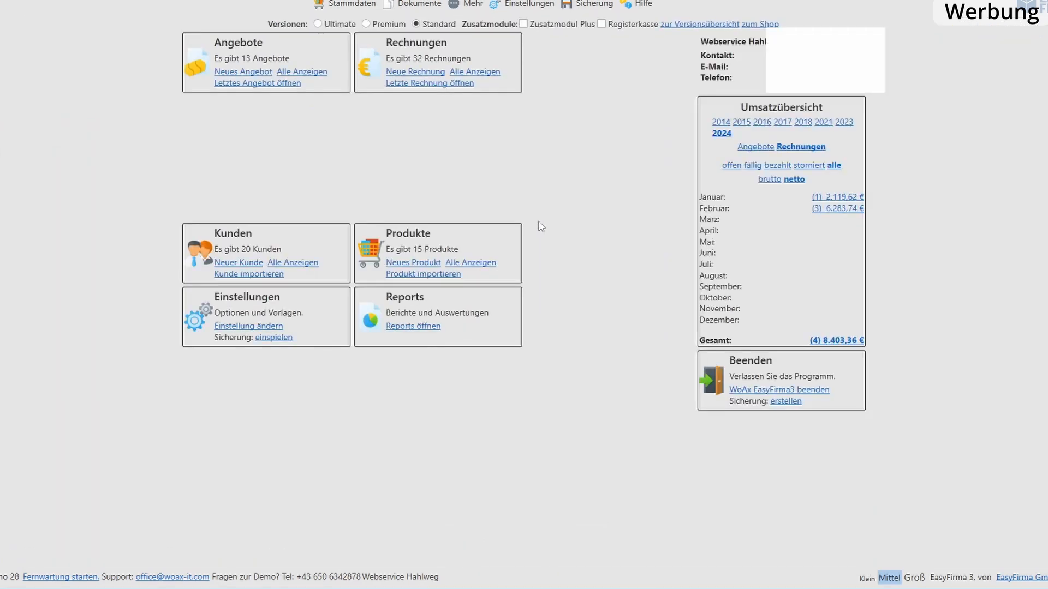
Switch the demo to the Premium version and view credit note Gu-1/2014, acknowledging the template errors.
click(390, 25)
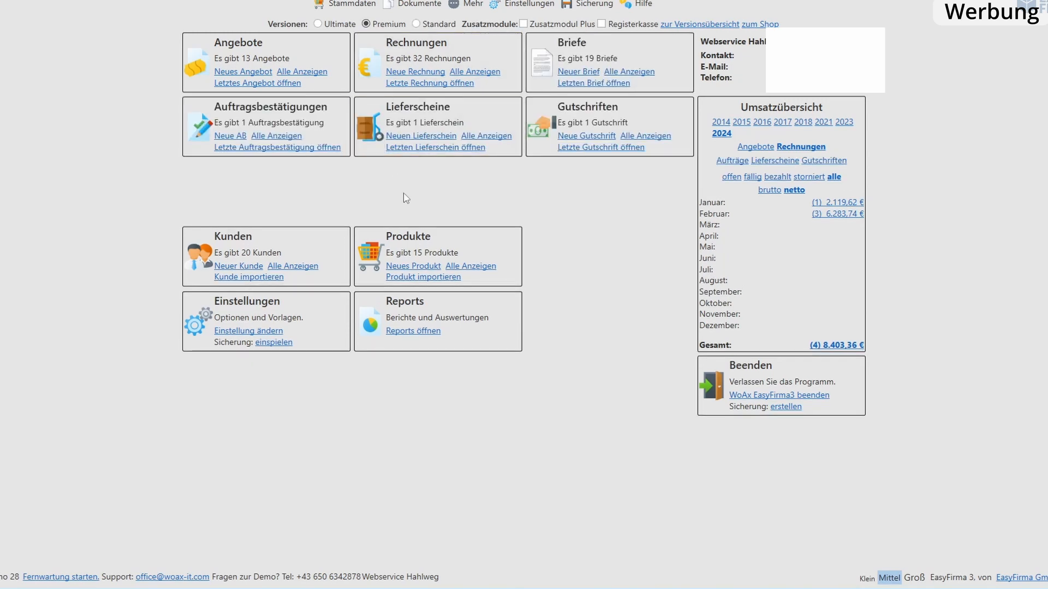
click(644, 135)
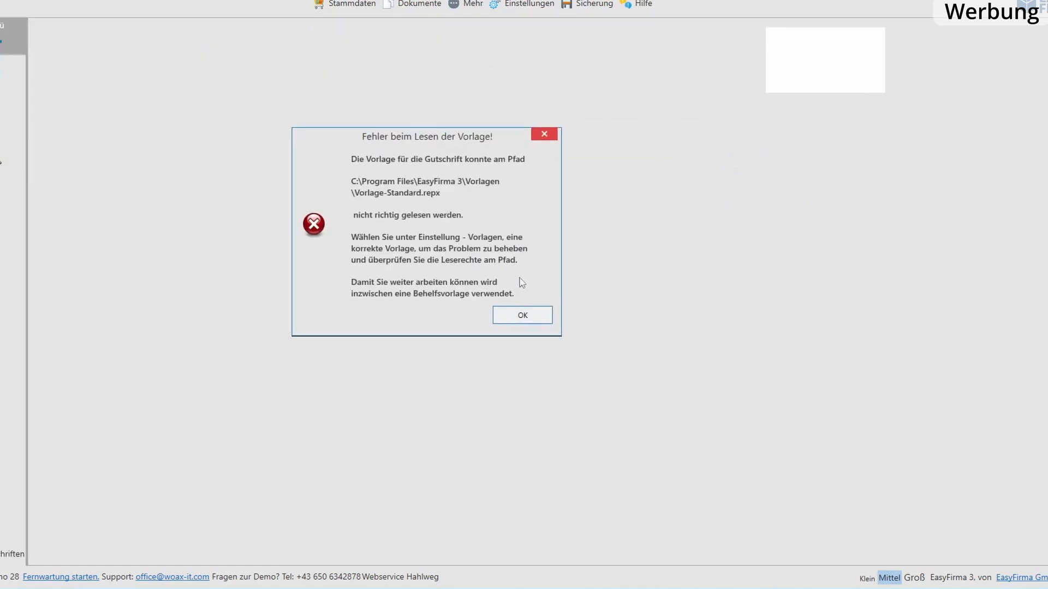
click(521, 315)
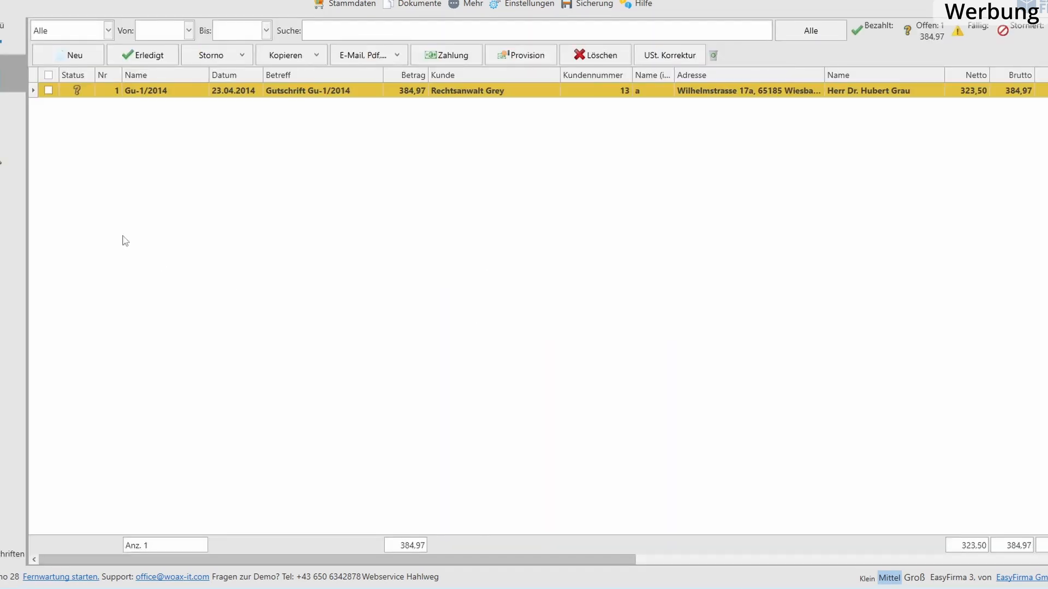
double_click(498, 91)
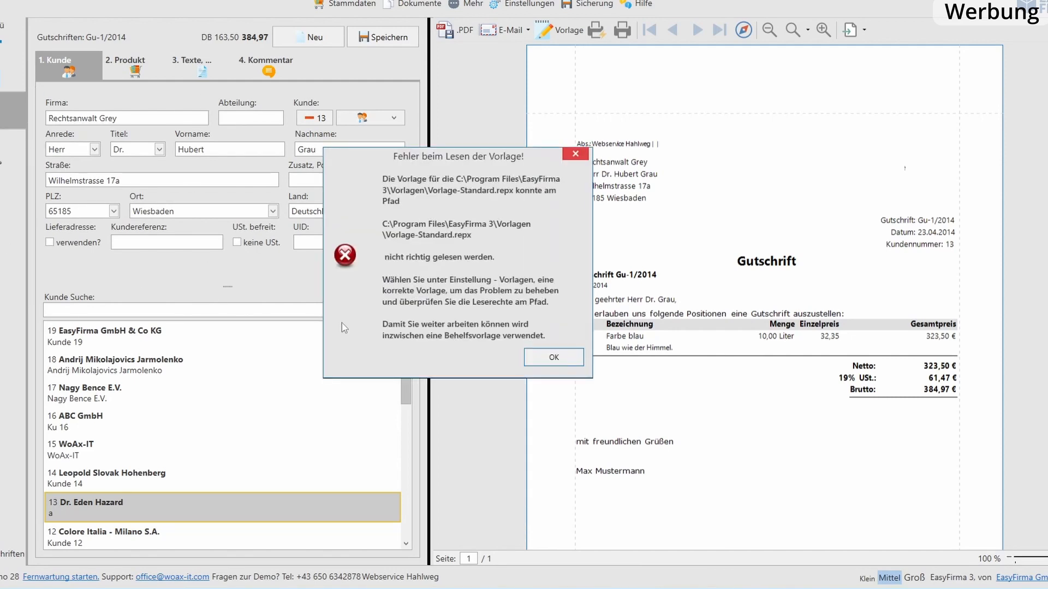
click(554, 357)
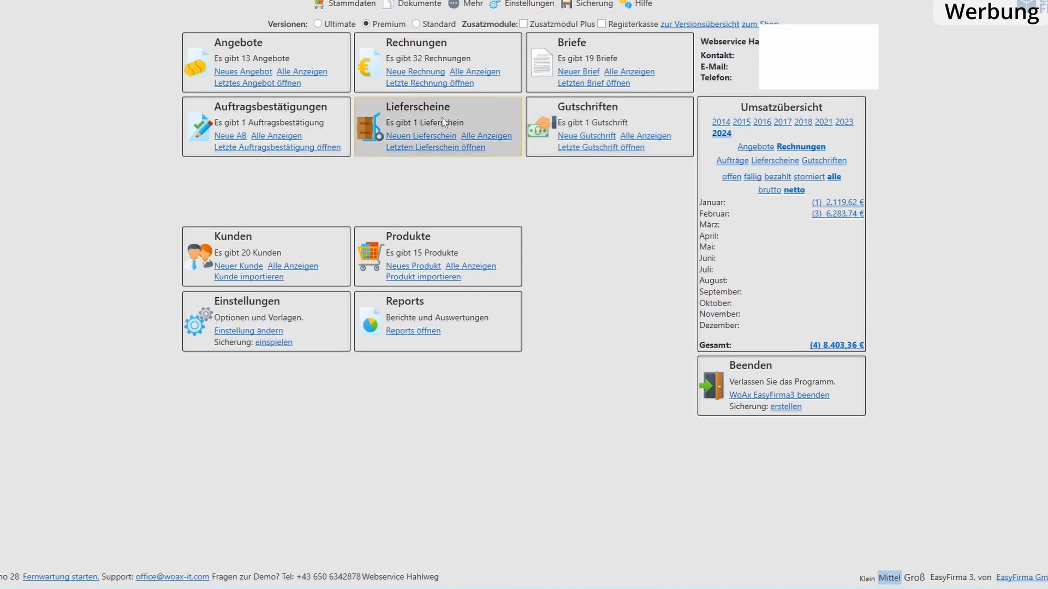
View the commission dialog for delivery note Li-1/2015 without saving, view the delivery note itself, and return to the overview.
click(479, 136)
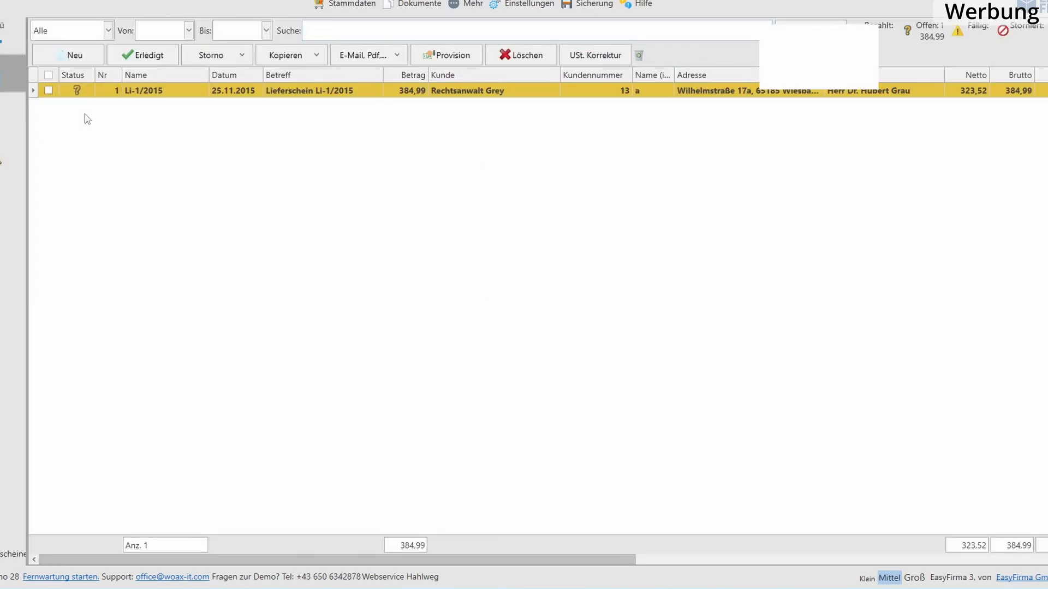
click(457, 58)
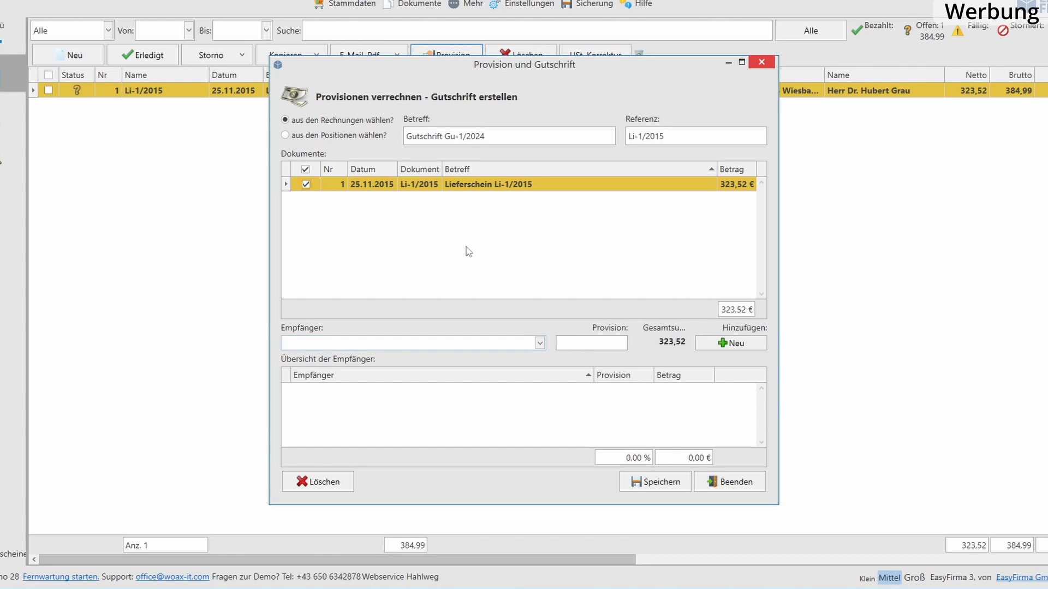
click(761, 62)
double_click(158, 91)
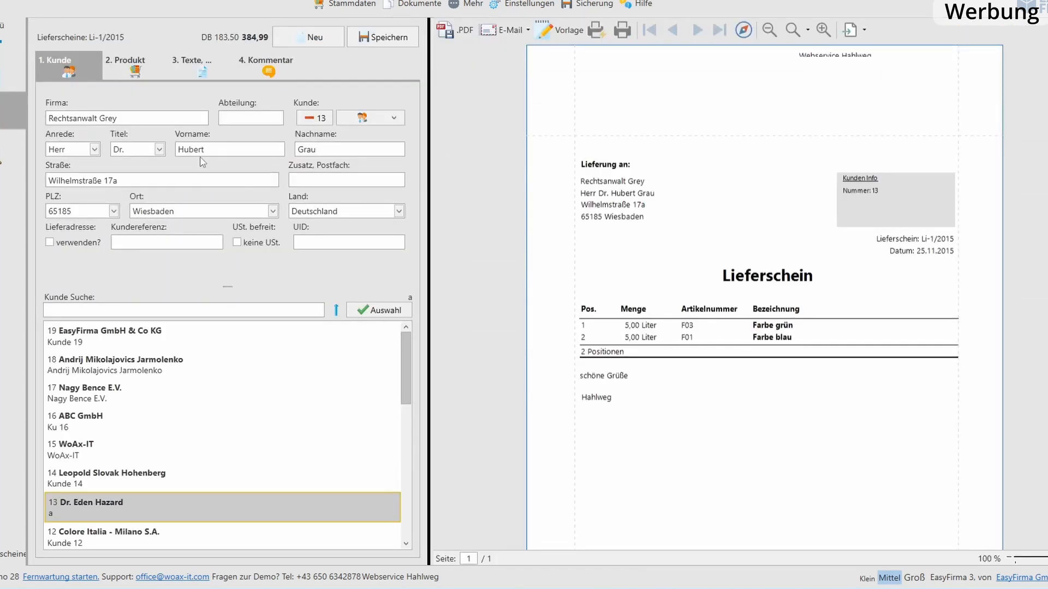
key(Escape)
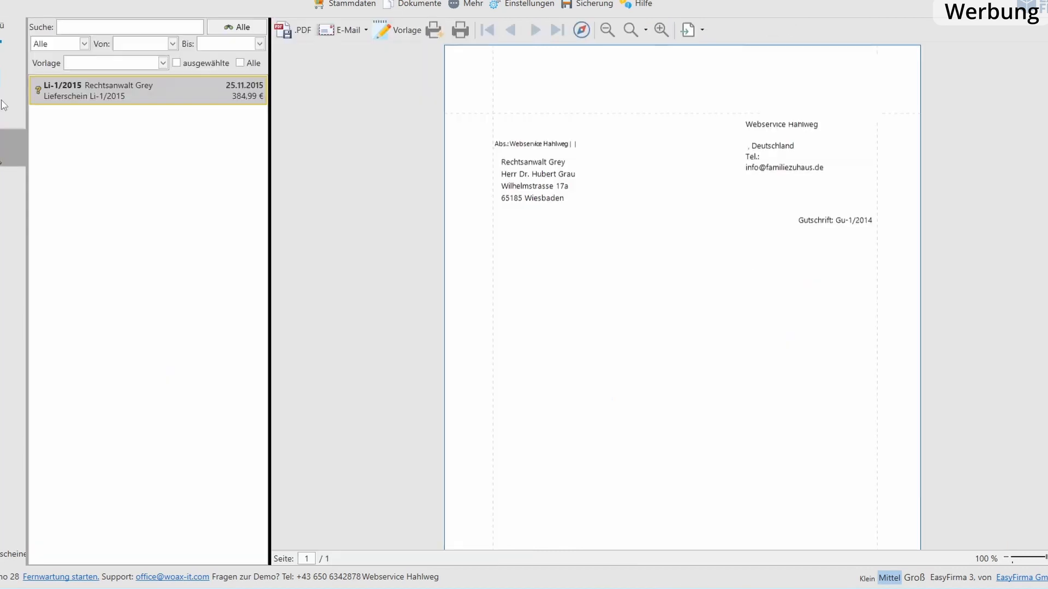
key(Escape)
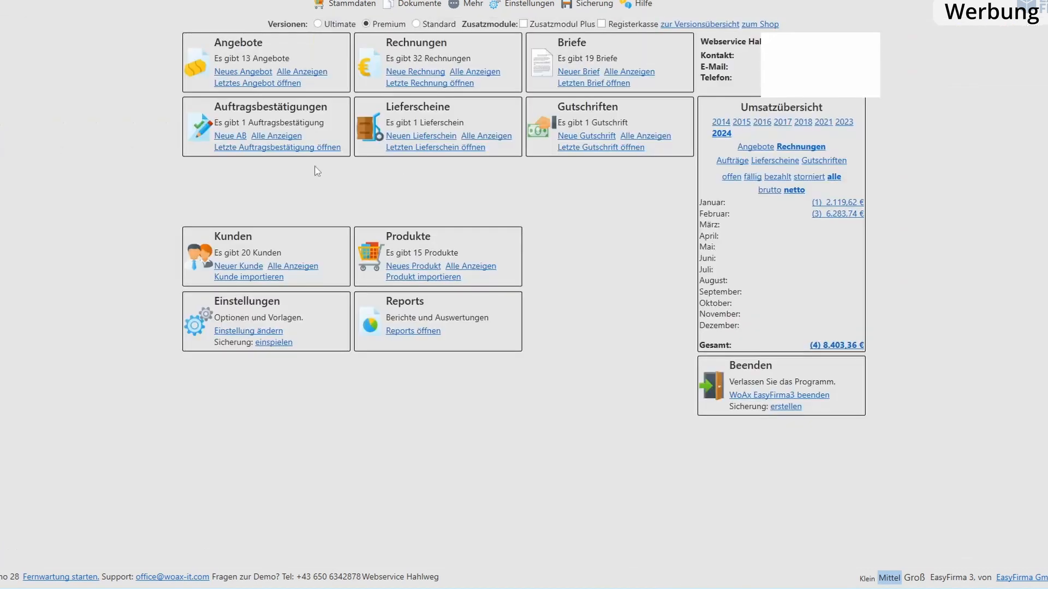
View order confirmation Af-1/2018 from the list of order confirmations and return to the overview.
click(281, 136)
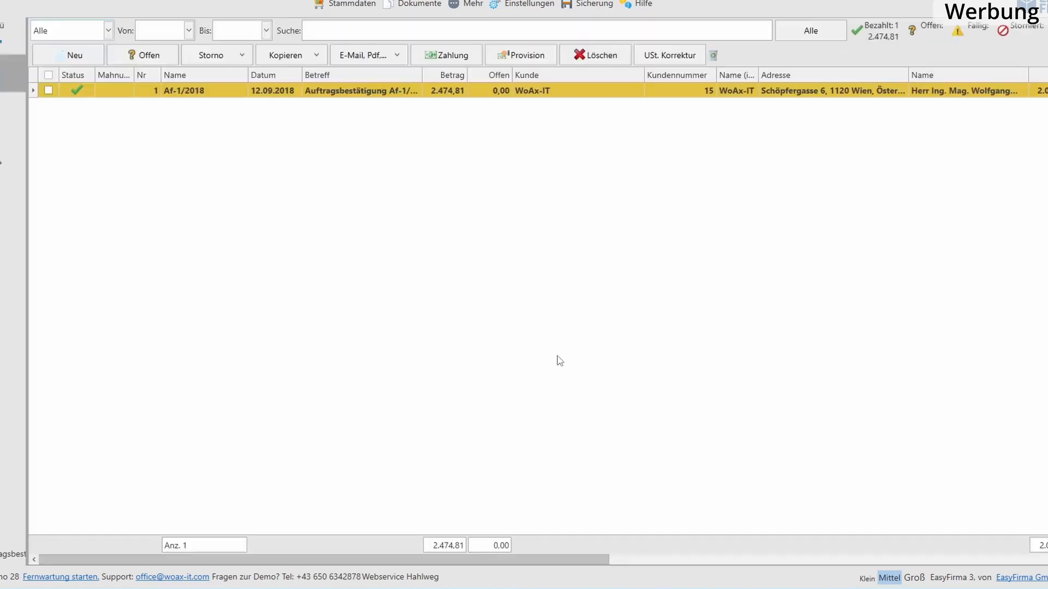
double_click(325, 91)
click(13, 73)
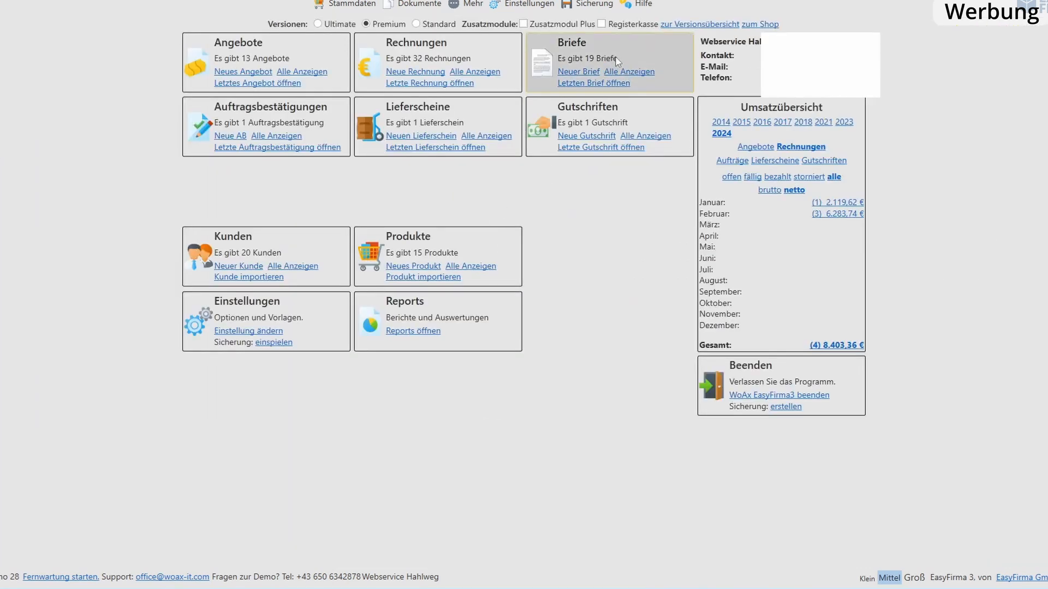
Open letter Br-1/2024, assign EasyFirma GmbH & Co KG as its customer, and look at its text settings.
click(628, 71)
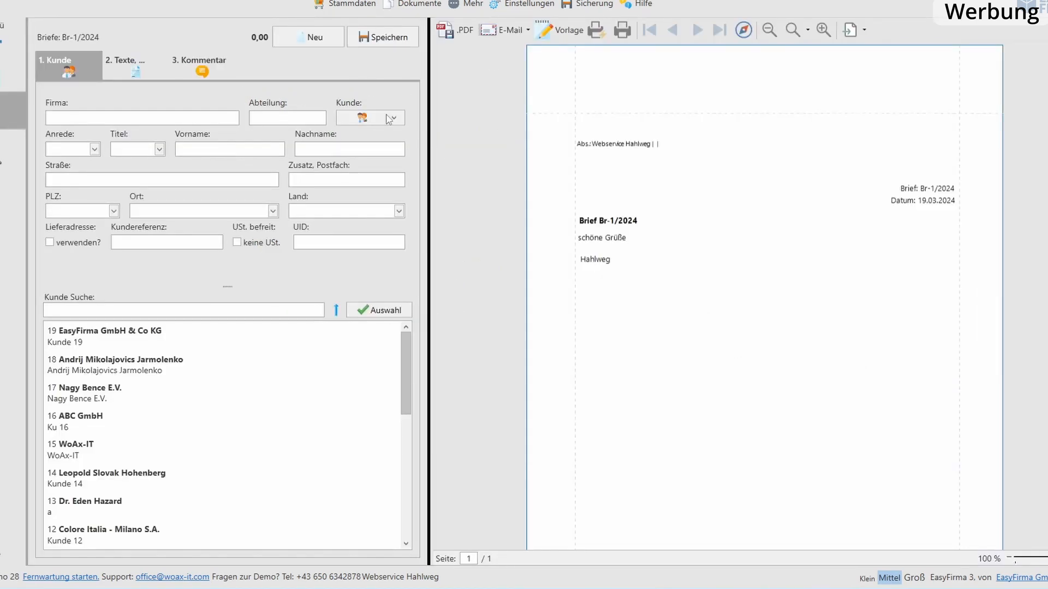
click(99, 342)
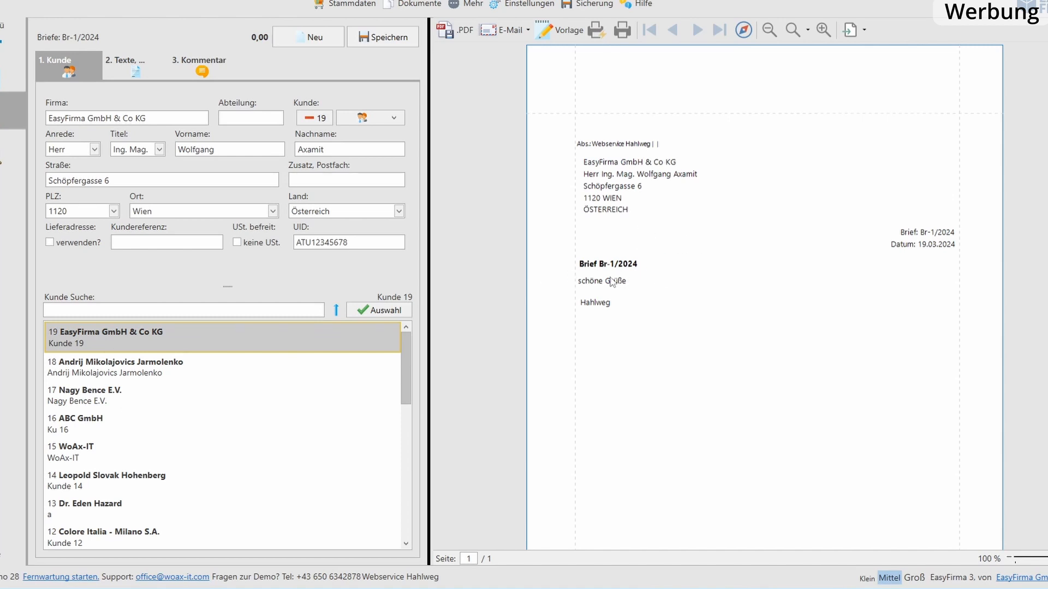
click(118, 66)
click(67, 71)
Replace the letter's customer with the one listed directly below EasyFirma GmbH & Co KG, confirming the overwrite.
click(135, 379)
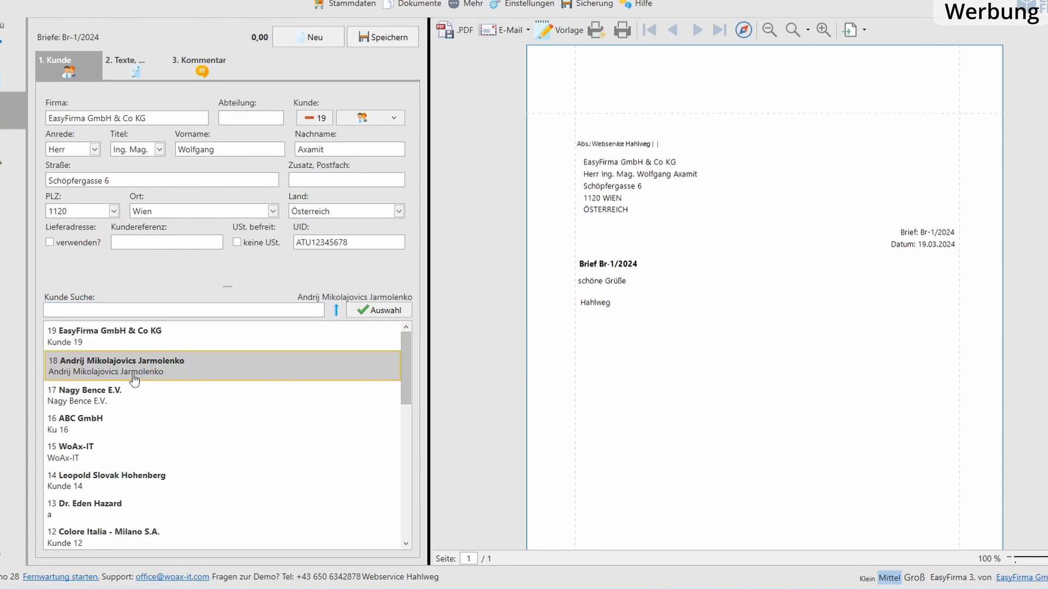
double_click(133, 374)
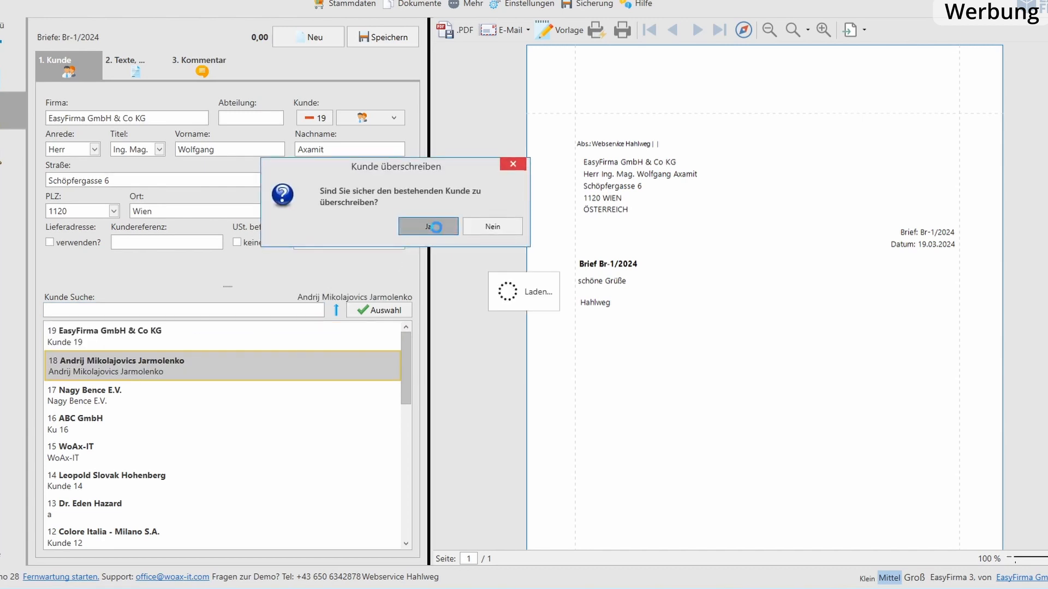
click(430, 229)
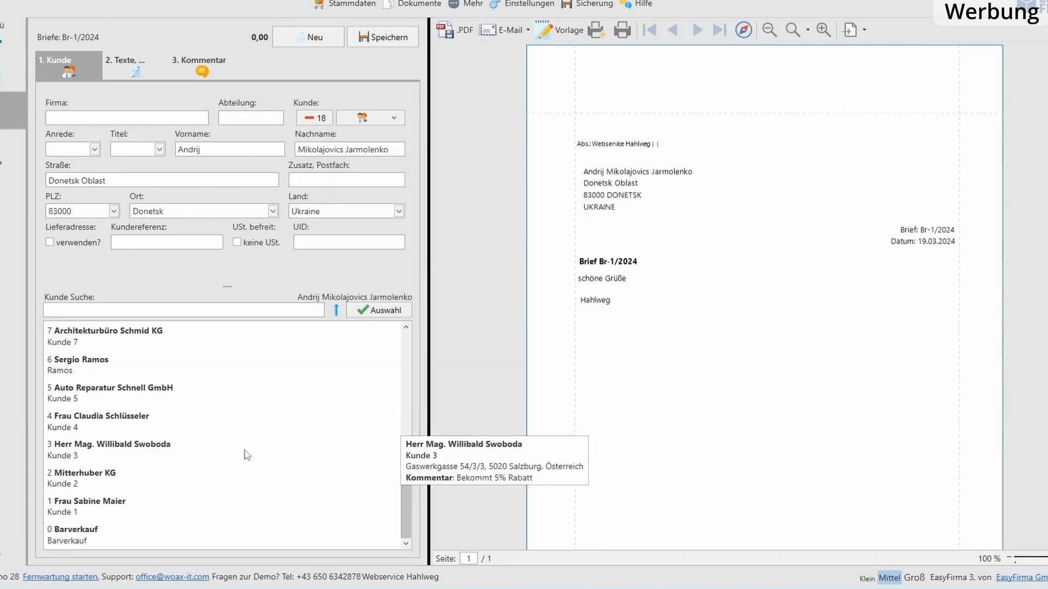
scroll(147, 391, up, 4)
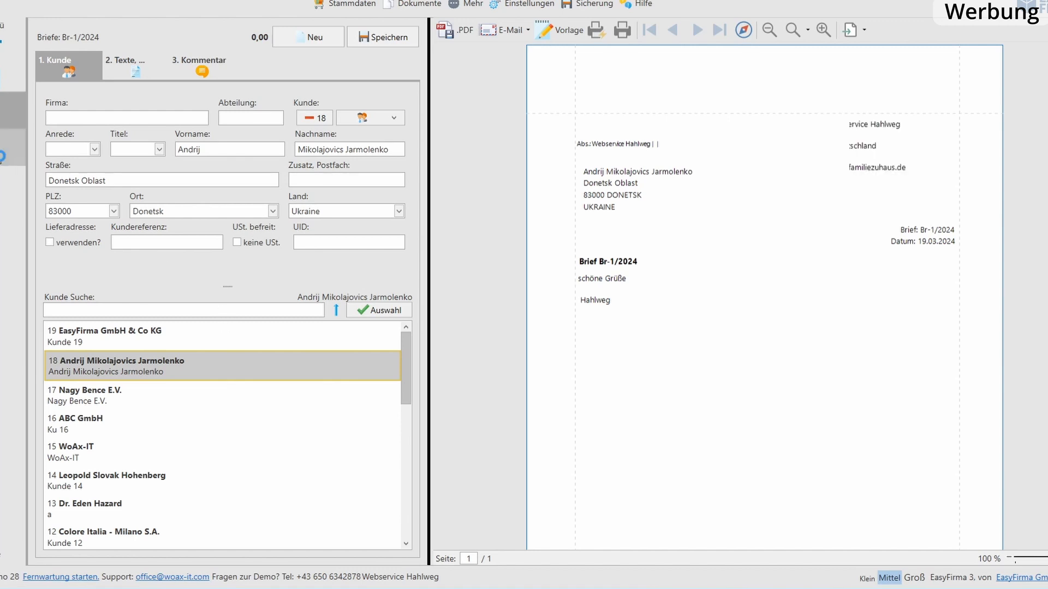
Return from the letter to the start overview and switch the demo to the Ultimate version.
click(3, 160)
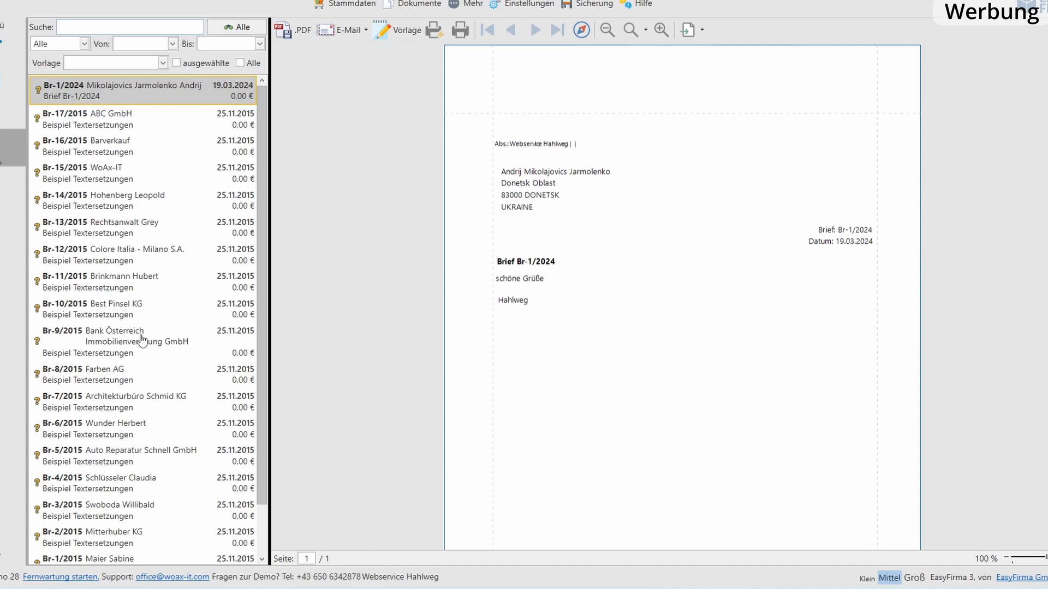
click(2, 74)
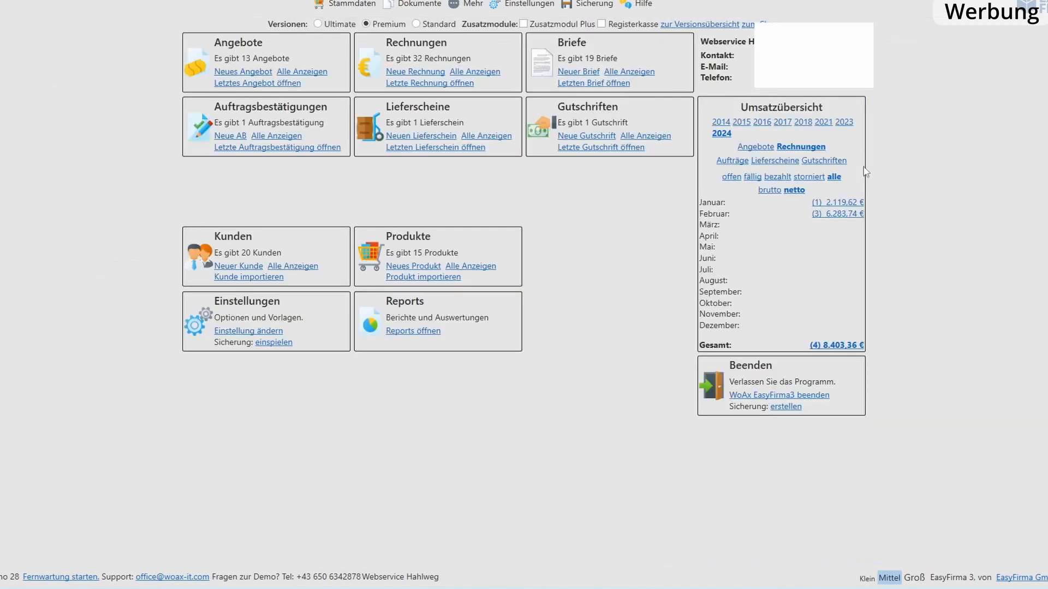
click(317, 24)
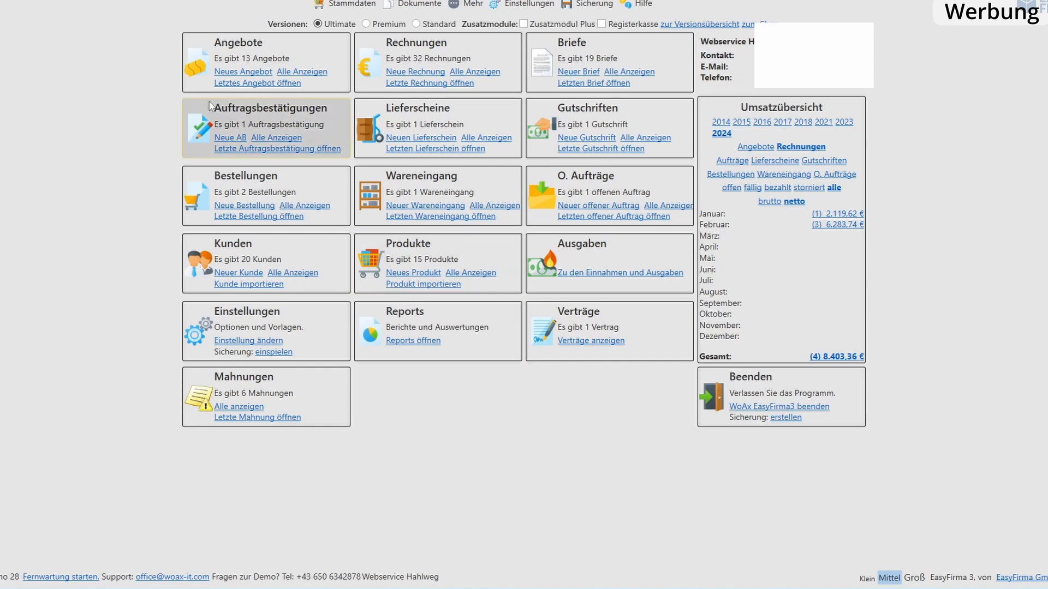
View purchase order Be-1/2015 from the list of orders and return to the overview.
click(297, 205)
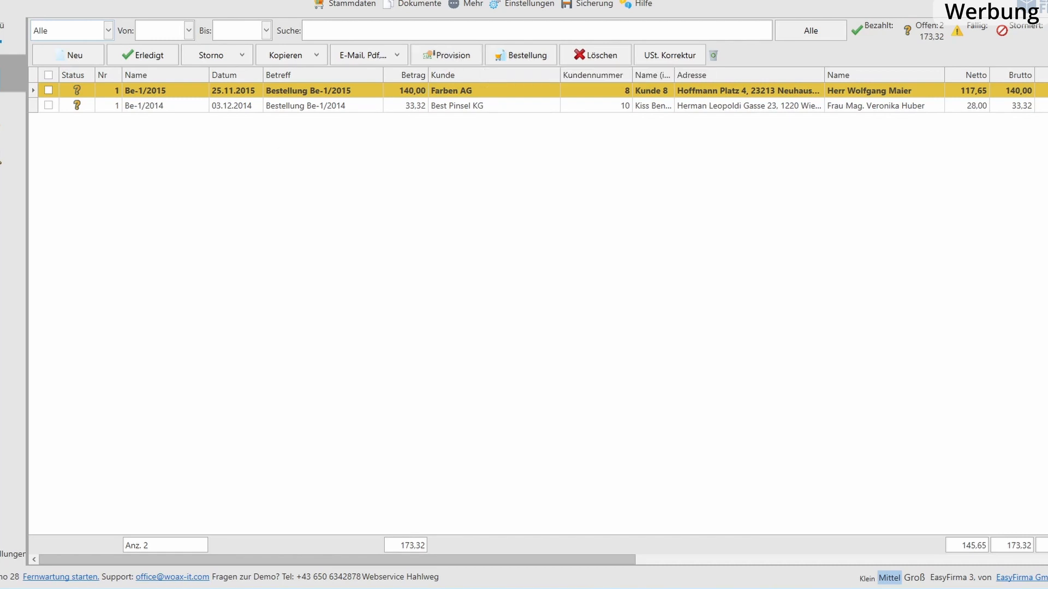
double_click(148, 92)
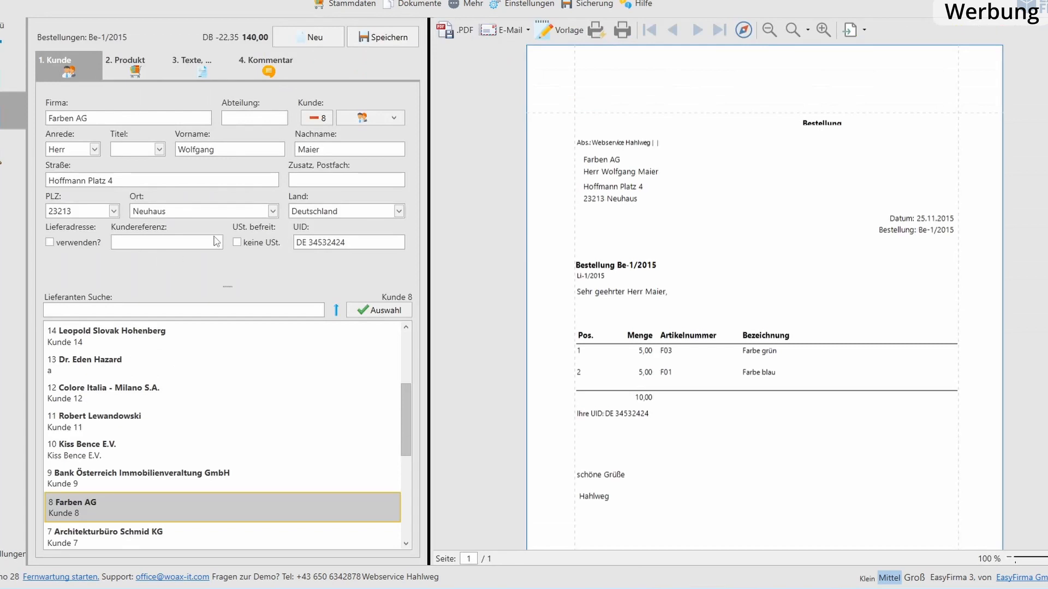
click(13, 147)
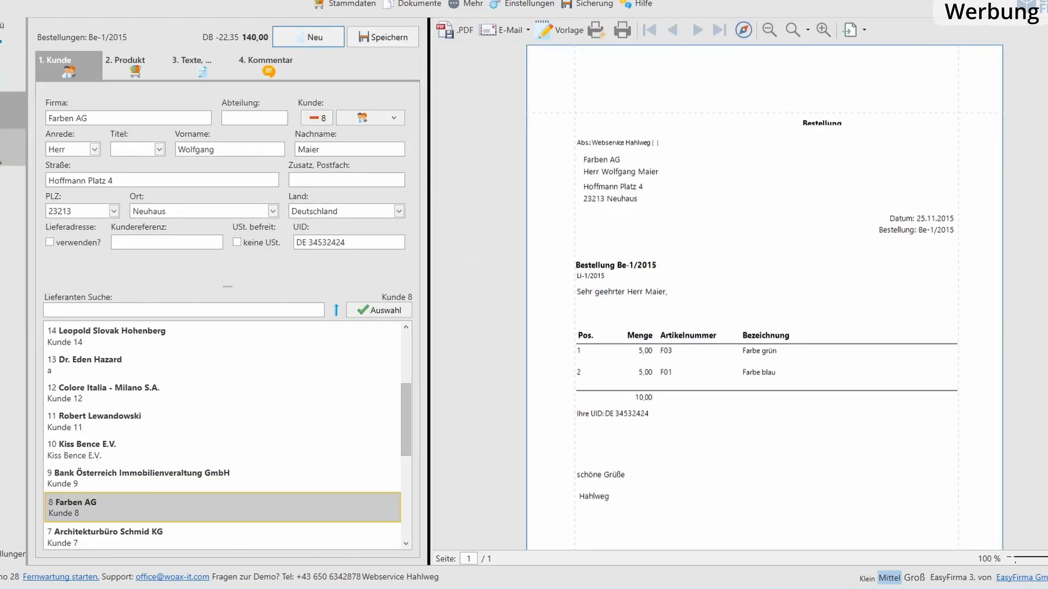
click(14, 109)
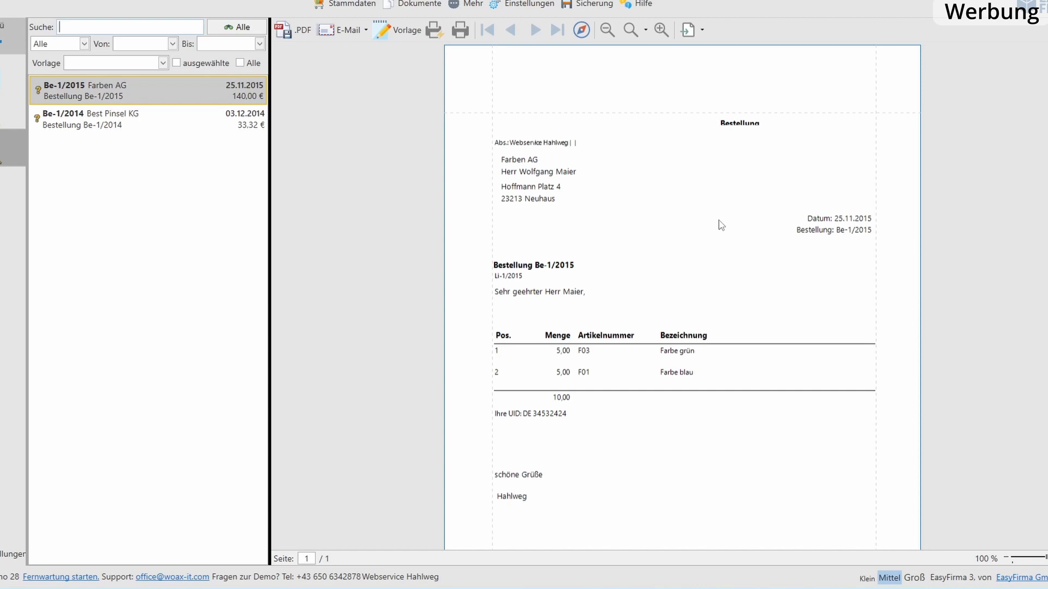
key(Escape)
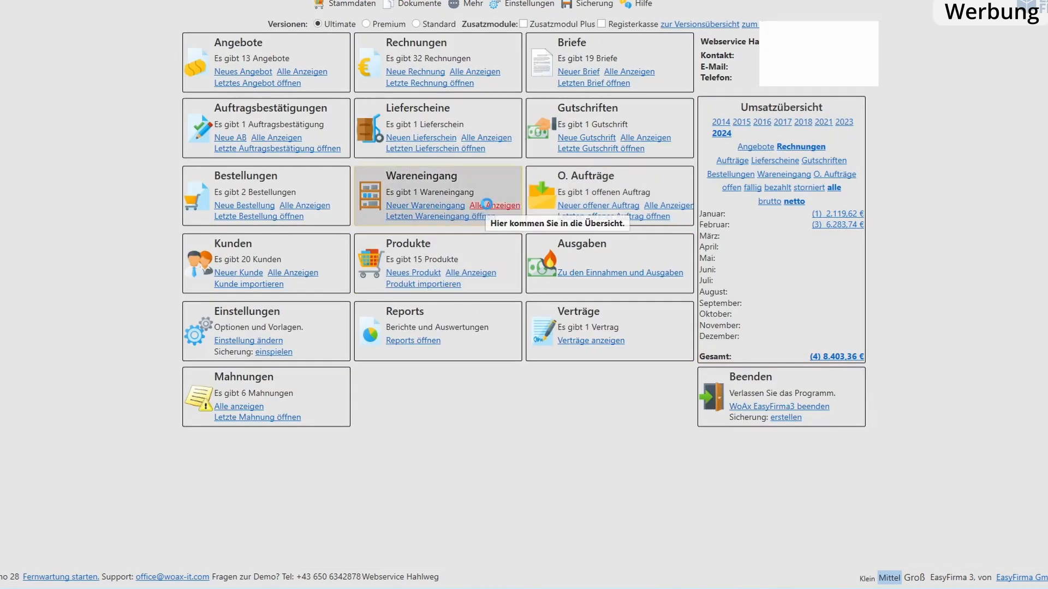
Open goods receipt Wa-1/2024 and assign the supplier listed two rows above Bank Österreich Immobilienveraltung GmbH.
click(485, 210)
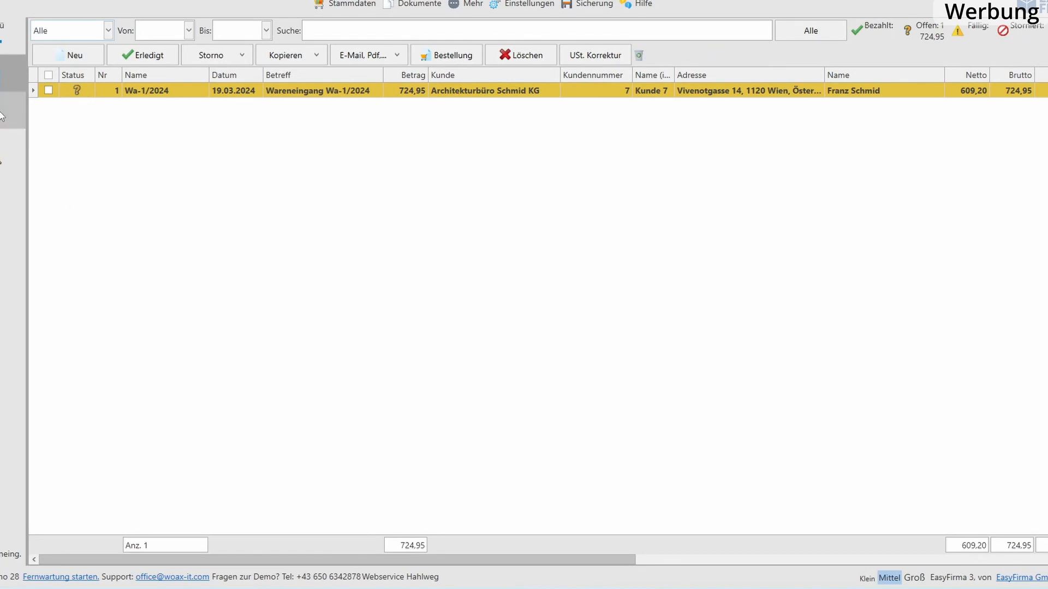
double_click(192, 92)
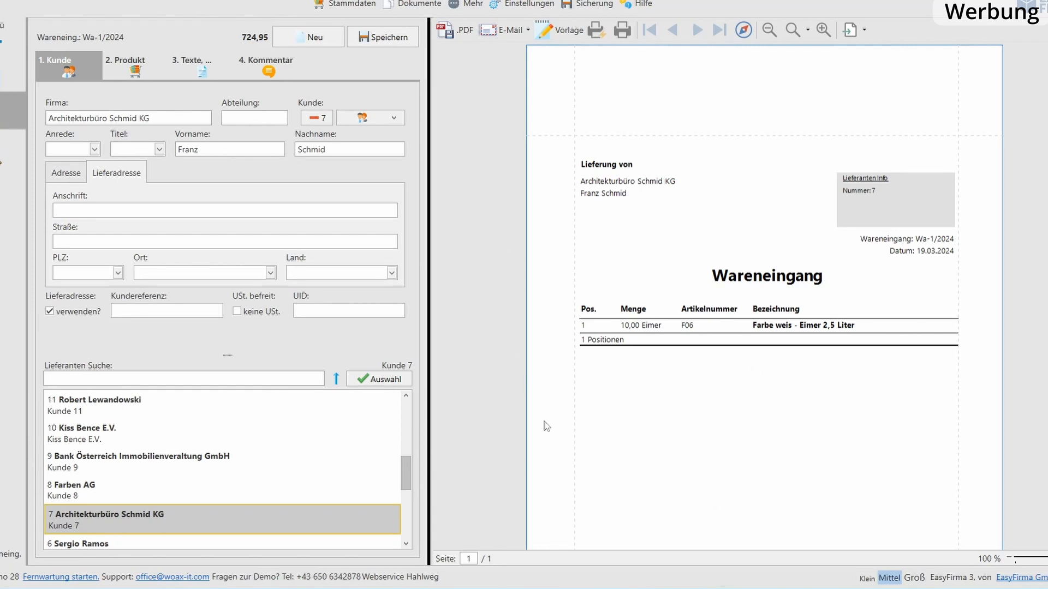
double_click(118, 411)
click(496, 285)
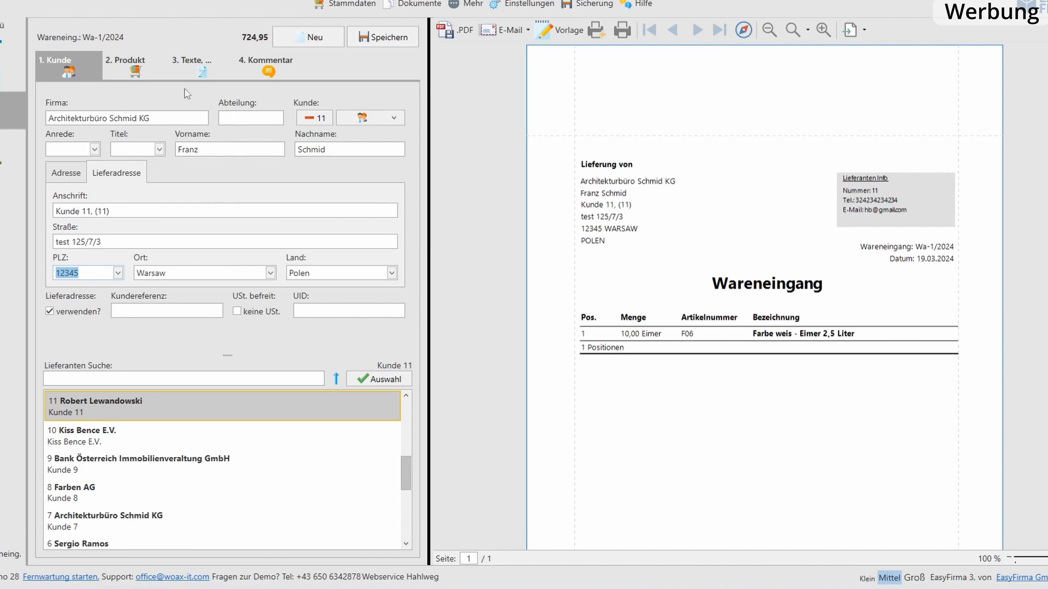
Set the quantity of the goods receipt position Farbe weis - Eimer 2,5 Liter to 15.
click(131, 65)
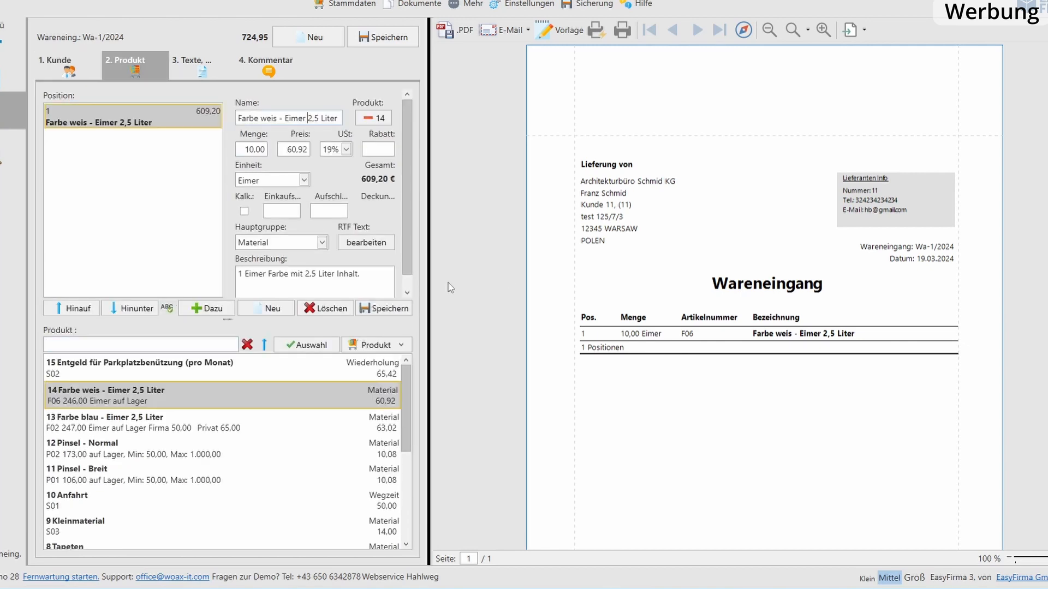
click(255, 150)
key(BackSpace)
text(5)
key(Return)
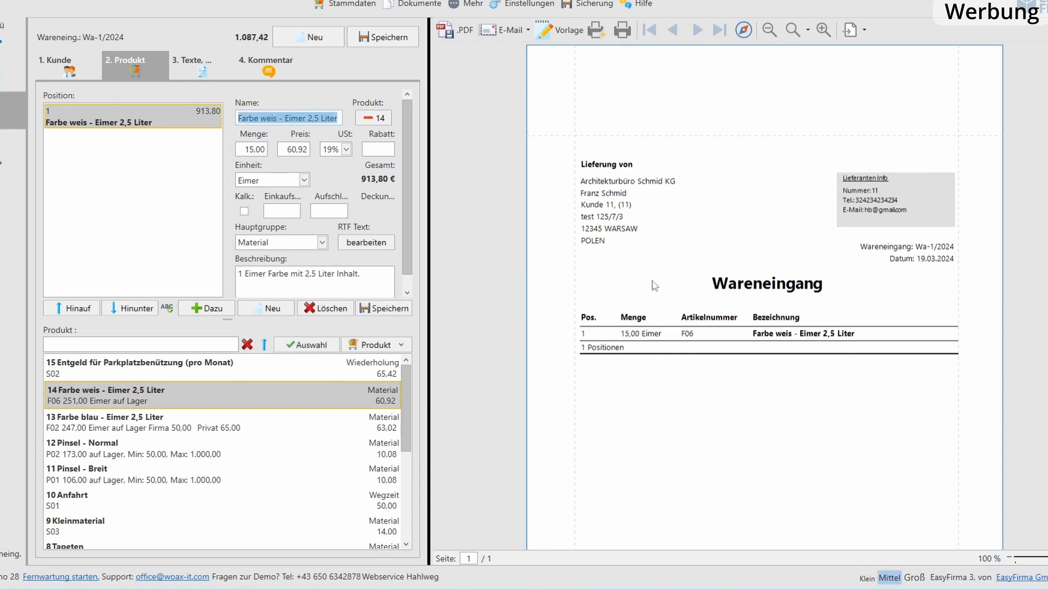
Add Farbe blau - Eimer 2,5 Liter and Pinsel - Normal as further positions on the goods receipt.
click(100, 427)
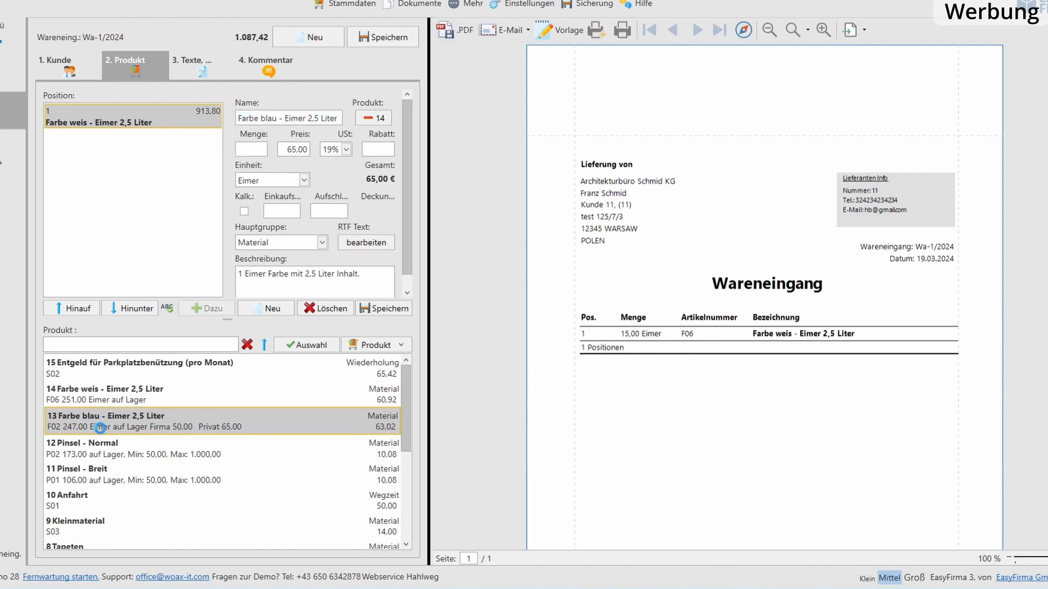
double_click(100, 427)
click(94, 459)
click(195, 310)
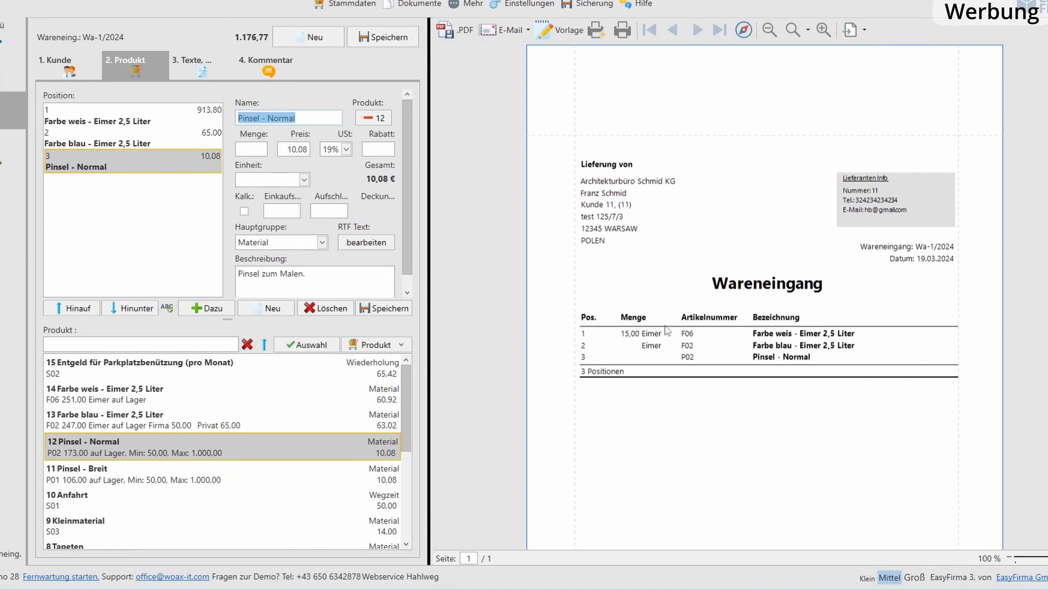
Delete all positions from goods receipt Wa-1/2024.
click(318, 309)
click(332, 307)
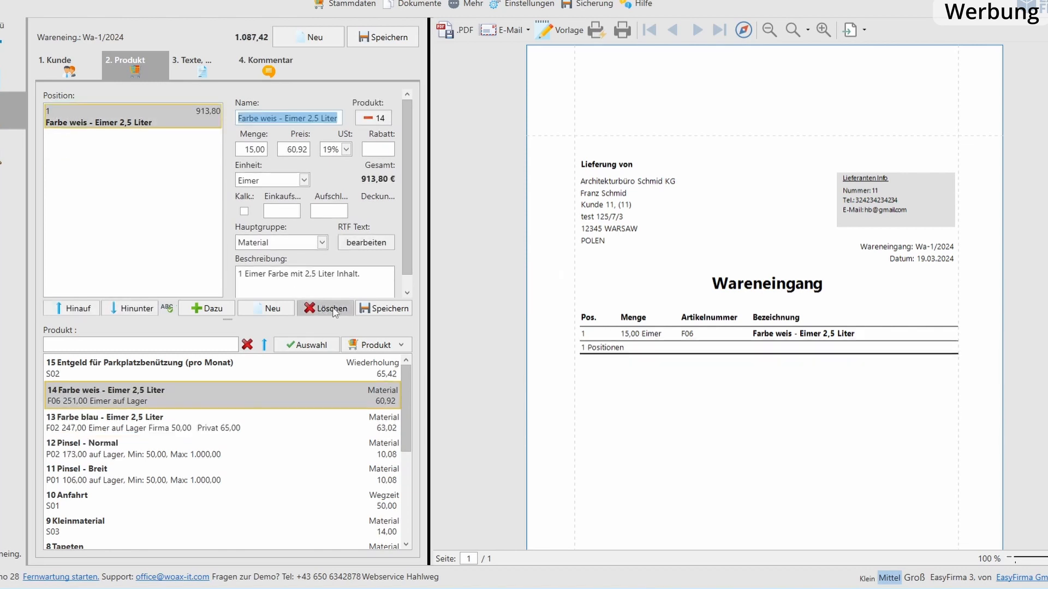
Look through the goods receipt's text, comment, customer and product sections, and return to the overview.
click(191, 64)
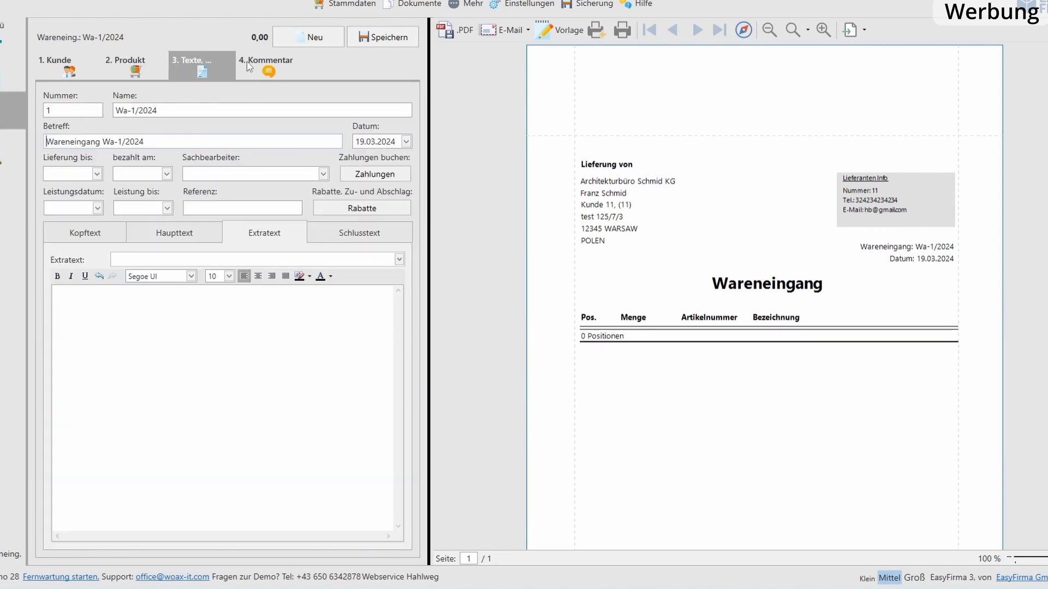
click(247, 61)
click(58, 63)
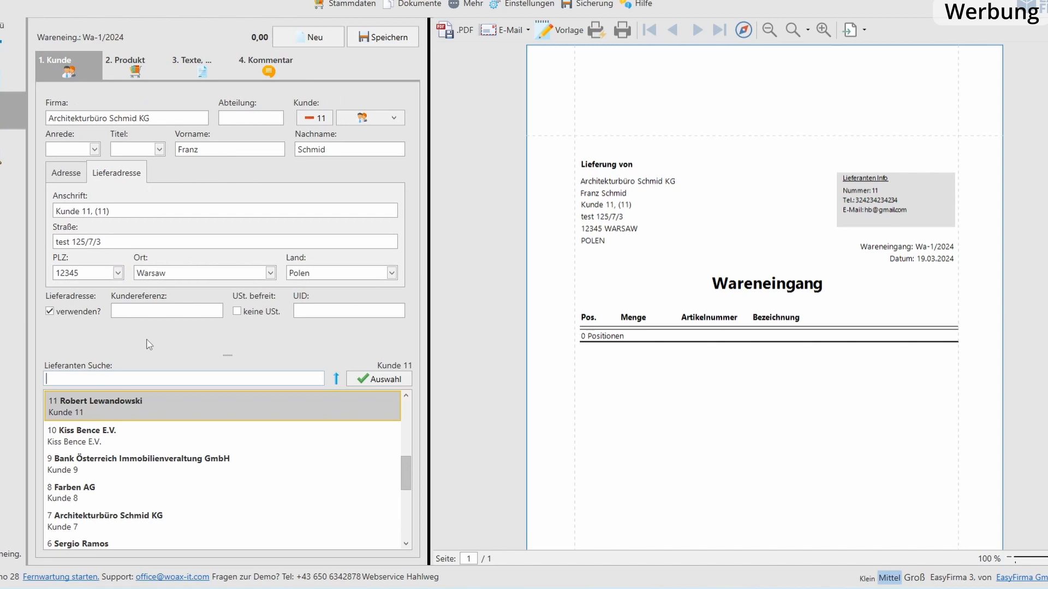
click(133, 67)
click(191, 64)
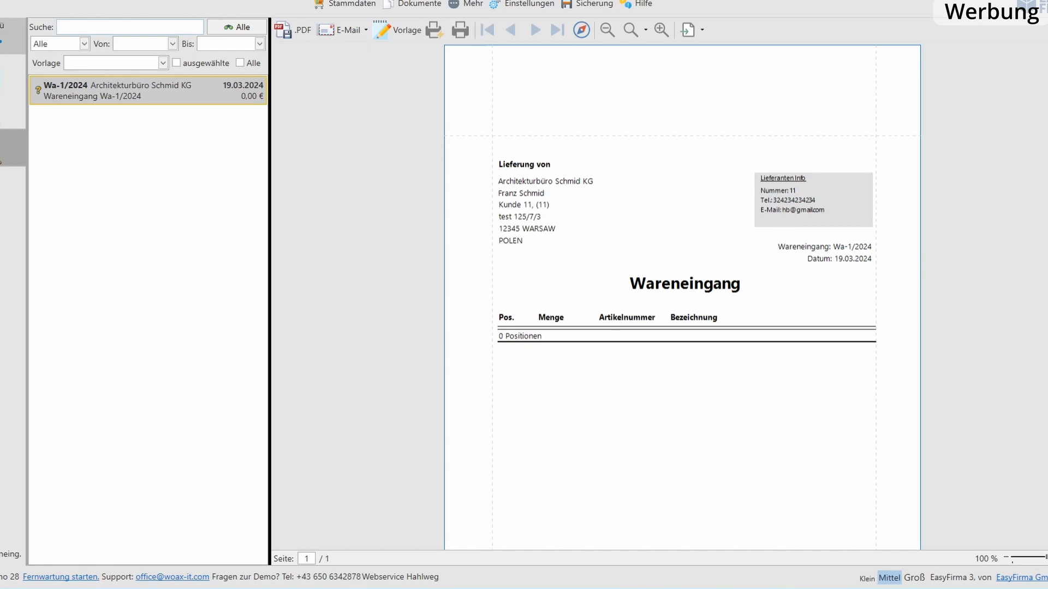
click(12, 33)
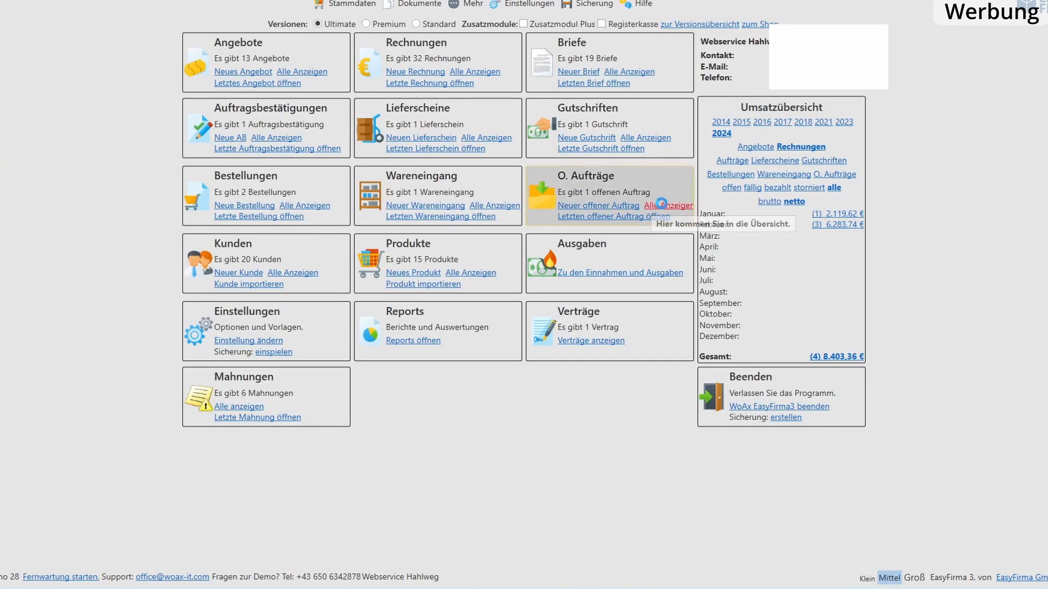
View open order oA-1/2024 from the list of open orders, including its document preview.
click(657, 202)
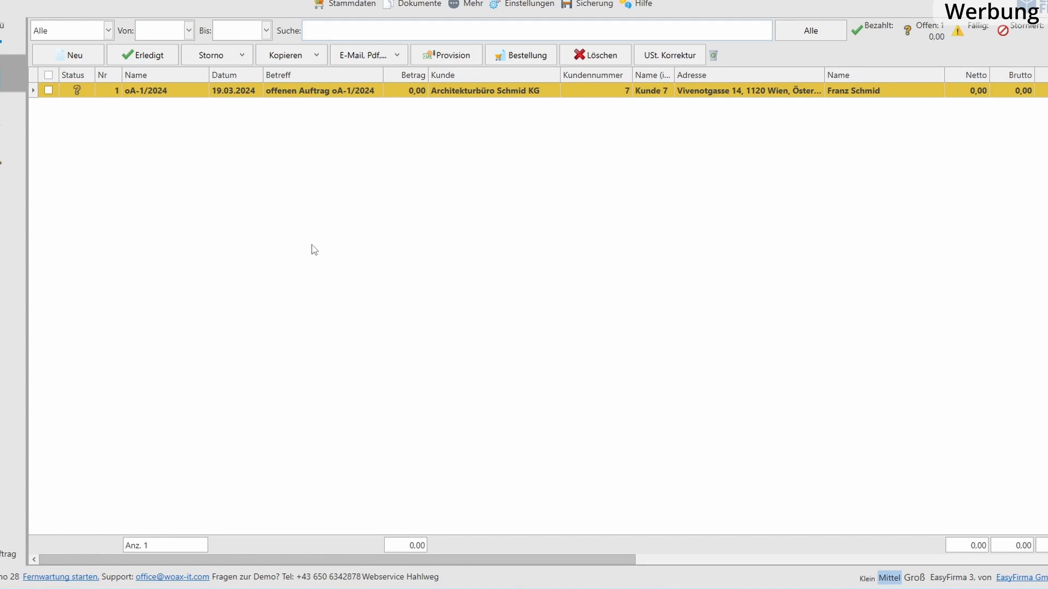
click(287, 94)
double_click(288, 94)
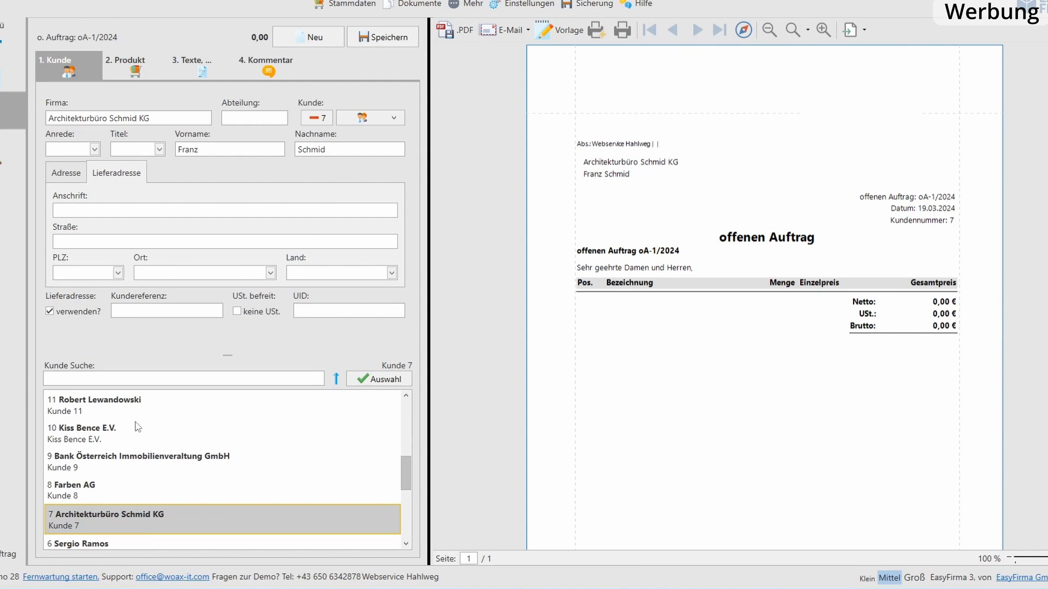
click(13, 147)
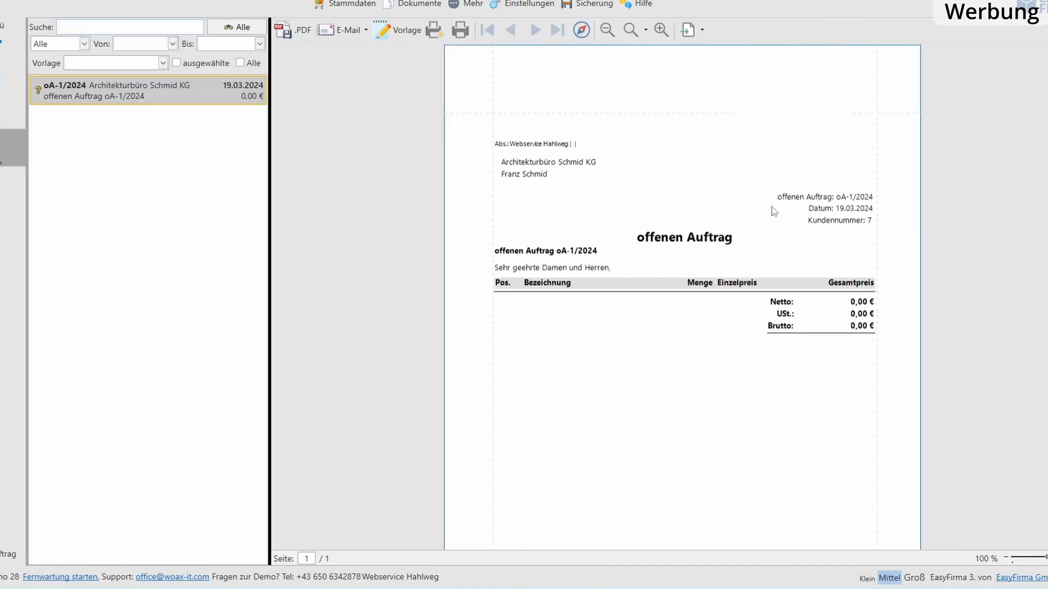
Create a new open order without assigning a customer.
click(2, 87)
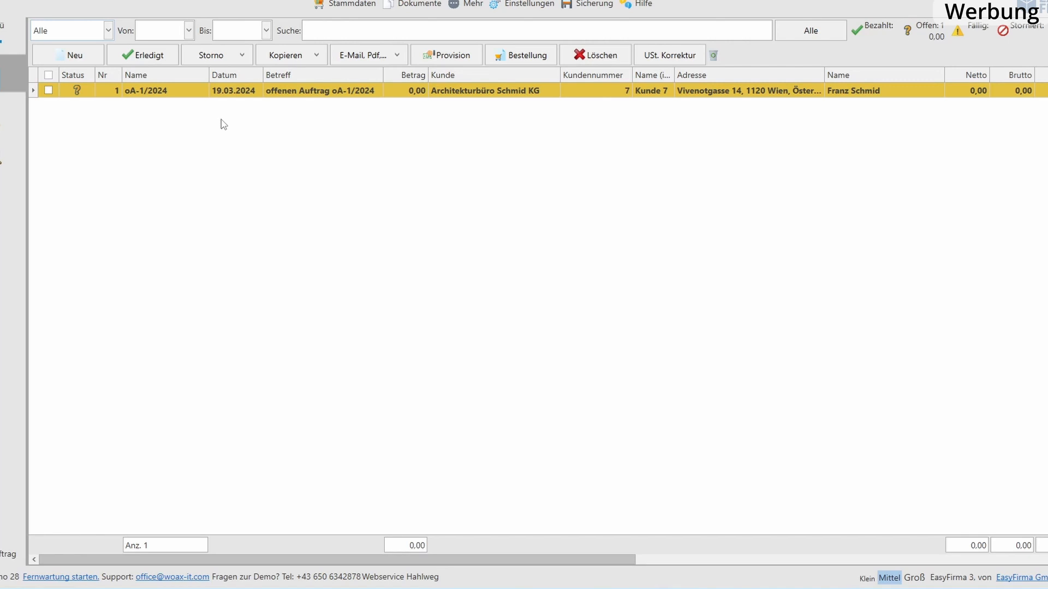
click(72, 55)
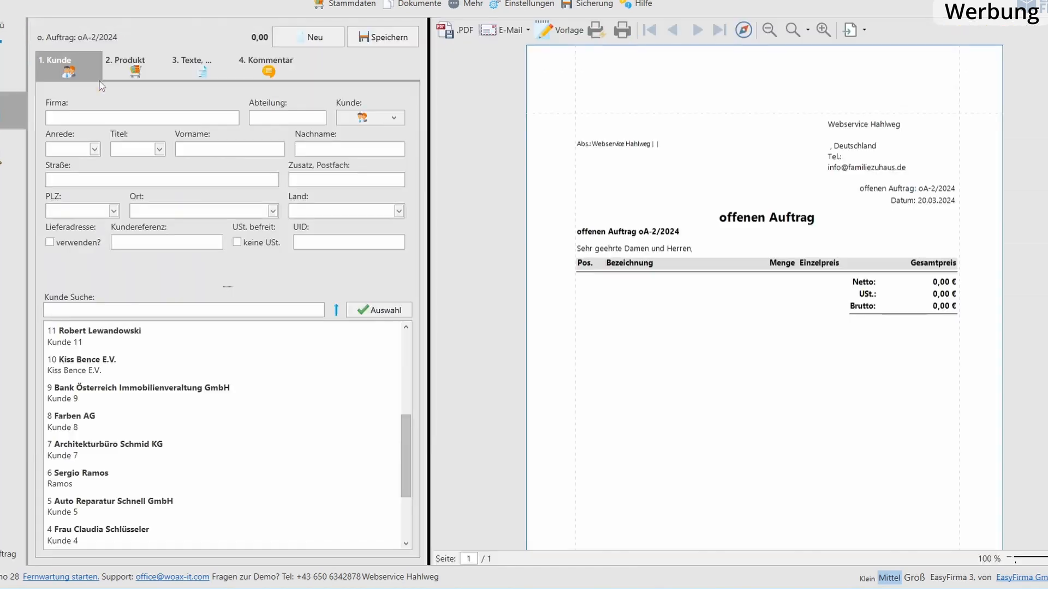
mouse_move(146, 334)
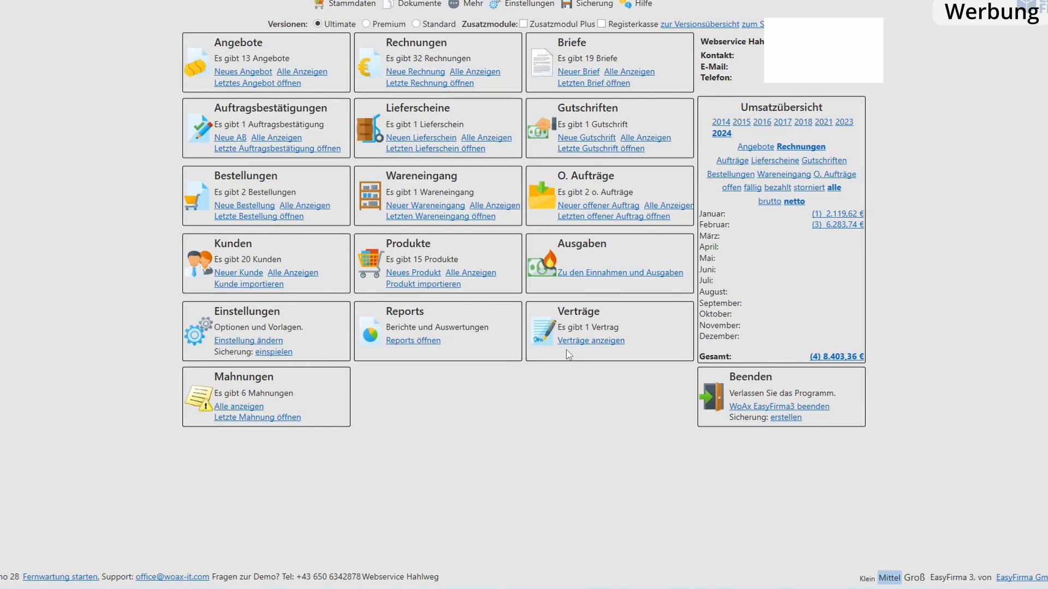
Create a Letzte Mahnung from reminder Ma-1/2015 with 85,00 reminder costs and 8,00 % interest, after comparing the reminder levels.
click(240, 408)
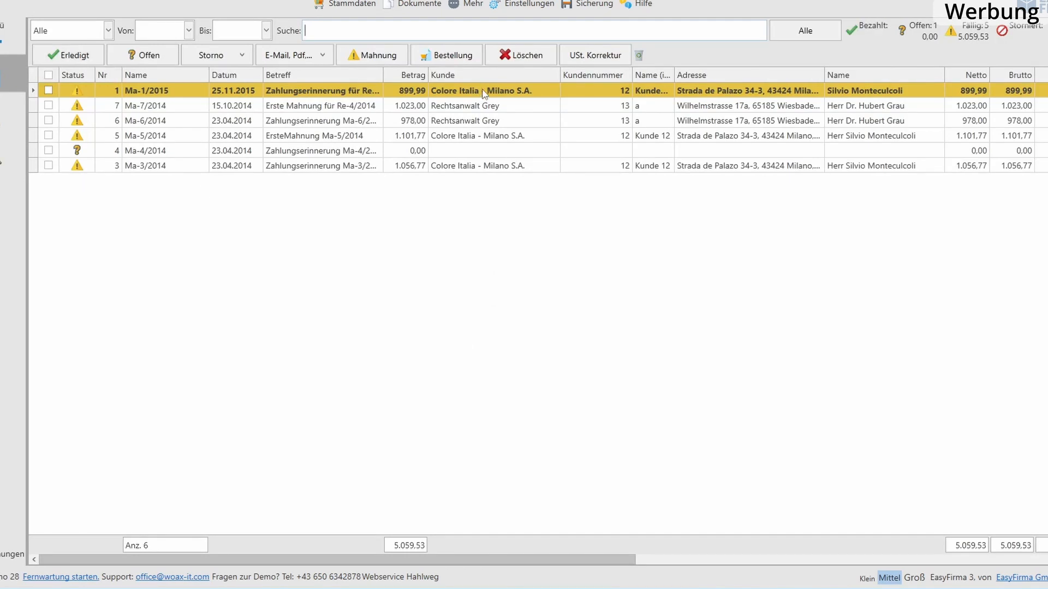
click(379, 55)
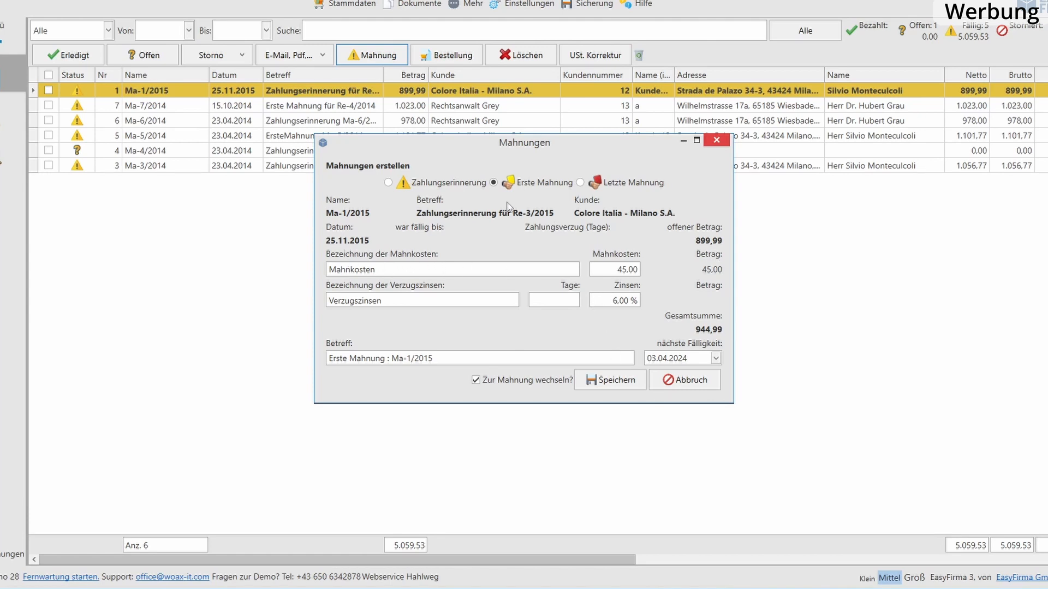
click(388, 182)
click(494, 182)
click(580, 182)
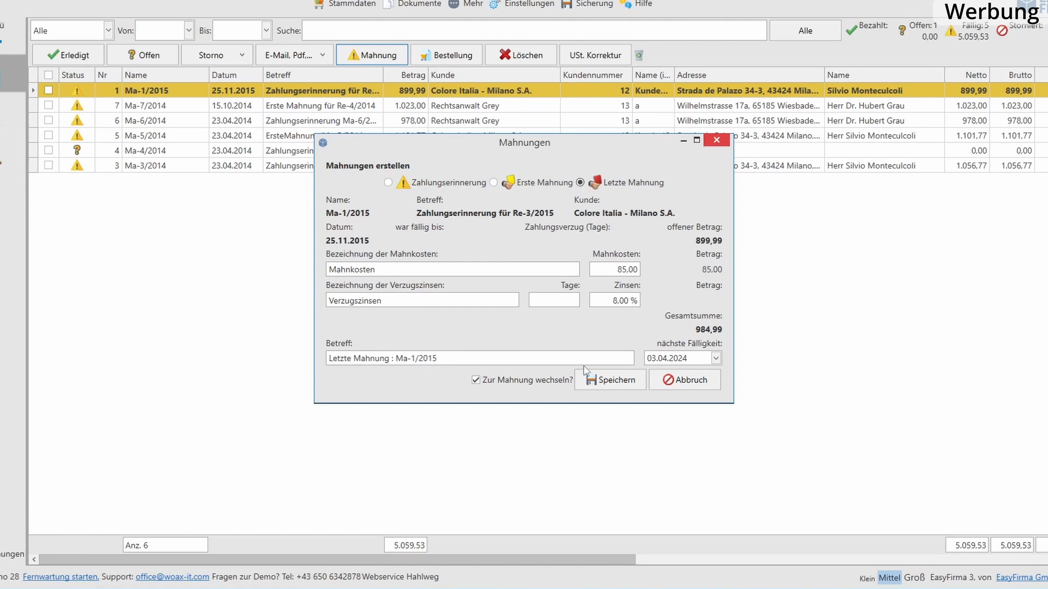
click(610, 383)
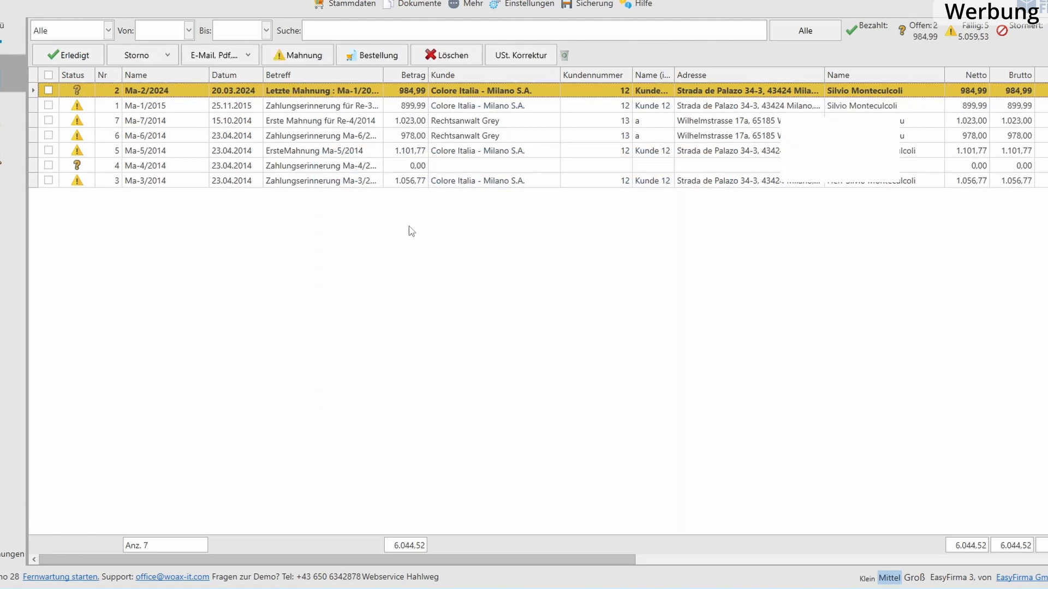
Look over the document preview of the Letzte Mahnung and return to the list of reminders.
scroll(622, 350, down, 3)
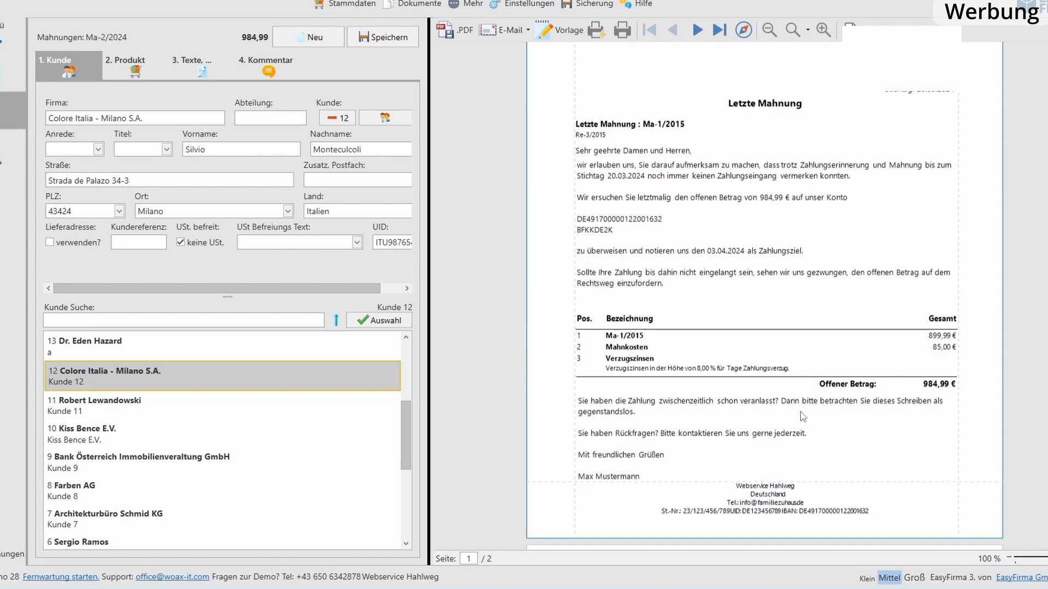
scroll(803, 417, up, 2)
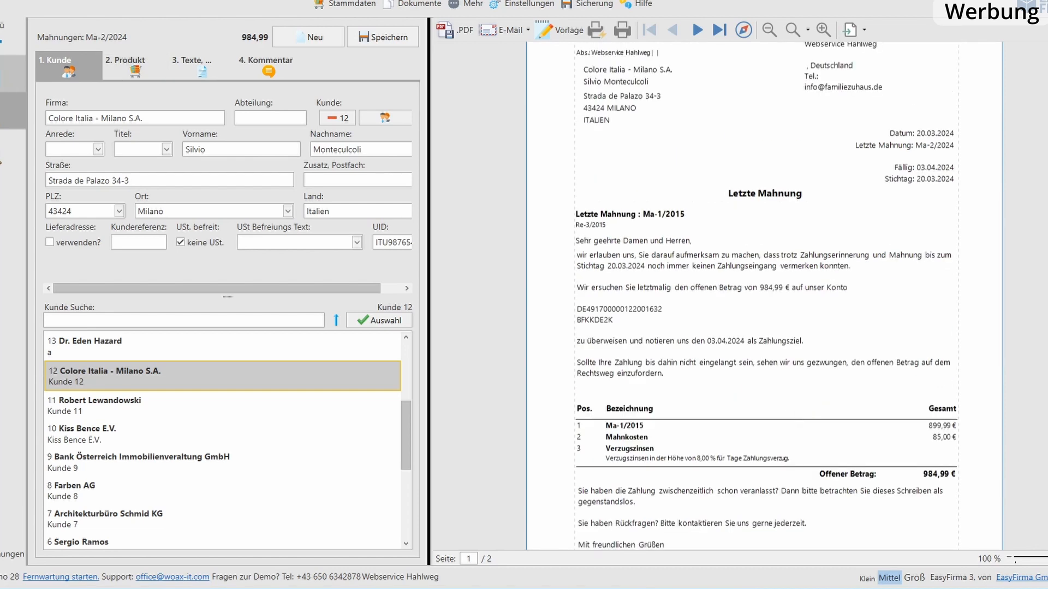
click(12, 74)
Create a Zahlungserinnerung from reminder Ma-2/2024 and save it.
click(298, 55)
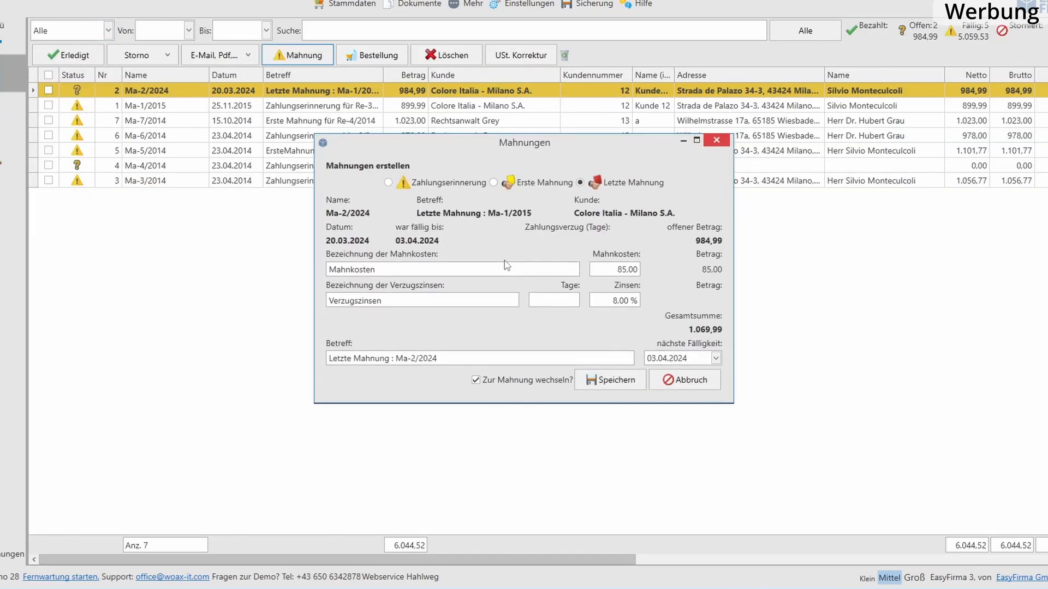
click(493, 182)
click(389, 183)
click(601, 385)
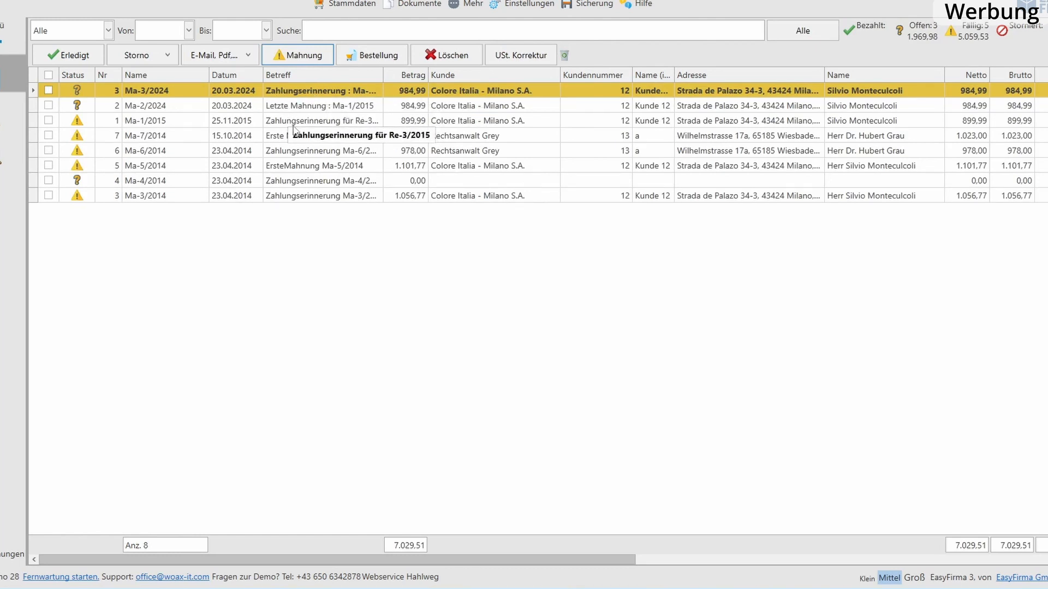
click(49, 53)
click(56, 57)
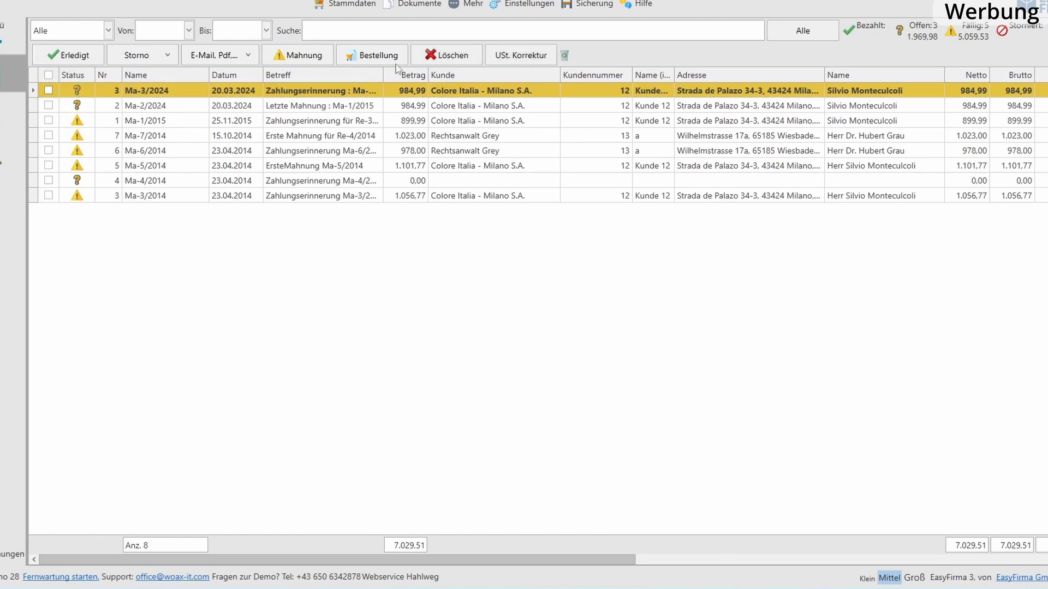
Look over the document preview of reminder Ma-3/2024 and open the income and expenses area from the overview.
click(376, 59)
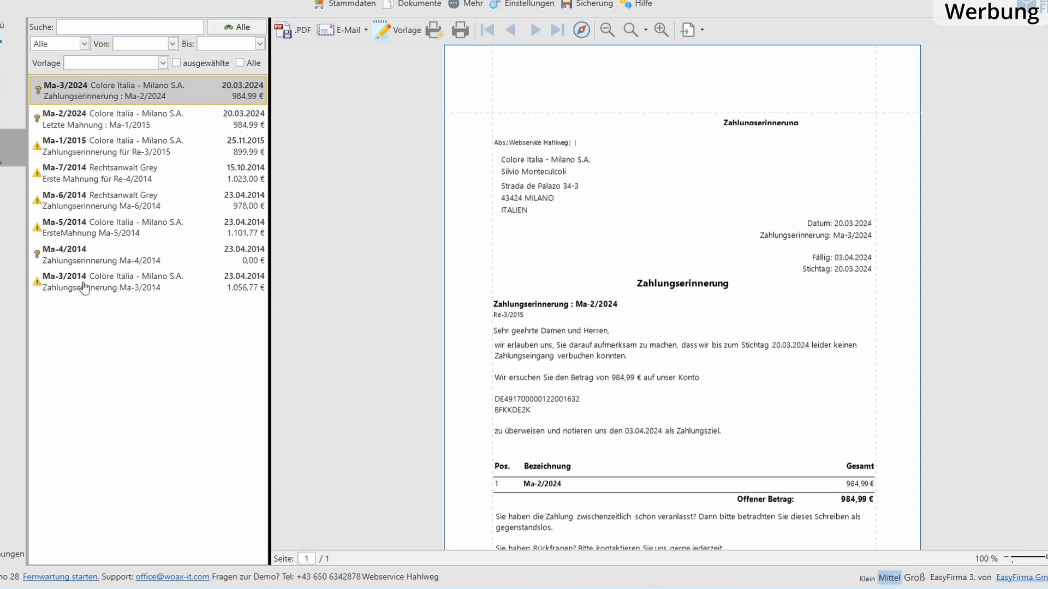
click(8, 76)
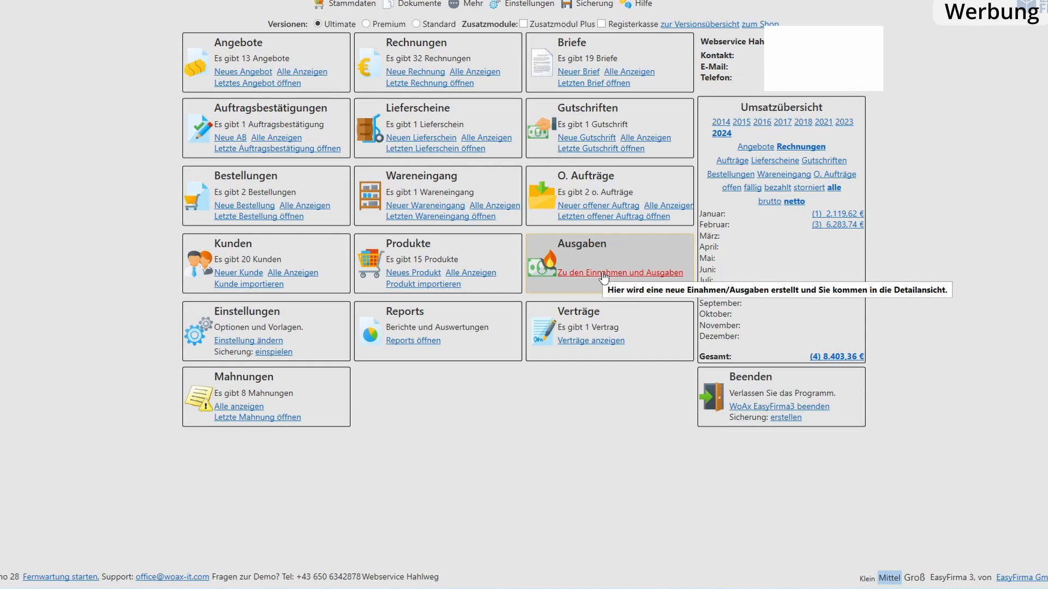
click(602, 273)
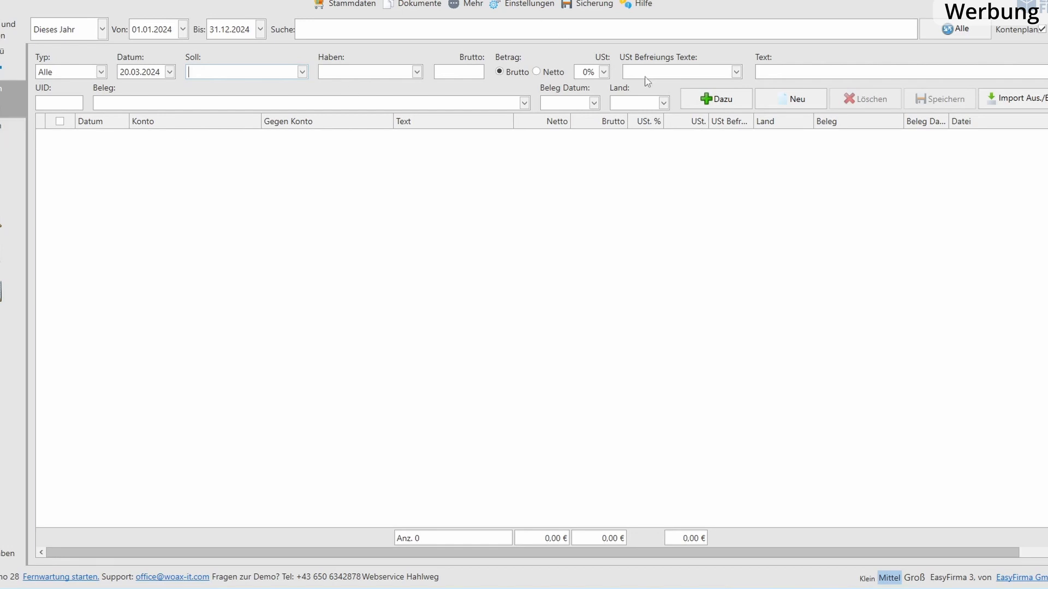
Add an empty booking dated 20.03.2024, check its receipt file selection without choosing a file, and delete the booking.
click(712, 100)
click(1018, 135)
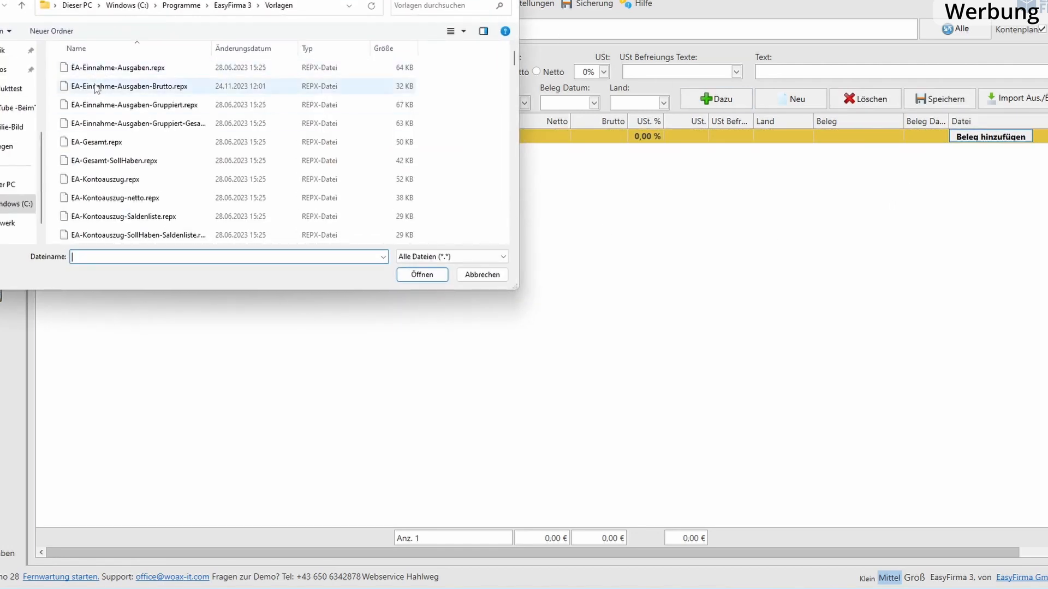
click(455, 277)
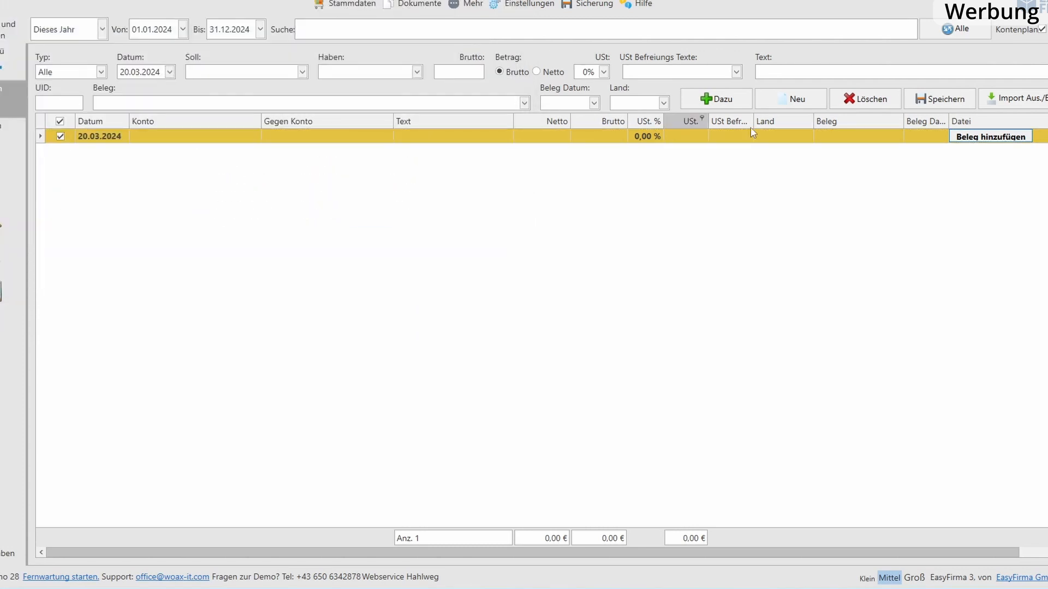
click(854, 101)
click(428, 238)
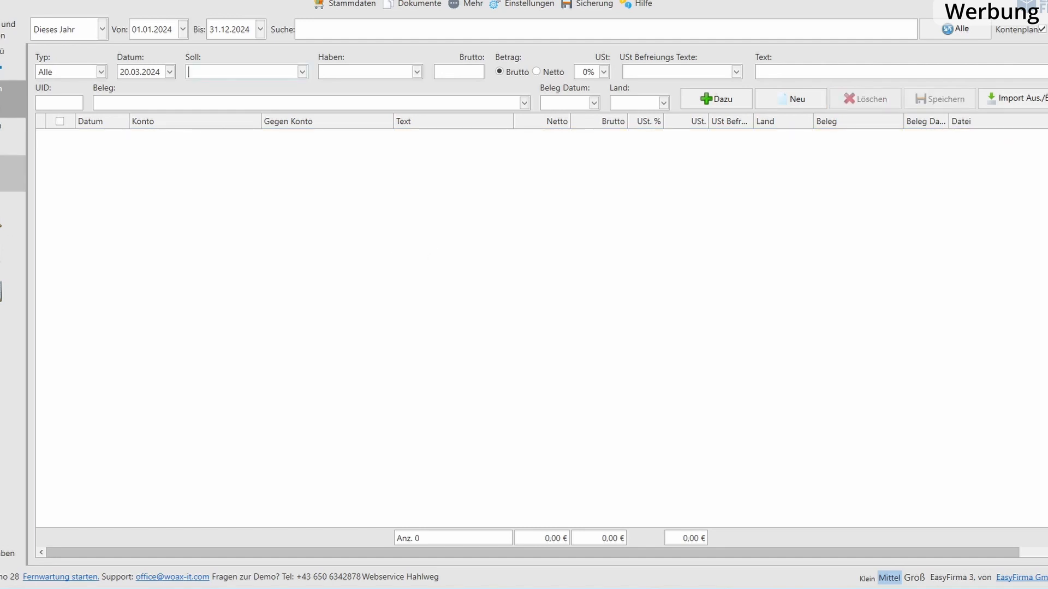
Show the list of Soll and Haben bookings and set the start of its period to 01.01.2022.
click(6, 137)
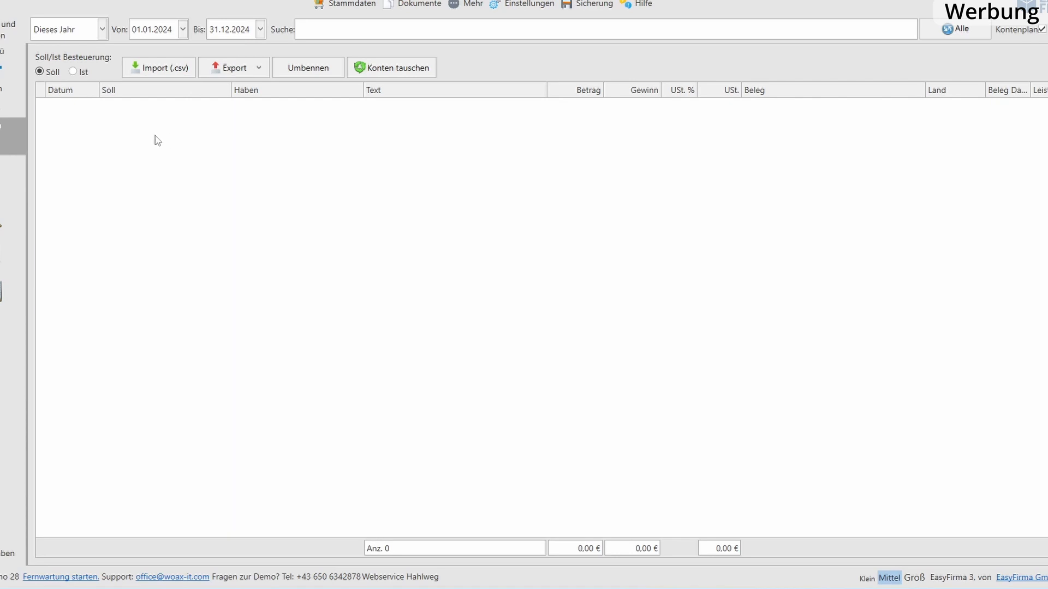
click(185, 29)
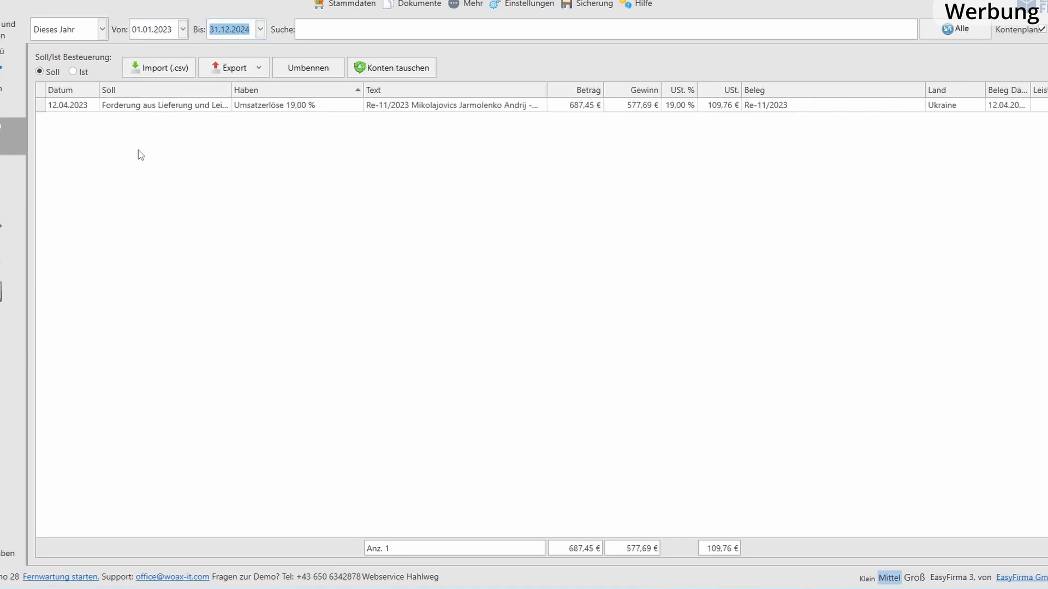
click(183, 30)
click(139, 55)
click(139, 54)
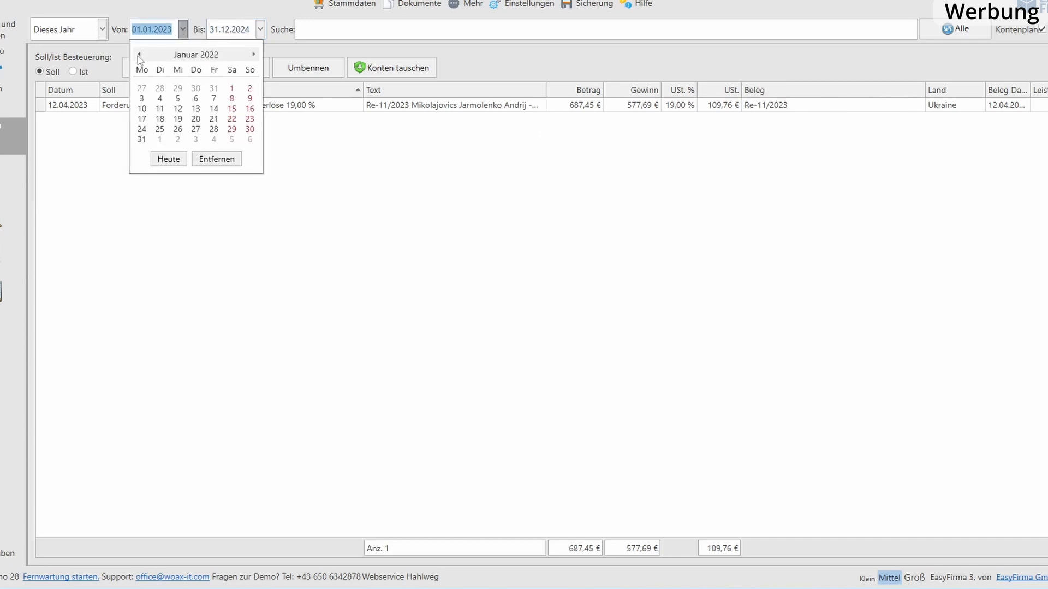
click(232, 88)
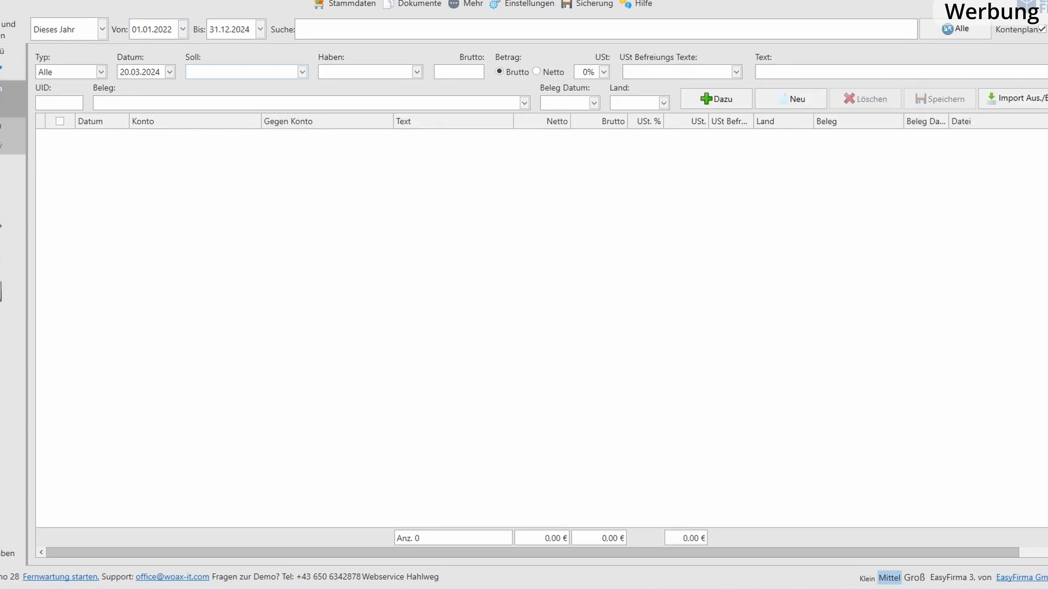
Compare the account sheets for Umsatzerlöse, Umsatzsteuer and Forderung aus Lieferung und Leitung, and check the Umsatzerlöse print preview.
click(13, 137)
click(20, 177)
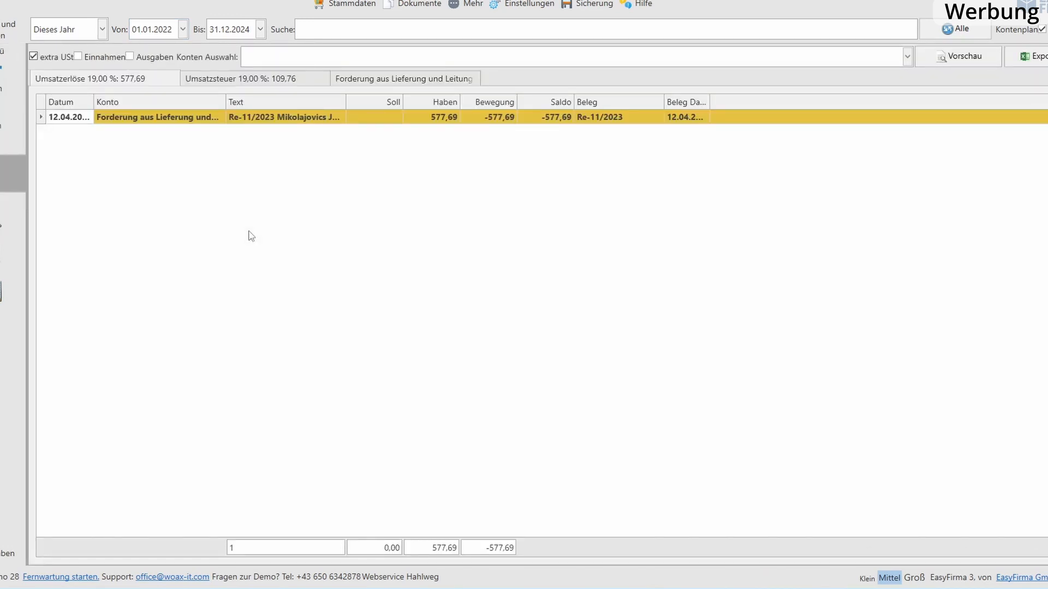
click(224, 79)
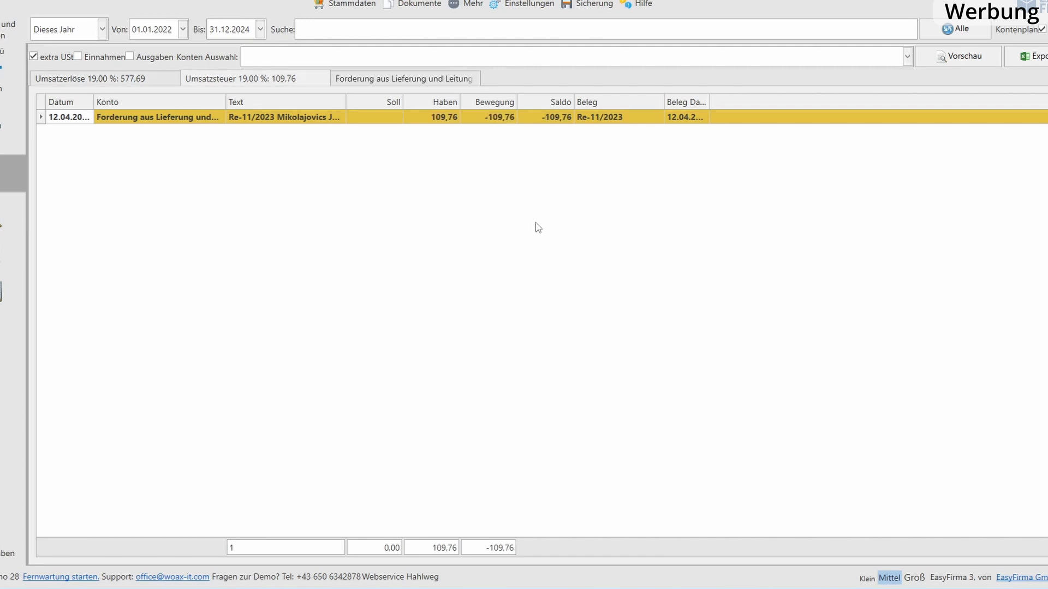
click(95, 81)
click(366, 79)
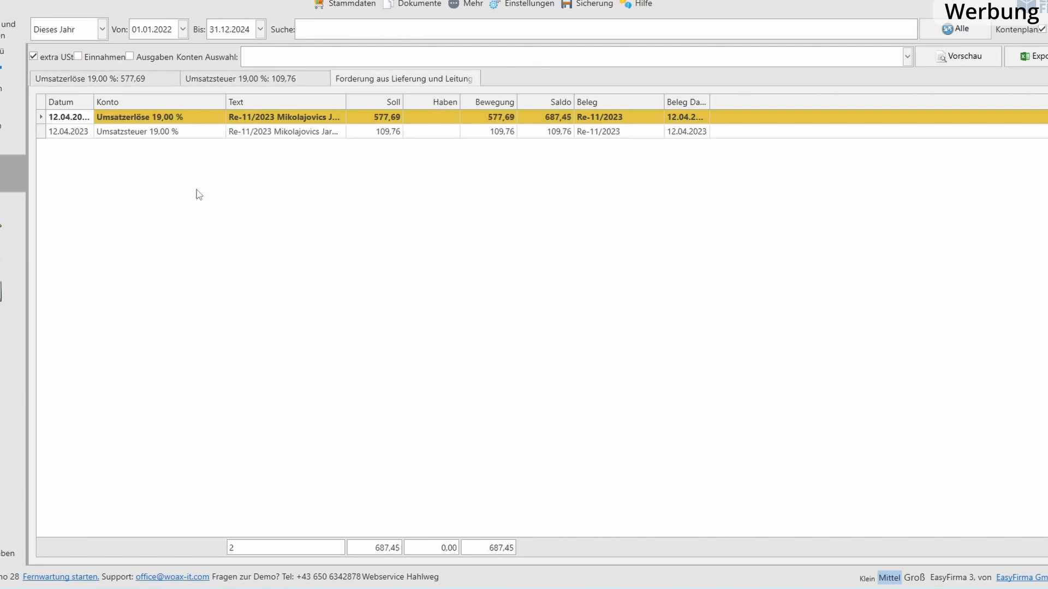
click(131, 79)
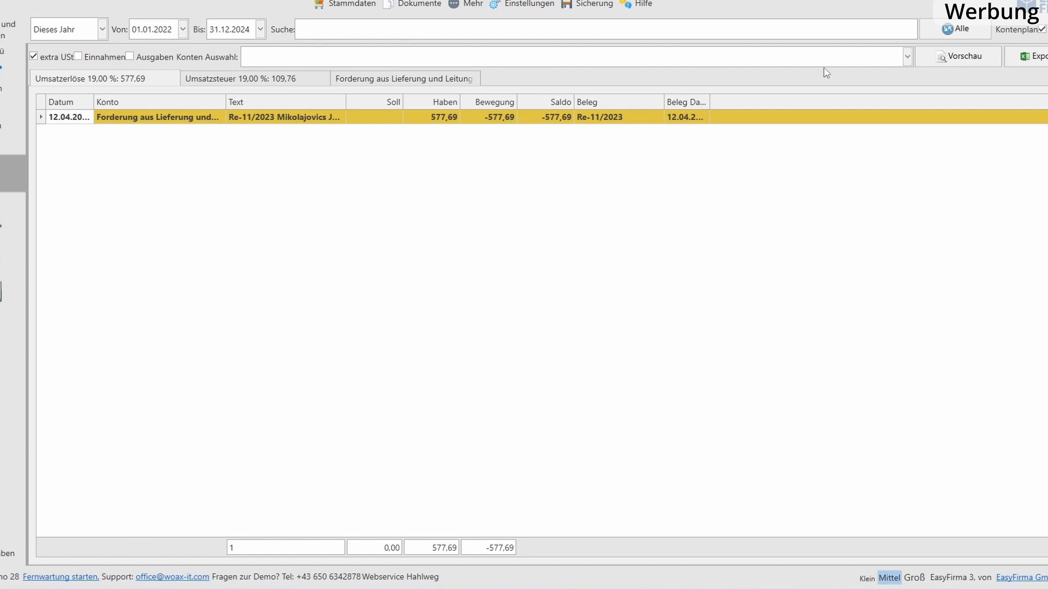
click(1028, 56)
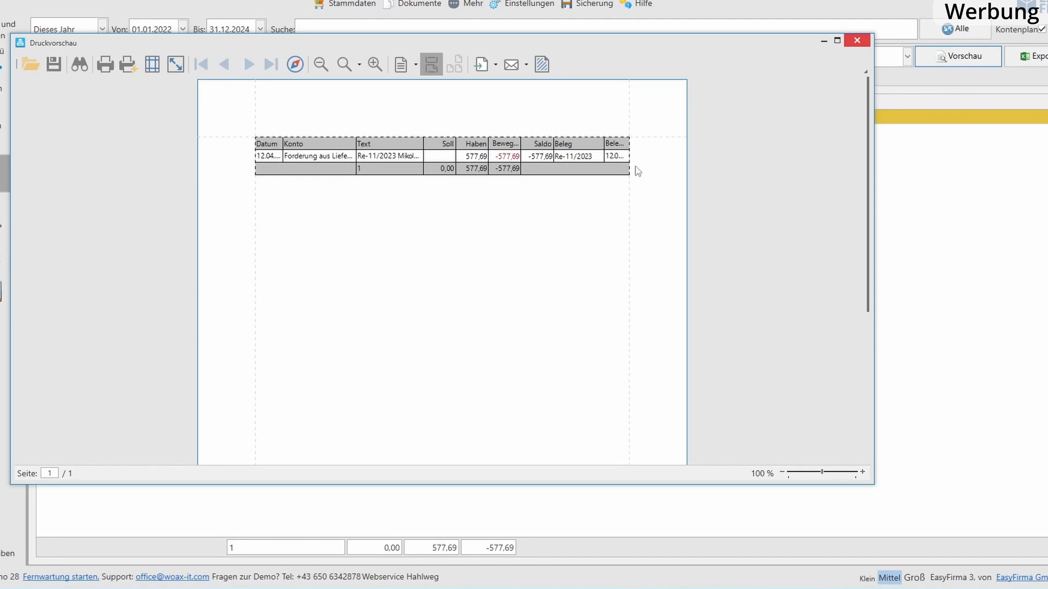
click(855, 41)
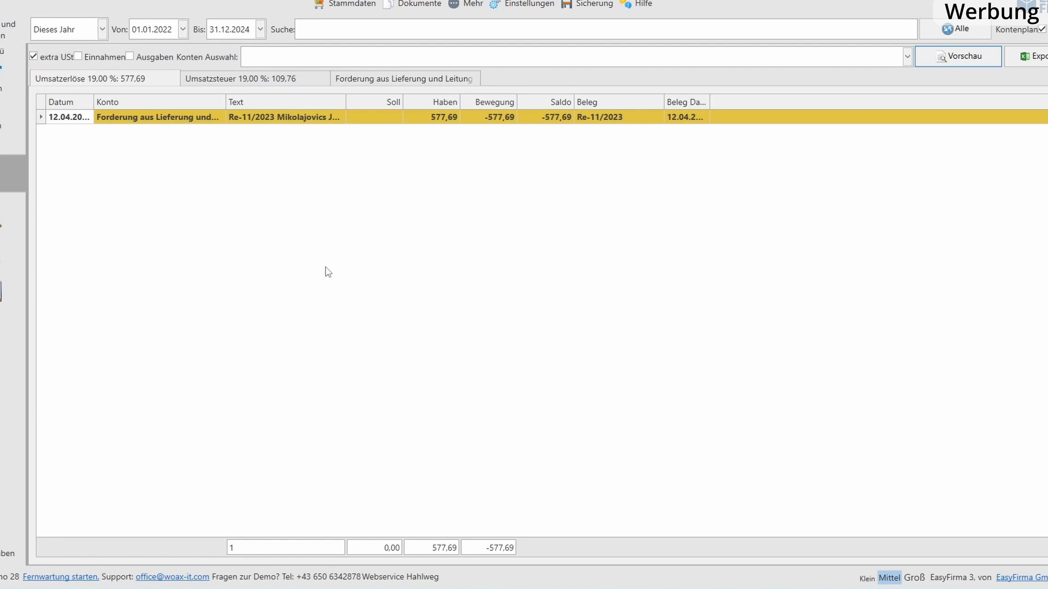
Limit the account sheets to Einnahmen without extra USt and inspect the entry for Re-11/2023.
click(82, 57)
click(128, 57)
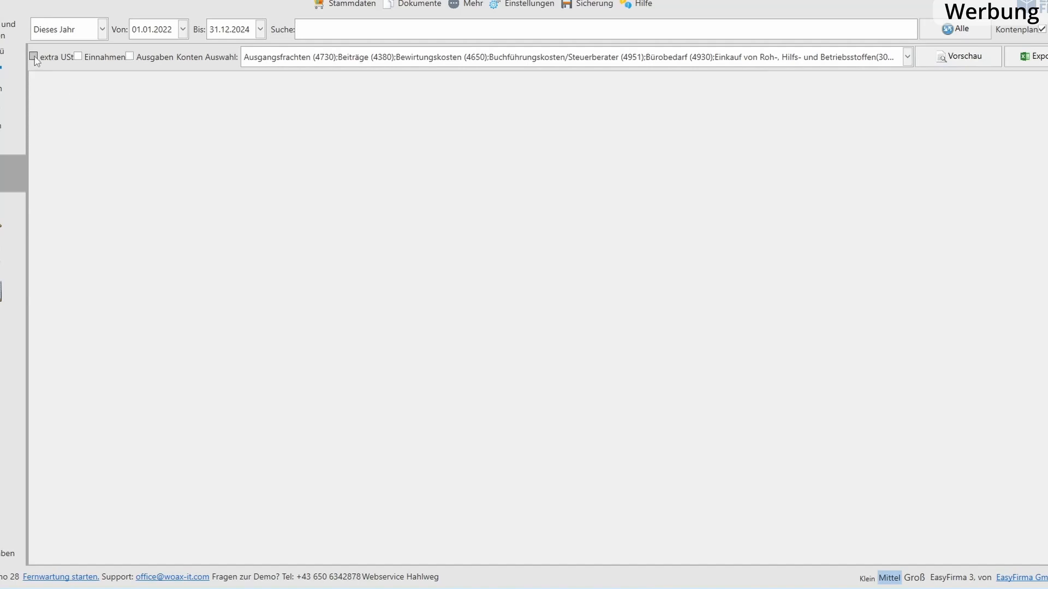
click(34, 56)
click(109, 54)
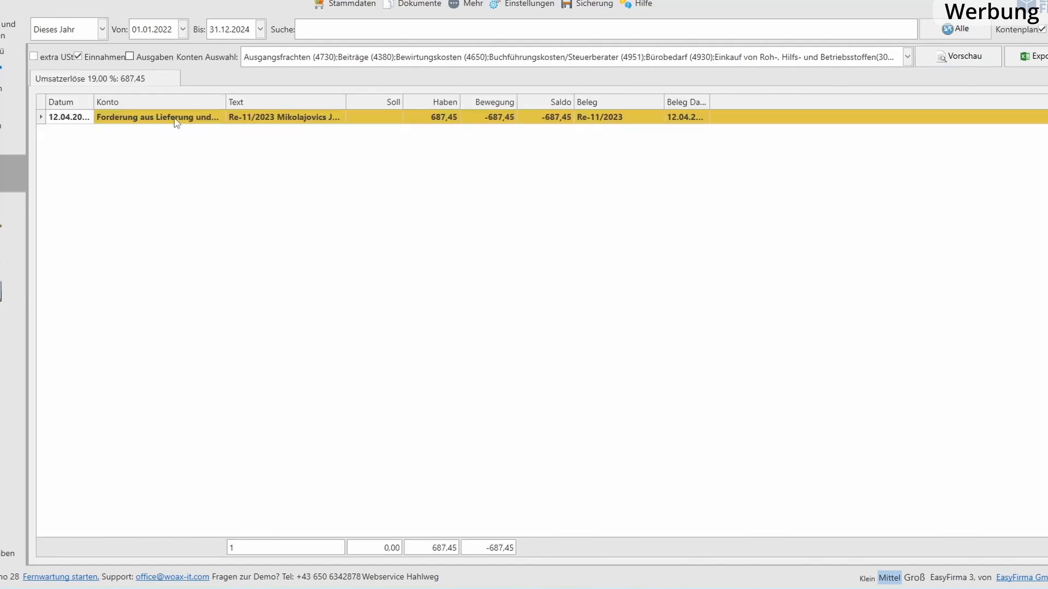
click(310, 123)
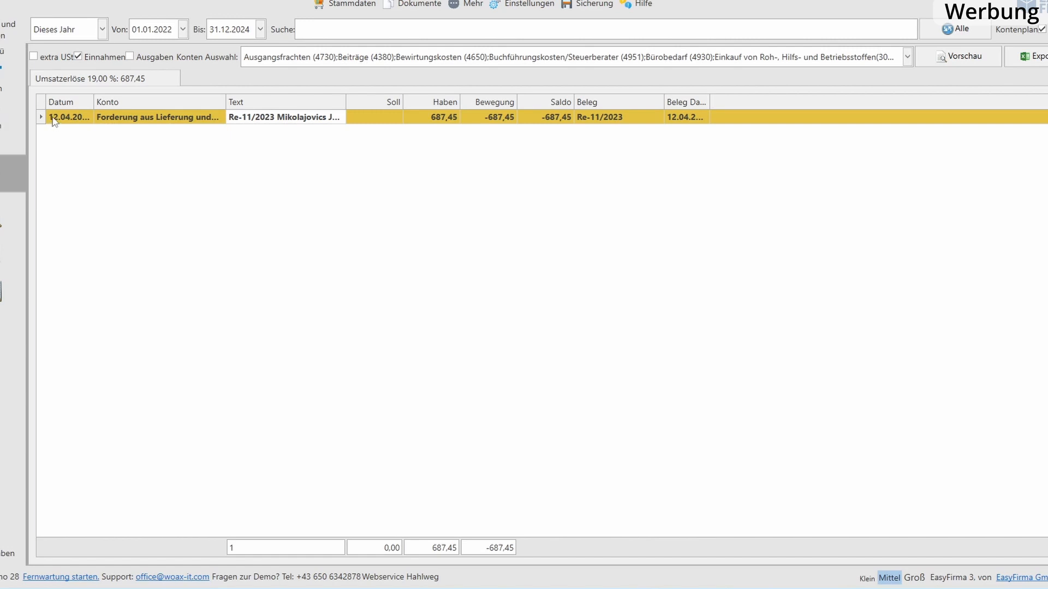
click(52, 118)
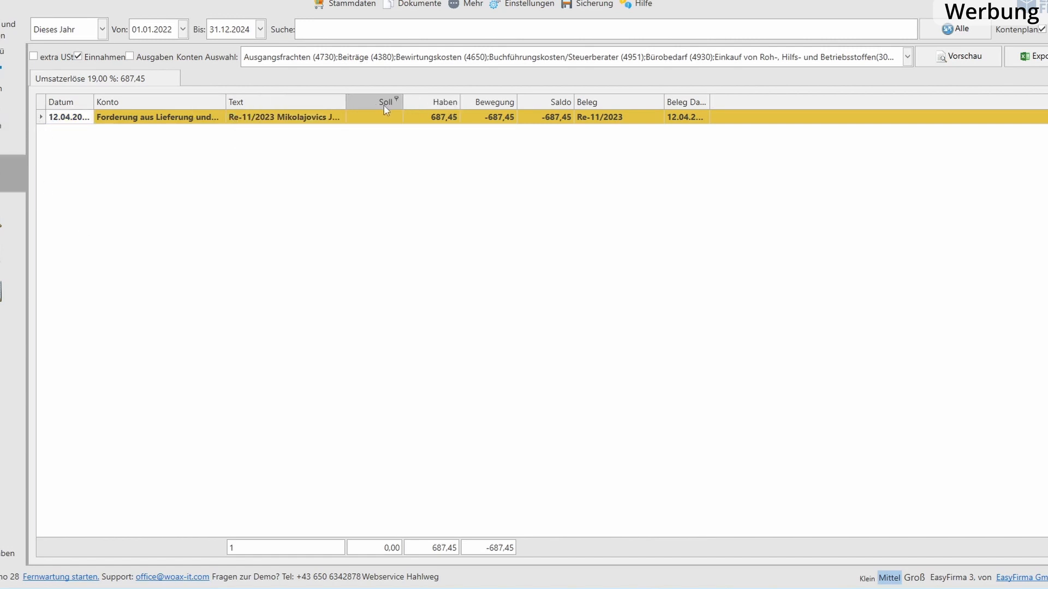
Examine the Einnahmen-Ausgaben report, the E-A Übersicht chart with its Gewinn series switched off and on, and the pivot table by year and month.
click(3, 221)
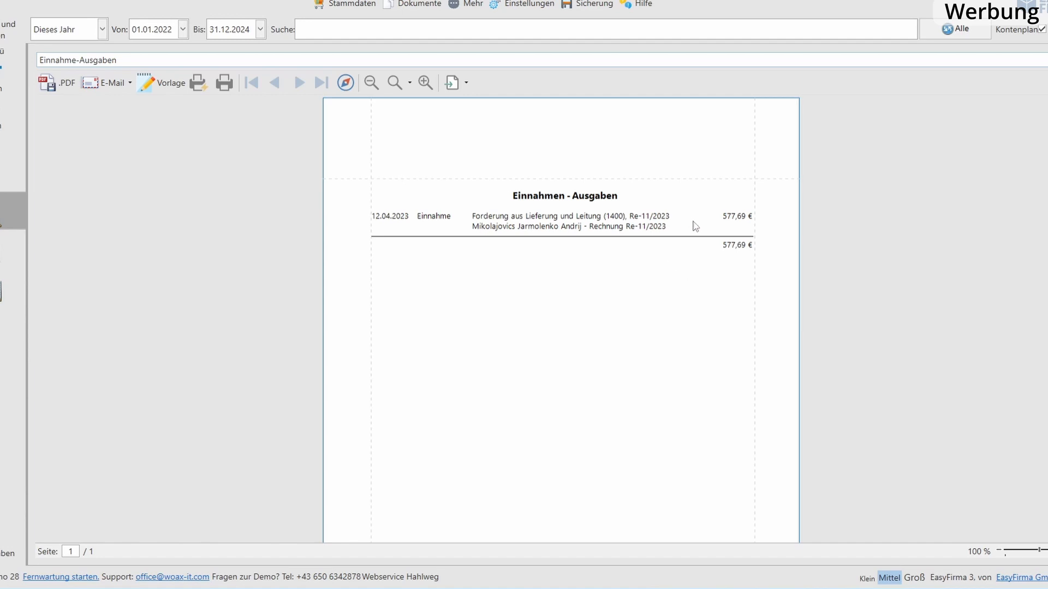
click(17, 260)
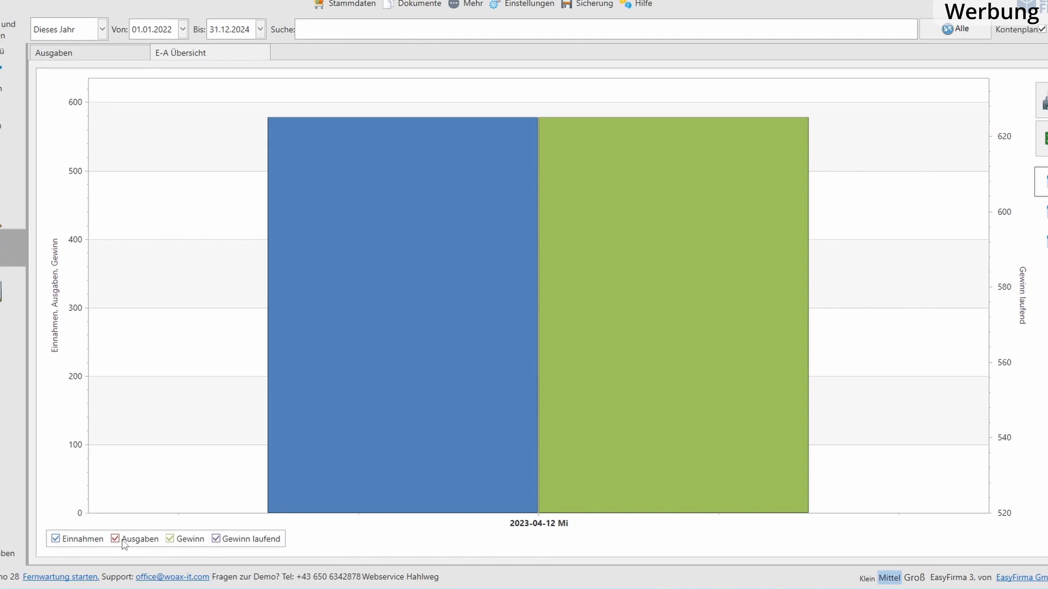
click(115, 539)
click(169, 539)
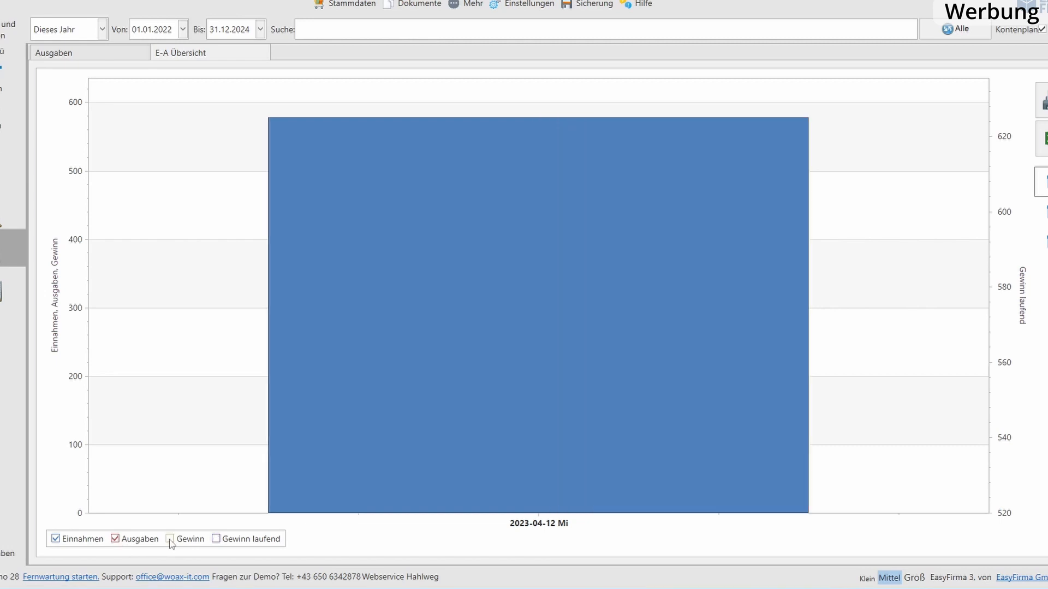
click(169, 539)
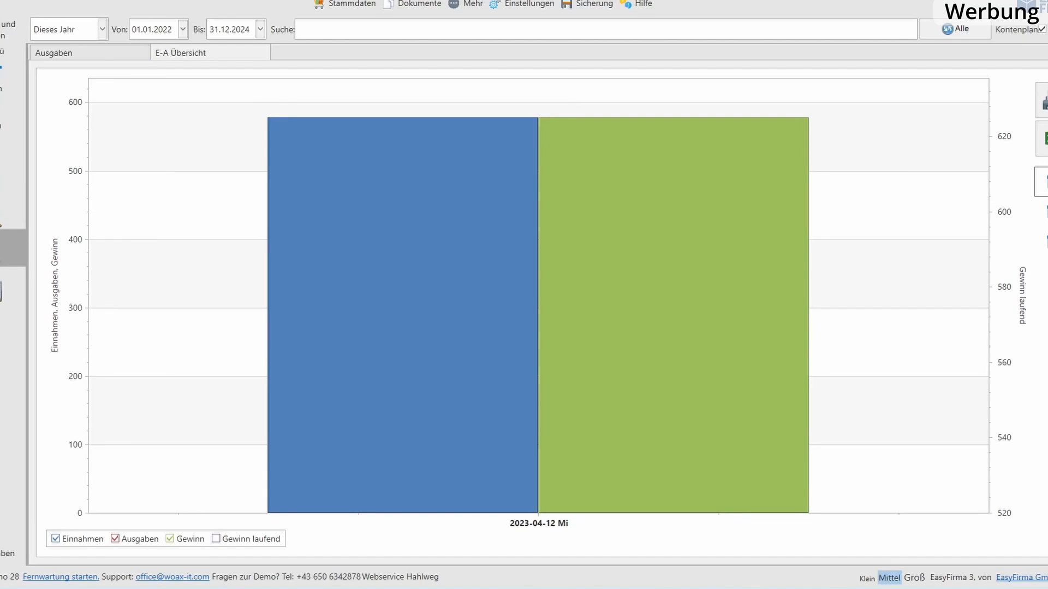
click(5, 287)
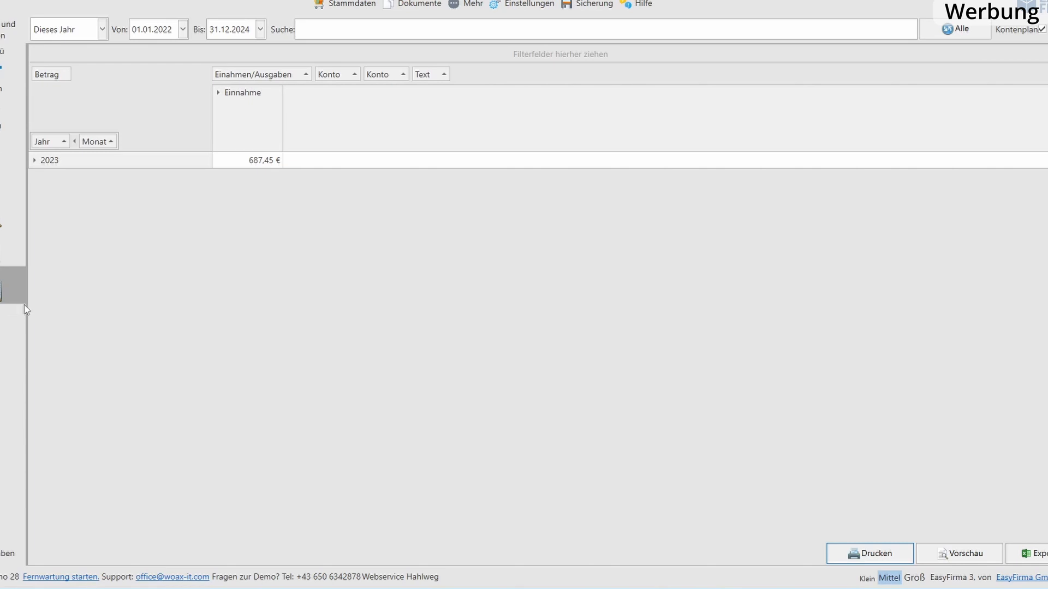
click(354, 75)
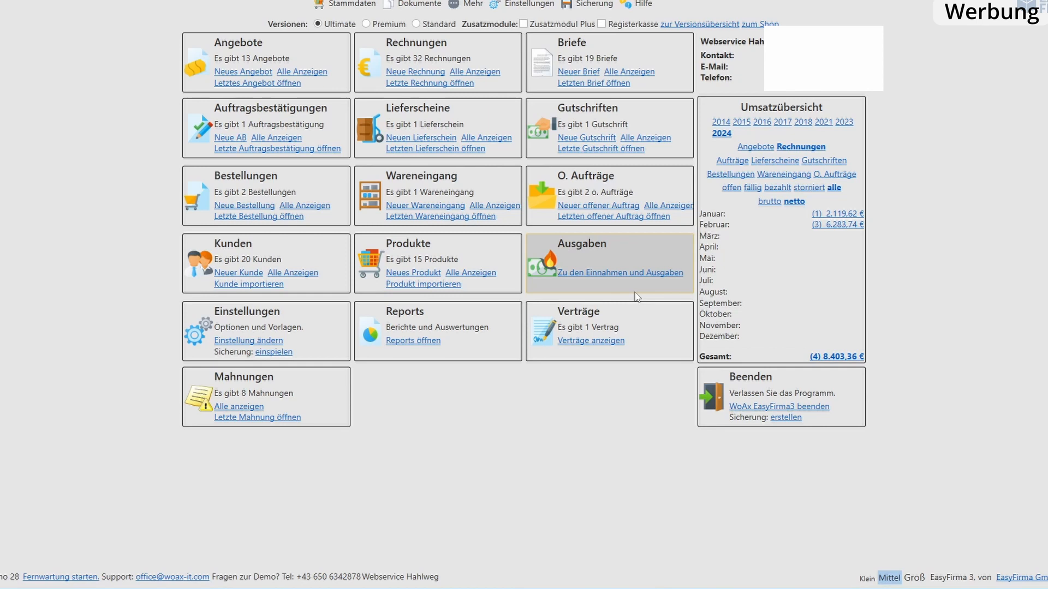
Look through the contract and product details of contract Ve-2/2024 and close it without saving.
click(576, 342)
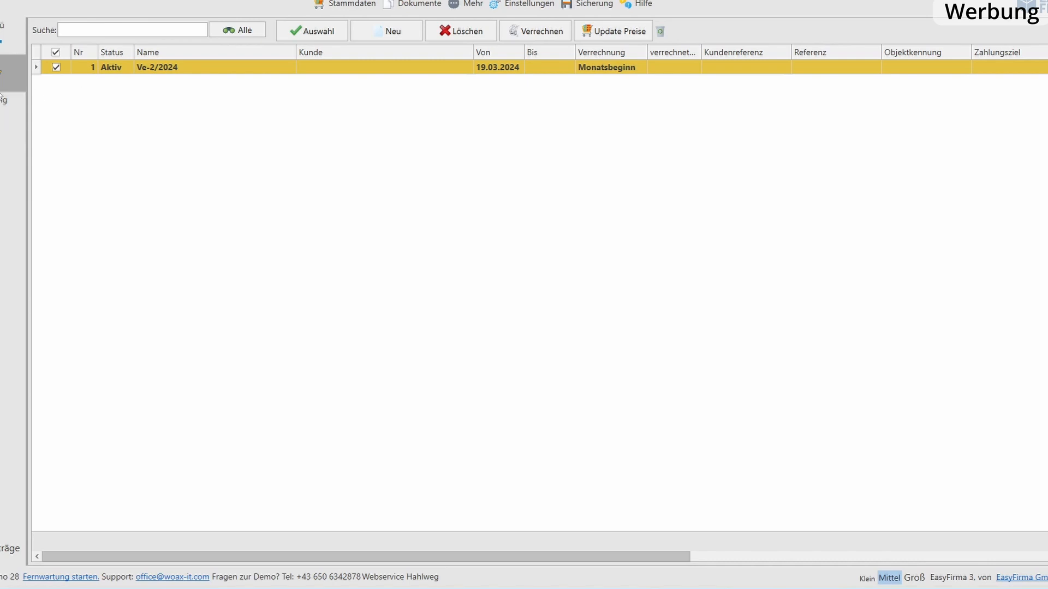
double_click(424, 70)
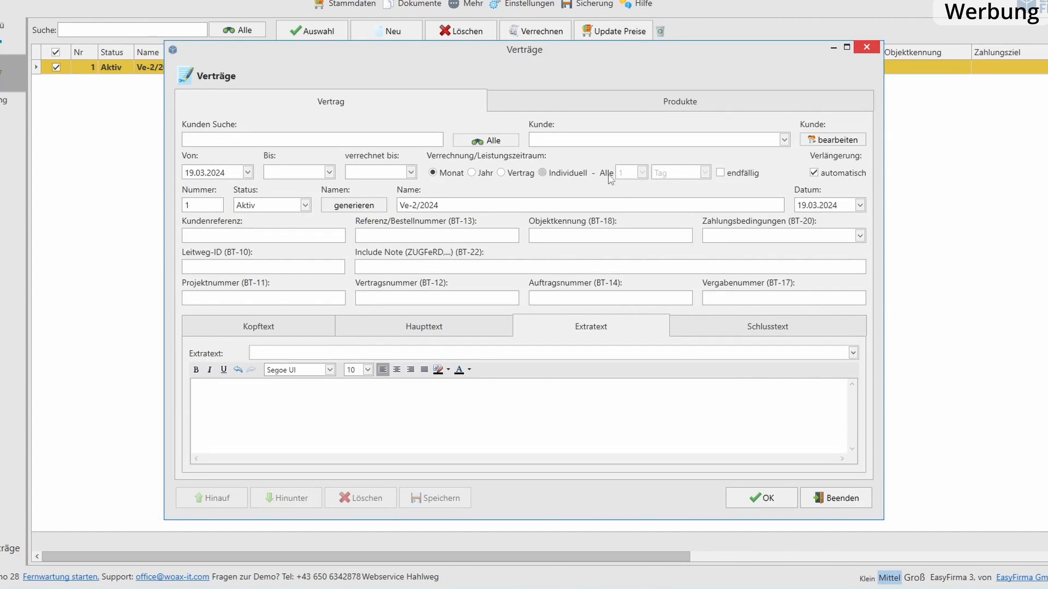
click(680, 101)
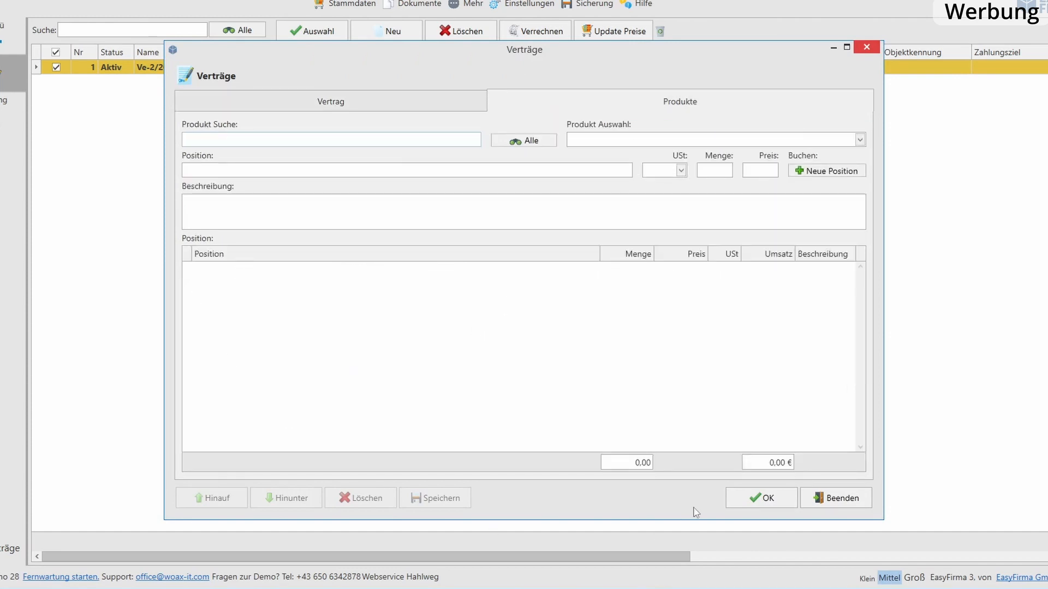
click(380, 101)
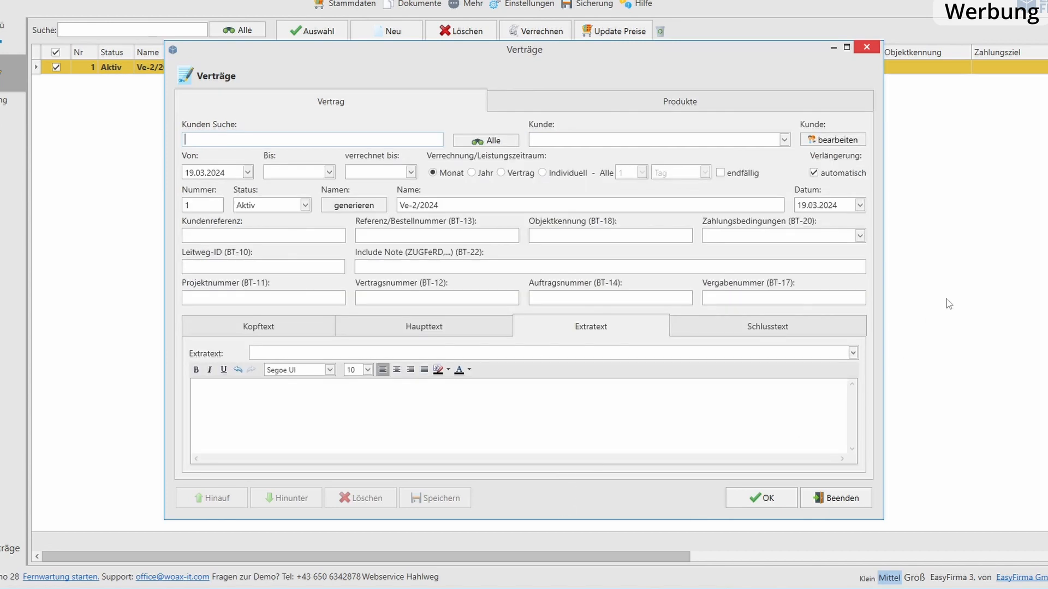
click(755, 499)
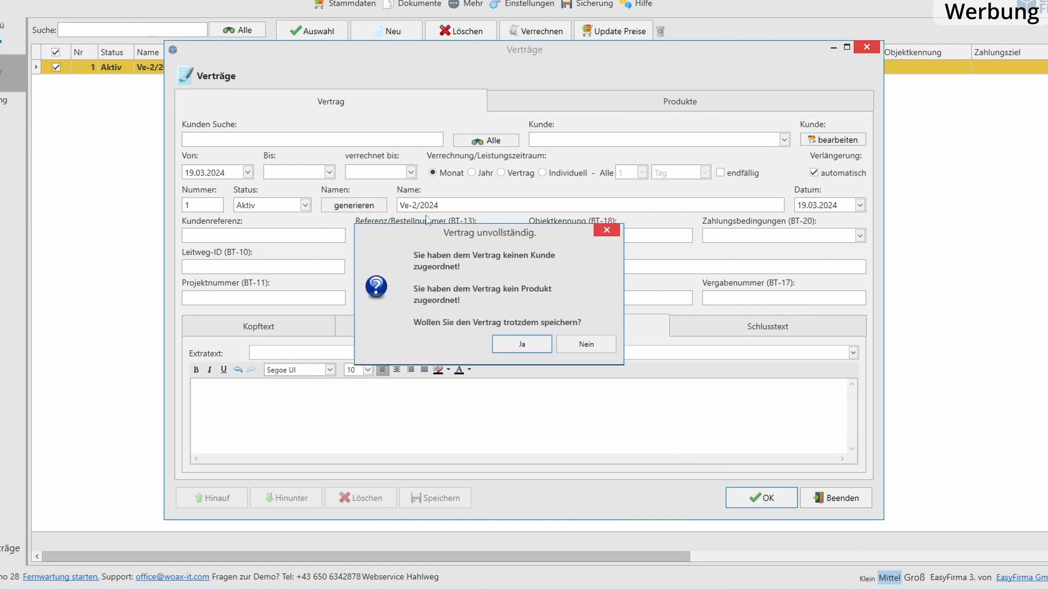
click(586, 344)
click(867, 48)
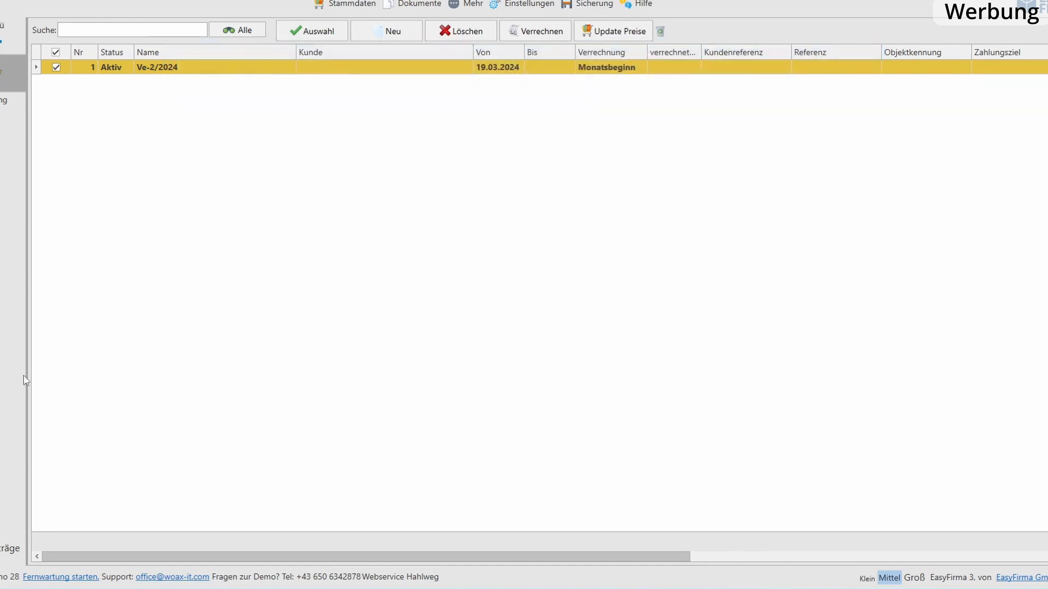
View the contract billing page, return to the contract list and call up billing for contract Ve-2/2024.
click(24, 100)
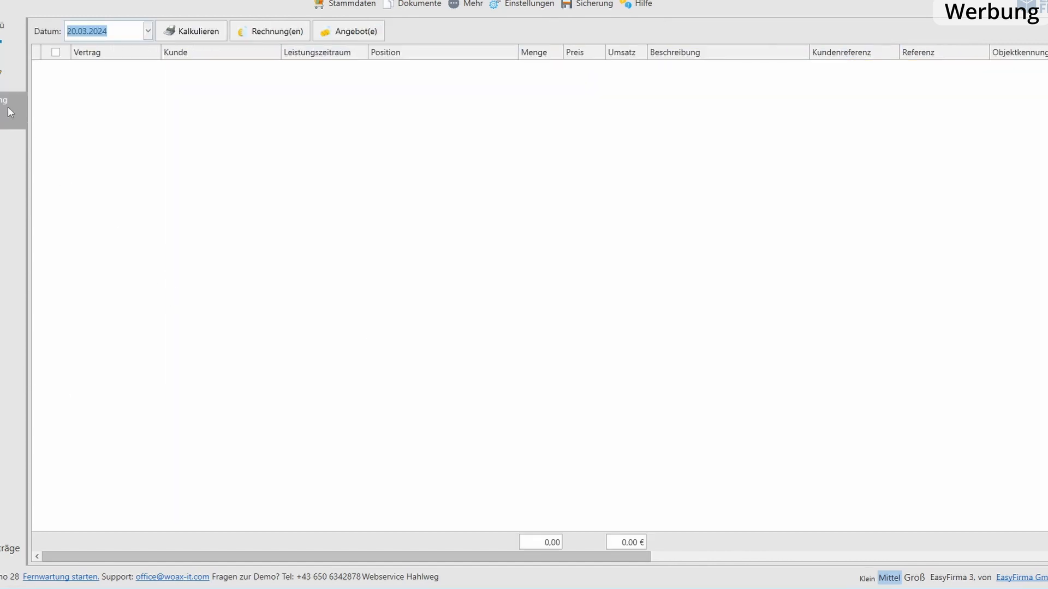
click(11, 72)
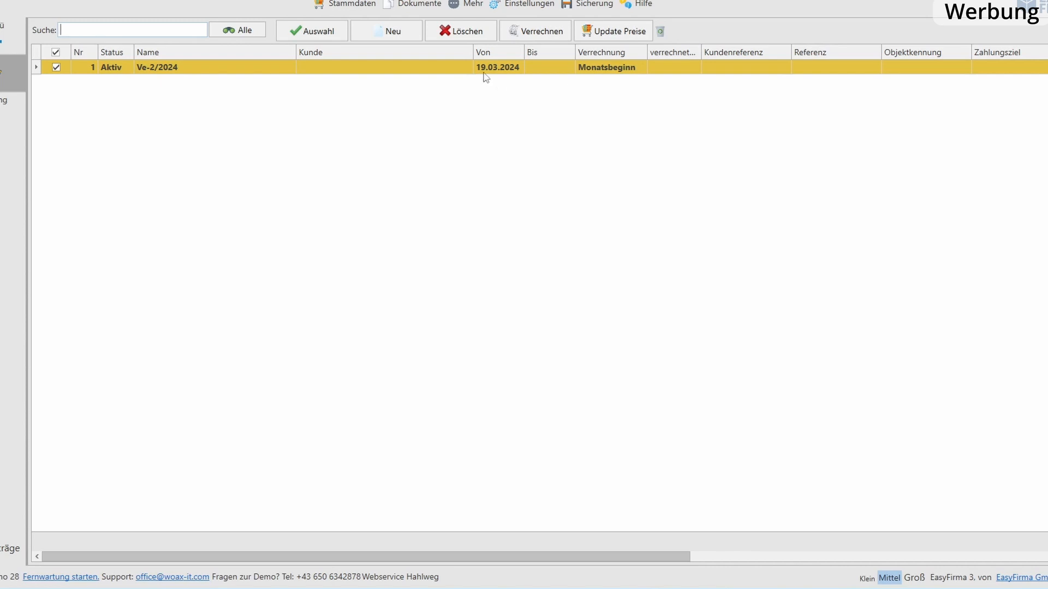
click(538, 34)
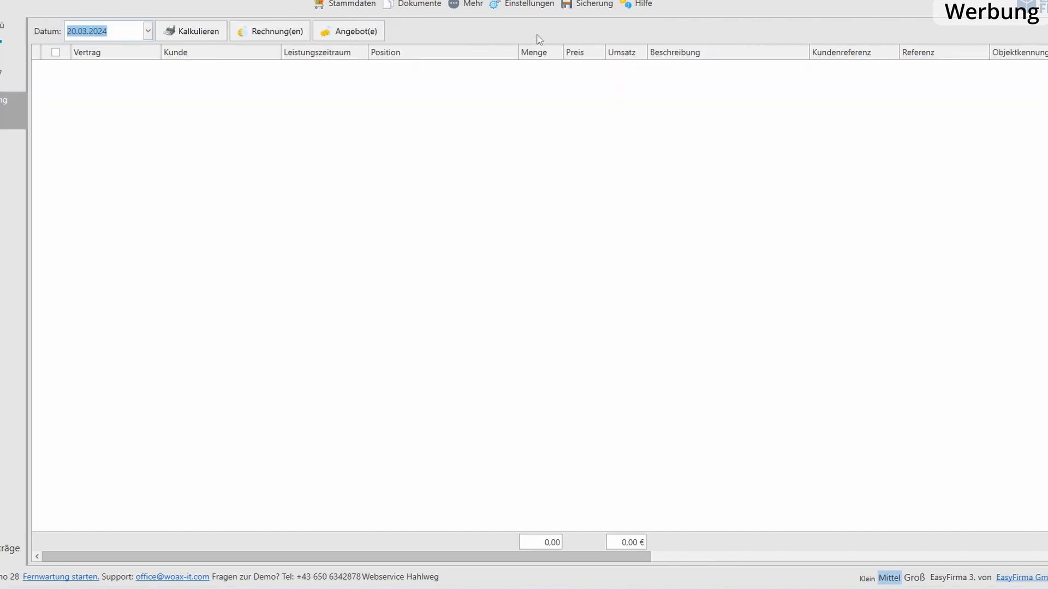
Try to create invoices and offers from the contract billing page, run the calculation, and return to the contract list.
click(269, 31)
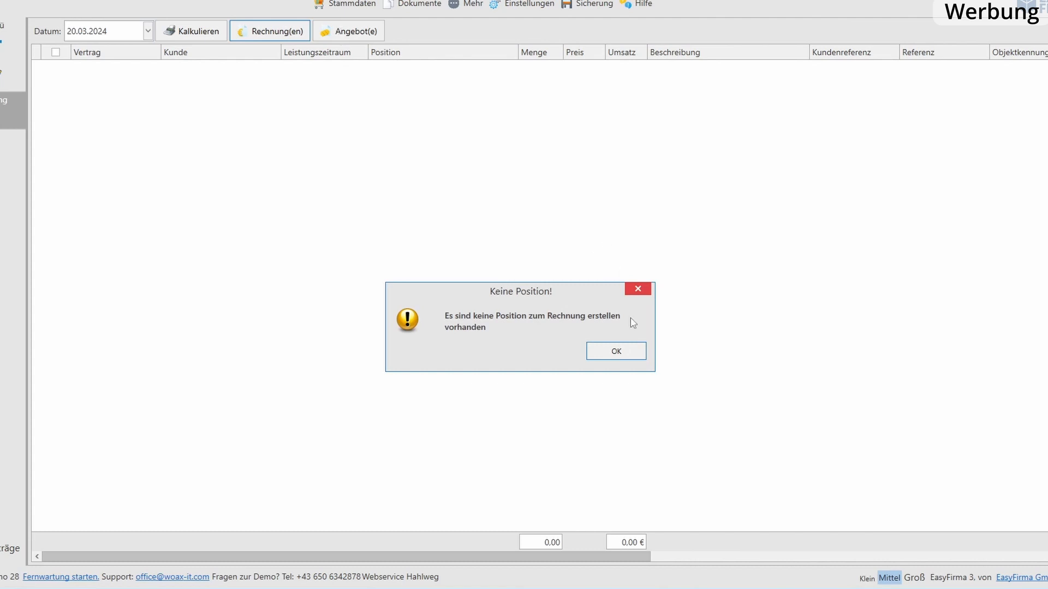
click(616, 350)
click(357, 31)
click(491, 225)
click(191, 31)
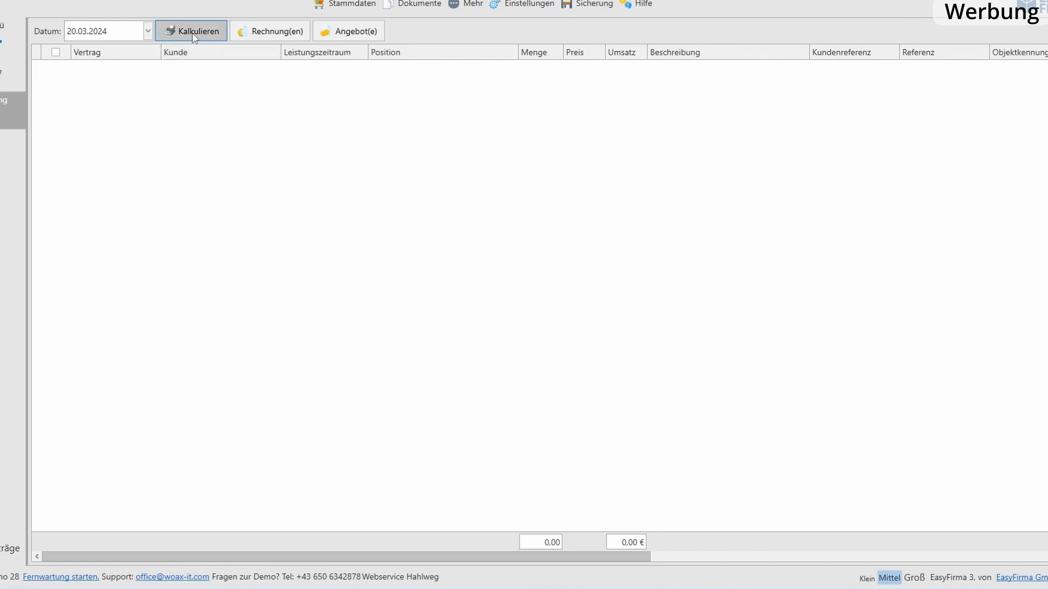
click(7, 72)
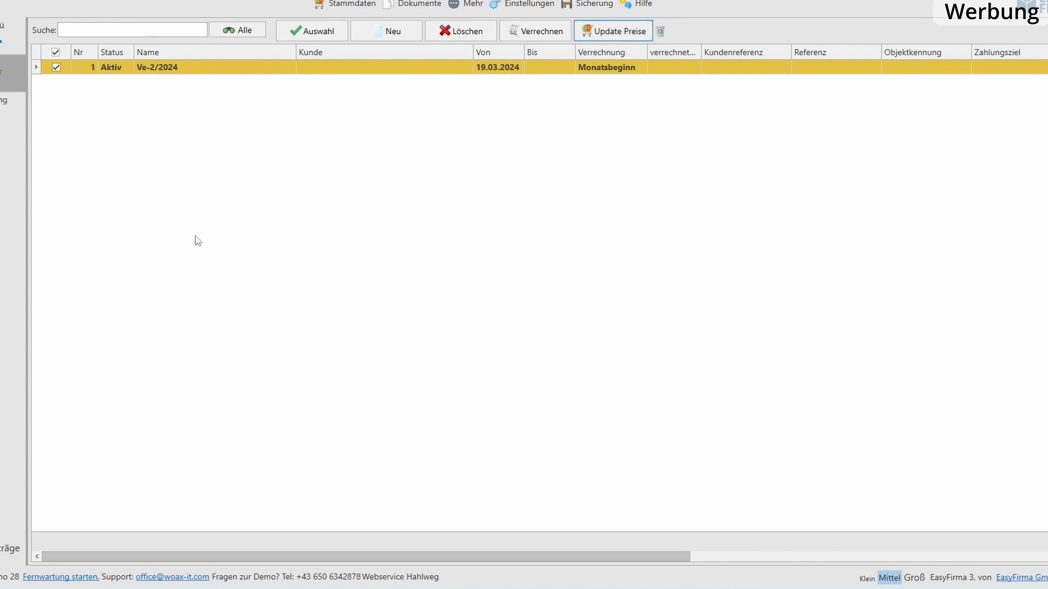
From the main menu, compare the Standard and Premium versions, set the version back to Ultimate and enable Zusatzmodul Plus.
click(11, 33)
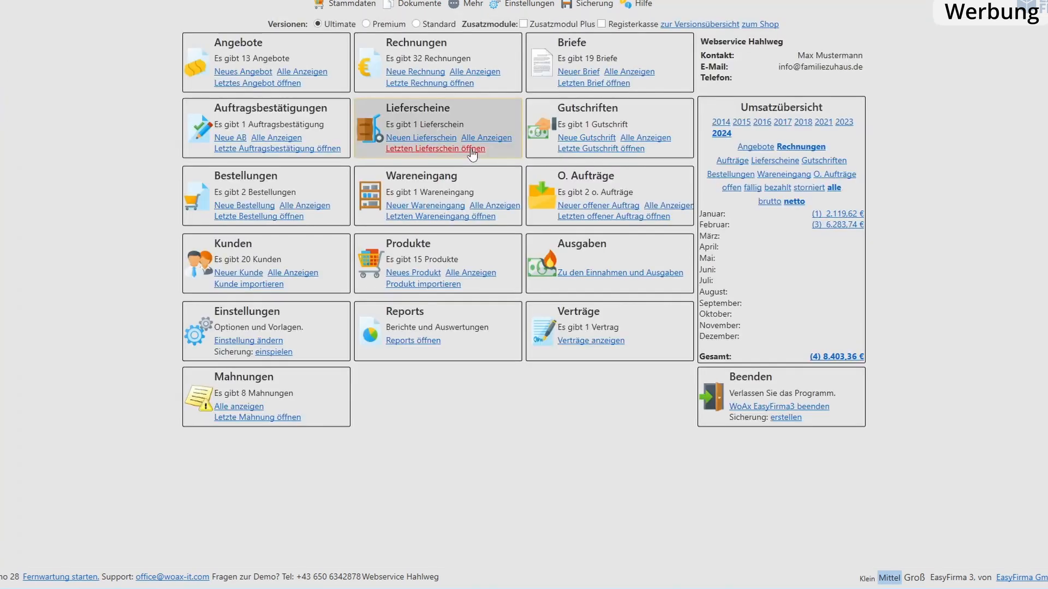
click(415, 24)
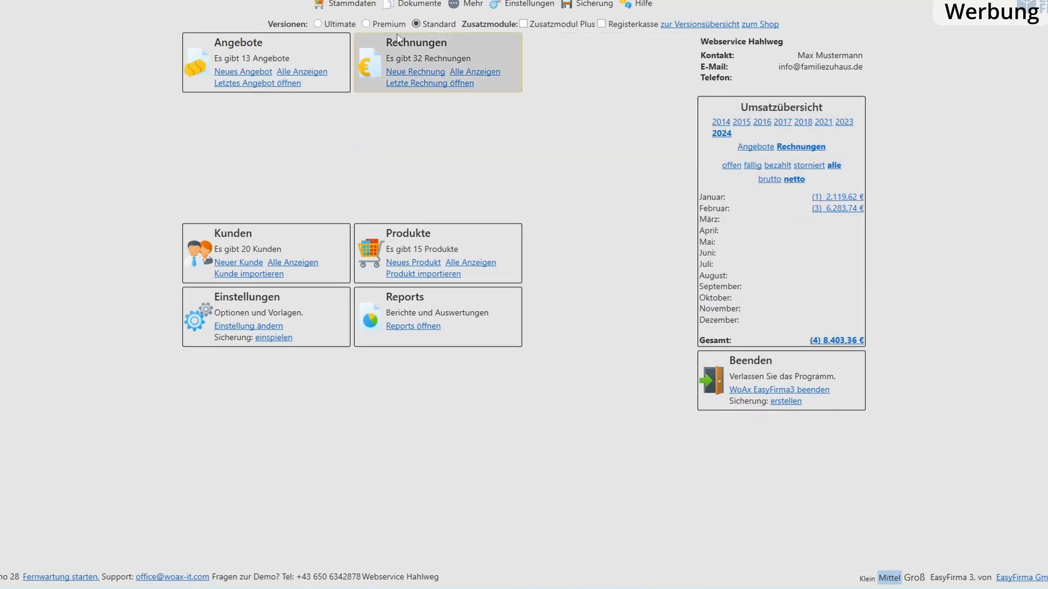
click(365, 24)
click(317, 24)
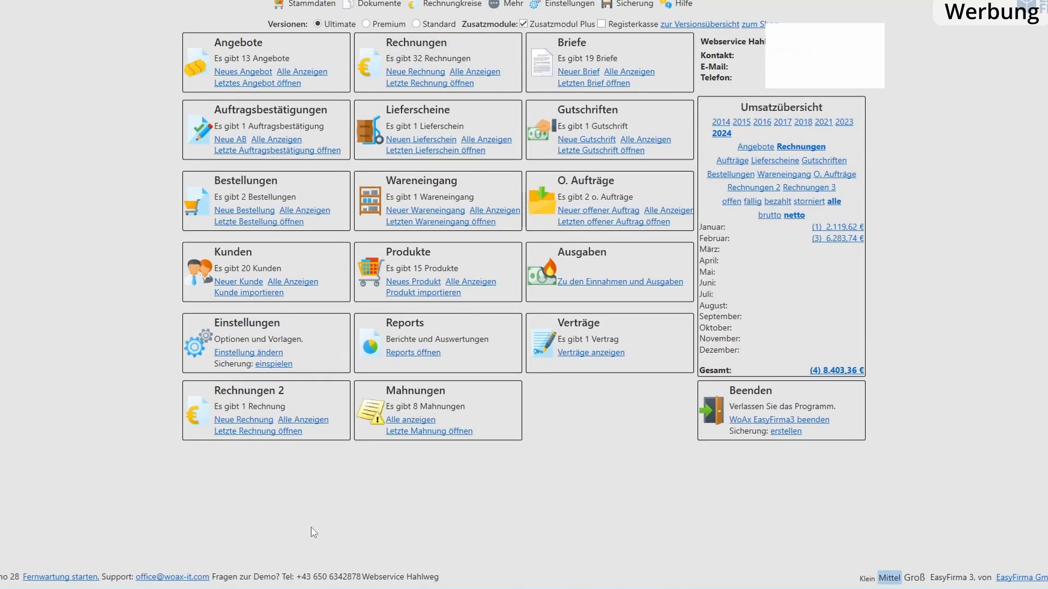
Open invoice Rk2-1/2024 from the Rechnungen 2 list and look through its customer and product details.
click(303, 420)
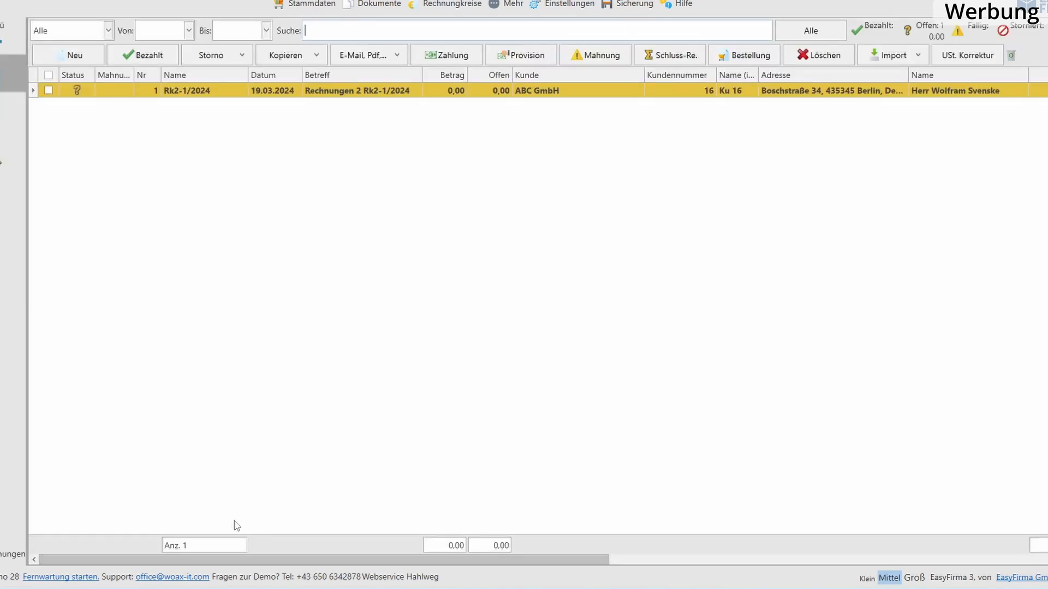
double_click(327, 92)
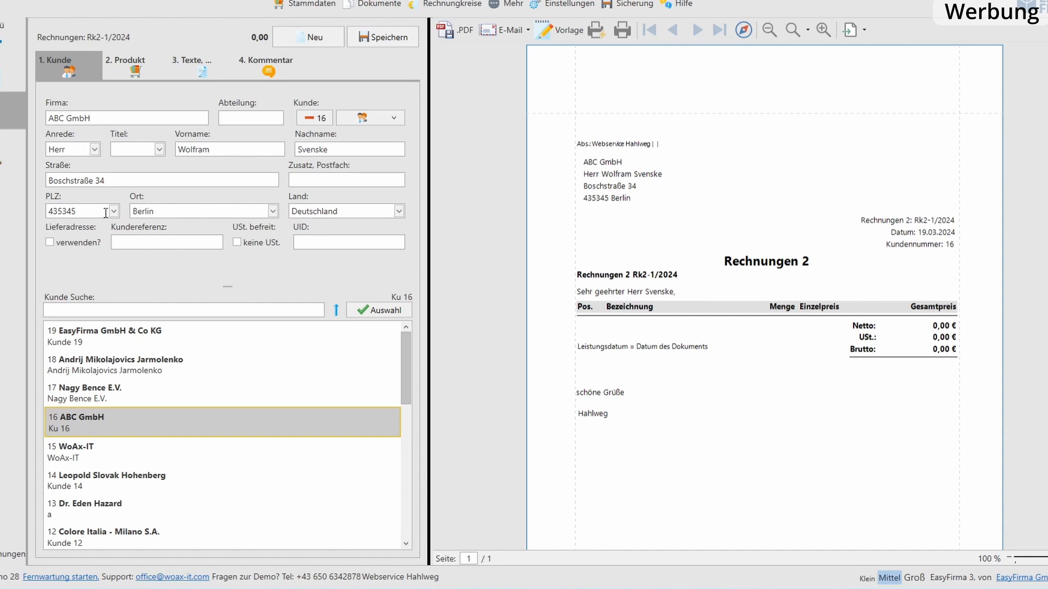
click(122, 69)
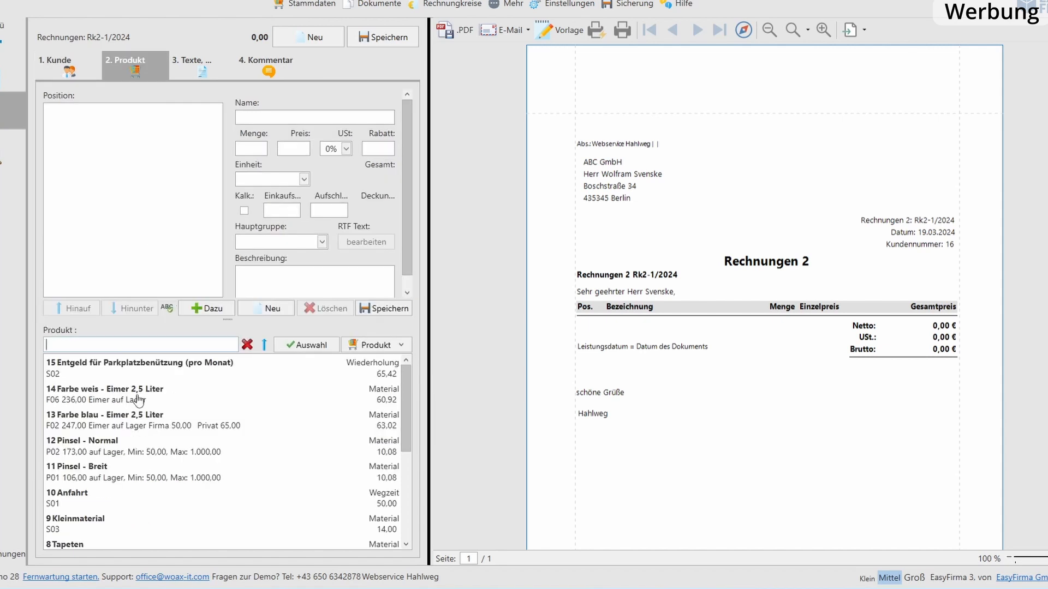
key(ctrl+shift+Tab)
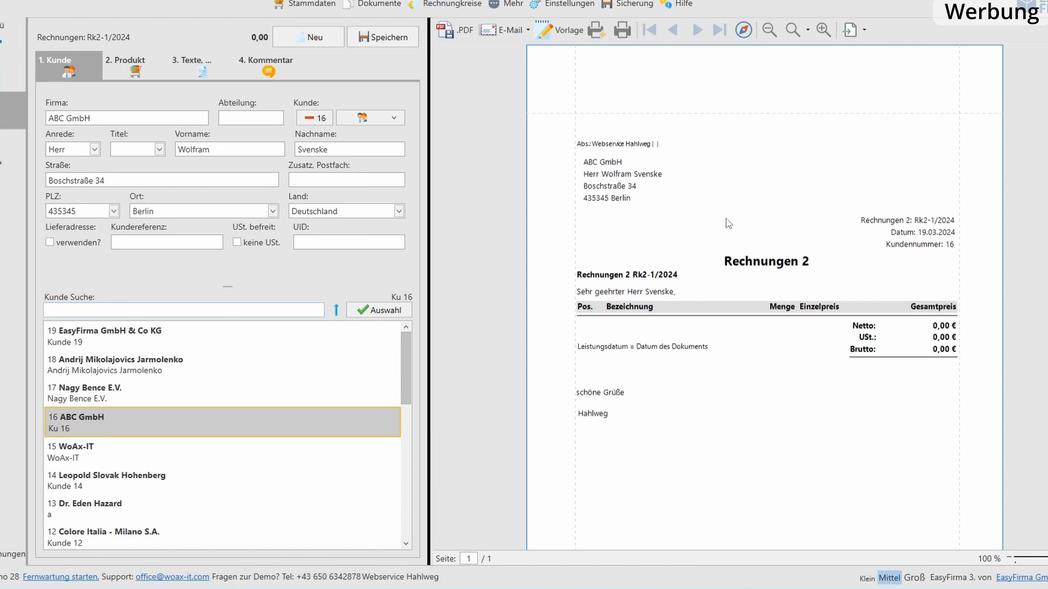
click(133, 71)
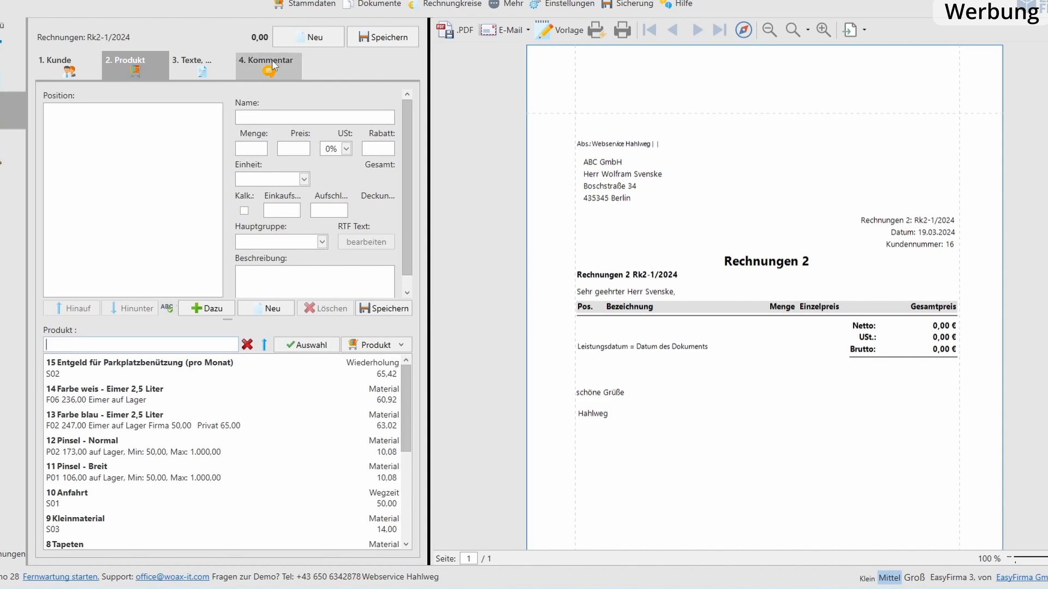
Return to the main menu, enable the Registerkasse add-on module and open the electronic cash register.
click(1, 50)
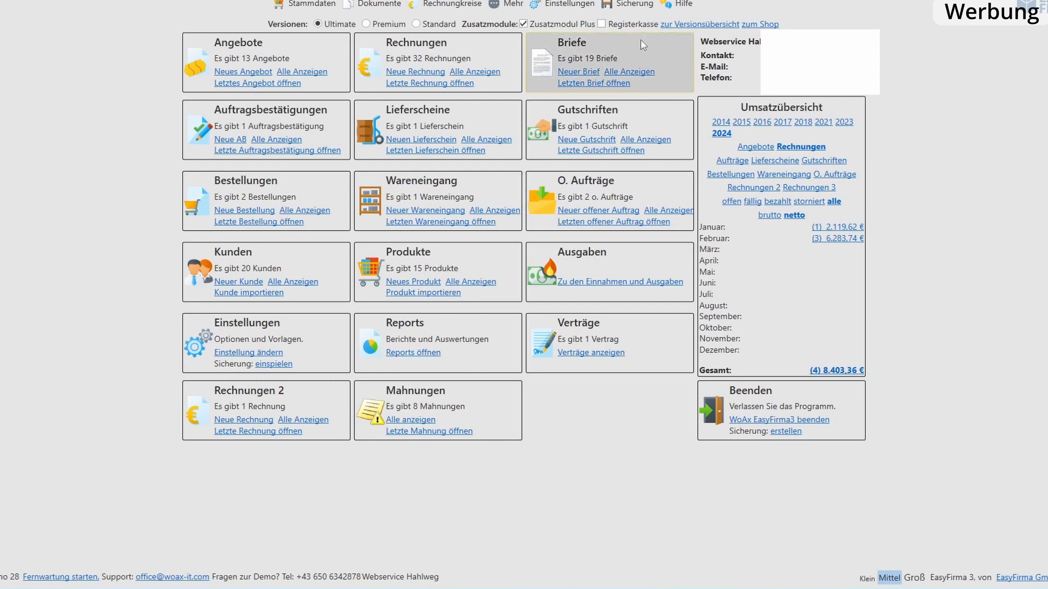
click(602, 24)
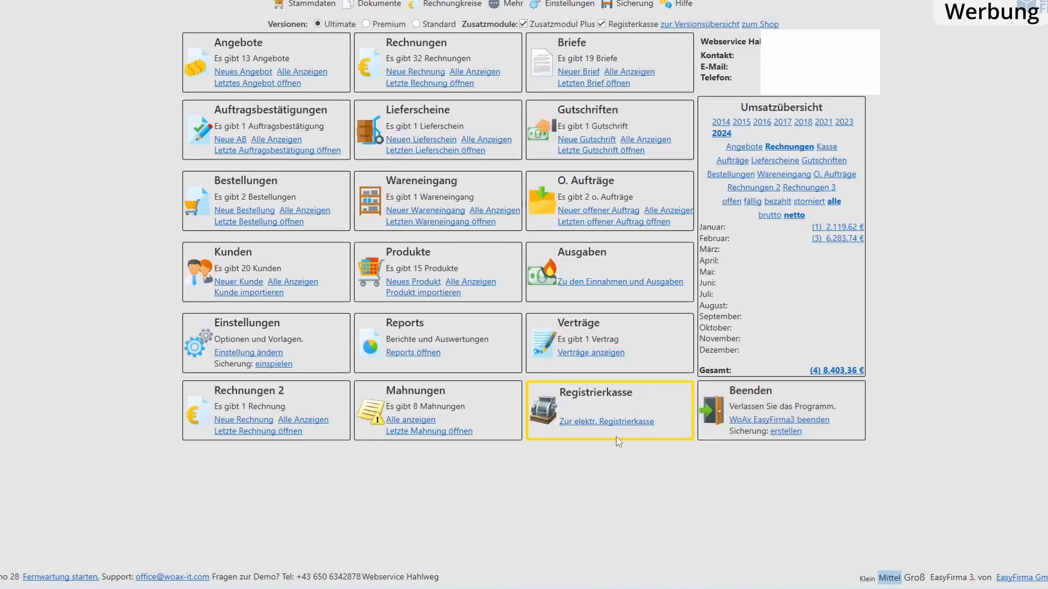
click(586, 421)
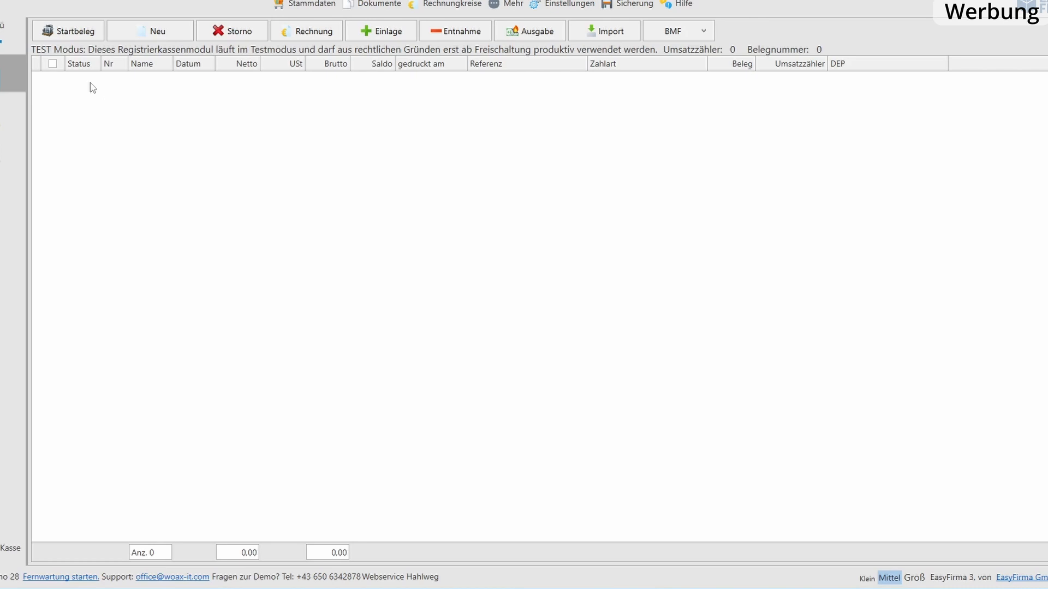
Try to put the cash register Kasse: 01 into operation from the Startbeleg registration dialog and close the dialog.
click(68, 31)
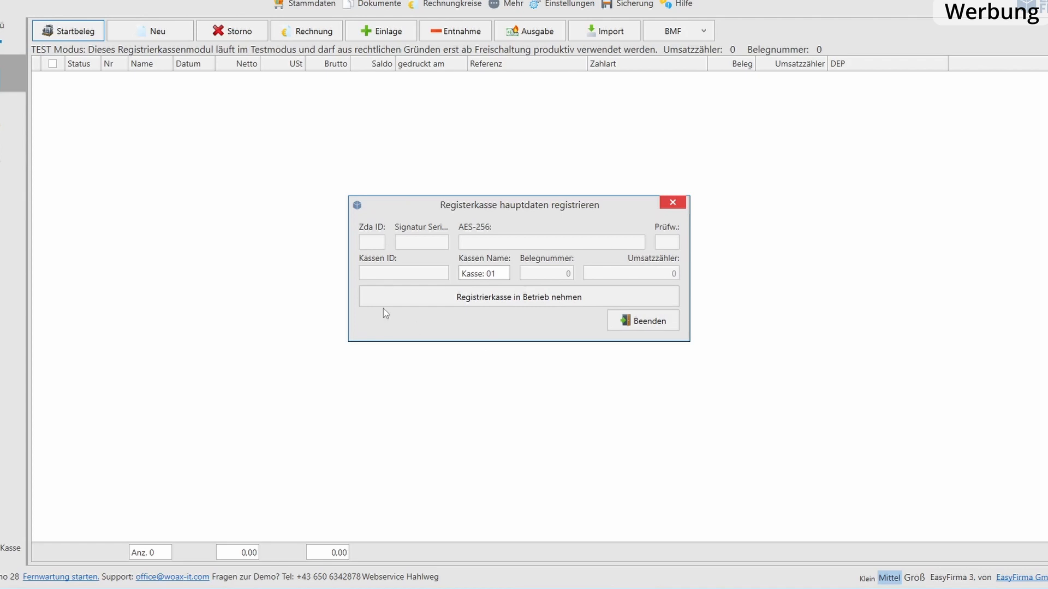
click(497, 301)
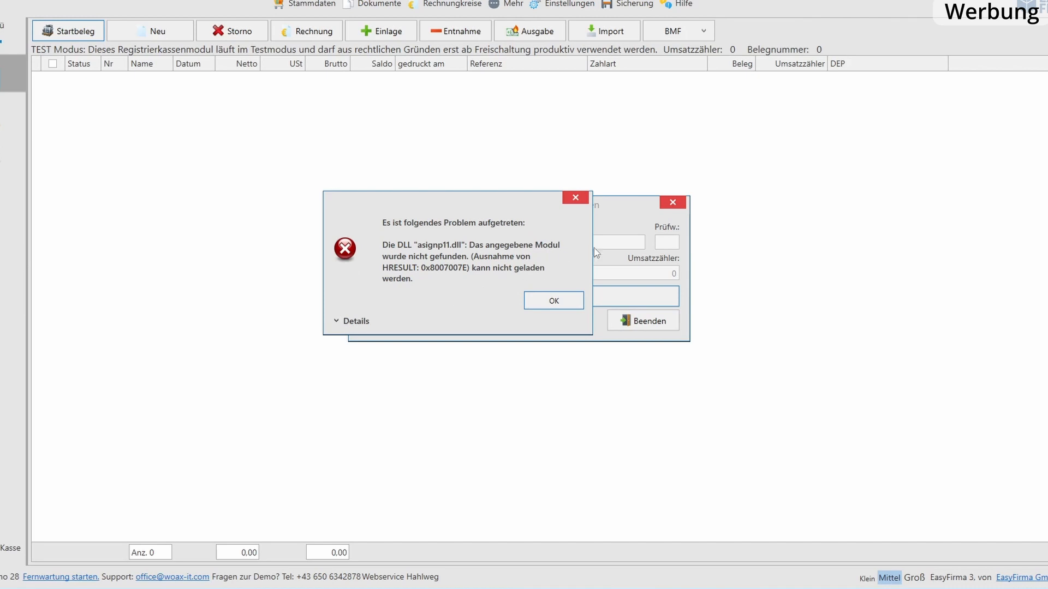
click(575, 198)
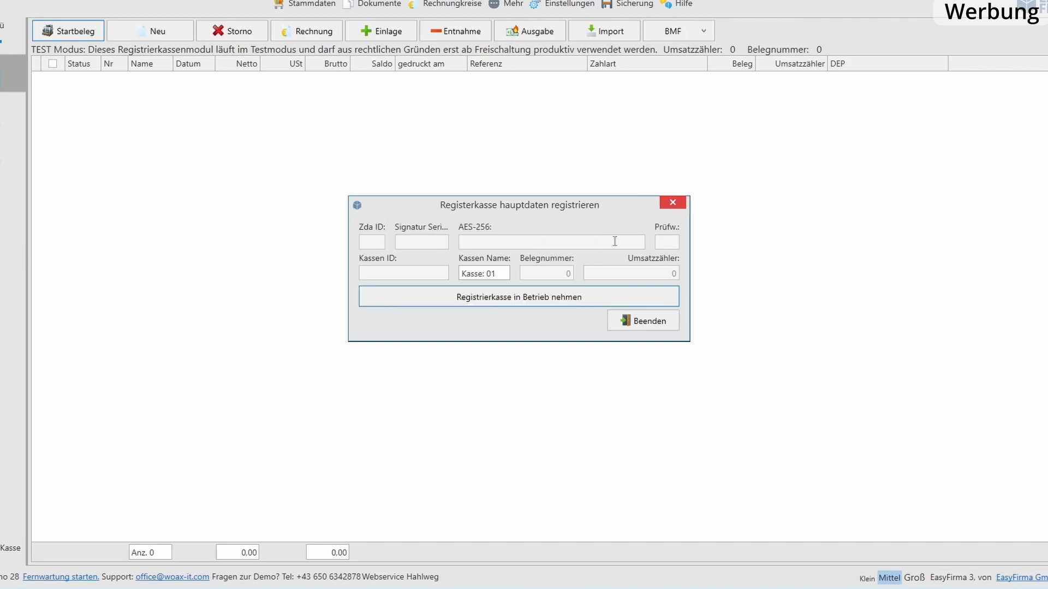
click(673, 203)
click(61, 33)
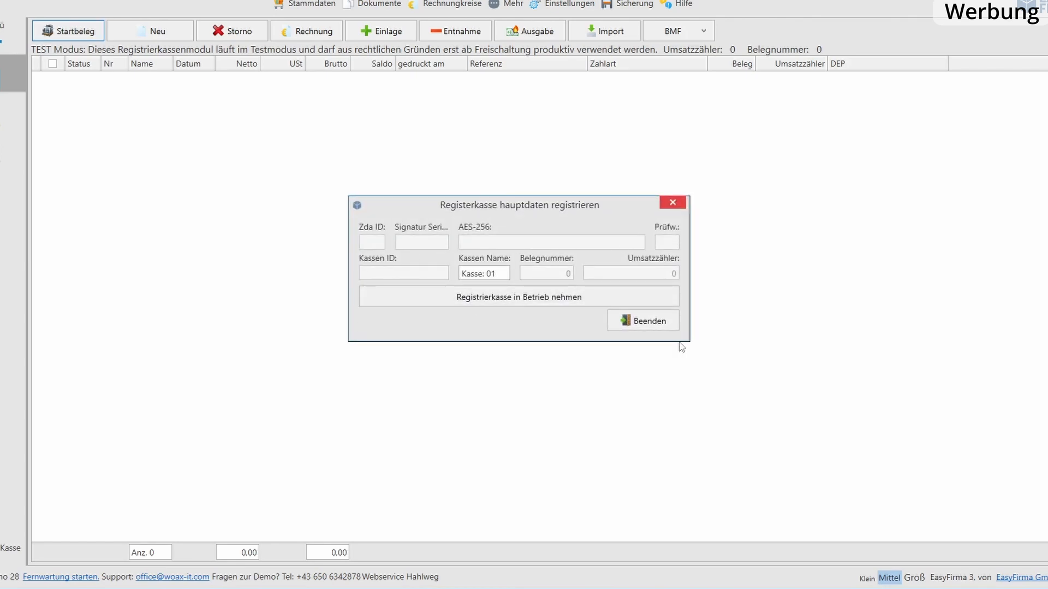
click(673, 203)
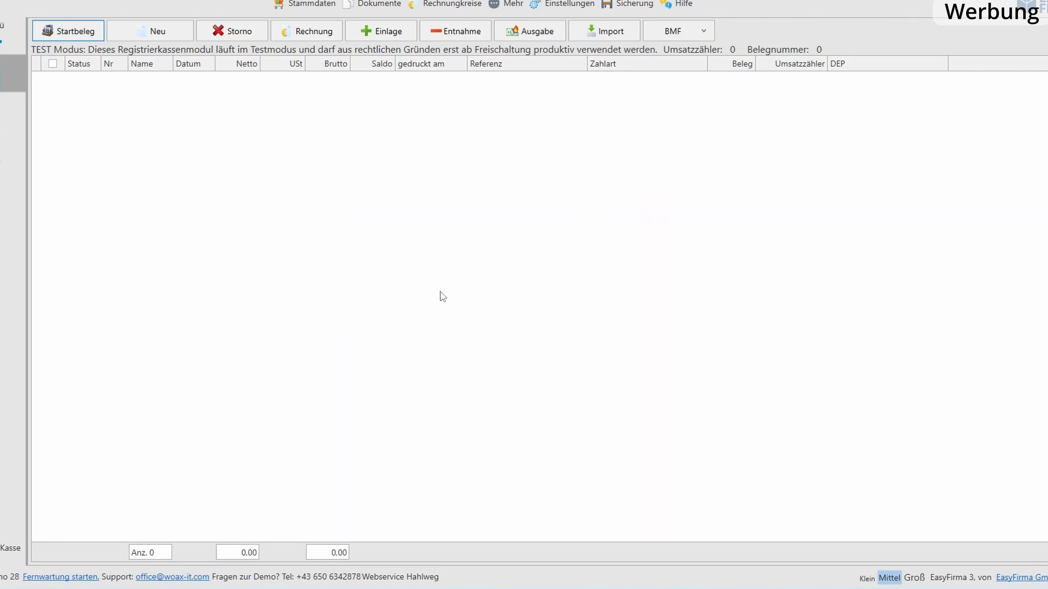
Look through the cash register's Einlage, Entnahme, Ausgabe and Rechnung functions and the BMF export options without booking anything.
click(368, 34)
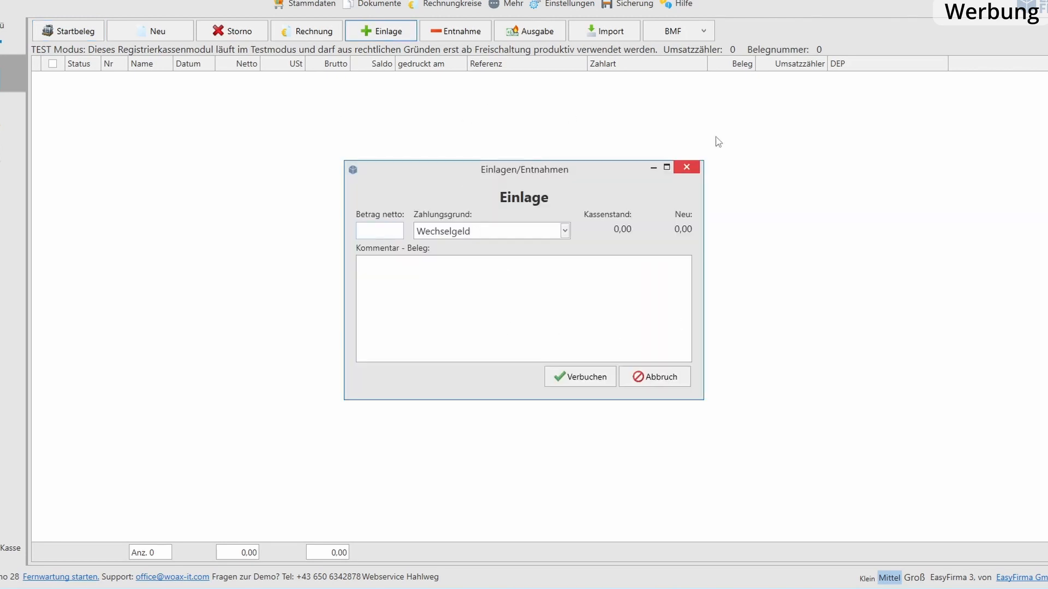
click(691, 168)
click(382, 34)
click(692, 169)
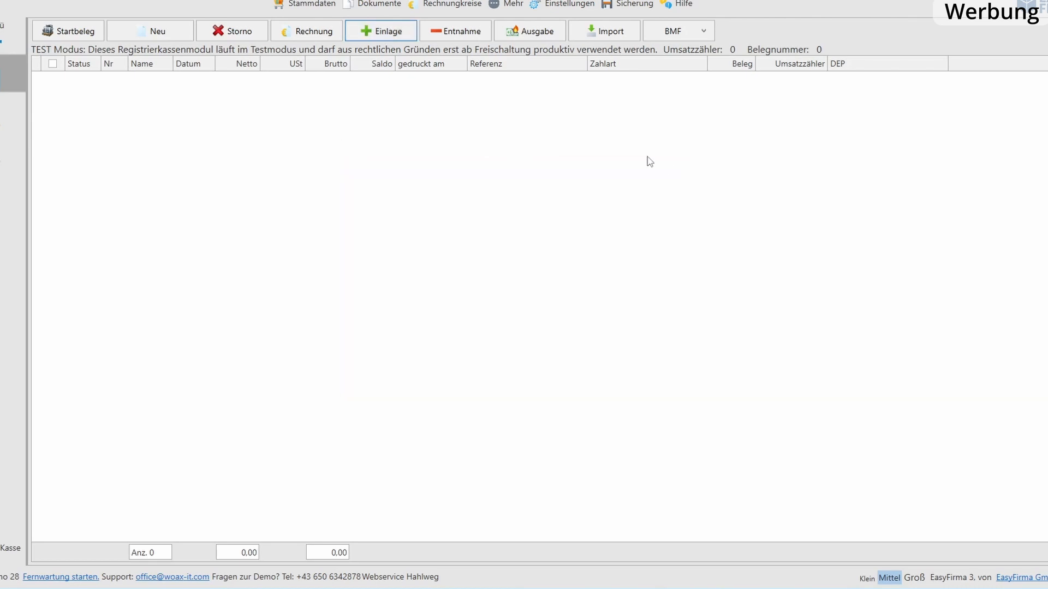
click(448, 33)
click(687, 166)
click(532, 28)
click(682, 167)
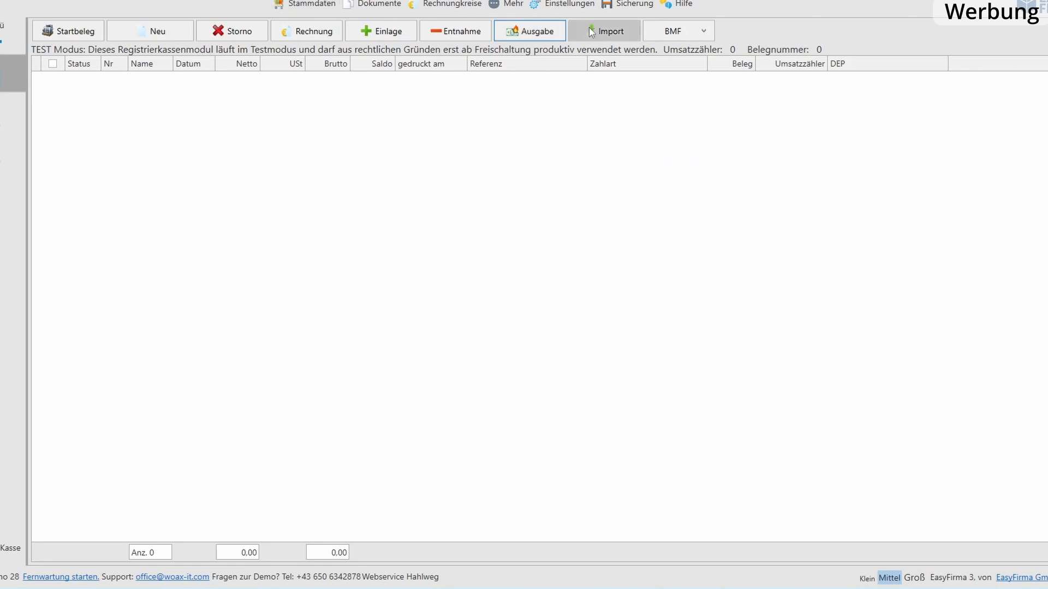
click(299, 33)
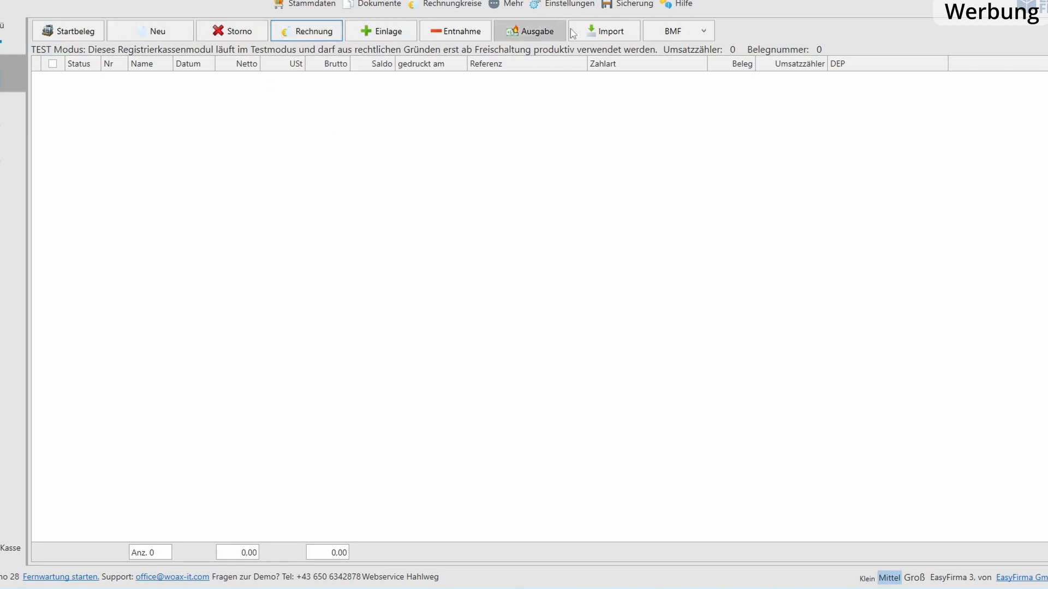
click(698, 35)
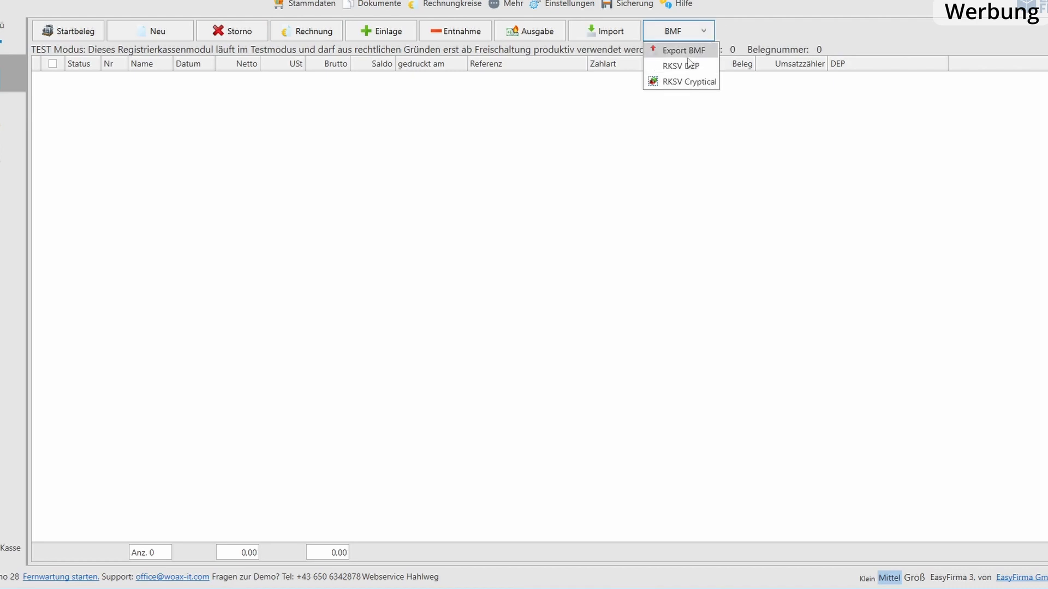
click(709, 27)
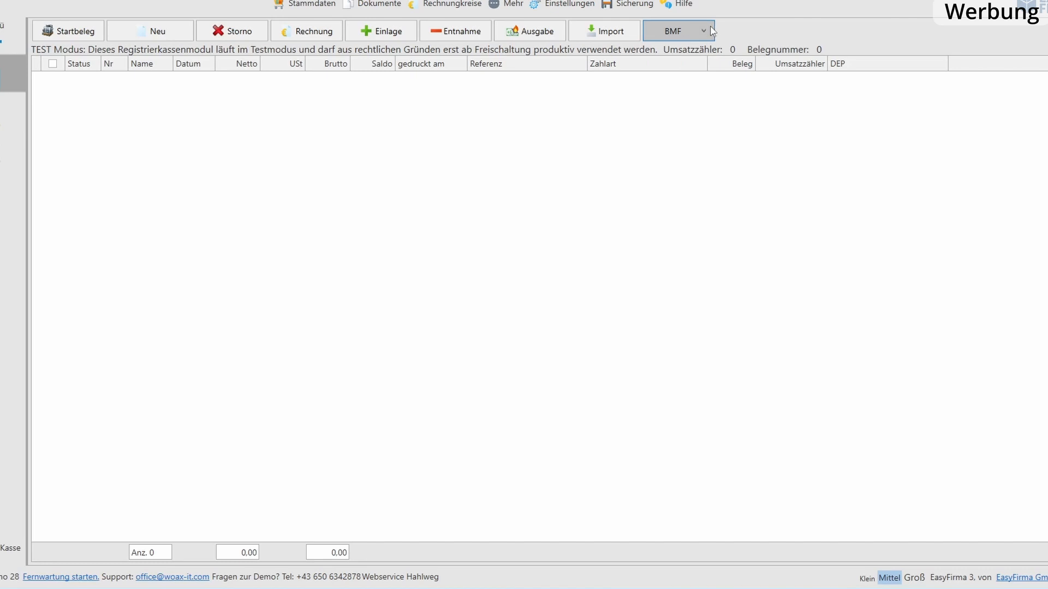
Examine the new receipt's Barcode Modus and its Klassik, Touch and Kunde views, then the cash register's report page with Bonliste.
click(158, 31)
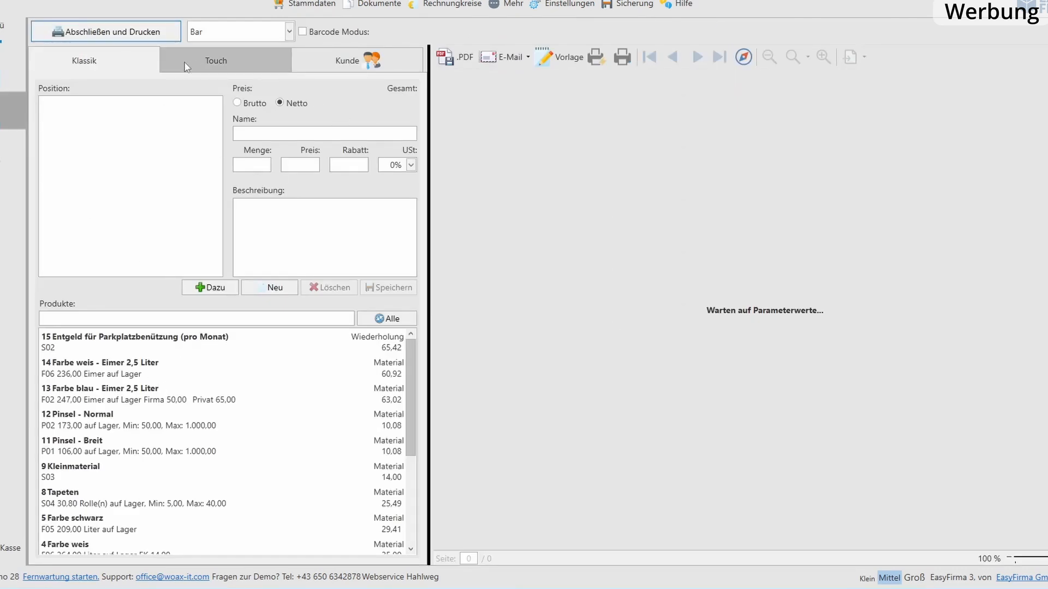
click(302, 32)
click(303, 31)
click(216, 61)
click(109, 61)
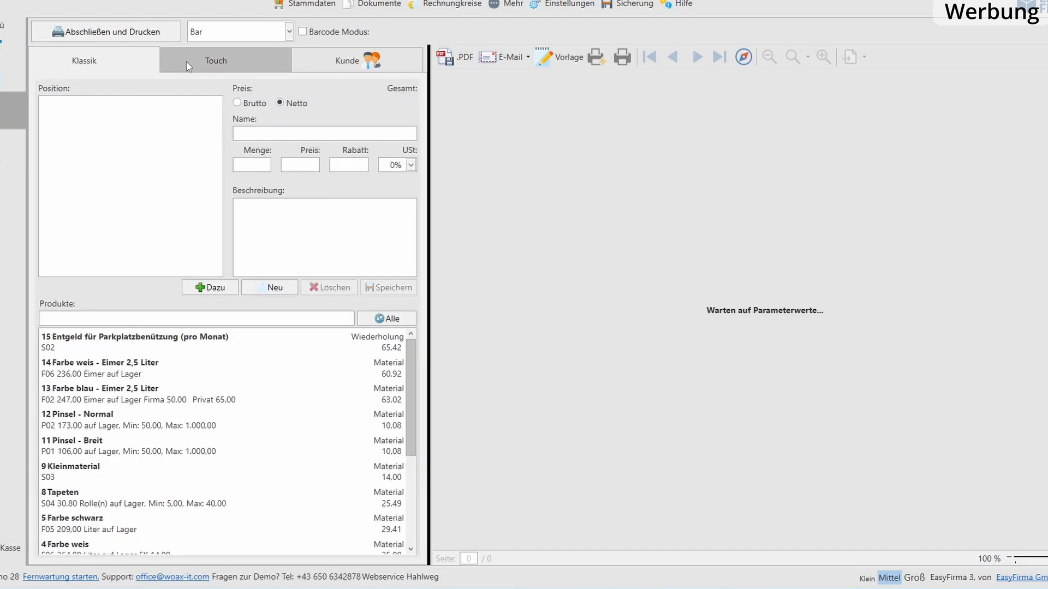
click(187, 66)
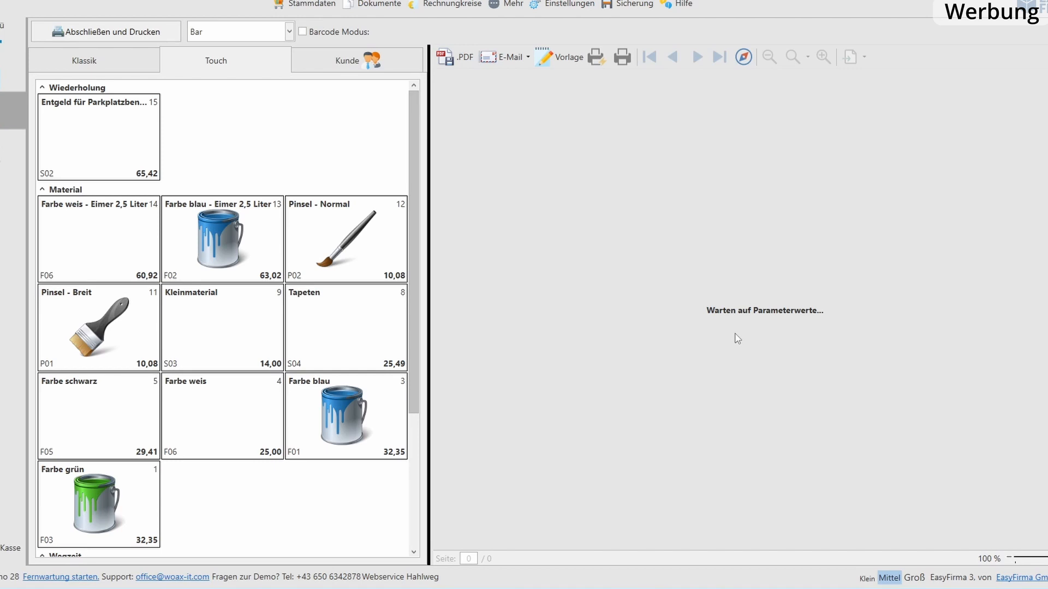
click(323, 59)
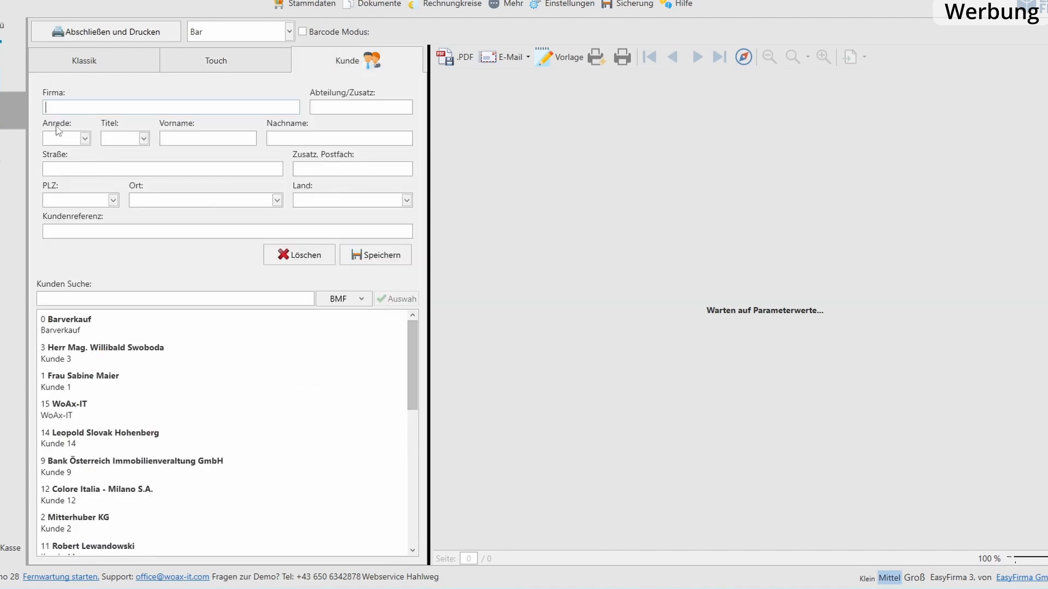
click(240, 66)
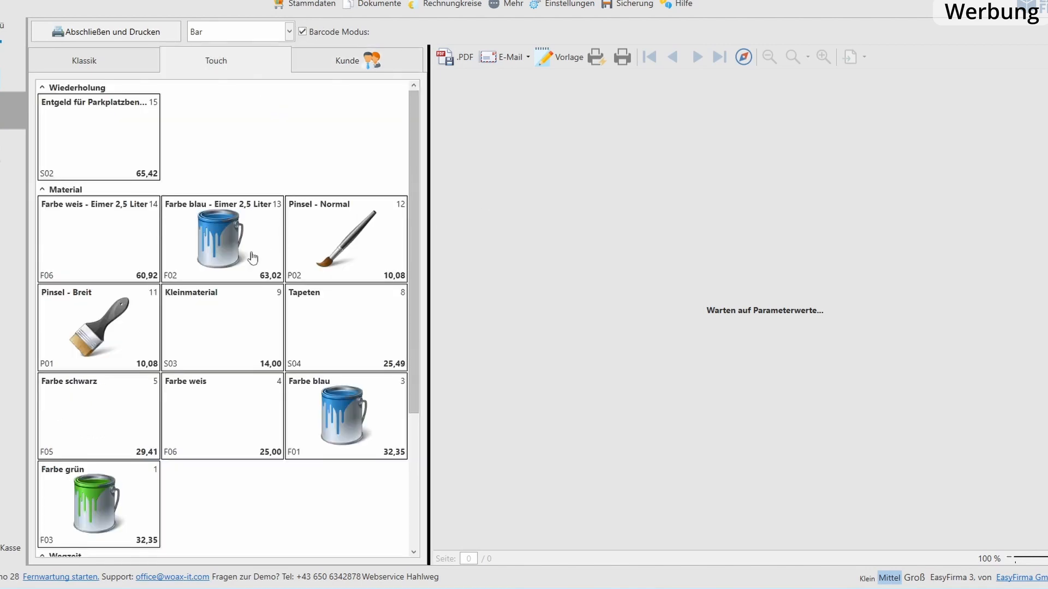
click(13, 147)
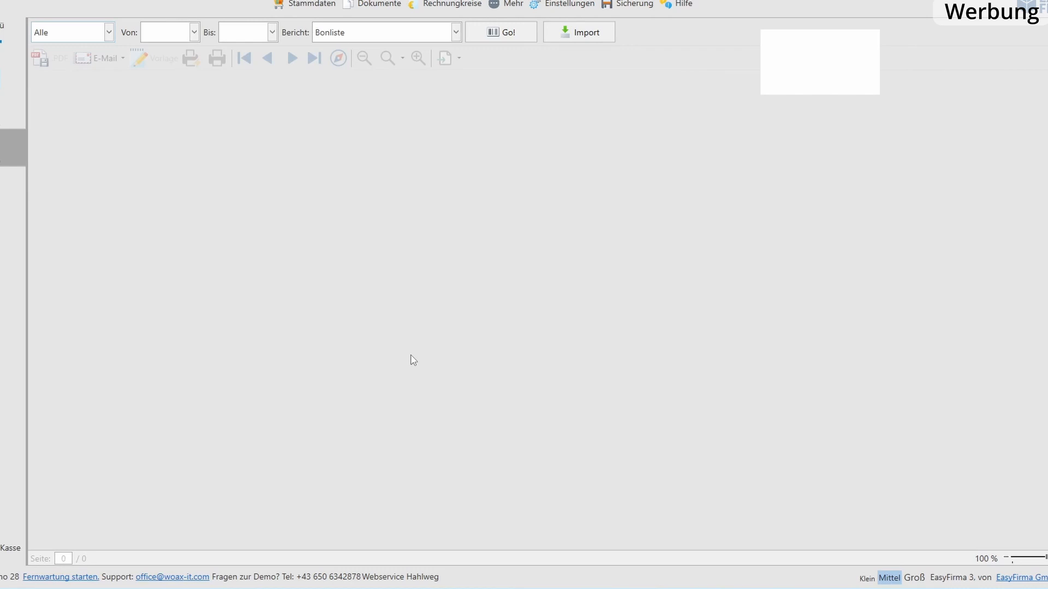
click(13, 73)
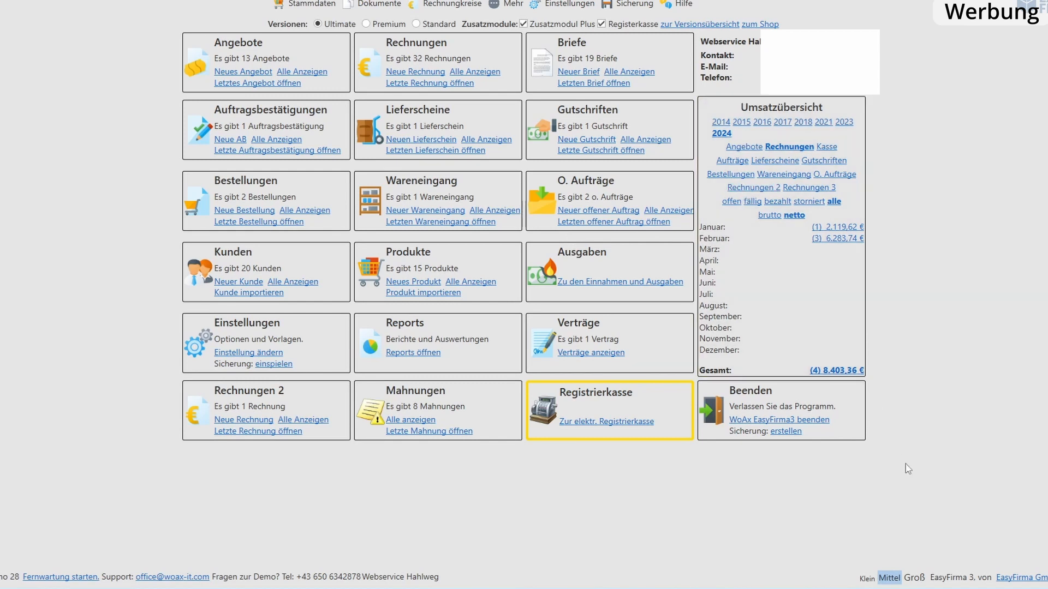
Try the Klein and Groß display sizes on the main menu and set the size back to Mittel.
click(867, 579)
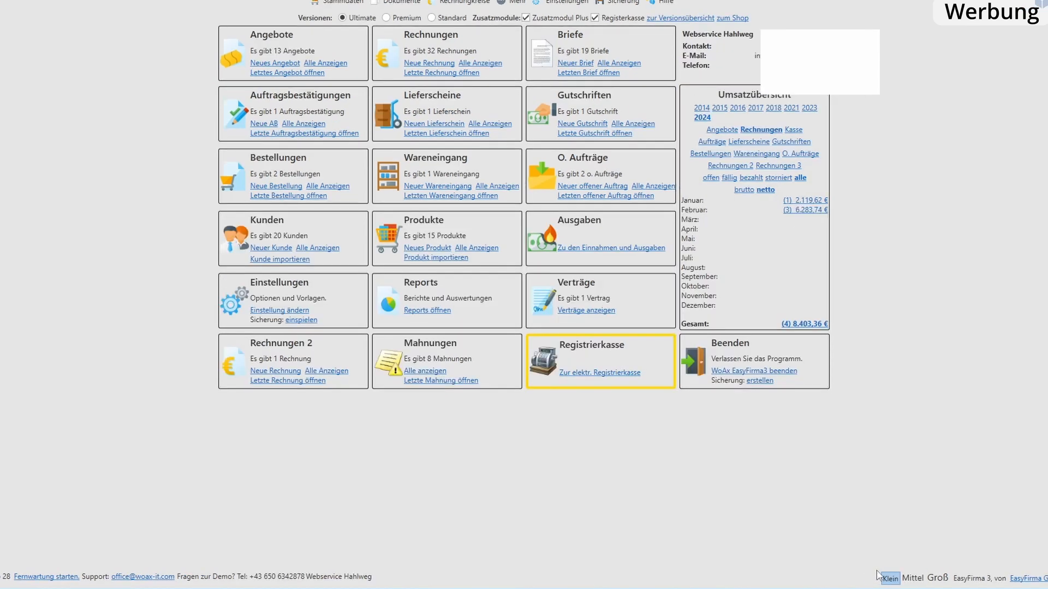
click(920, 583)
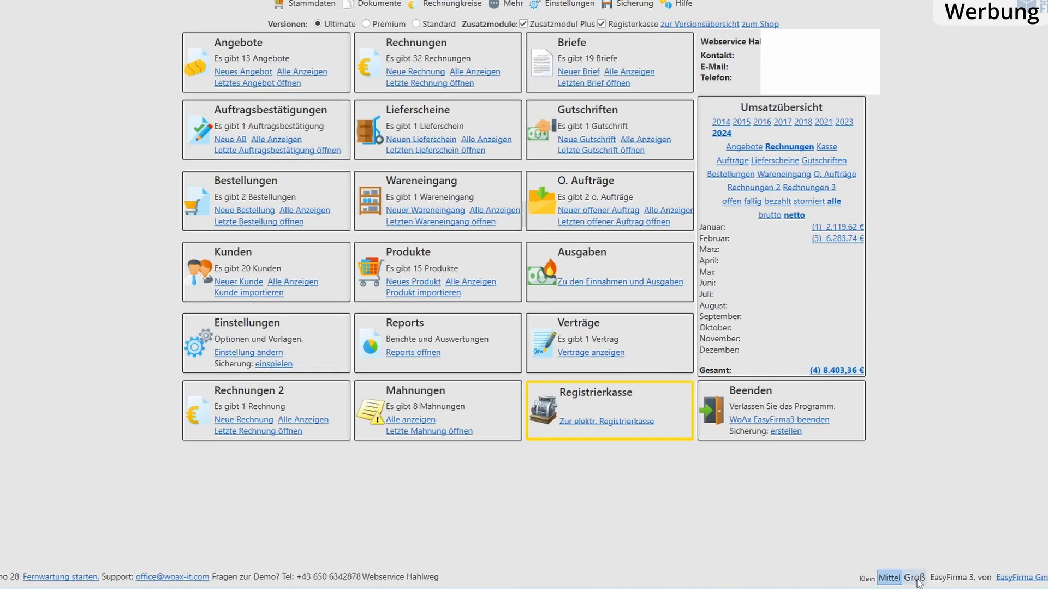
click(919, 583)
click(867, 578)
click(920, 578)
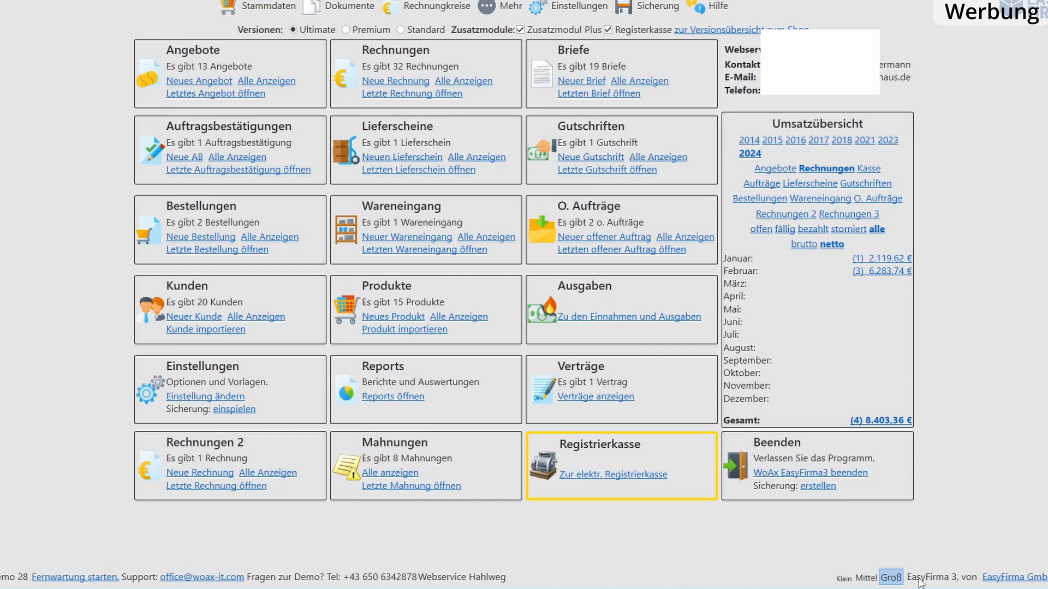
click(866, 578)
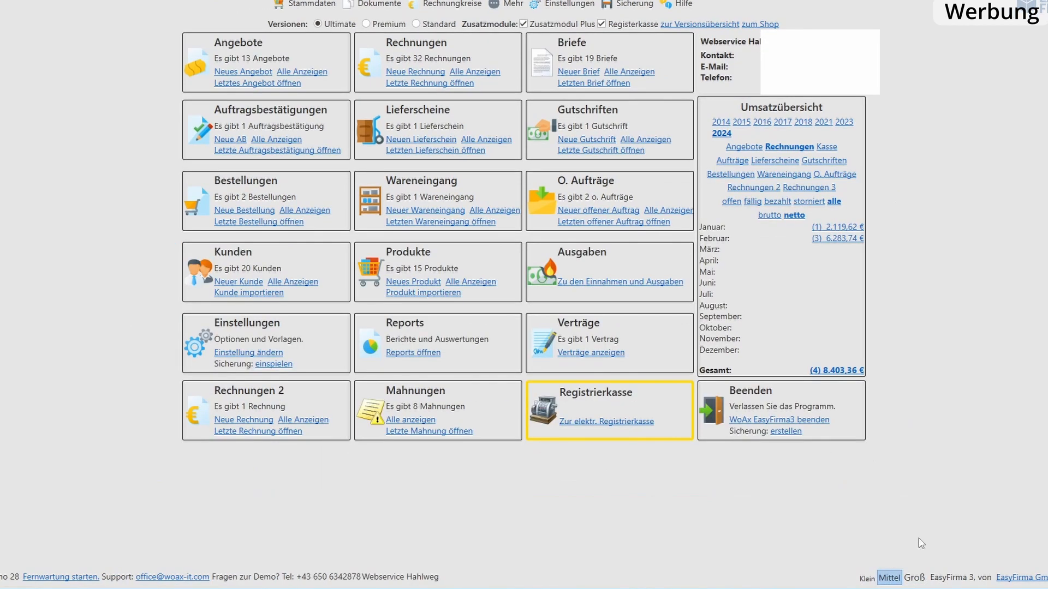
Open the EasyFirma website in the browser and view its Warum EasyFirma 3 section.
click(1013, 580)
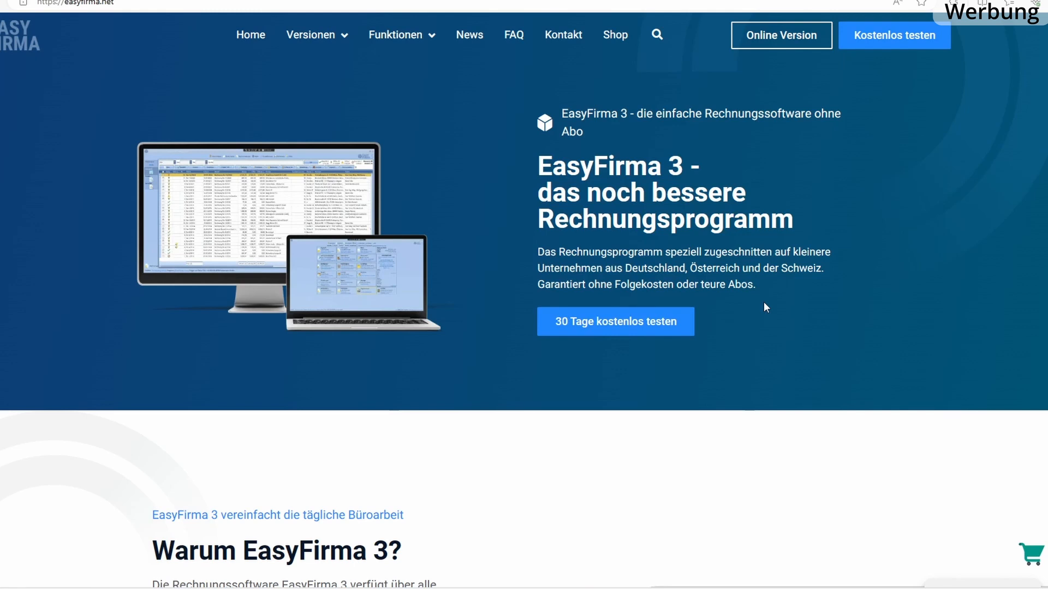
scroll(764, 302, down, 10)
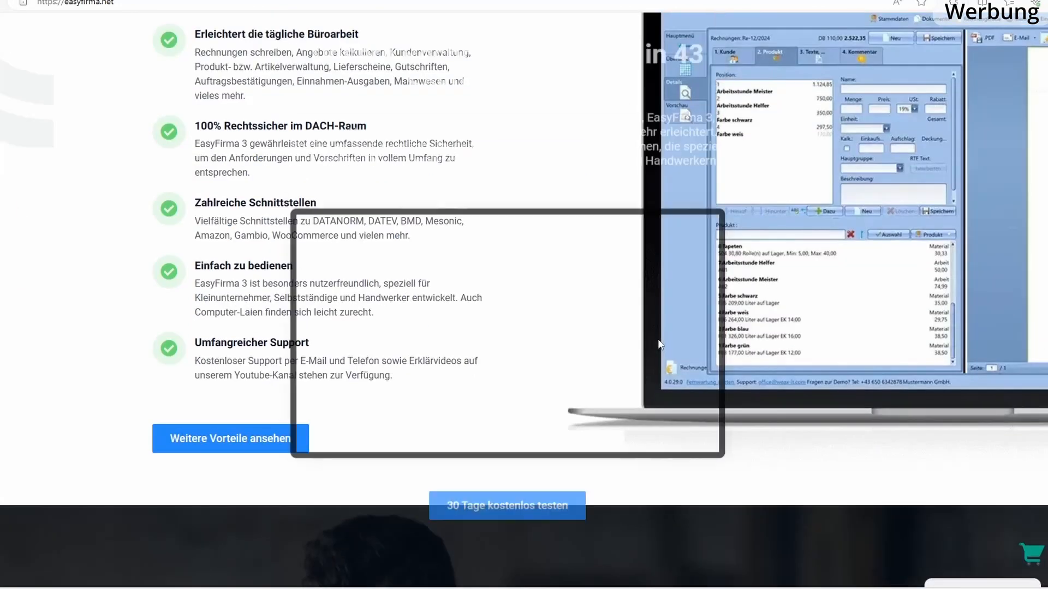
scroll(659, 344, up, 2)
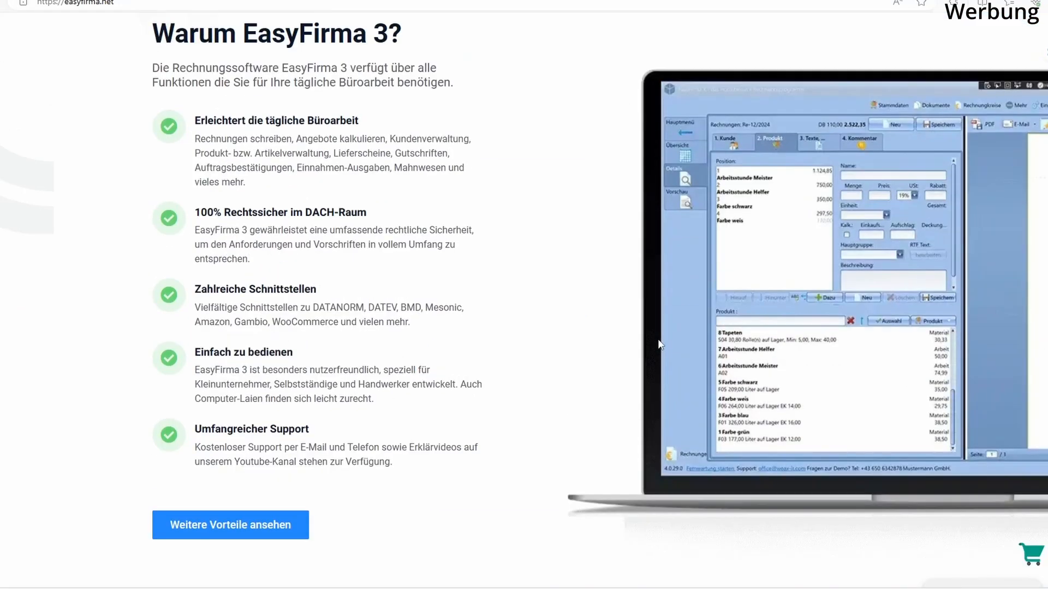